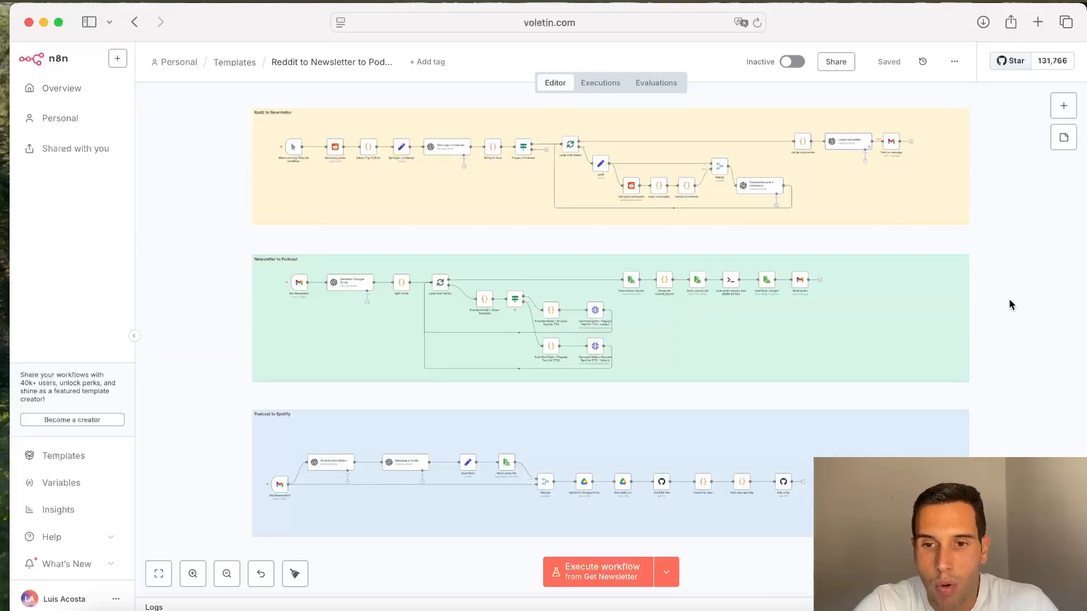
Step: Open a new browser tab and go to Spotify
scroll(1011, 305, up, 2)
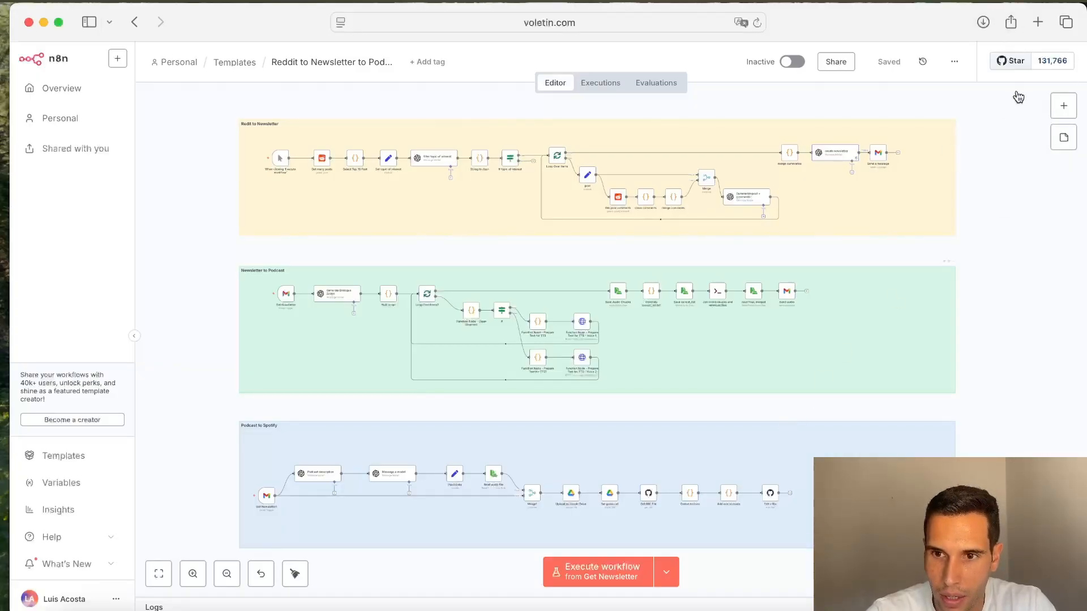
click(1040, 28)
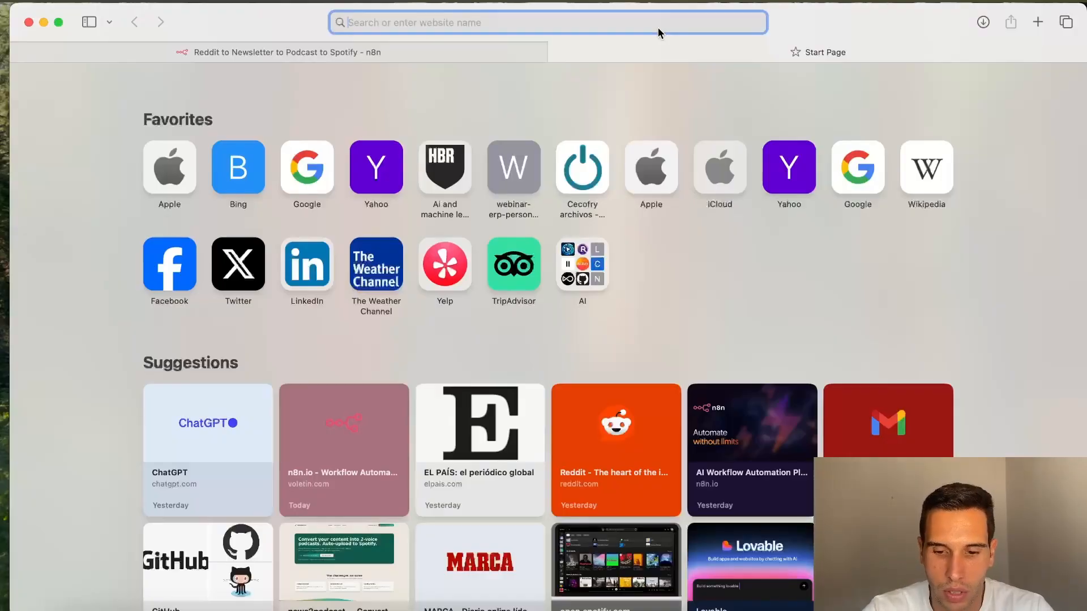
text(pod)
key(BackSpace)
key(BackSpace)
key(BackSpace)
key(BackSpace)
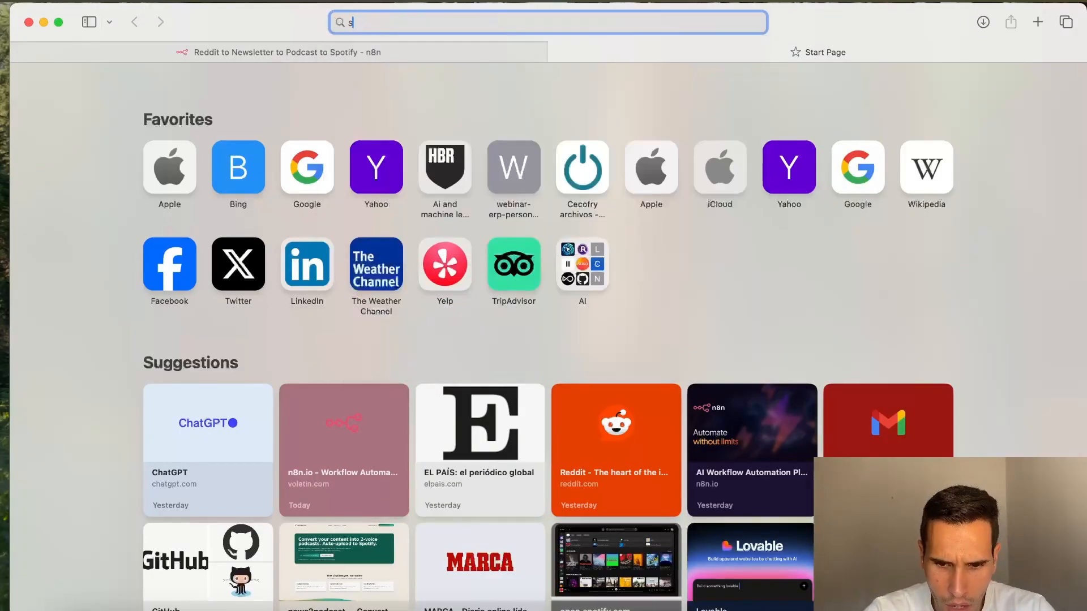
text(spot)
key(Return)
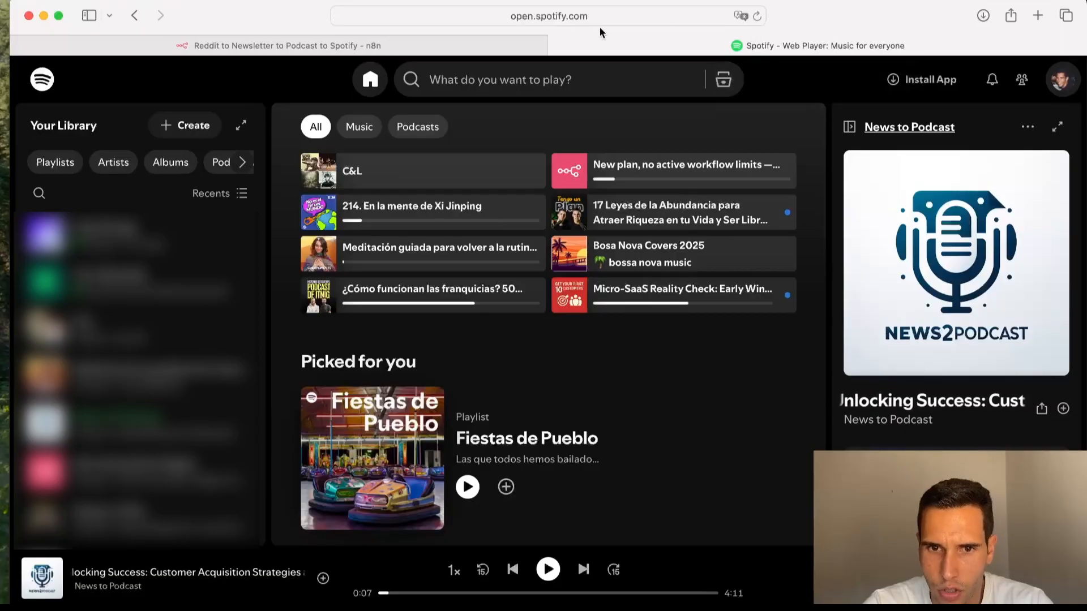
Step: Open the episode "New plan, no active workflow limits — n8n's new pricing explained." and skim its page
click(649, 188)
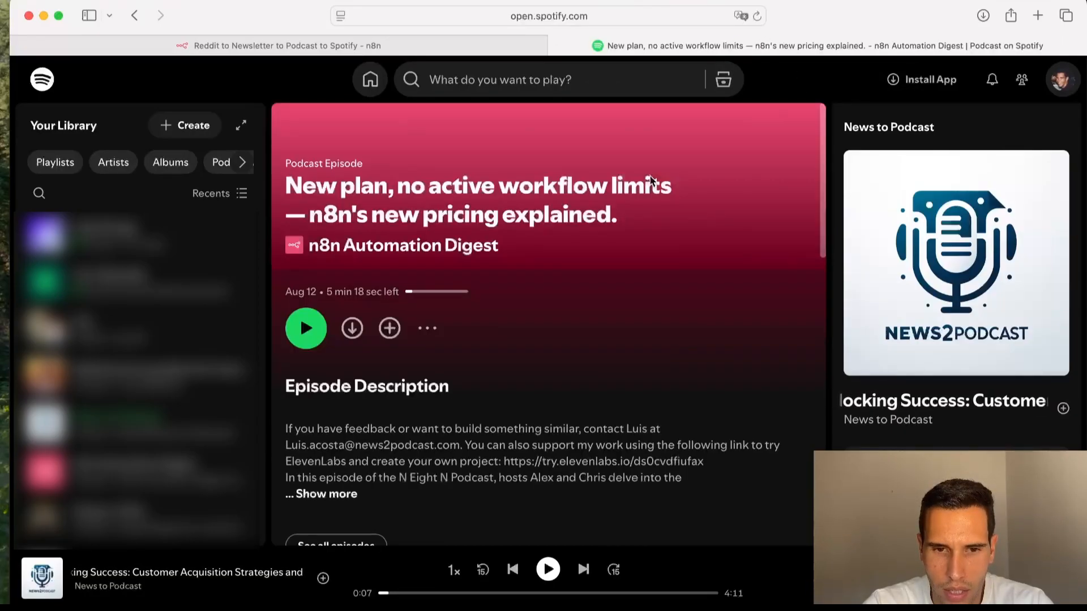
scroll(430, 321, down, 3)
scroll(429, 321, up, 3)
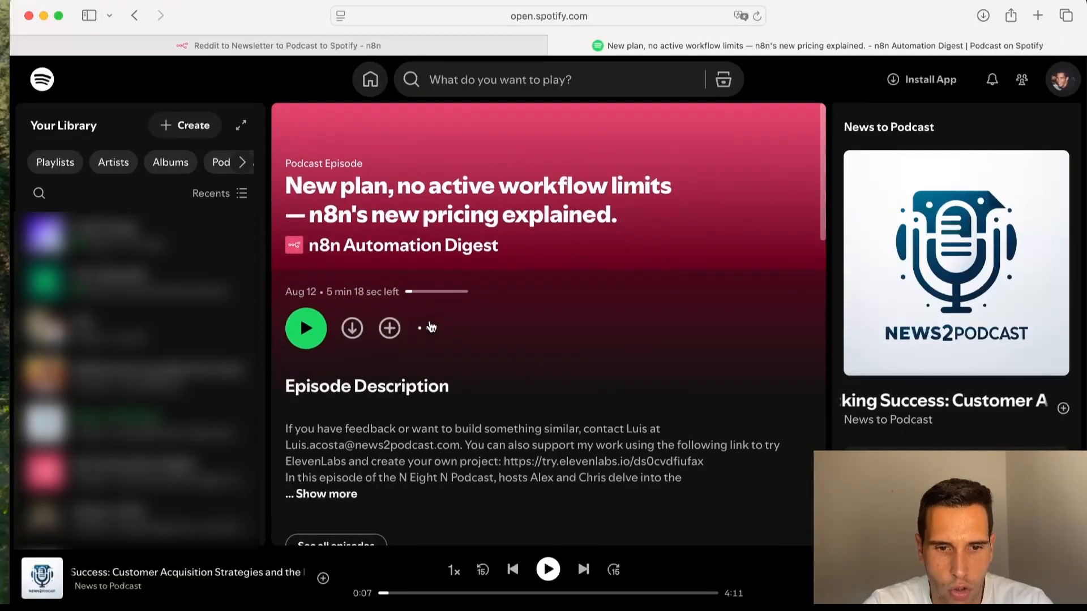
scroll(362, 390, down, 5)
scroll(357, 339, up, 5)
Step: Open the n8n Automation Digest podcast page and browse its list of episodes
click(399, 249)
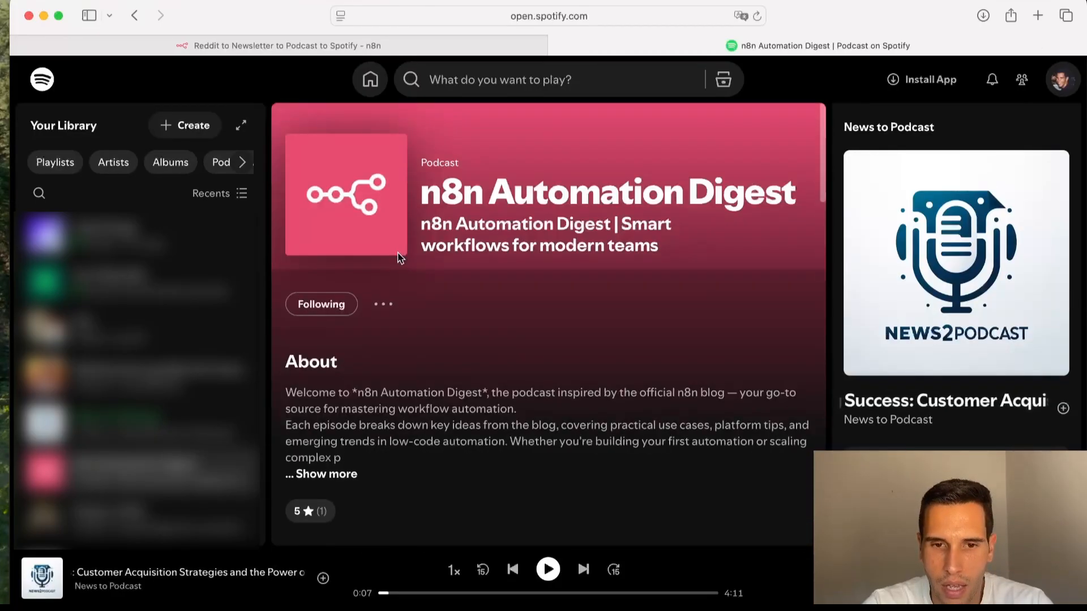
scroll(538, 353, down, 2)
scroll(539, 356, down, 2)
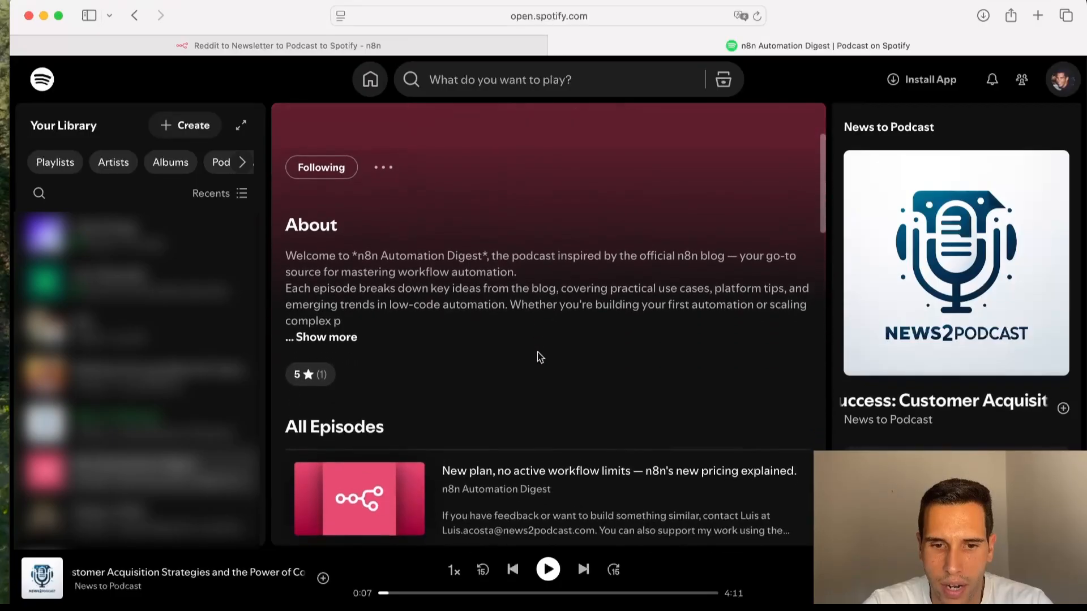
scroll(540, 357, up, 4)
scroll(539, 357, down, 5)
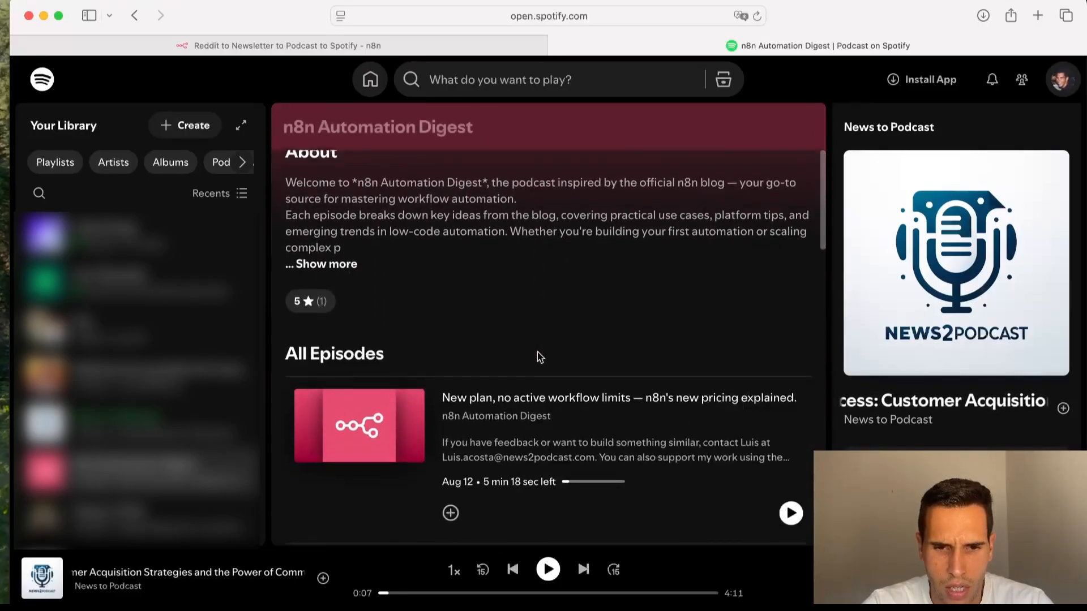
scroll(538, 356, down, 3)
scroll(538, 357, up, 2)
scroll(539, 357, down, 3)
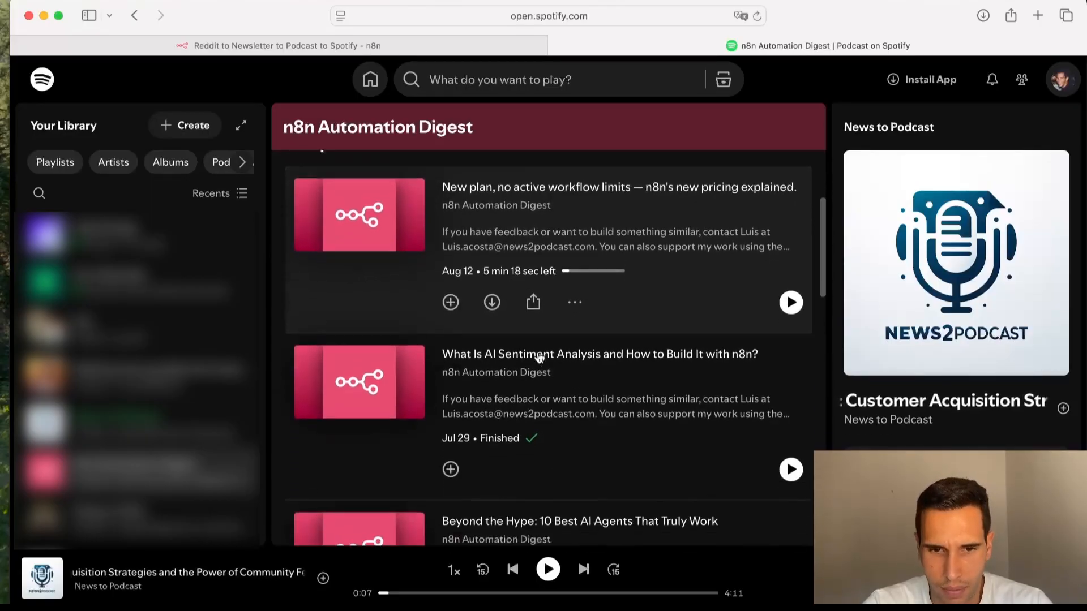
scroll(539, 356, up, 10)
scroll(539, 357, down, 15)
scroll(540, 356, up, 6)
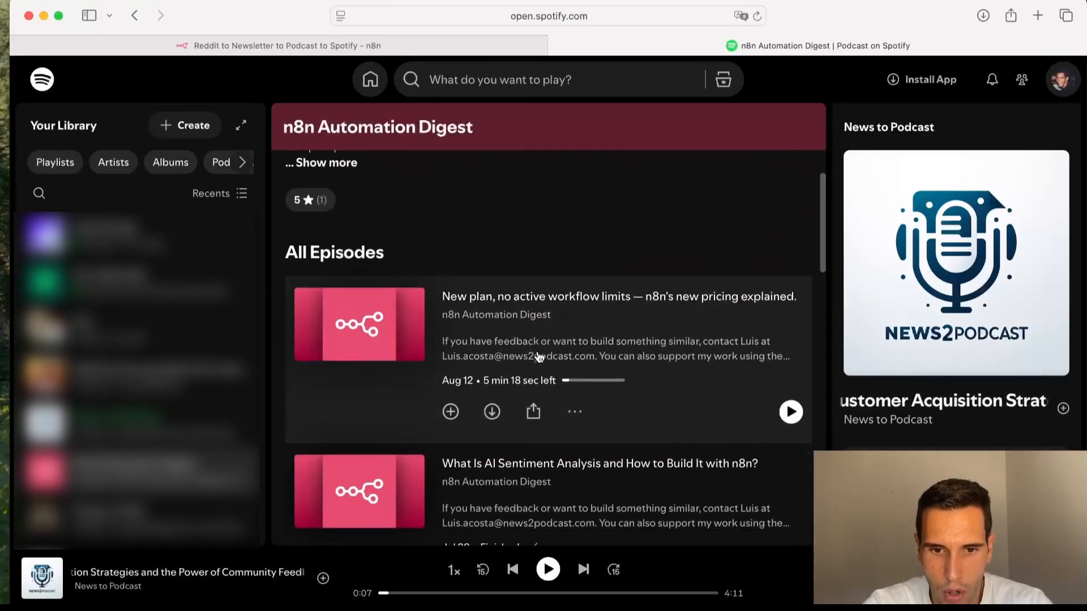
Step: Return to the pricing episode and start playing it from the beginning
click(539, 356)
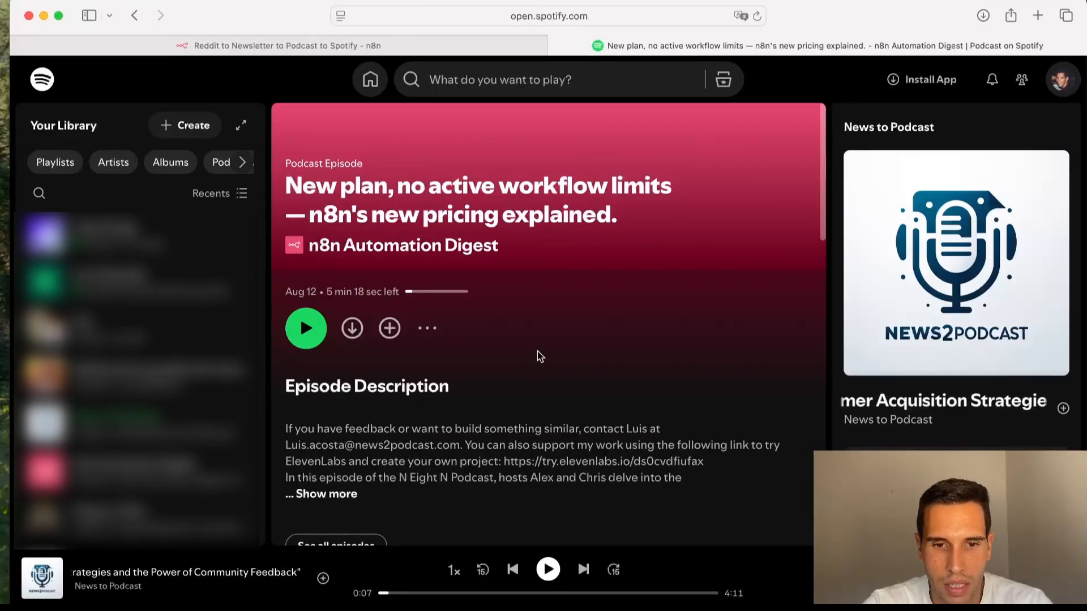
drag(389, 595, 364, 592)
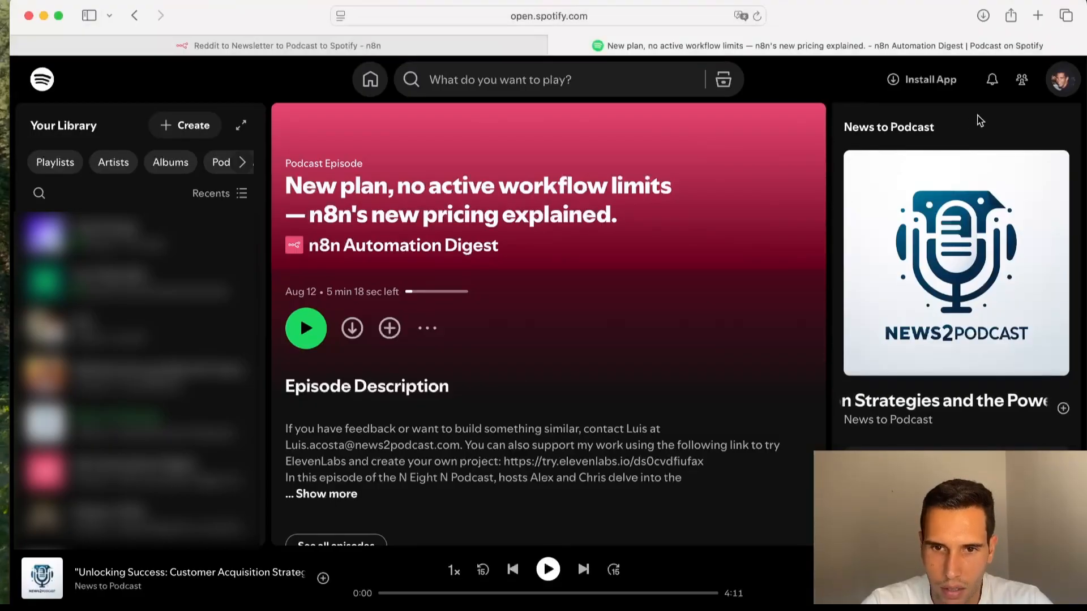
click(315, 347)
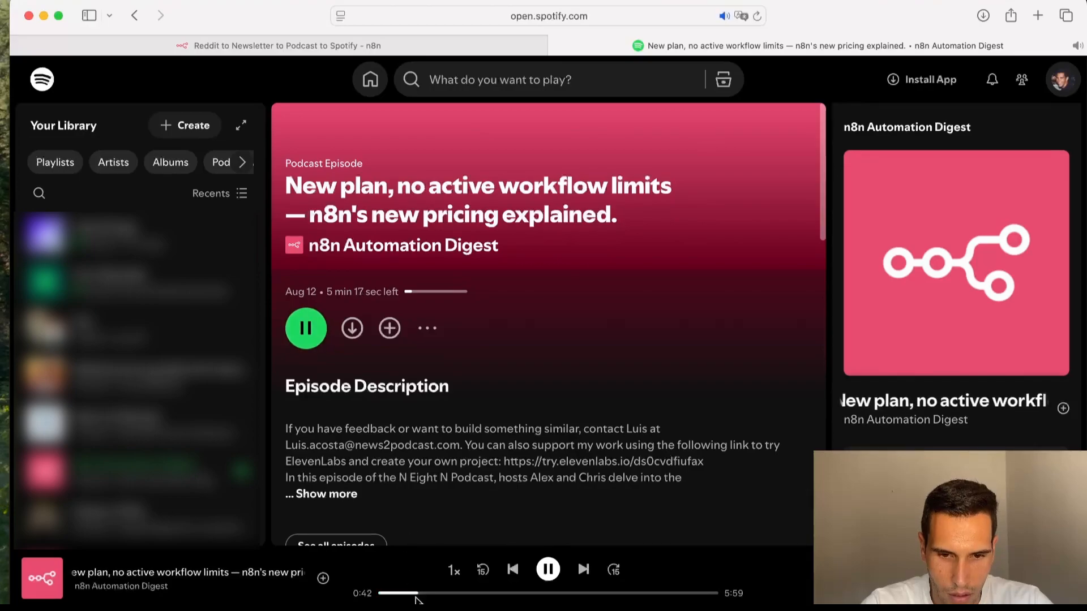
click(415, 594)
drag(415, 593, 378, 593)
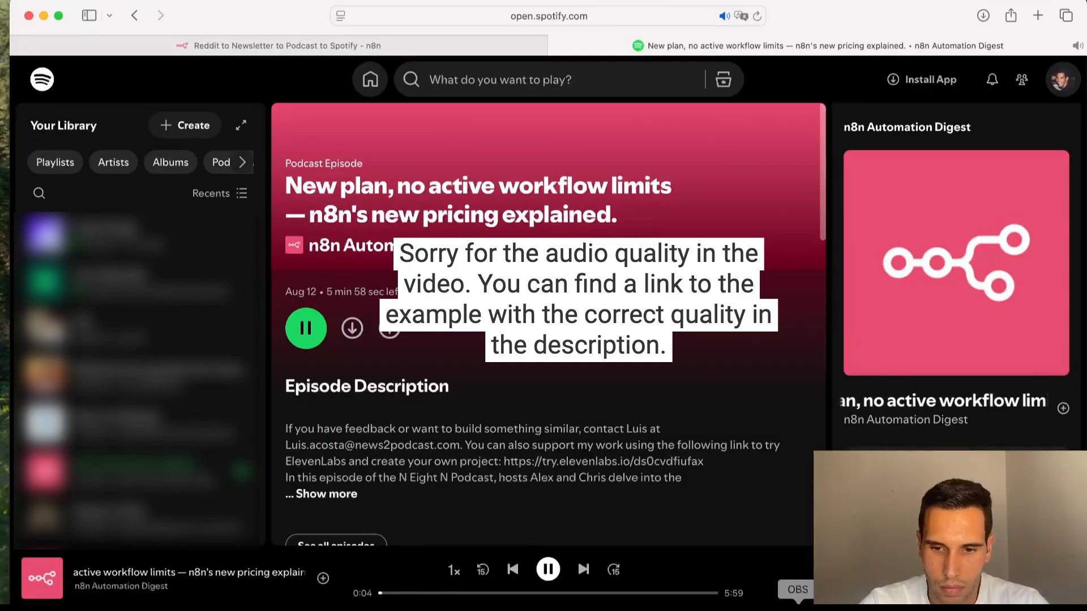
Step: Listen to the episode's first minute, pausing, resuming and seeking along the progress bar
click(806, 608)
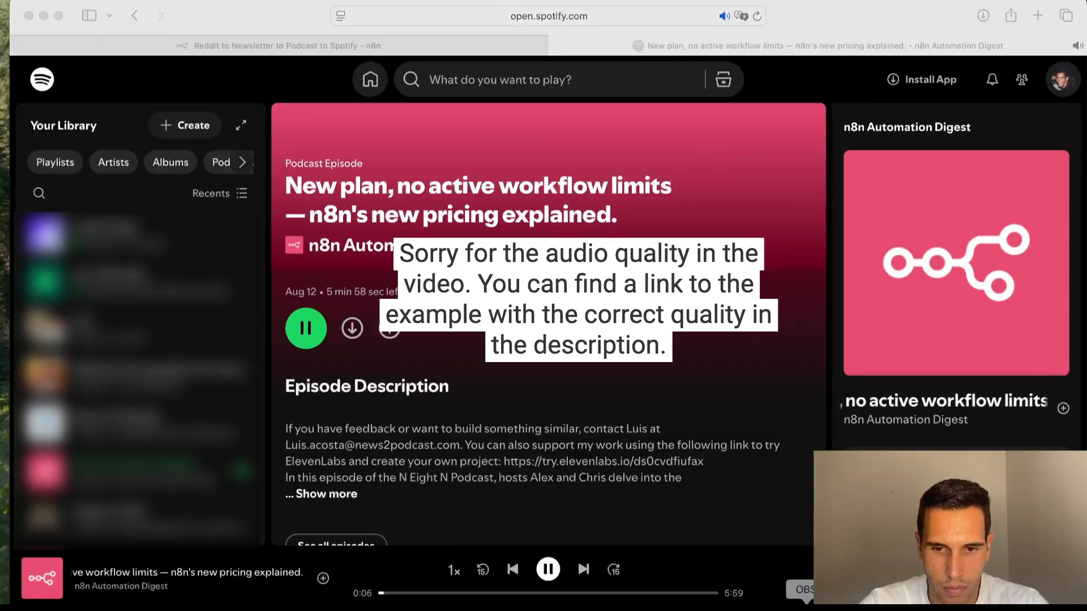
click(954, 18)
click(546, 575)
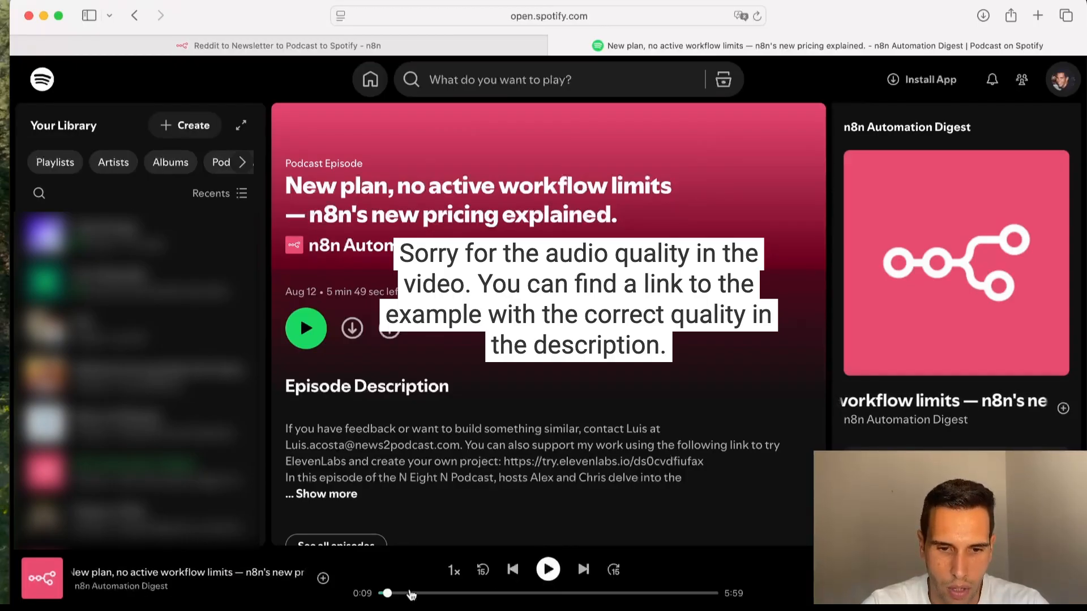
drag(389, 595, 394, 594)
click(548, 569)
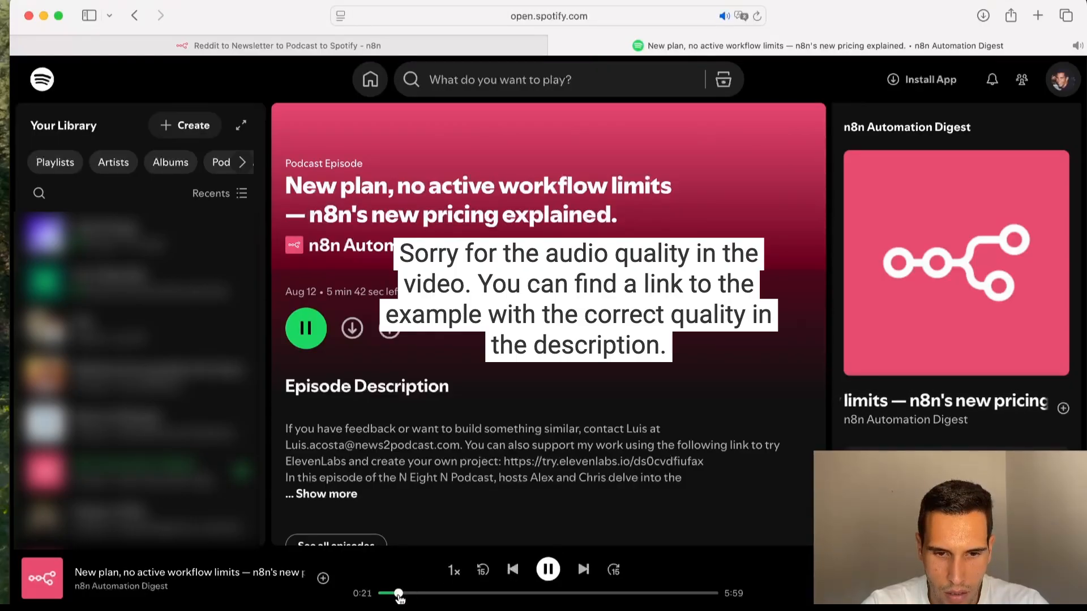
drag(399, 593, 398, 594)
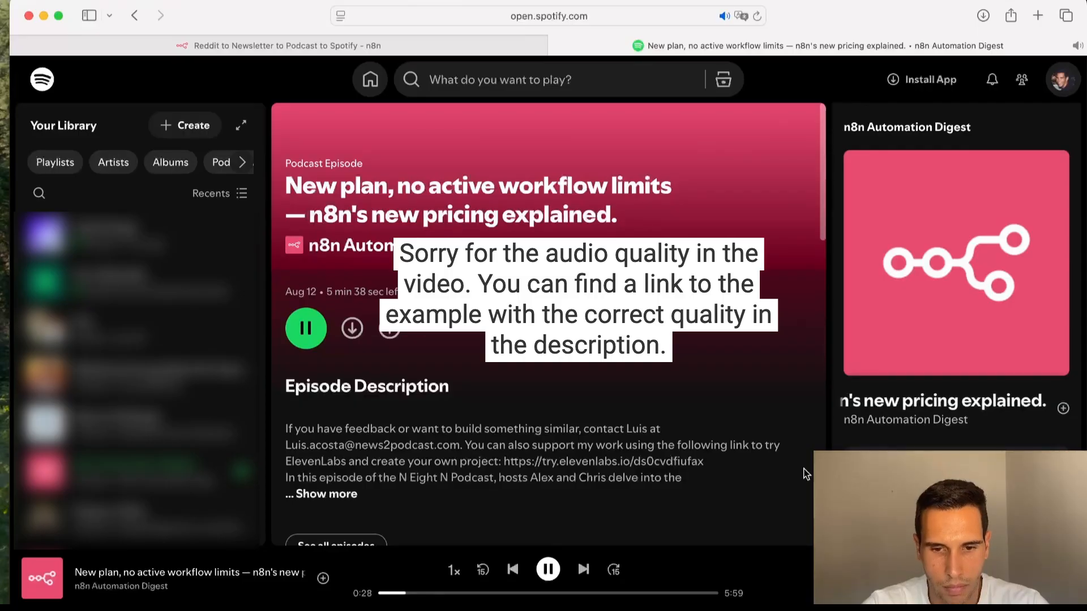
click(555, 573)
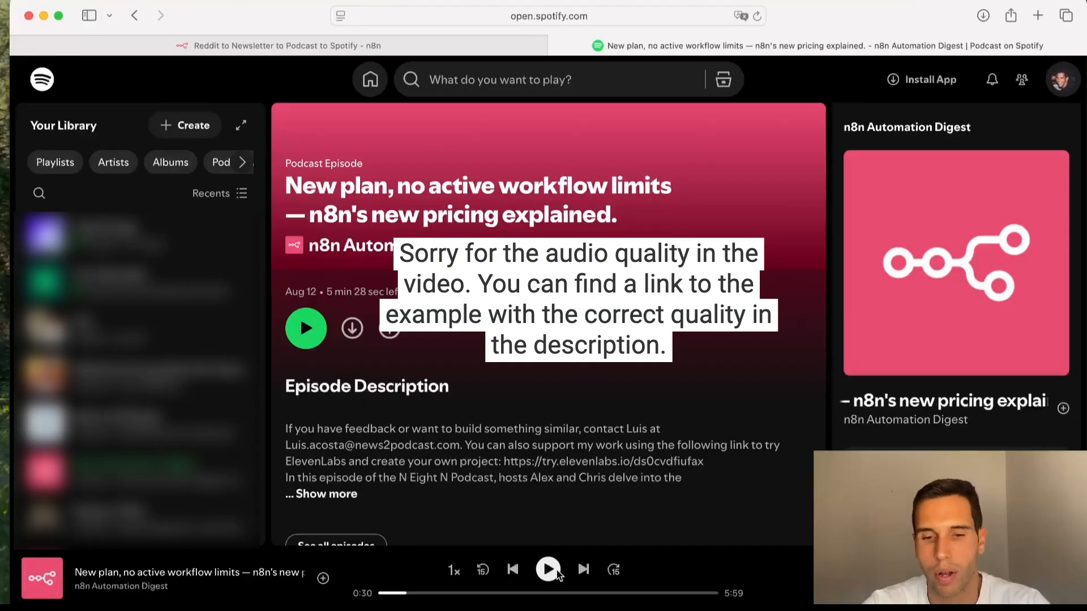
click(558, 574)
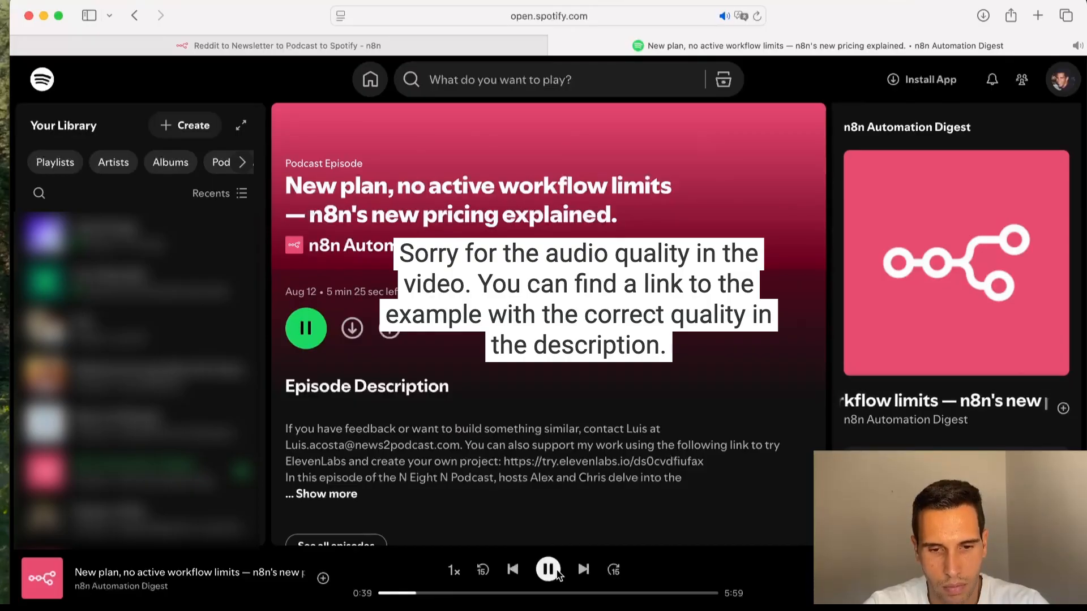
click(558, 573)
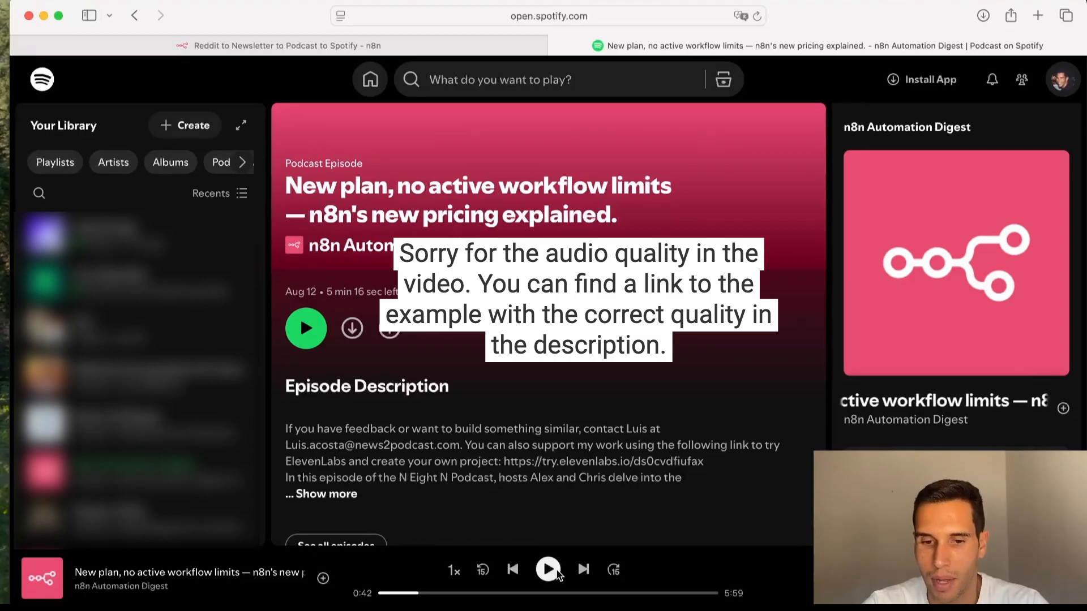
click(558, 573)
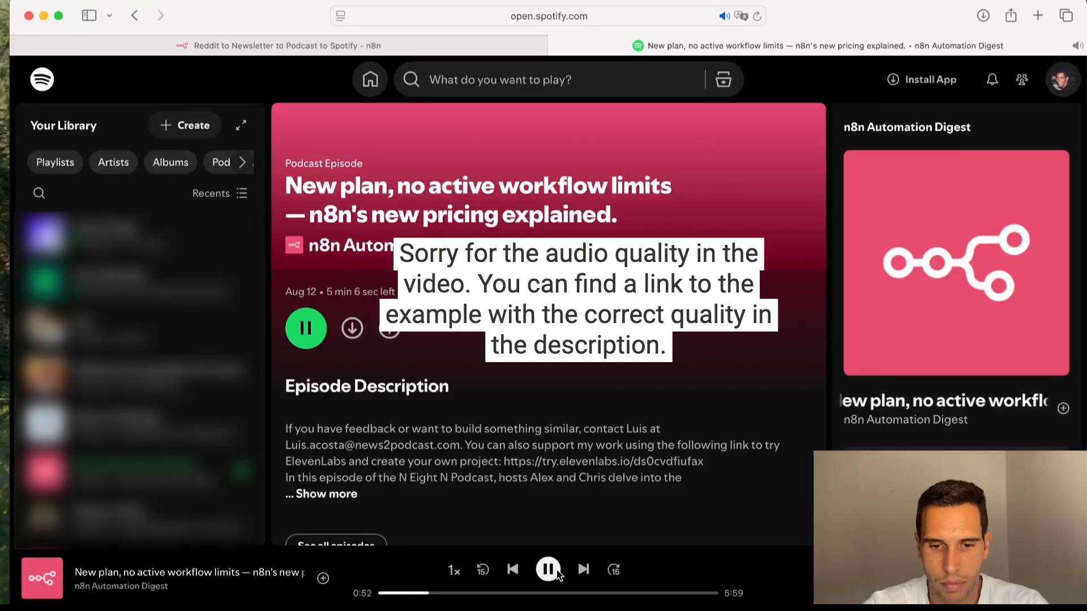
click(548, 570)
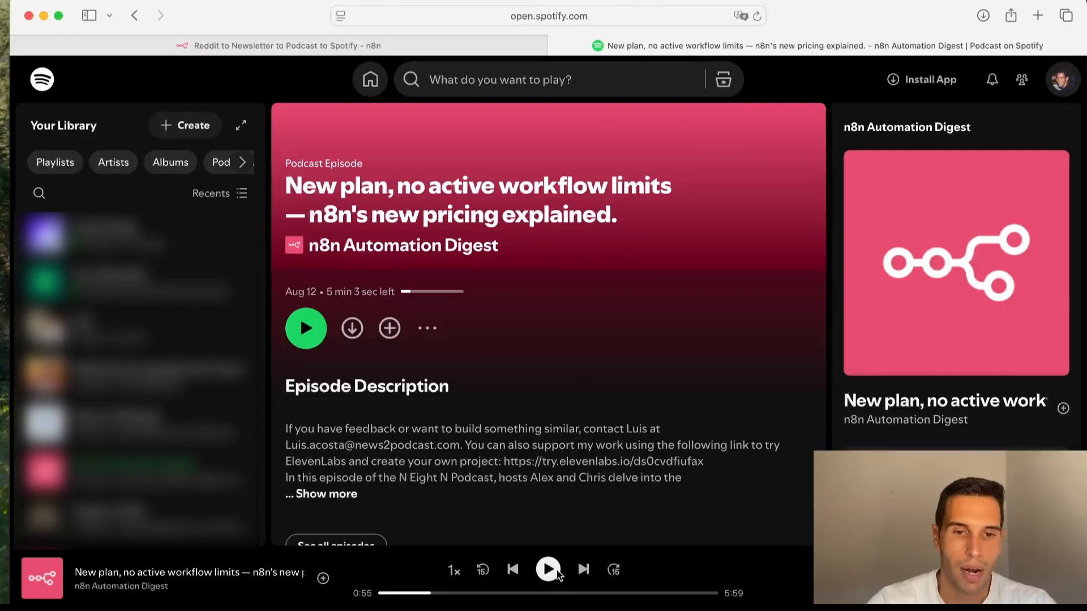
Step: Switch back to the n8n workflow tab and zoom in on the Redit to Newsletter section
key(ctrl+Up)
click(566, 364)
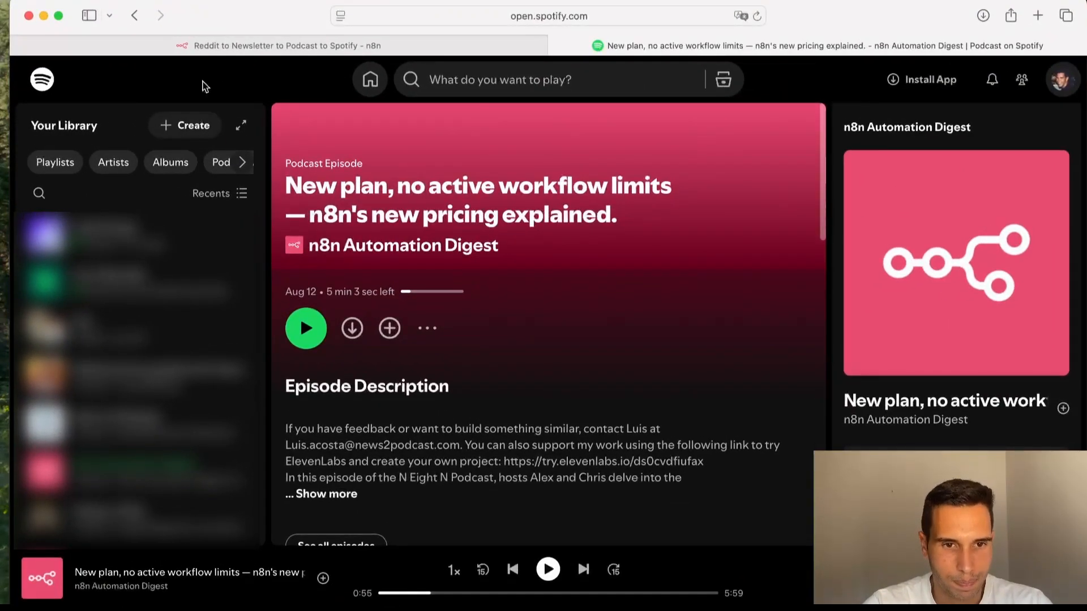
click(251, 48)
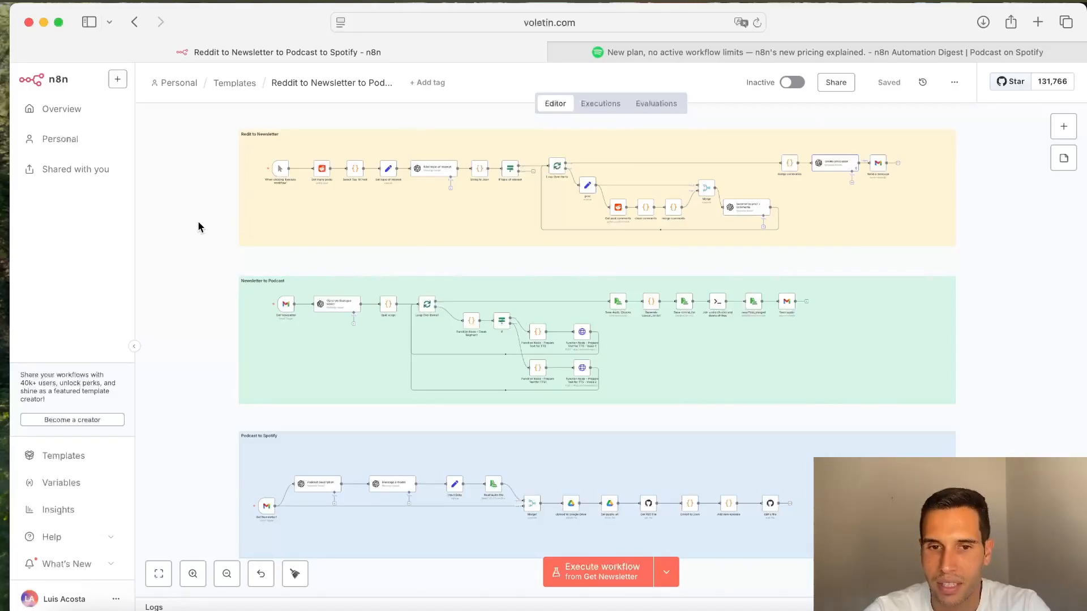
scroll(416, 144, up, 5)
scroll(416, 144, left, 5)
scroll(416, 144, up, 3)
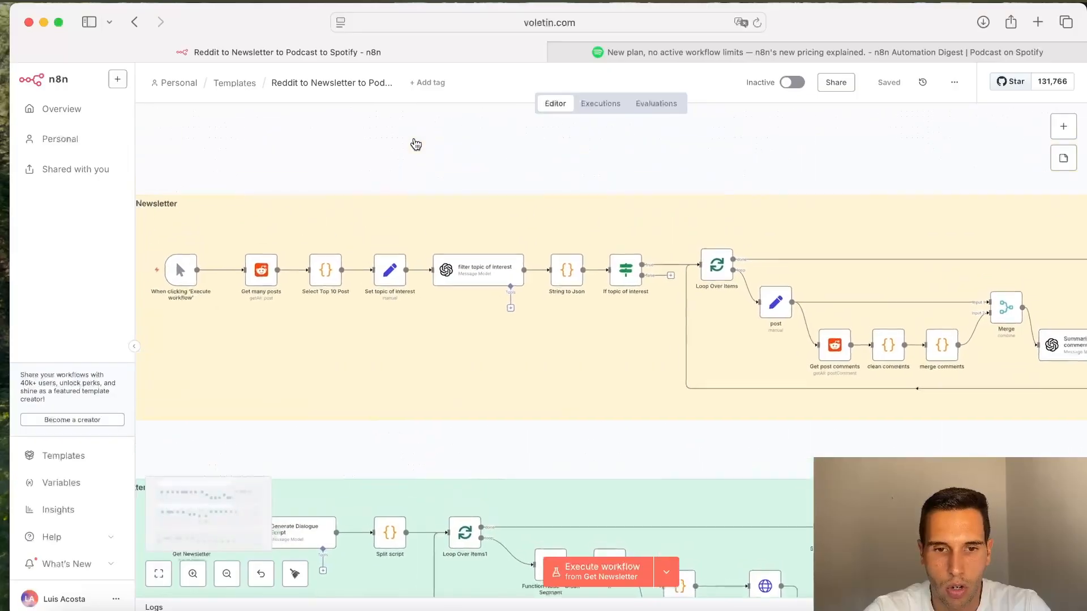
scroll(284, 229, up, 3)
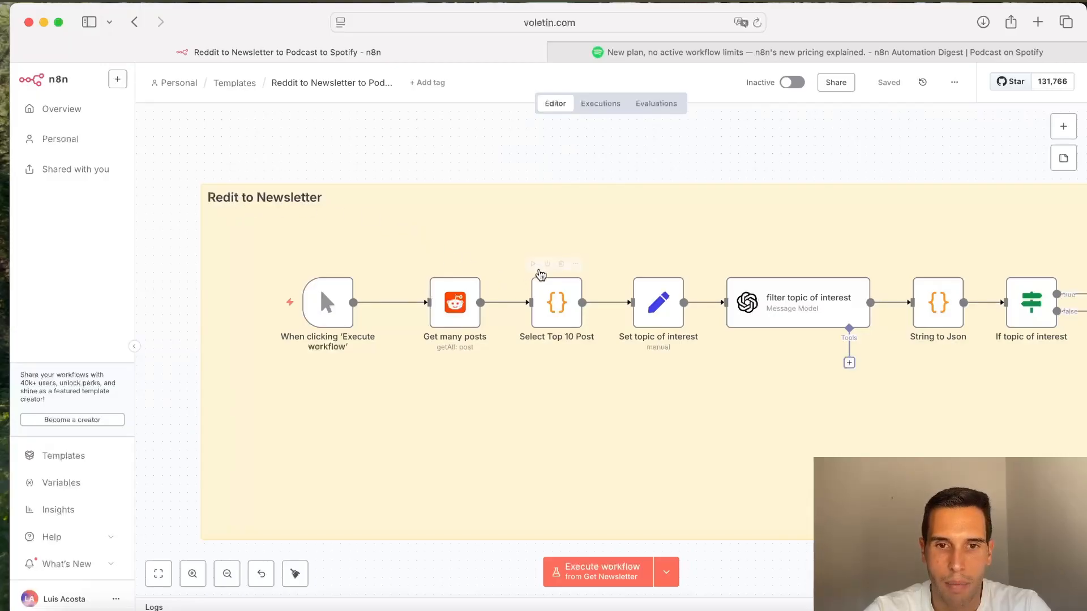
Step: Switch to the Spotify tab and navigate it to reddit.com
click(707, 52)
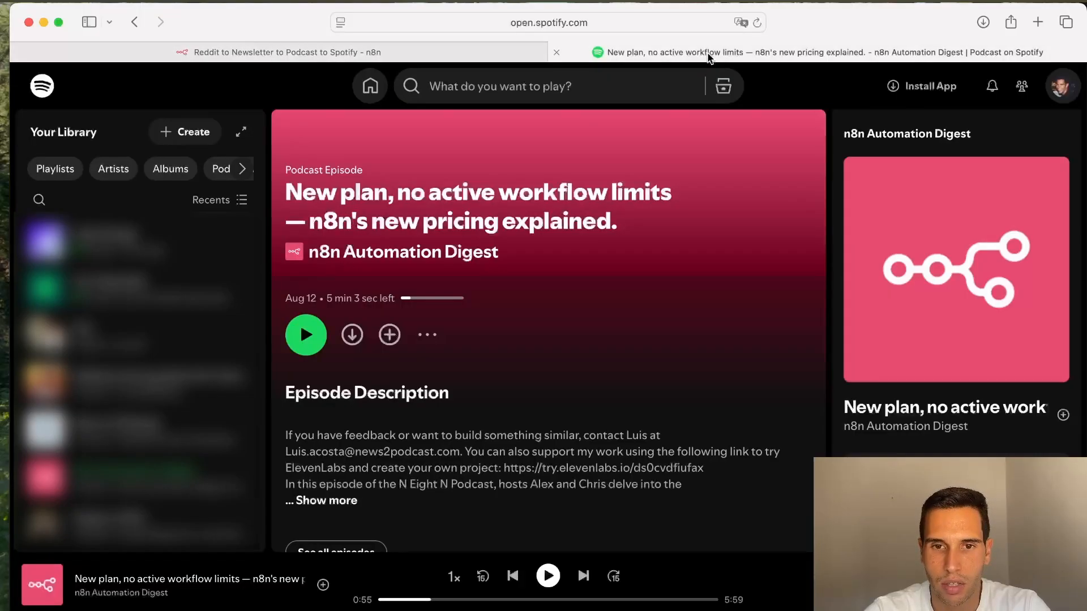
click(613, 20)
text(redi)
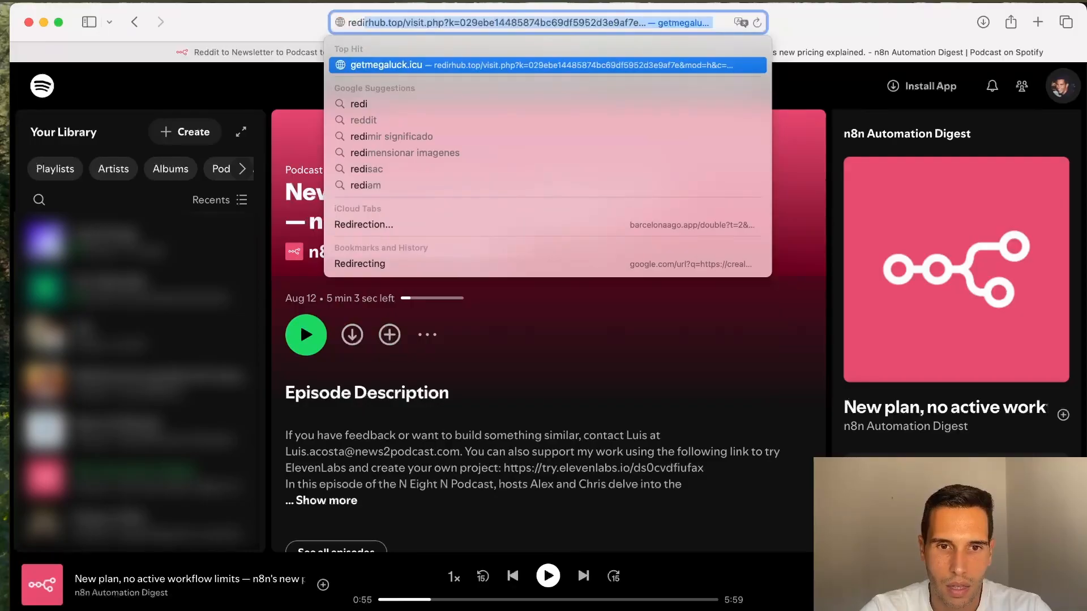
text(itt)
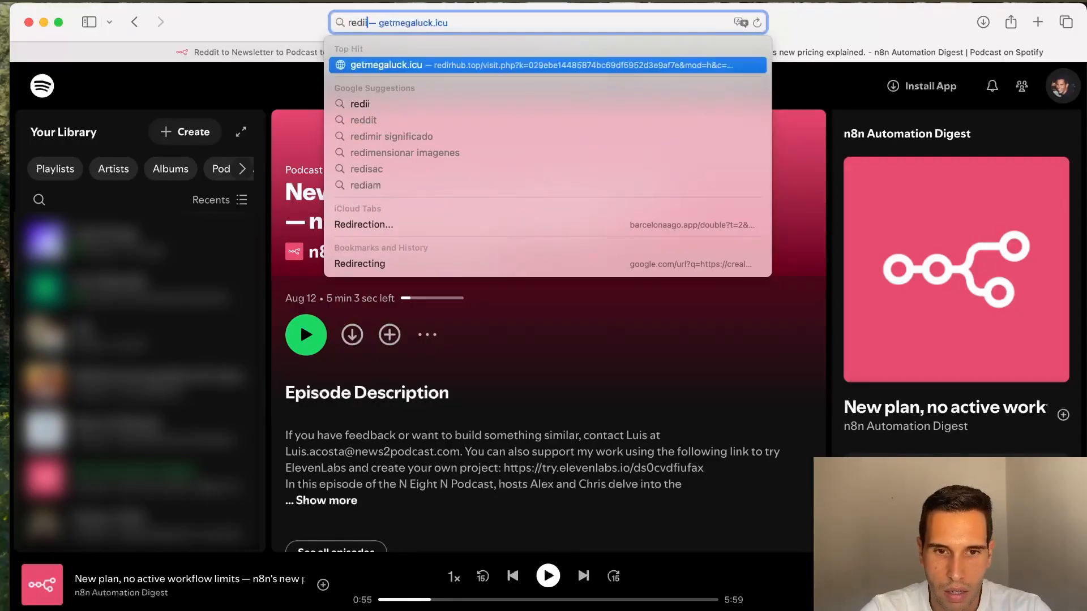
key(BackSpace)
key(BackSpace)
key(BackSpace)
key(BackSpace)
text(d)
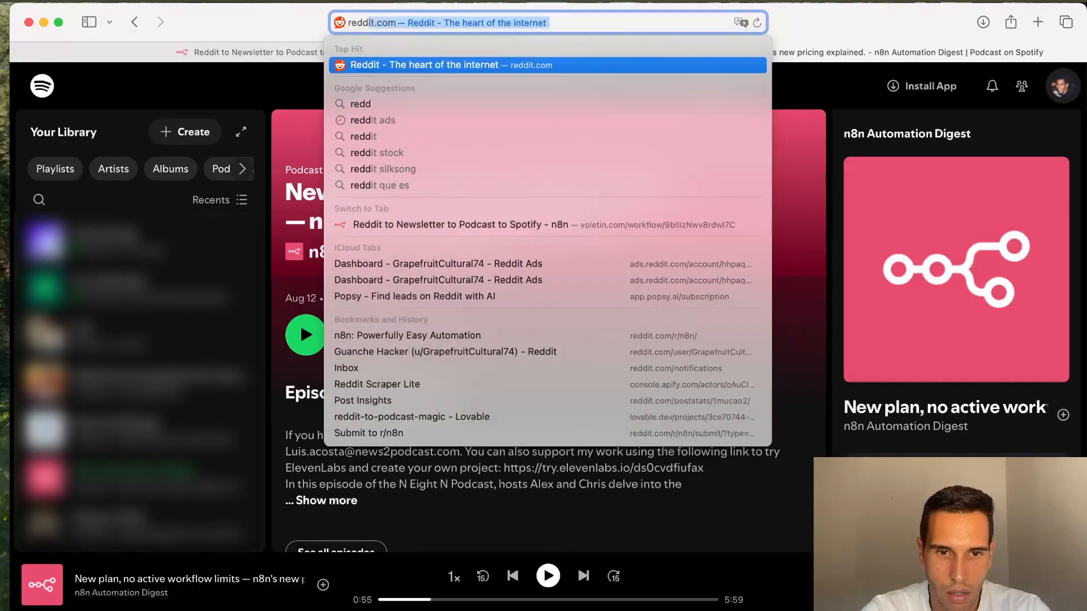
key(Return)
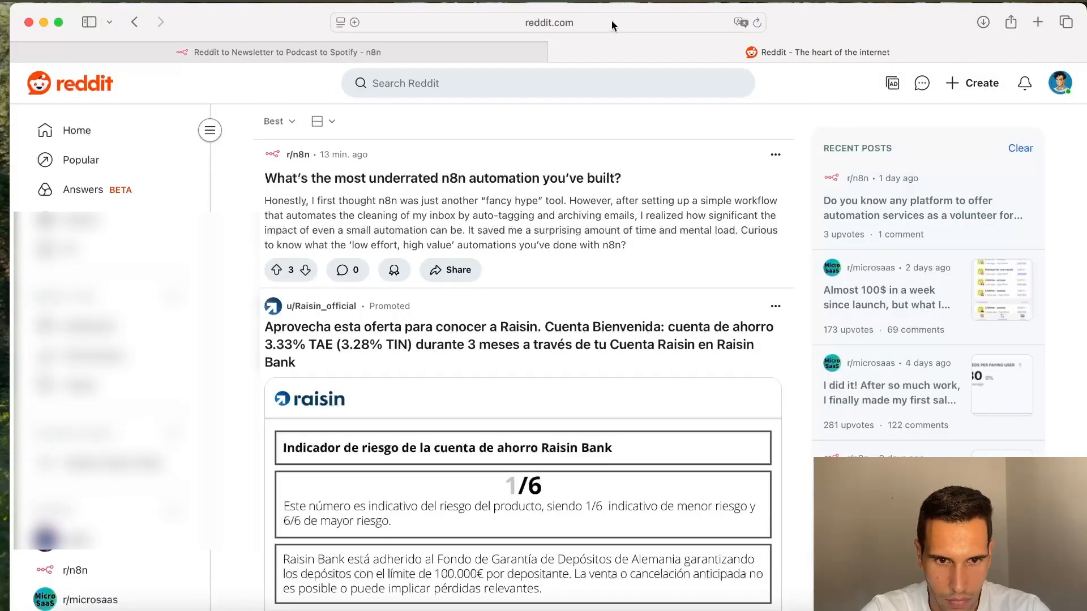
Step: Search Reddit for microsaas and open the r/microsaas community page
click(462, 86)
text(micro)
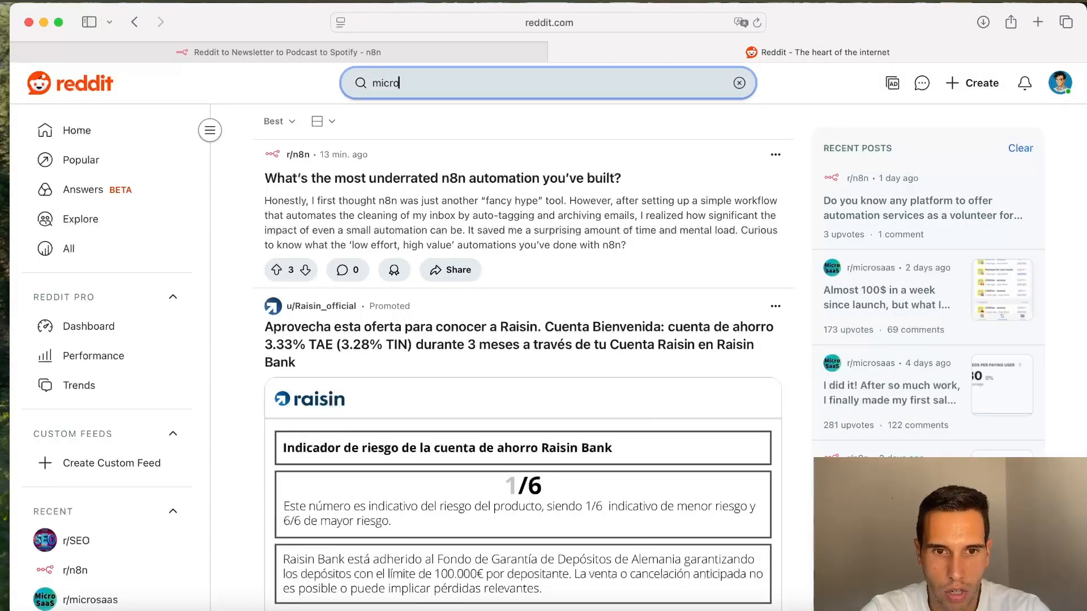
text(s)
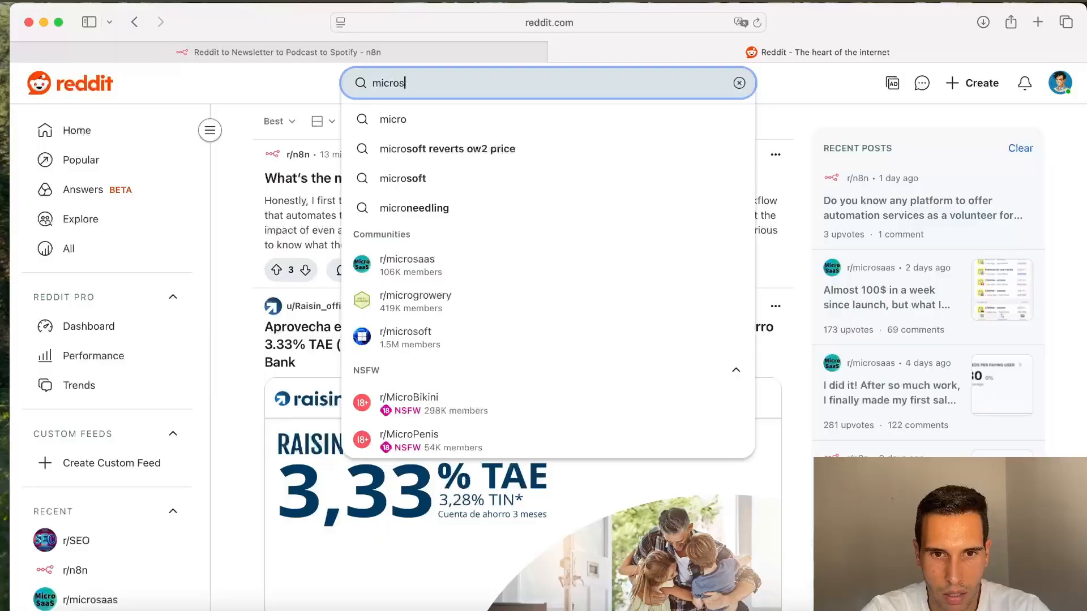
text(aas)
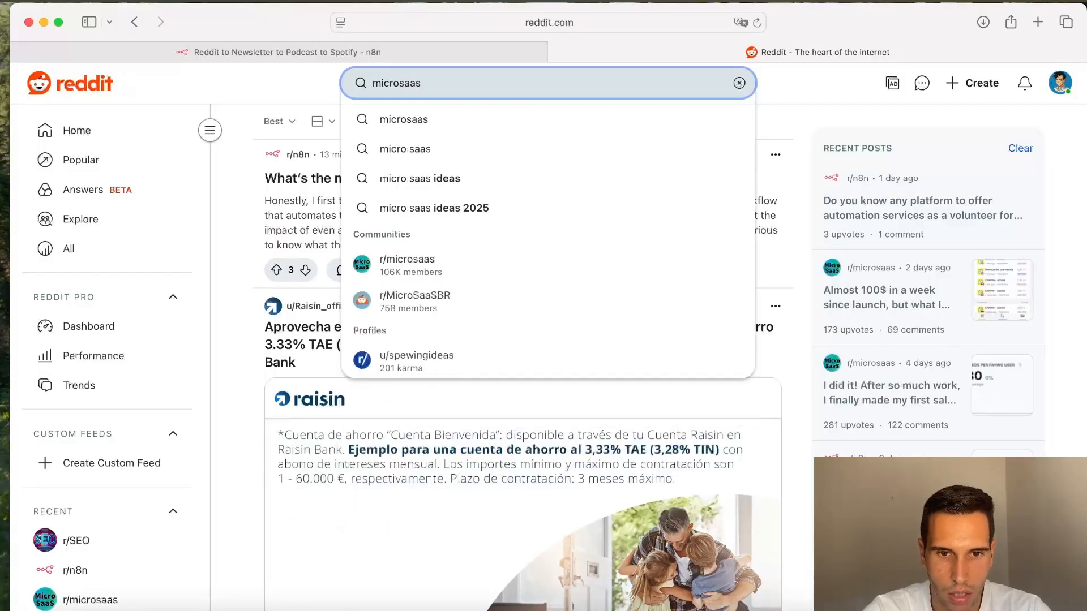
click(442, 119)
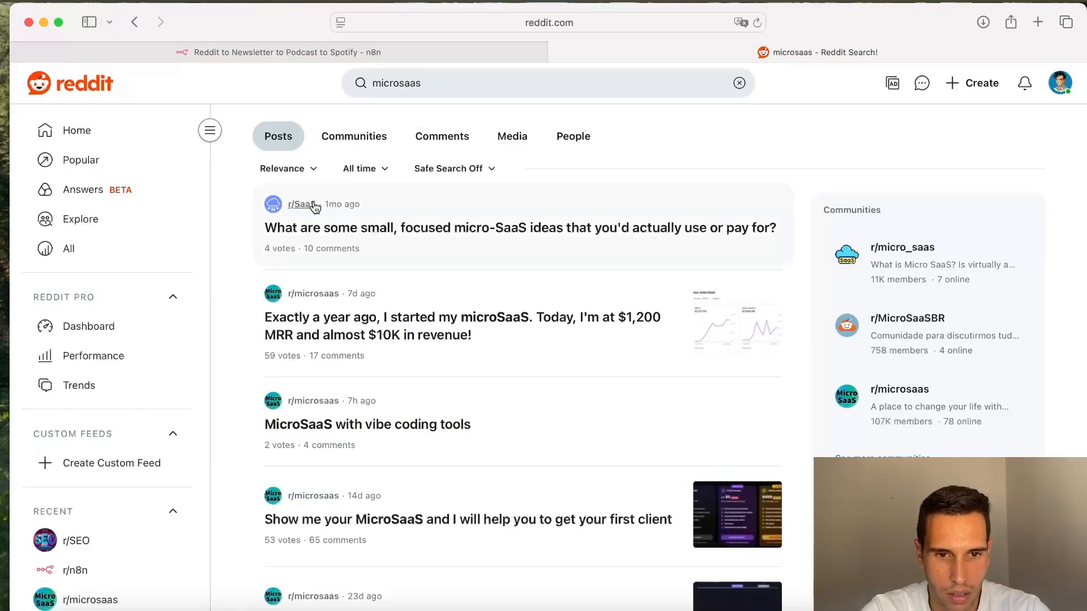
click(310, 293)
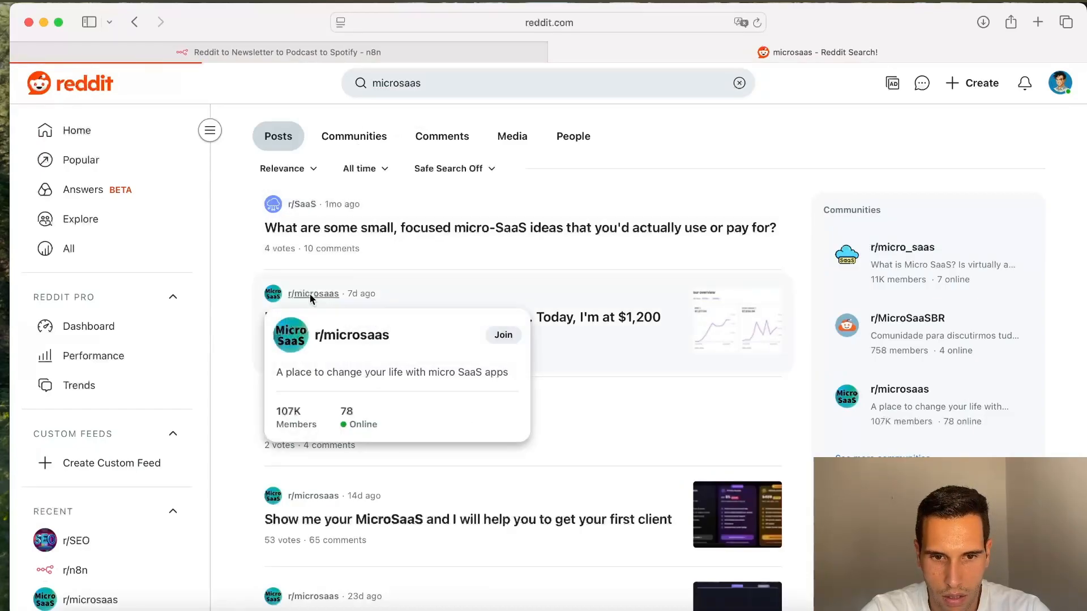
scroll(221, 353, down, 2)
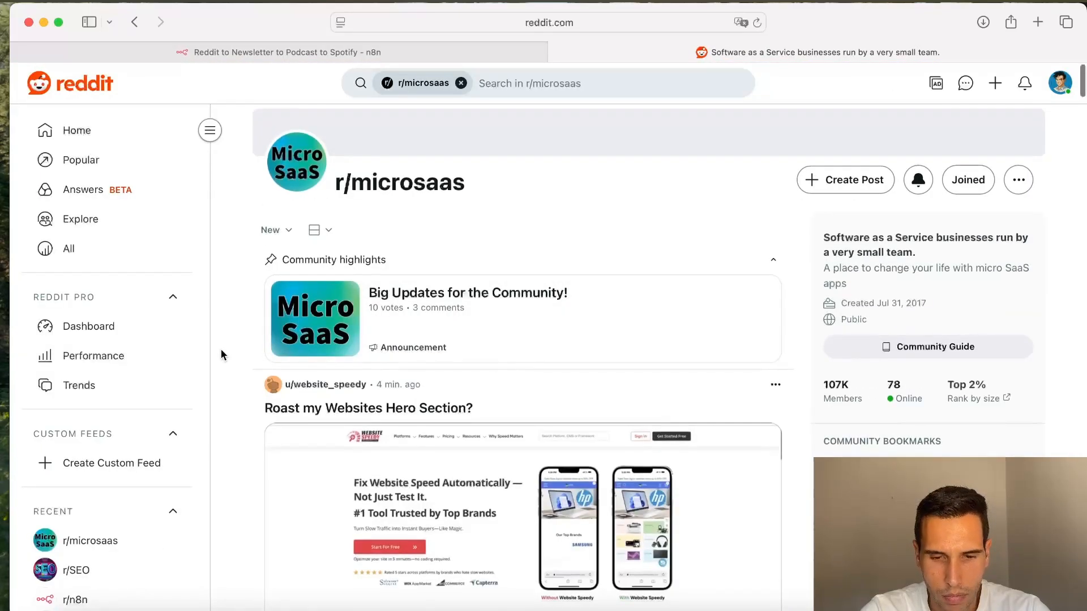
scroll(221, 354, down, 2)
Step: Open the Get many posts node in the n8n workflow and review its subreddit, limit and category settings
click(253, 54)
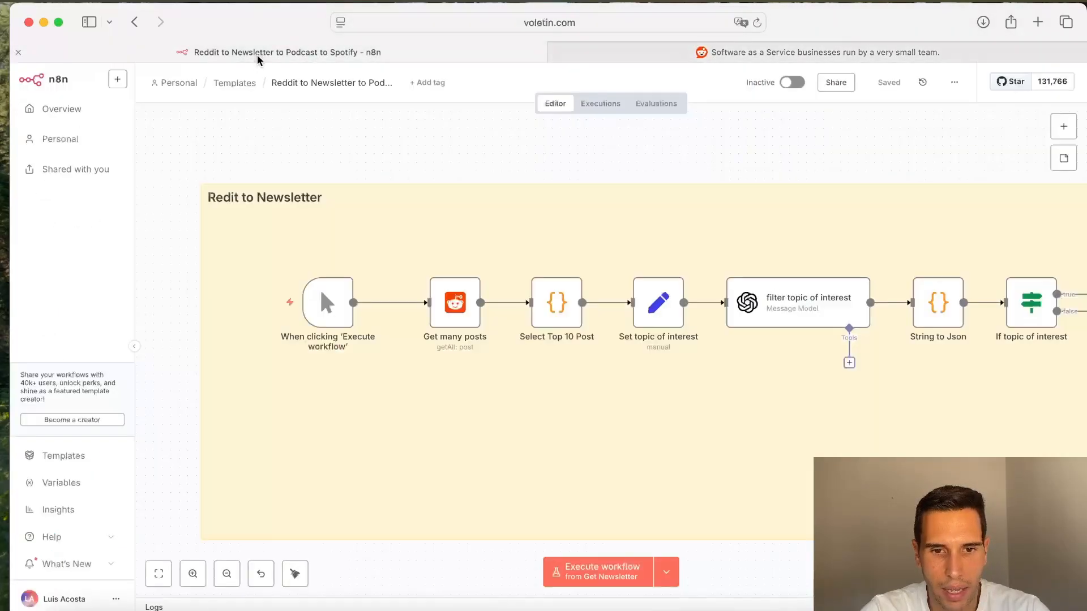
double_click(454, 306)
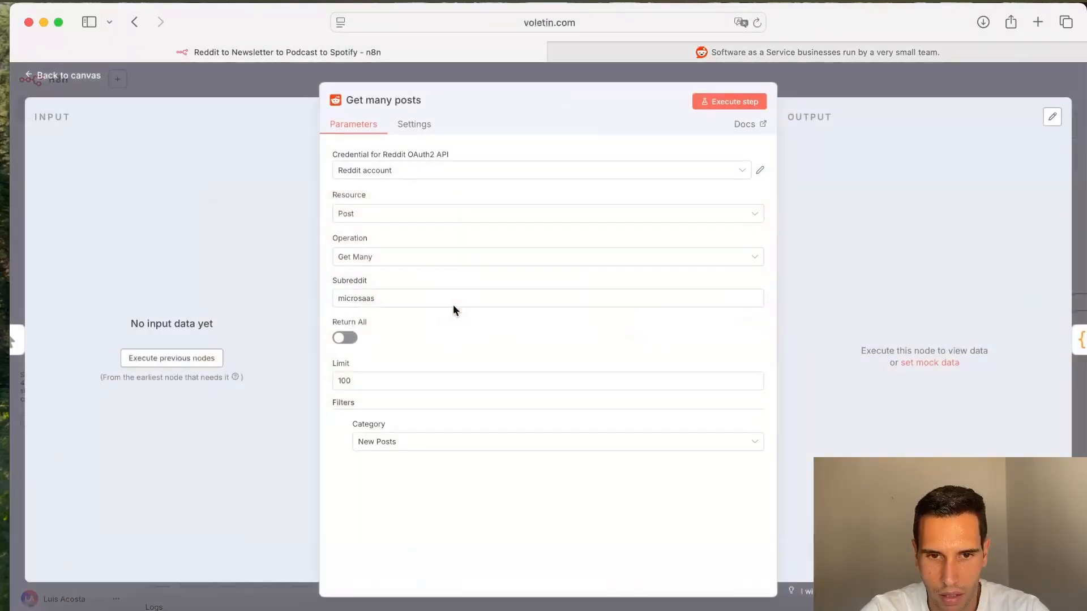
click(392, 298)
click(398, 384)
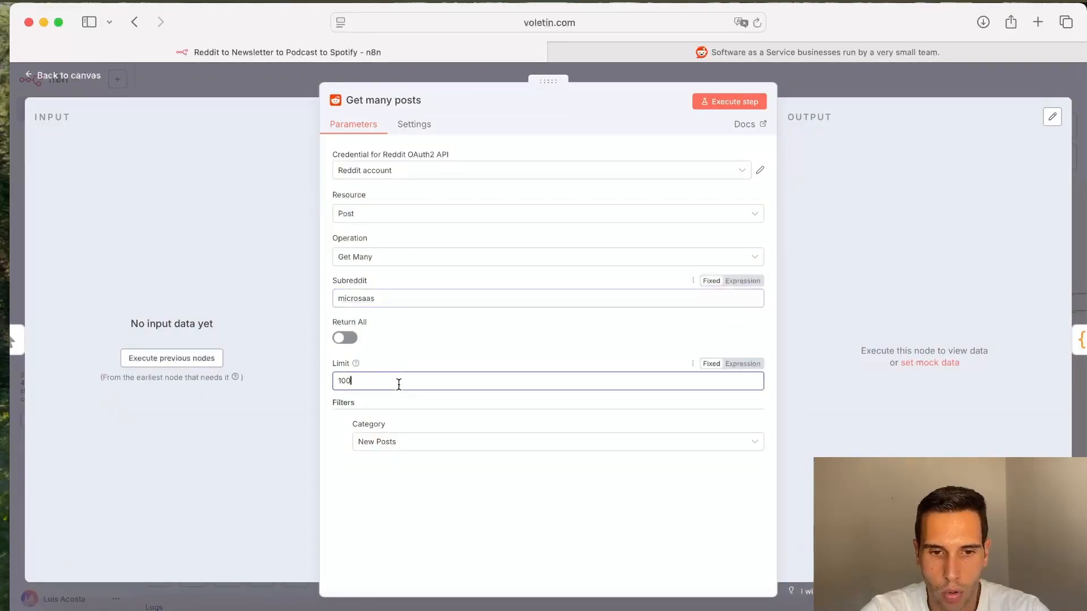
click(410, 445)
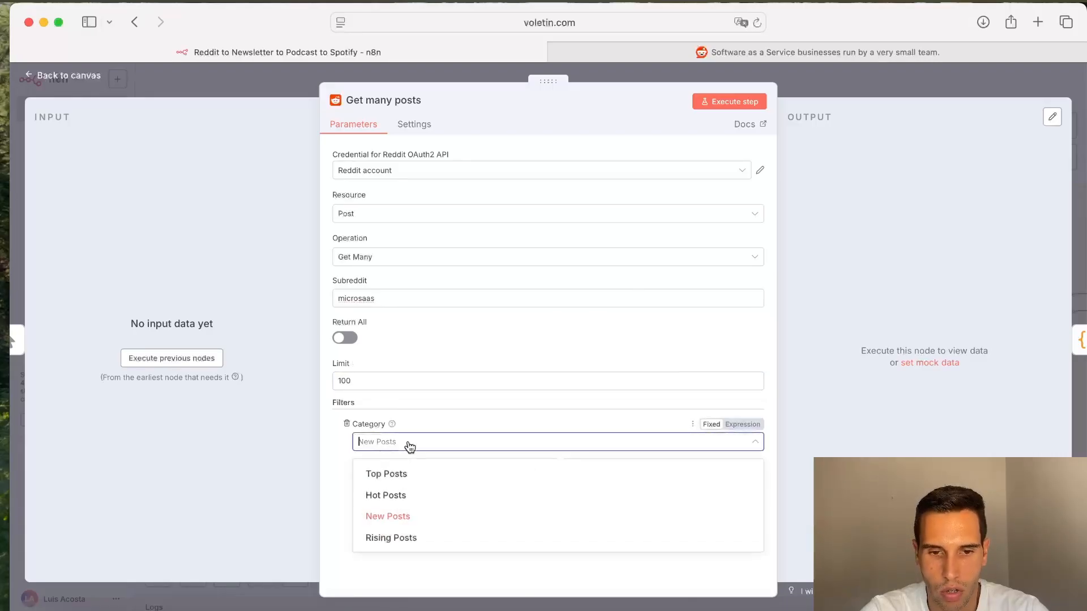
click(334, 455)
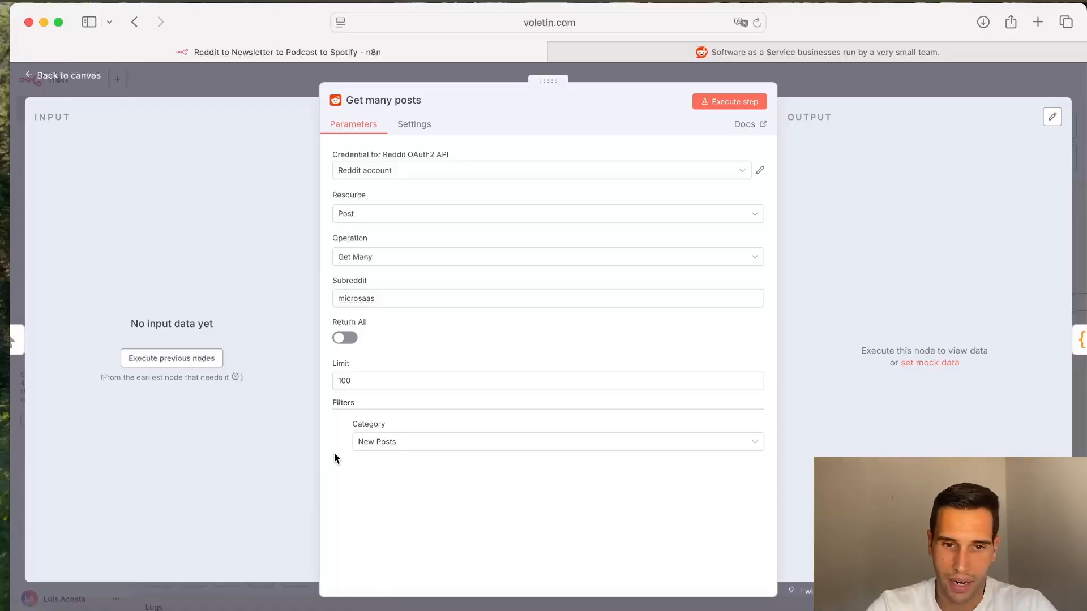
click(371, 382)
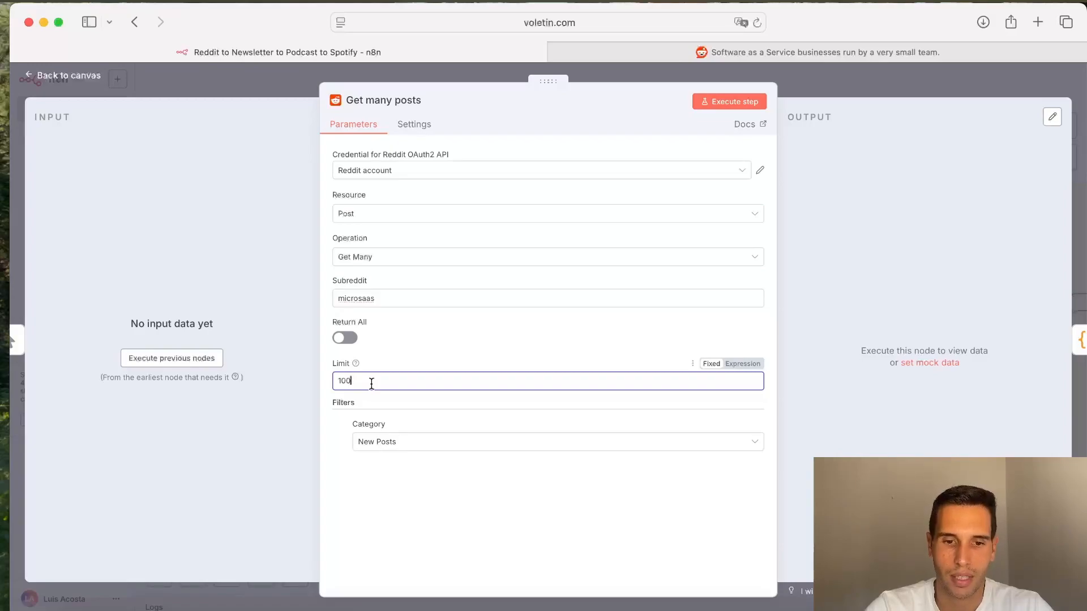
click(403, 448)
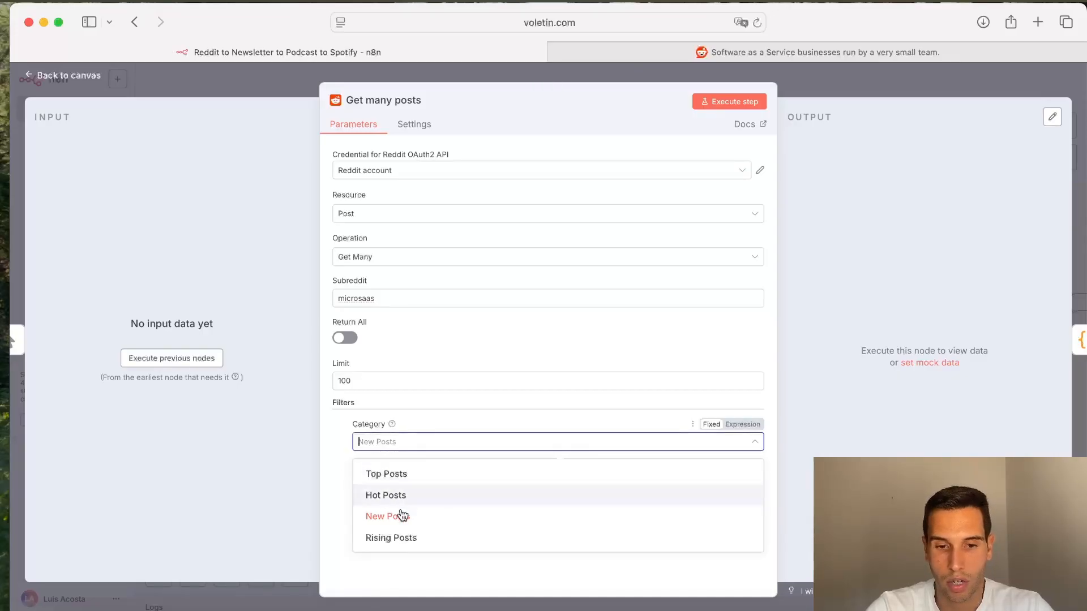
click(335, 486)
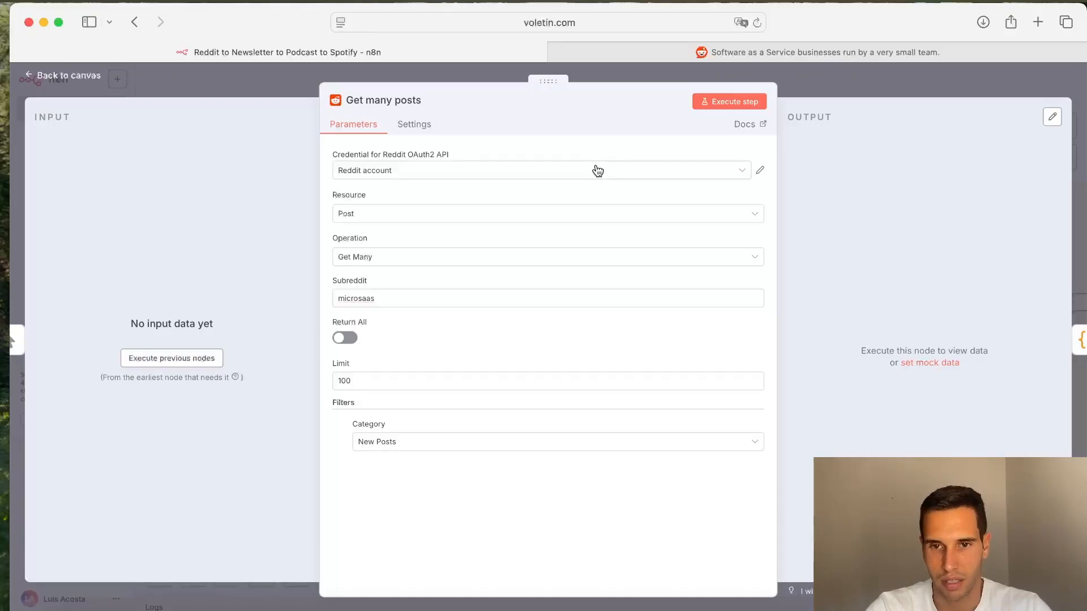
click(835, 96)
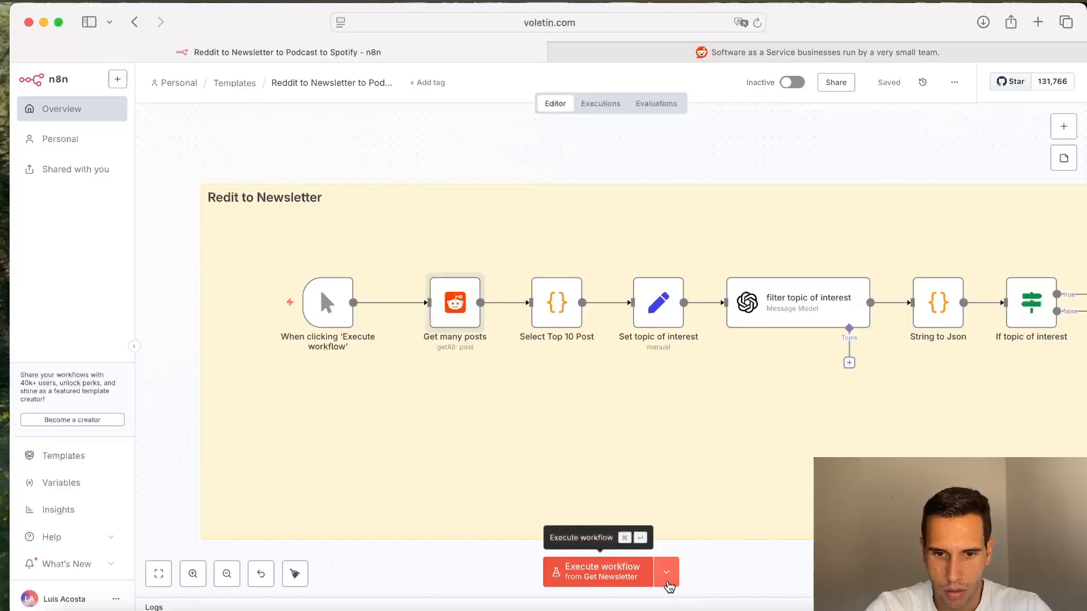
Step: Execute the workflow from the 'When clicking Execute workflow' trigger
click(667, 572)
click(662, 501)
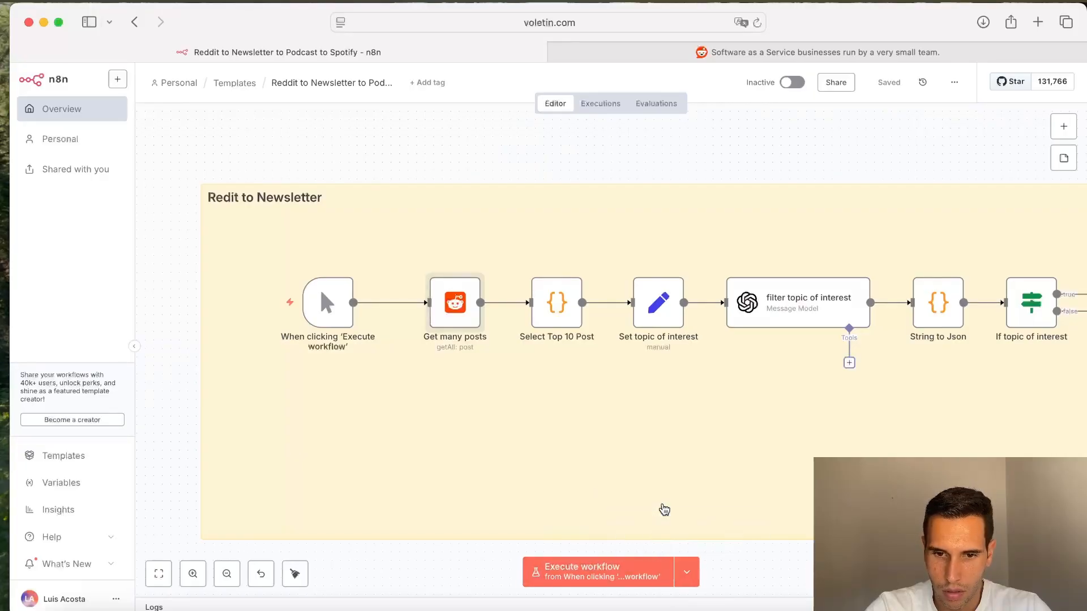
click(592, 573)
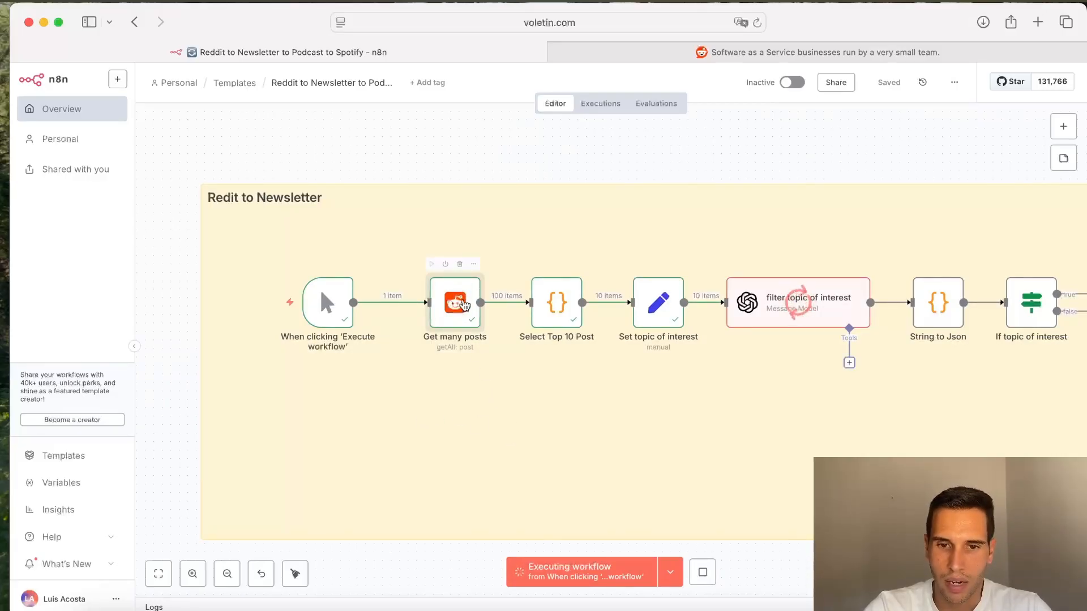
Step: Open the Get many posts node and browse the fetched posts in its output table
double_click(462, 306)
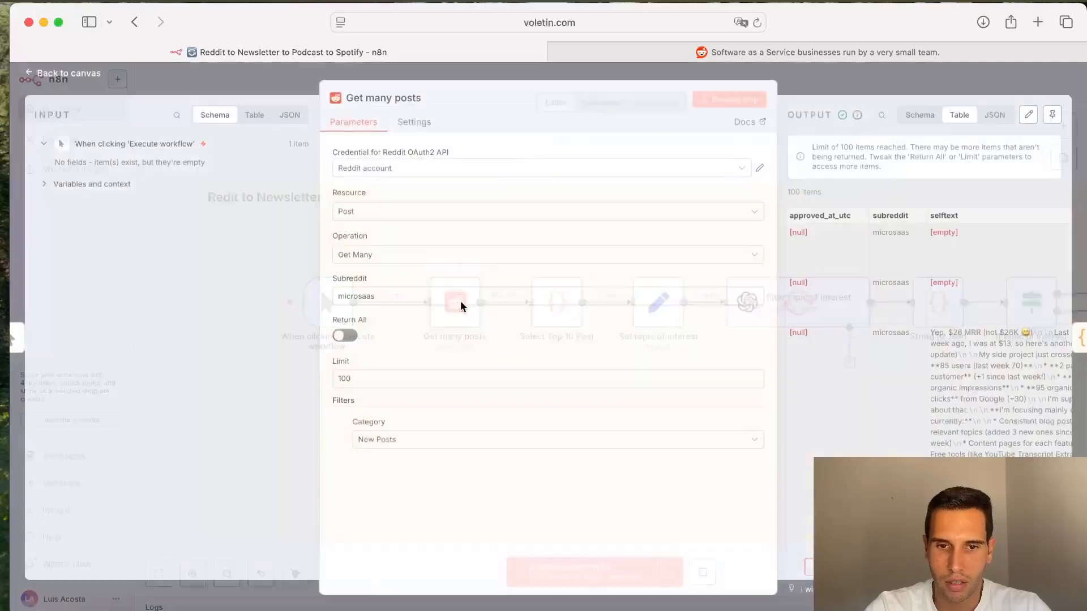
scroll(948, 320, right, 3)
scroll(948, 320, down, 15)
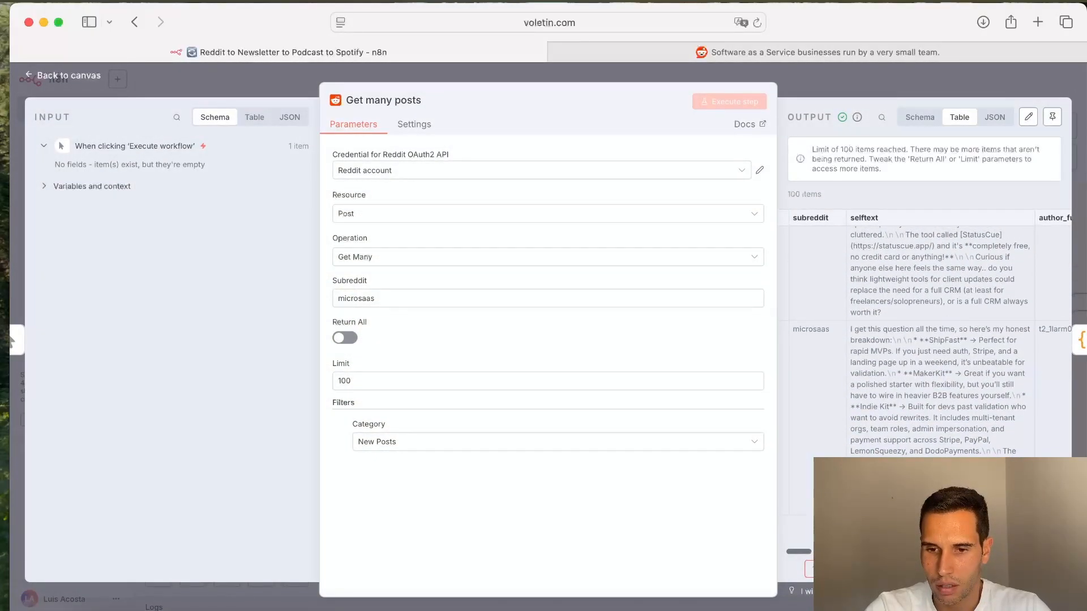
scroll(962, 396, down, 5)
scroll(970, 446, right, 1)
scroll(971, 446, right, 15)
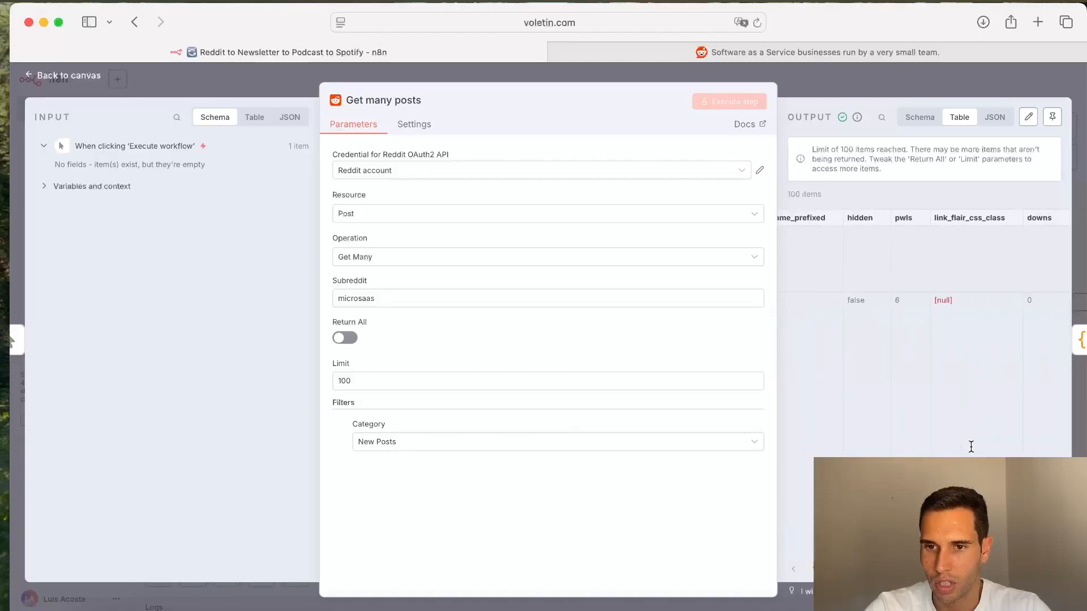
scroll(970, 446, right, 5)
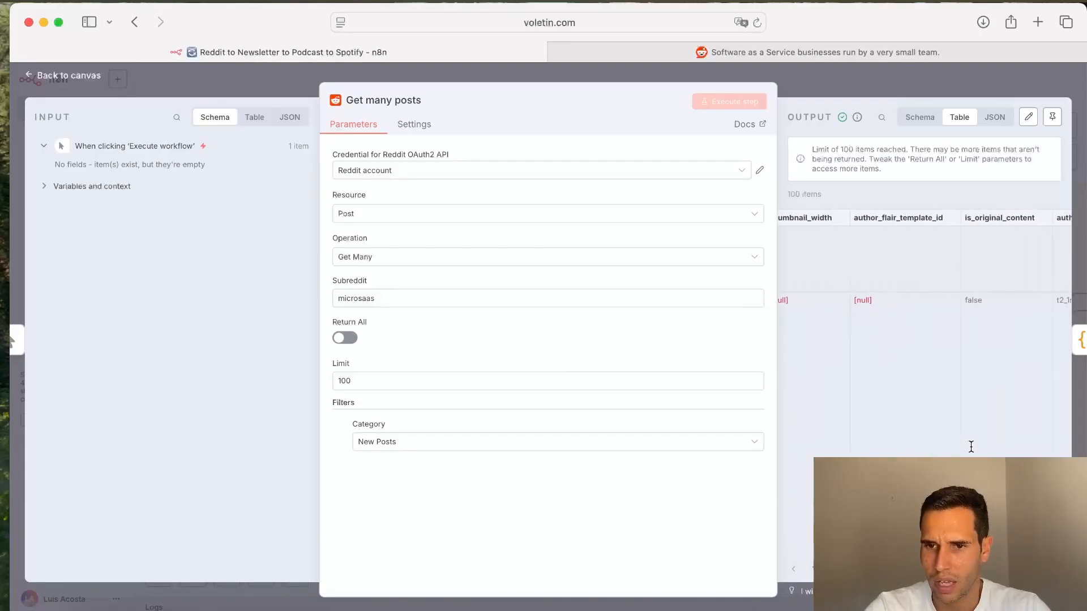
click(877, 83)
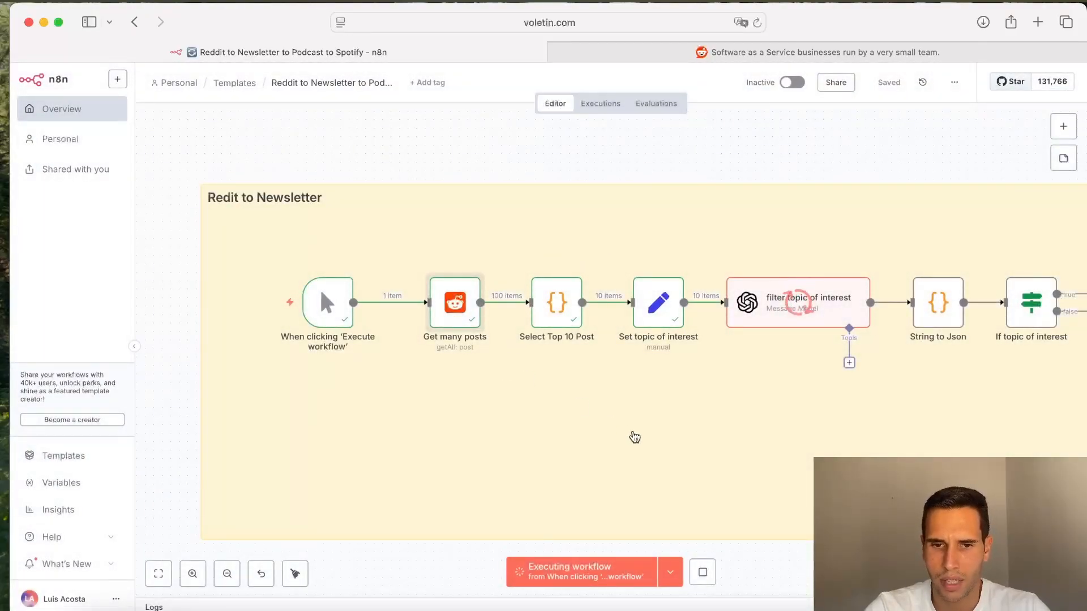
Step: Open the Select Top 10 Post node and review its JavaScript code and output columns
mouse_move(560, 311)
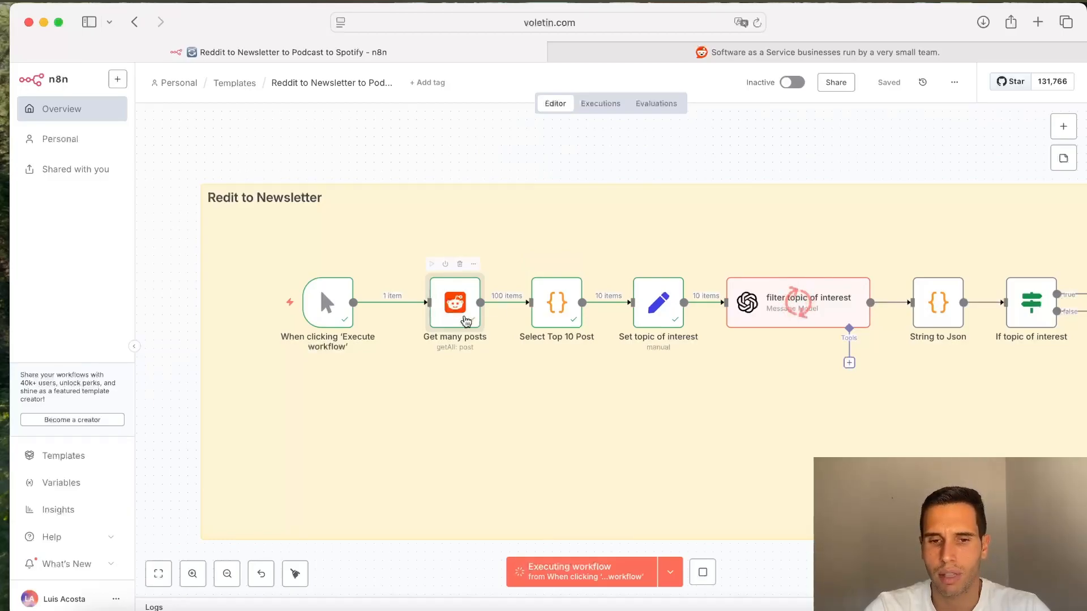
click(557, 316)
double_click(557, 315)
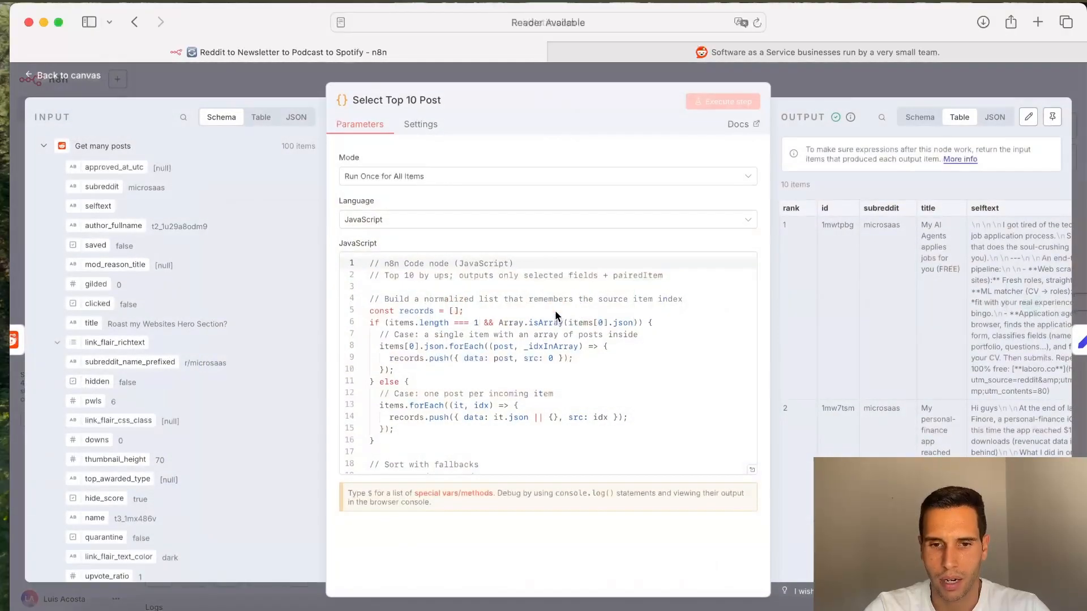
scroll(557, 315, down, 10)
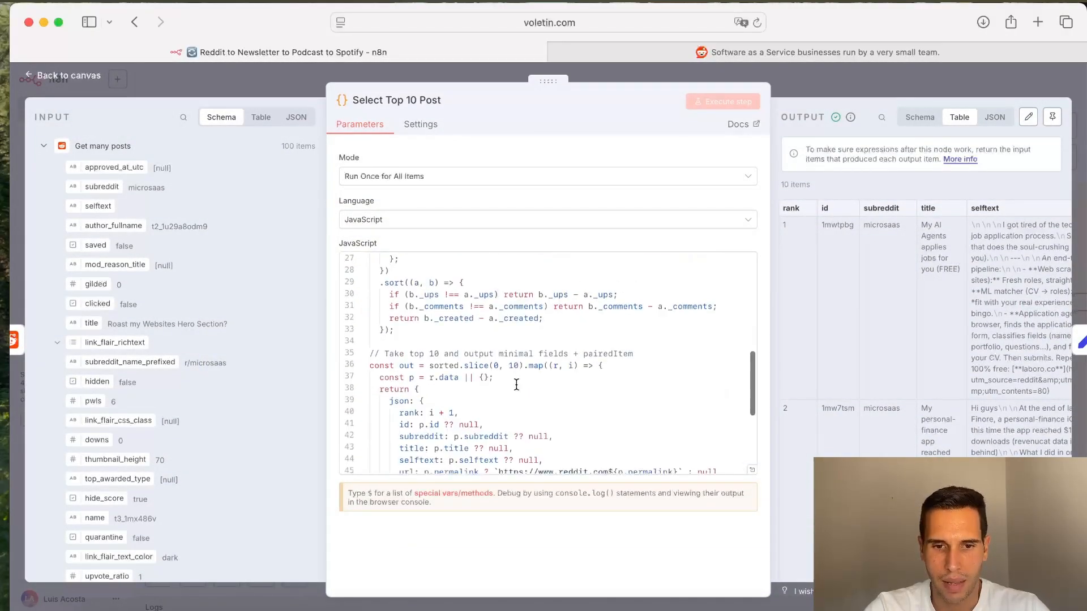
scroll(872, 383, right, 10)
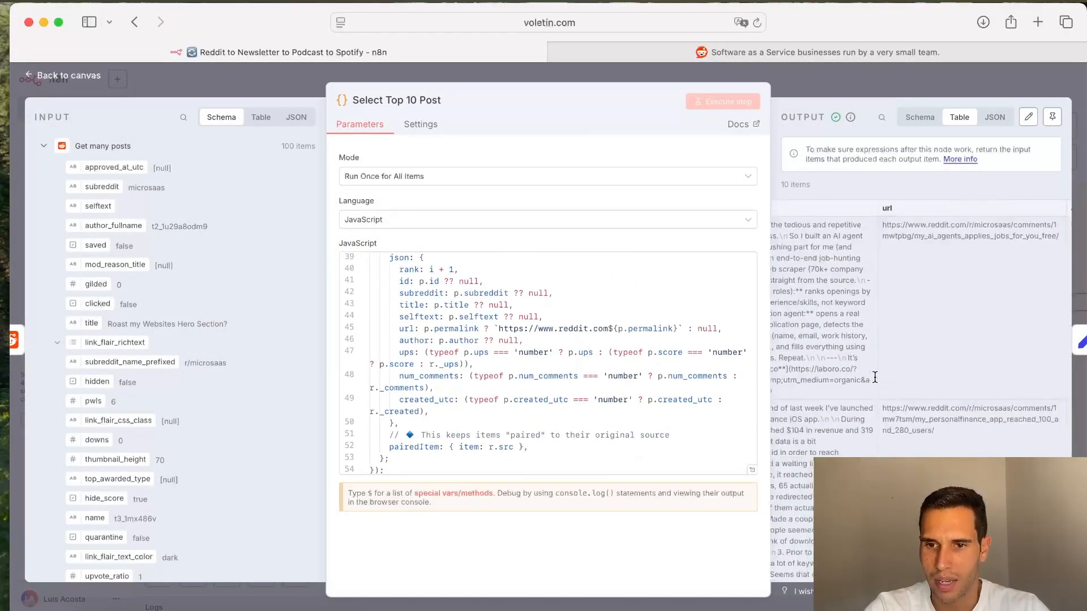
scroll(874, 377, left, 10)
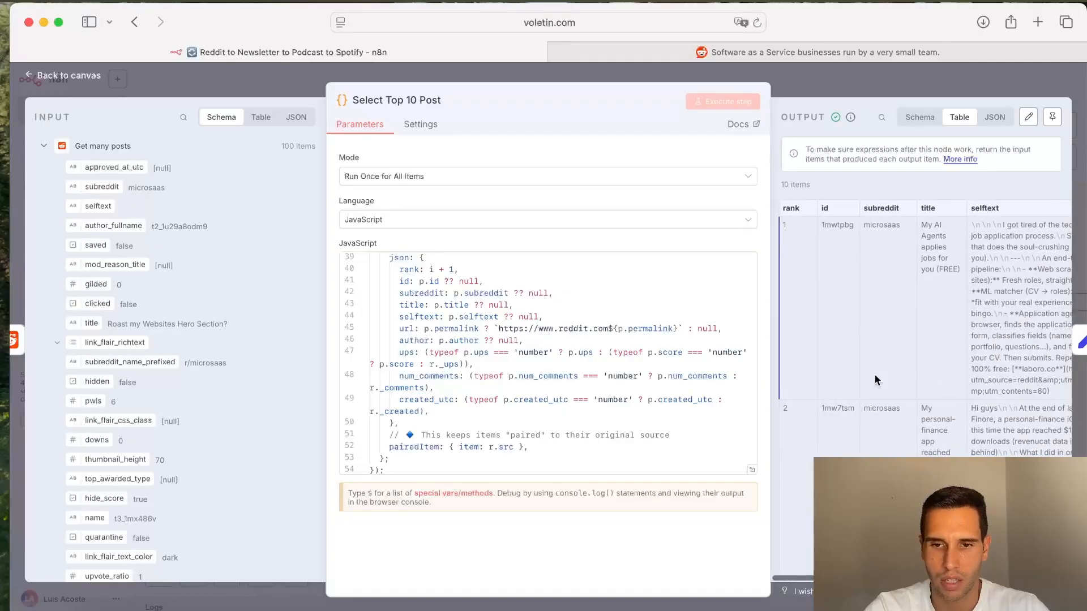
scroll(919, 309, right, 2)
scroll(921, 310, right, 8)
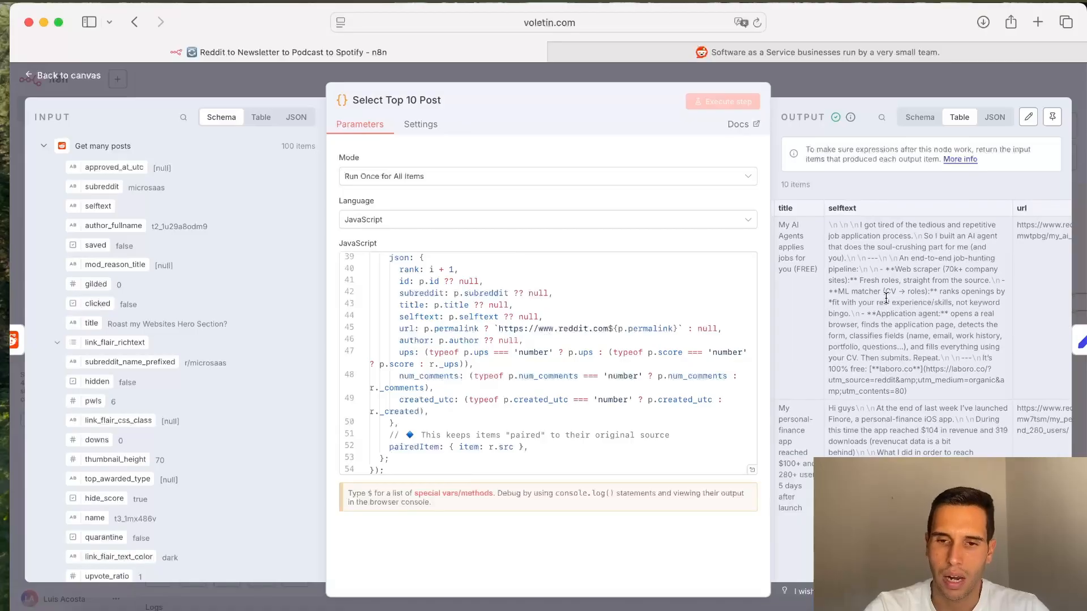
scroll(889, 298, right, 2)
scroll(879, 293, right, 15)
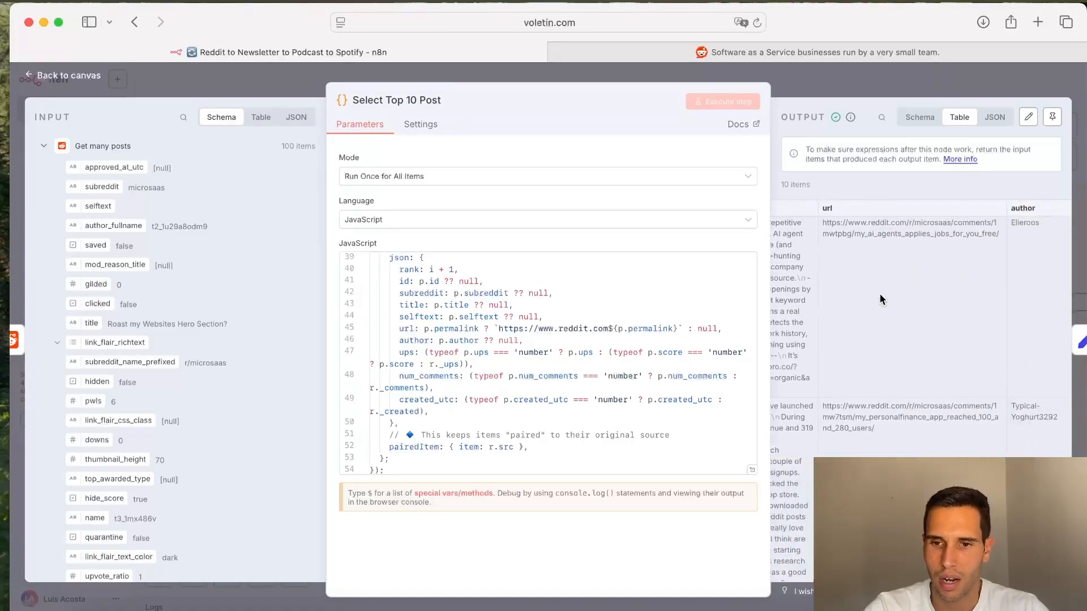
scroll(905, 294, right, 5)
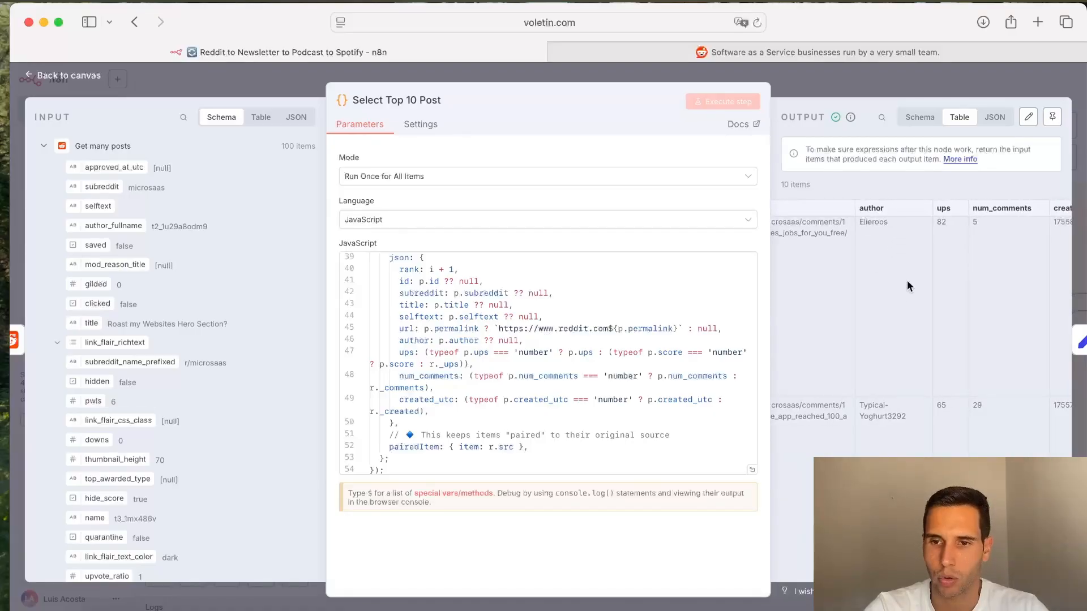
scroll(935, 242, right, 3)
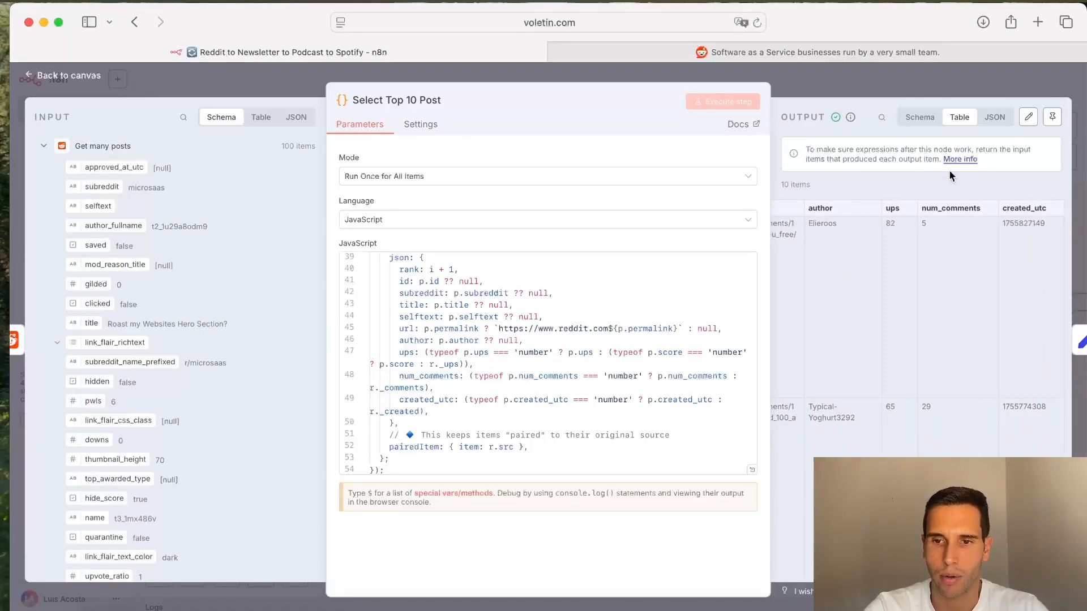
click(967, 85)
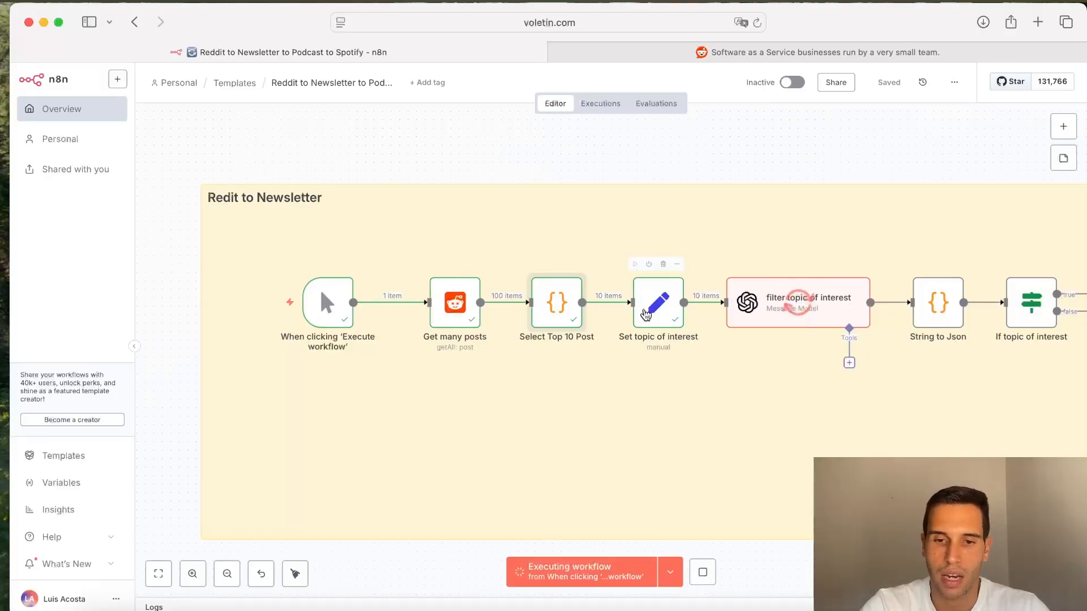
Step: Open the Set topic of interest node and select the topic field's value text
double_click(646, 314)
click(521, 250)
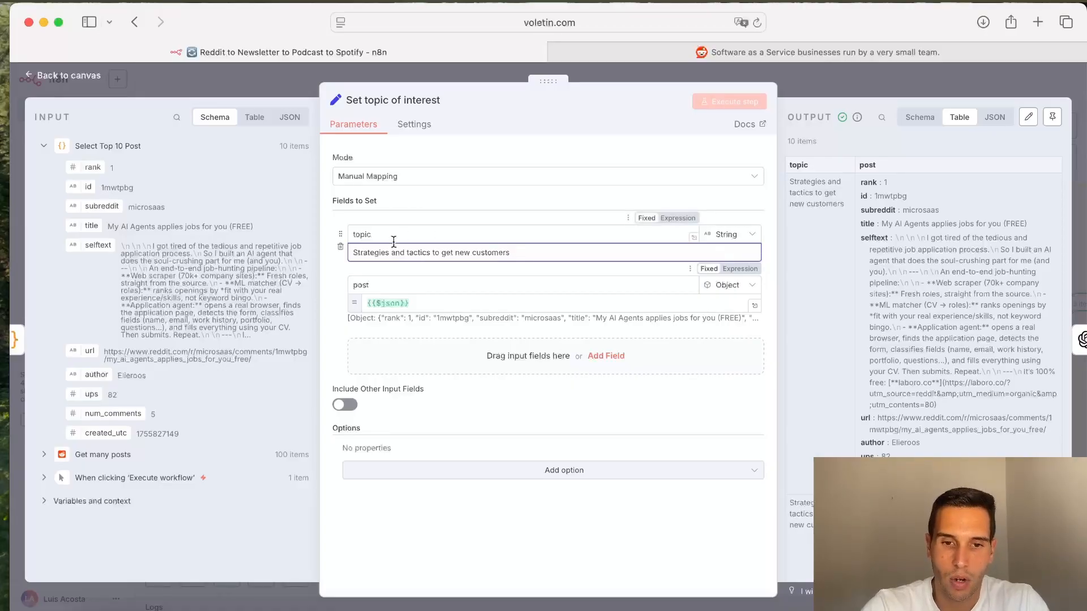
key(alt+shift+Left)
triple_click(408, 254)
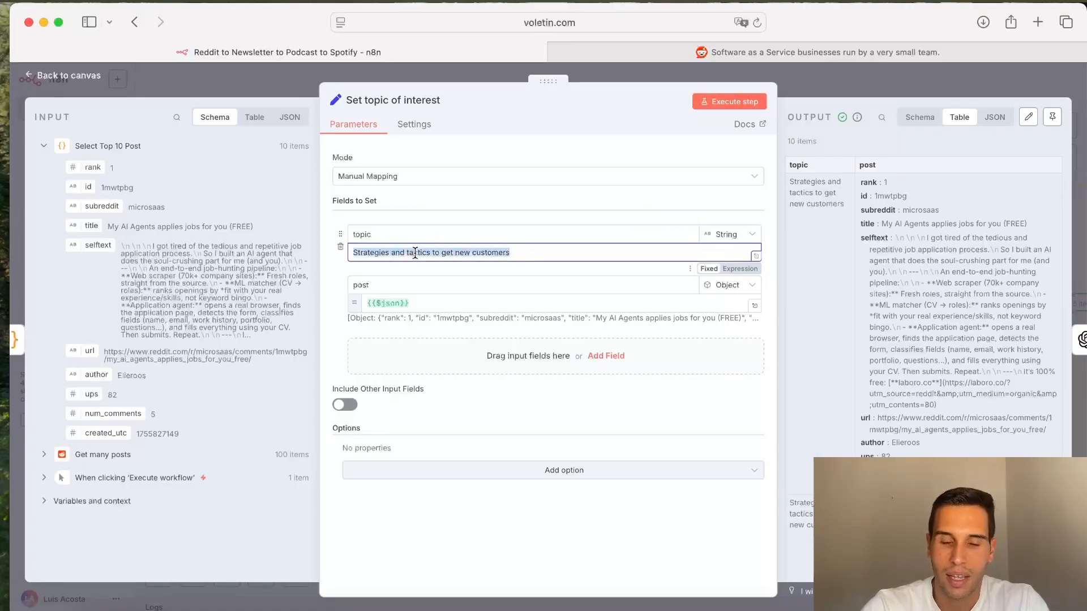
click(567, 251)
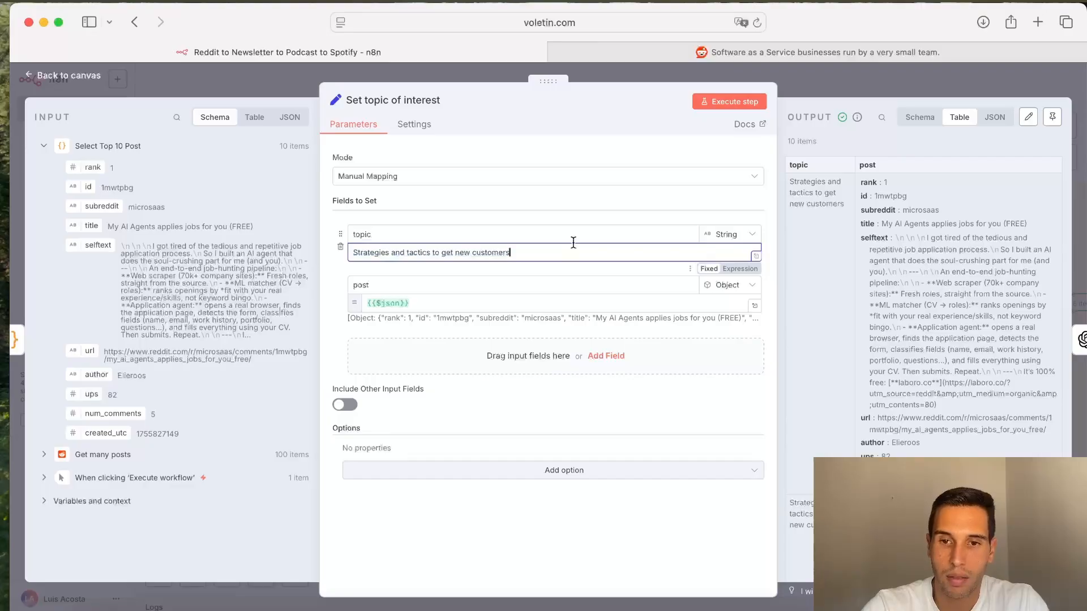
Step: Open the filter topic of interest node and read its system prompt and user prompt
click(852, 84)
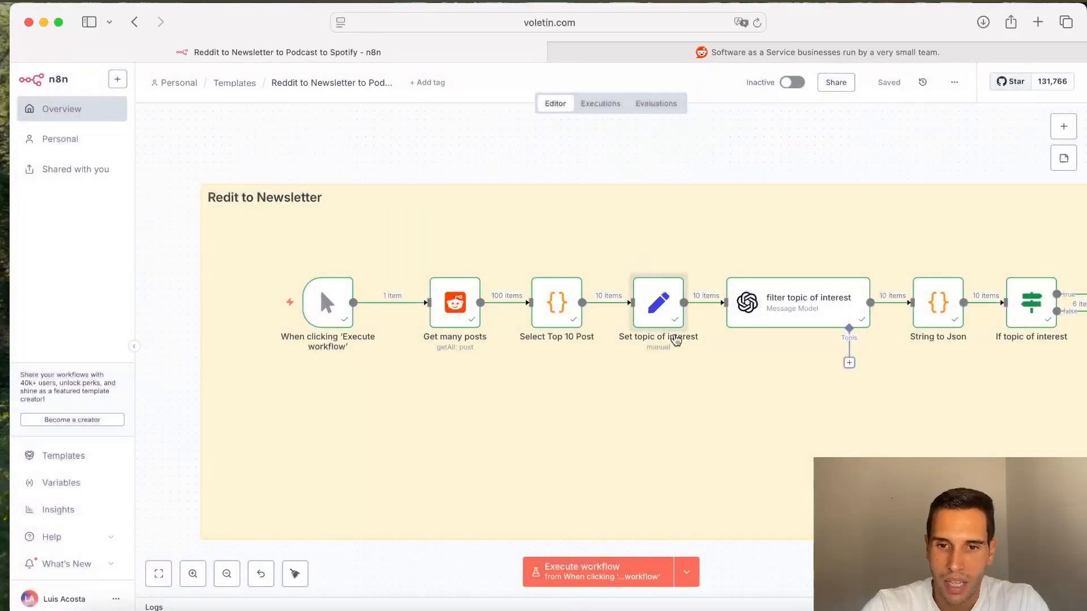
scroll(676, 339, right, 6)
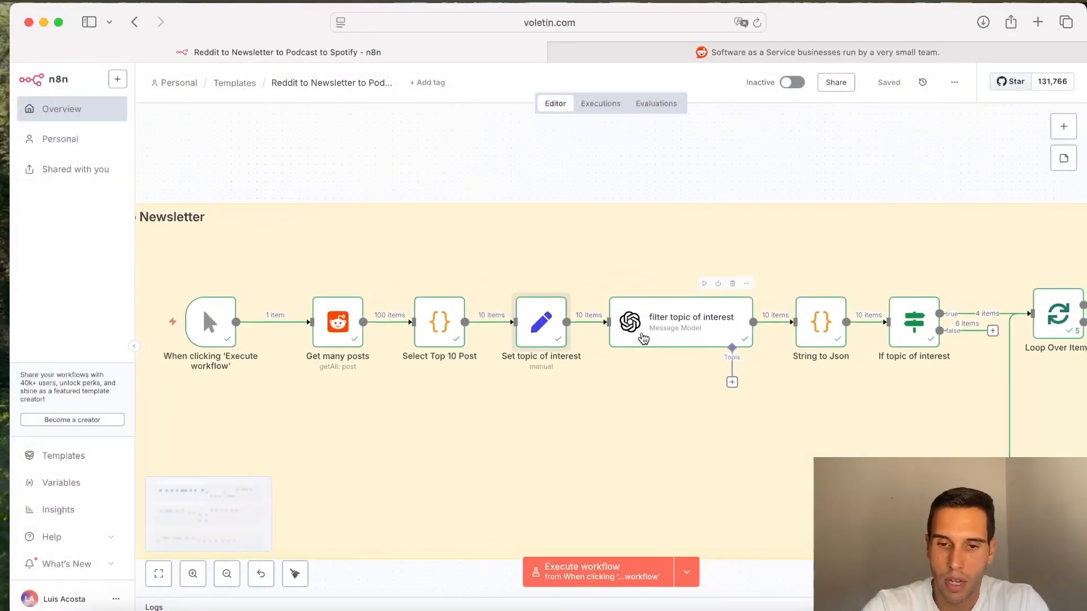
scroll(644, 338, right, 2)
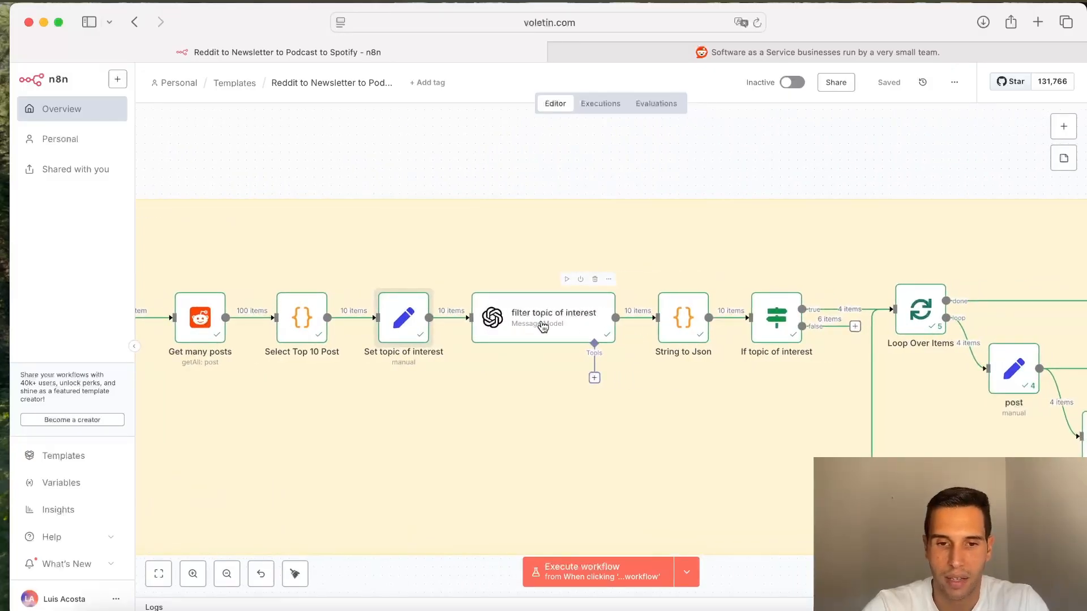
double_click(542, 326)
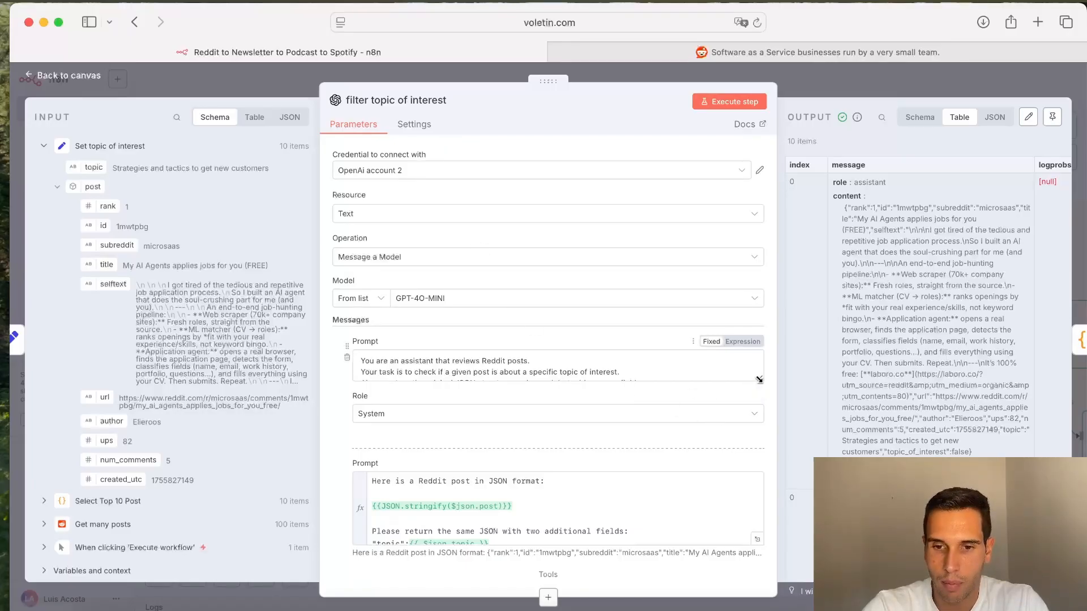
drag(759, 382, 760, 428)
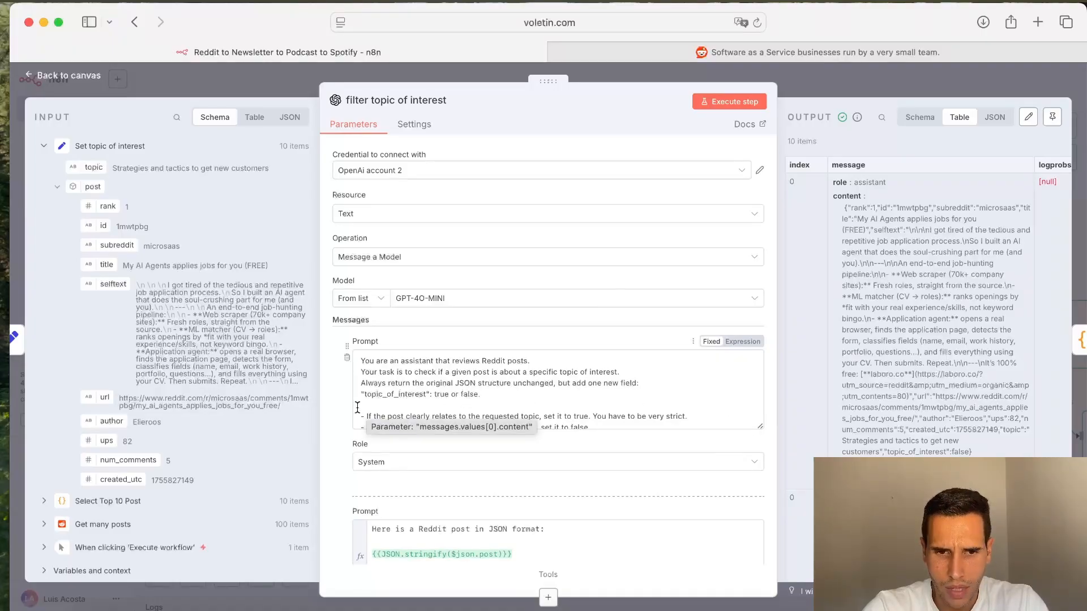
scroll(350, 407, down, 3)
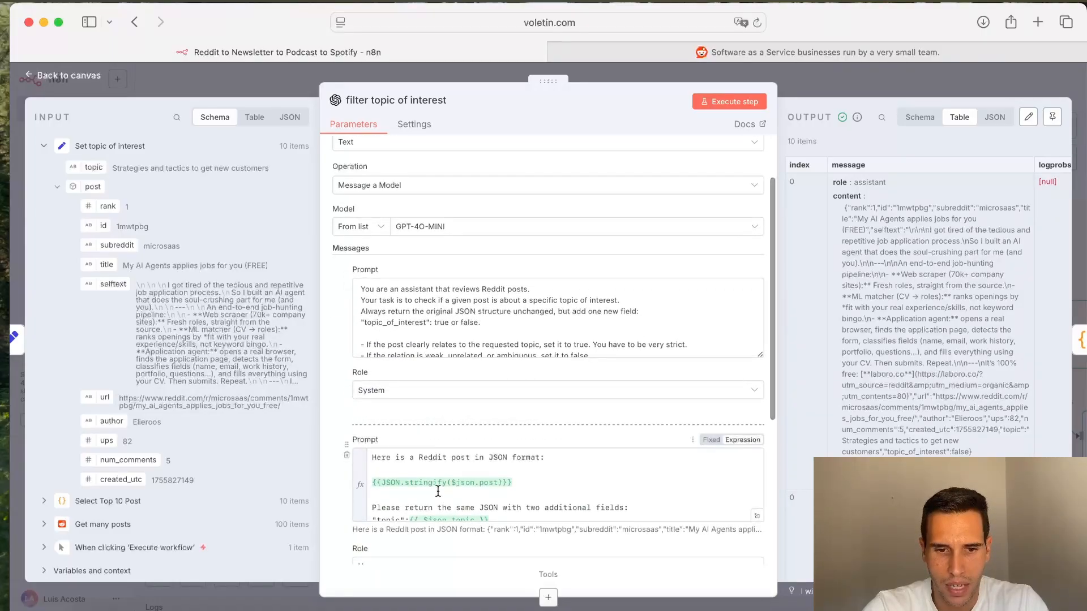
scroll(438, 491, down, 1)
scroll(498, 312, down, 2)
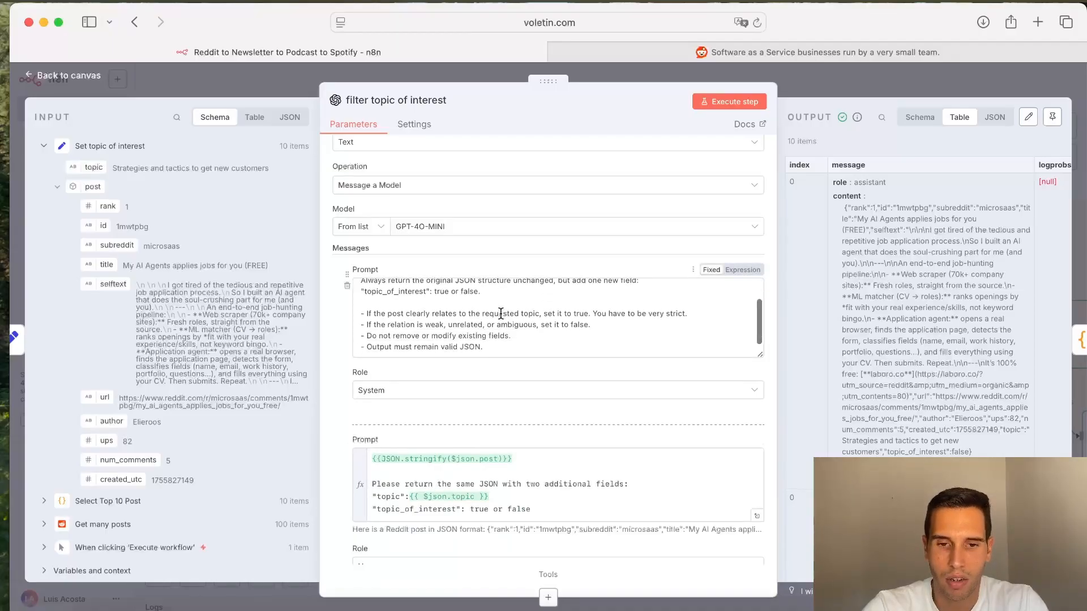
scroll(500, 314, up, 2)
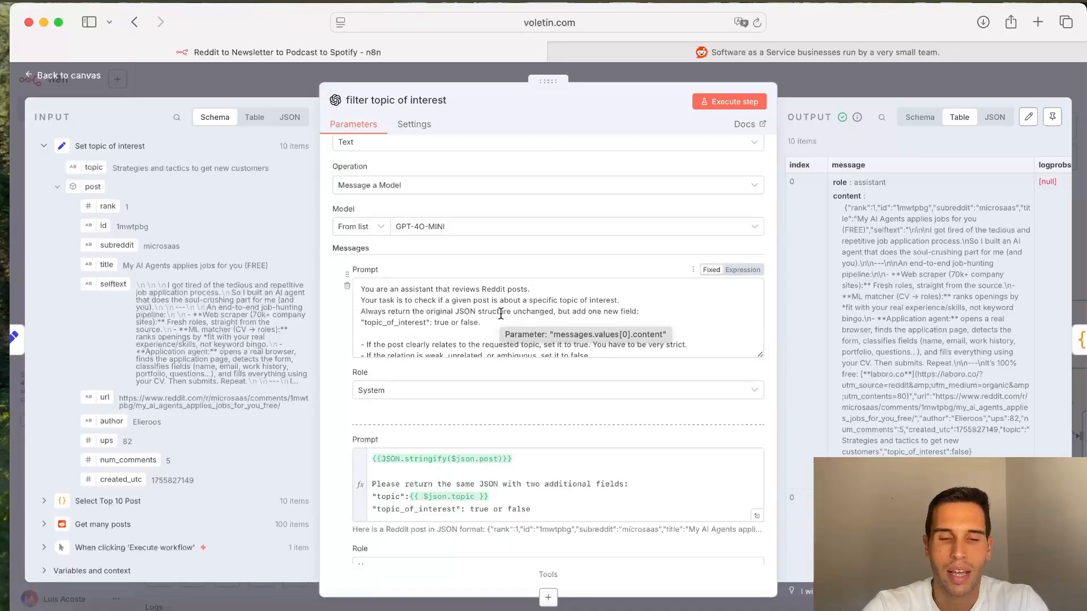
Step: Reopen the filter topic of interest node and view its input data as a table
click(840, 92)
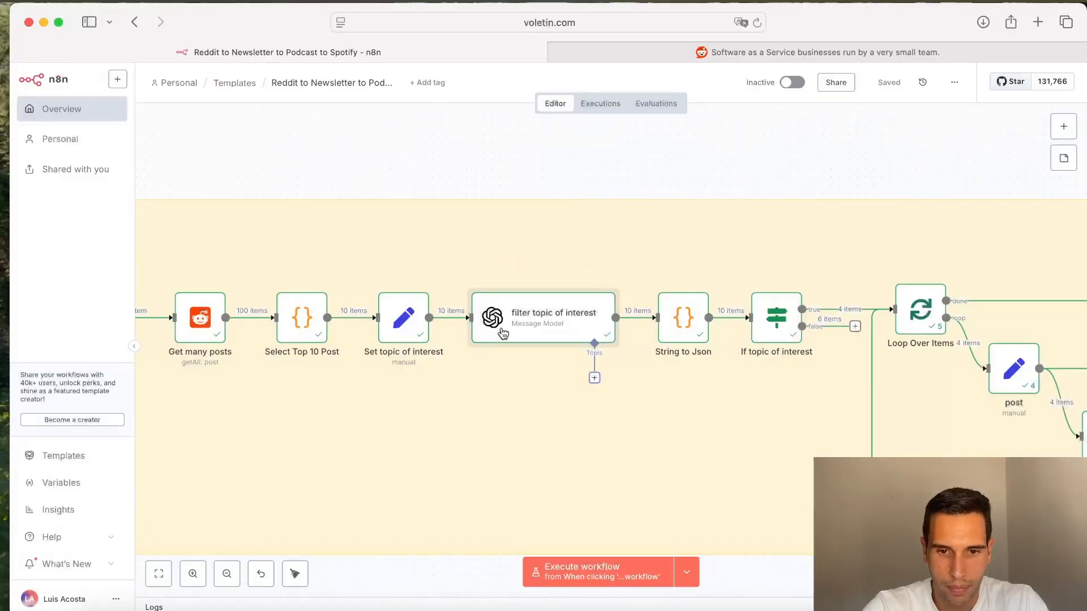
double_click(515, 328)
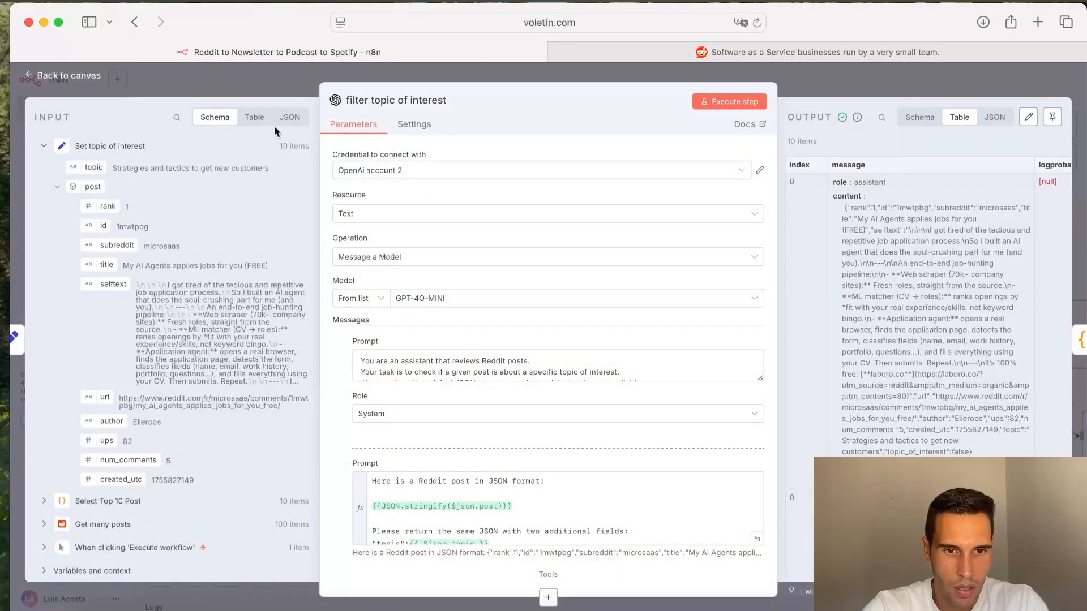
click(255, 120)
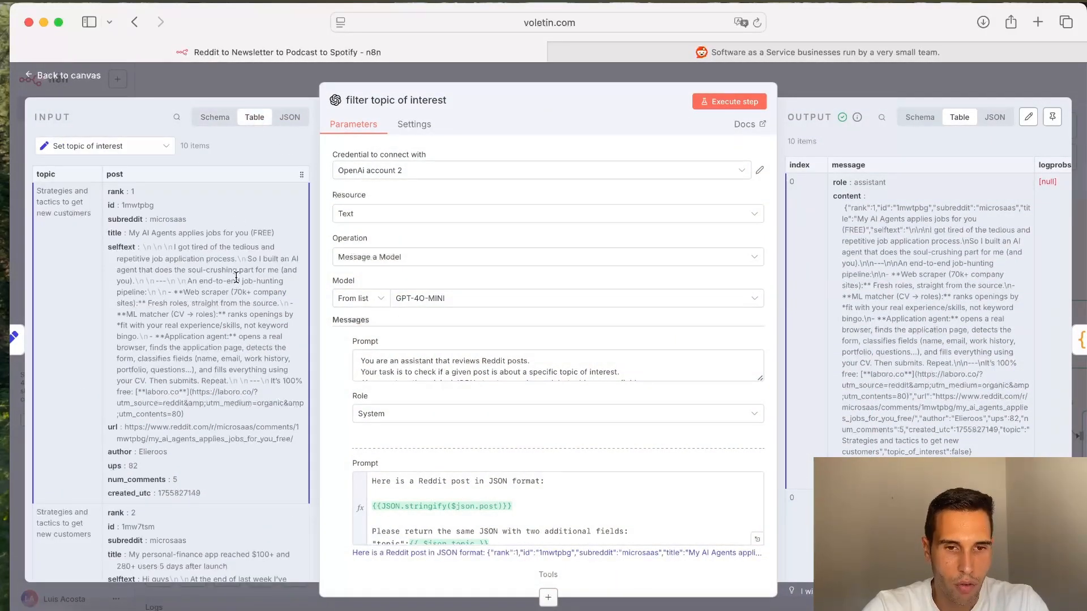
scroll(236, 278, left, 5)
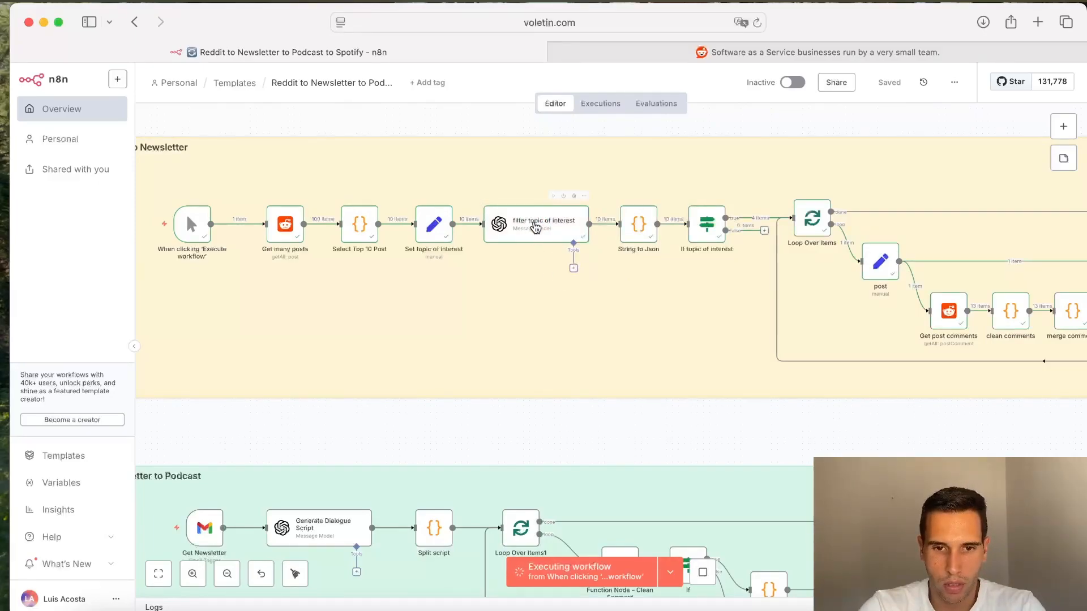
Step: Enlarge the filter topic of interest node's system prompt and highlight its topic_of_interest and topic lines and the output content field
double_click(534, 226)
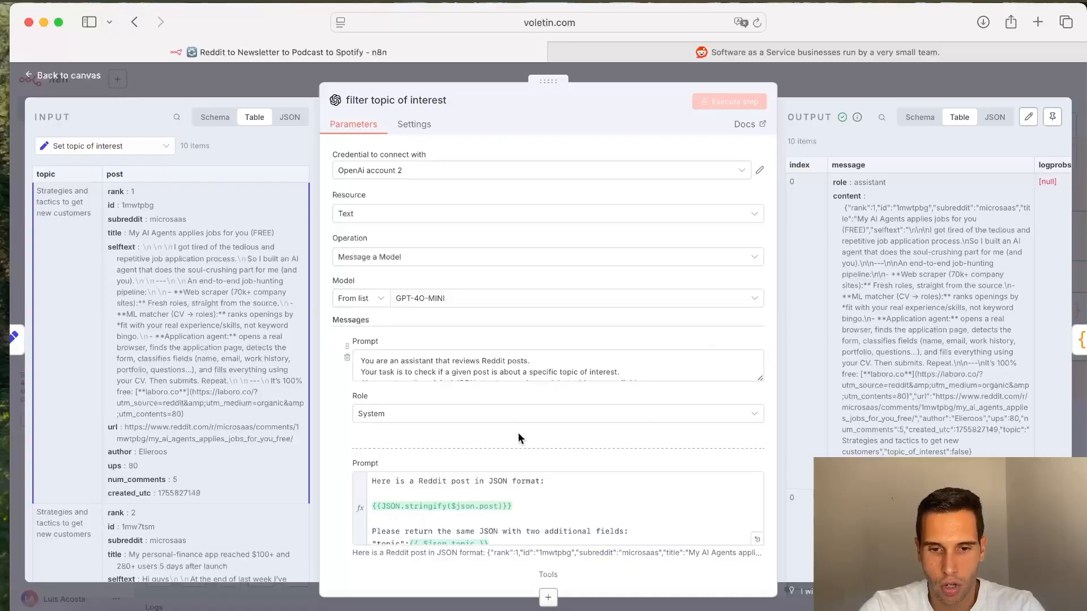
scroll(518, 438, down, 3)
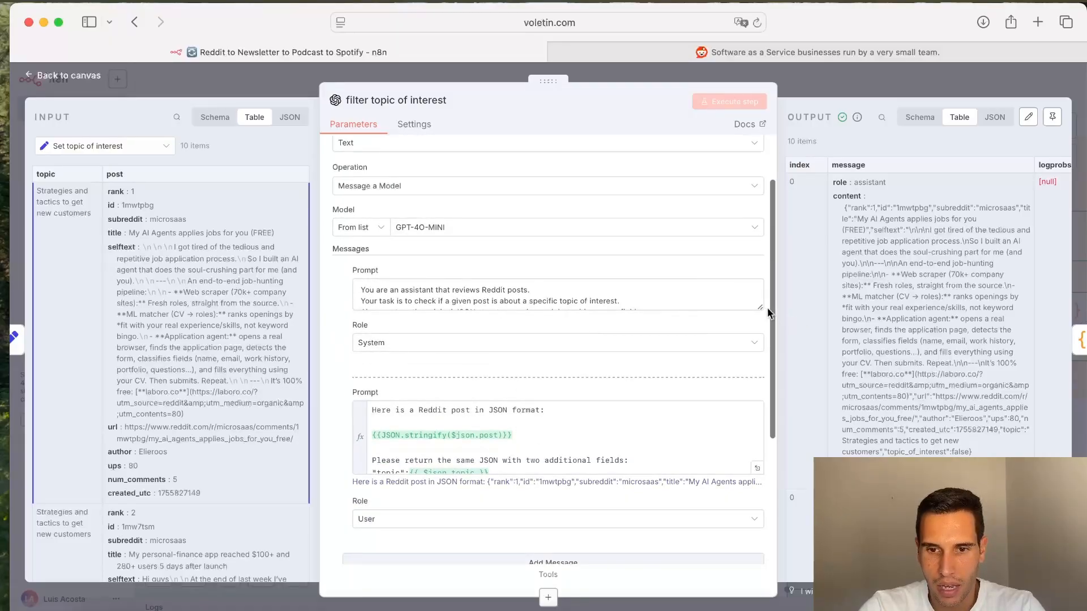
drag(762, 309, 777, 436)
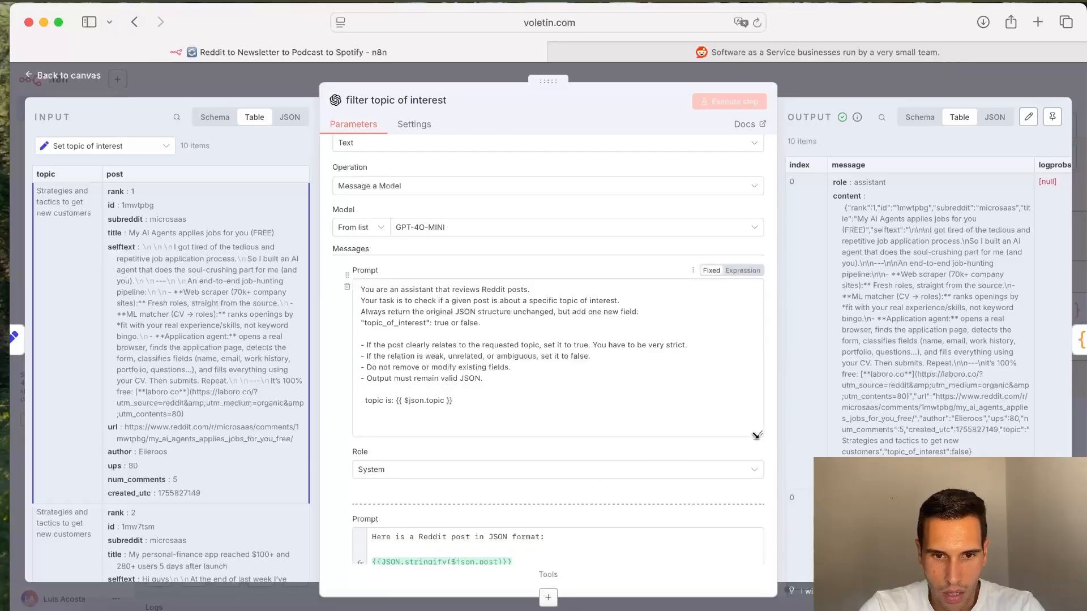
drag(755, 436, 757, 415)
drag(425, 323, 412, 324)
drag(359, 322, 365, 323)
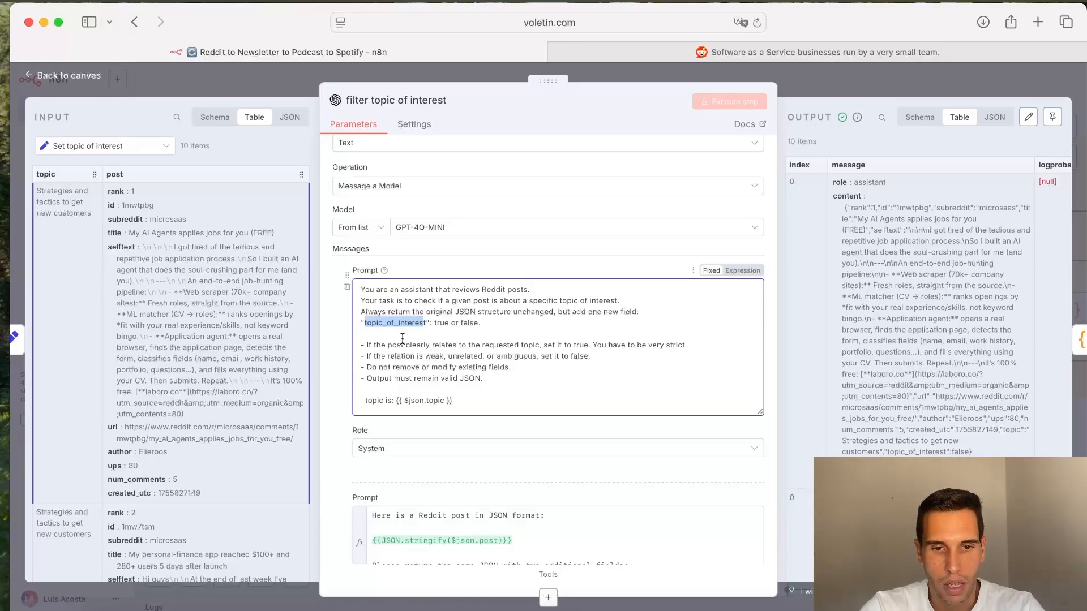
triple_click(392, 402)
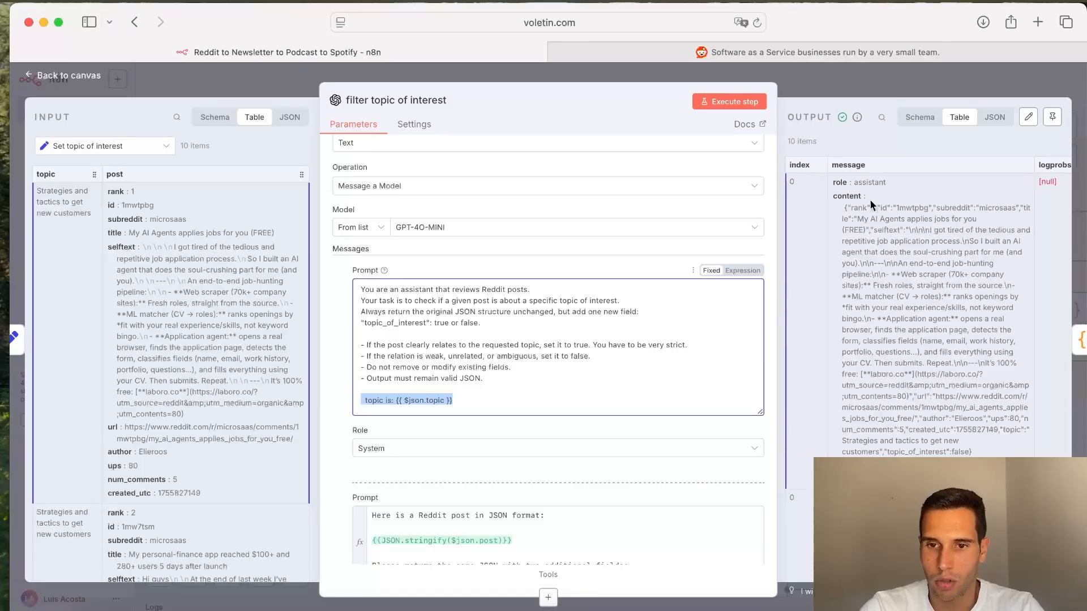
click(853, 197)
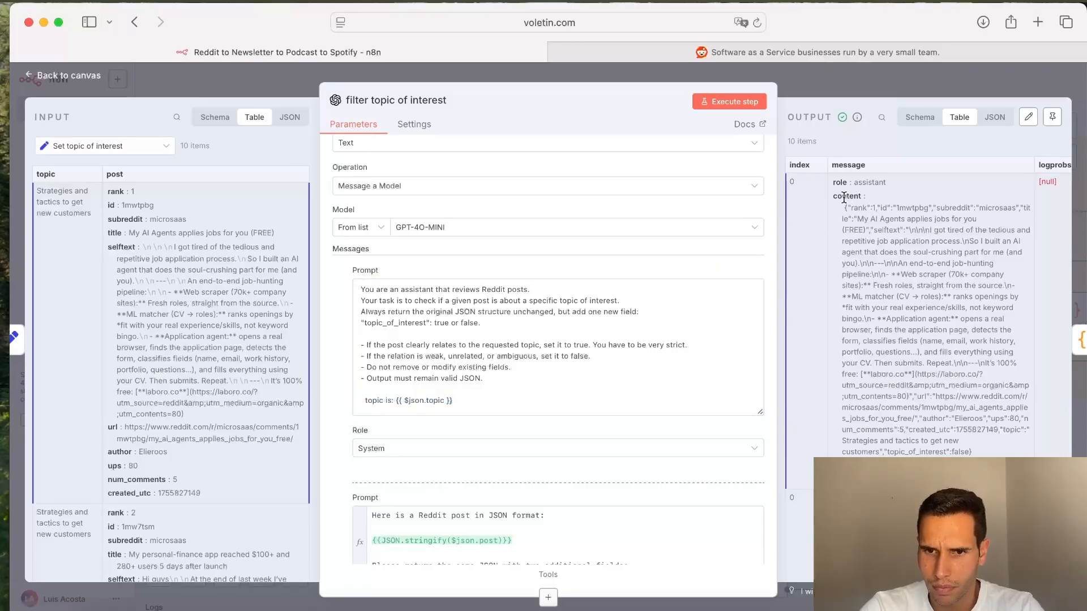
double_click(845, 196)
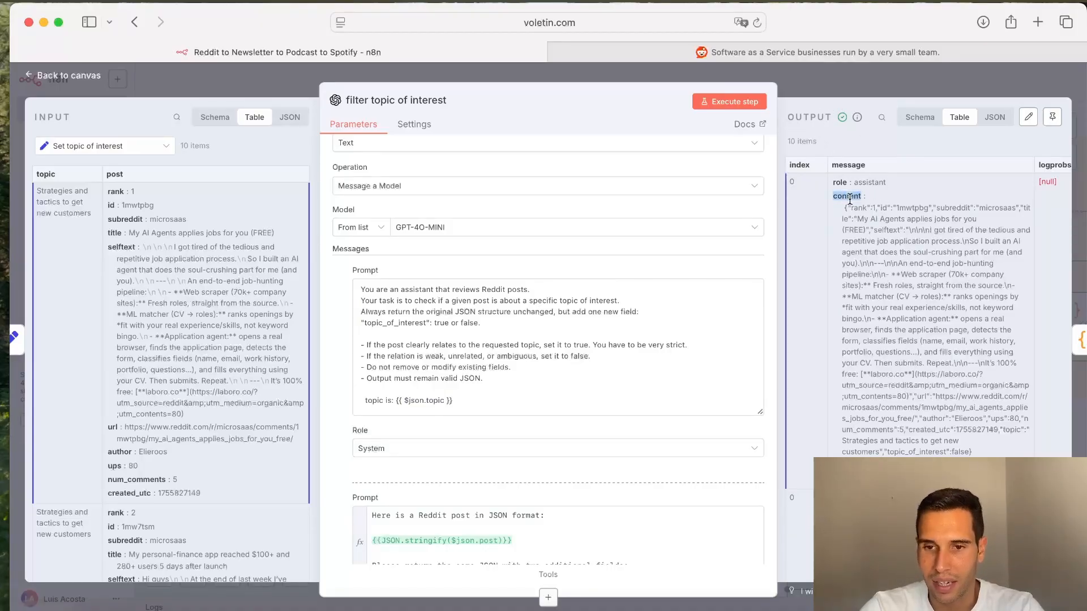
scroll(675, 494, down, 5)
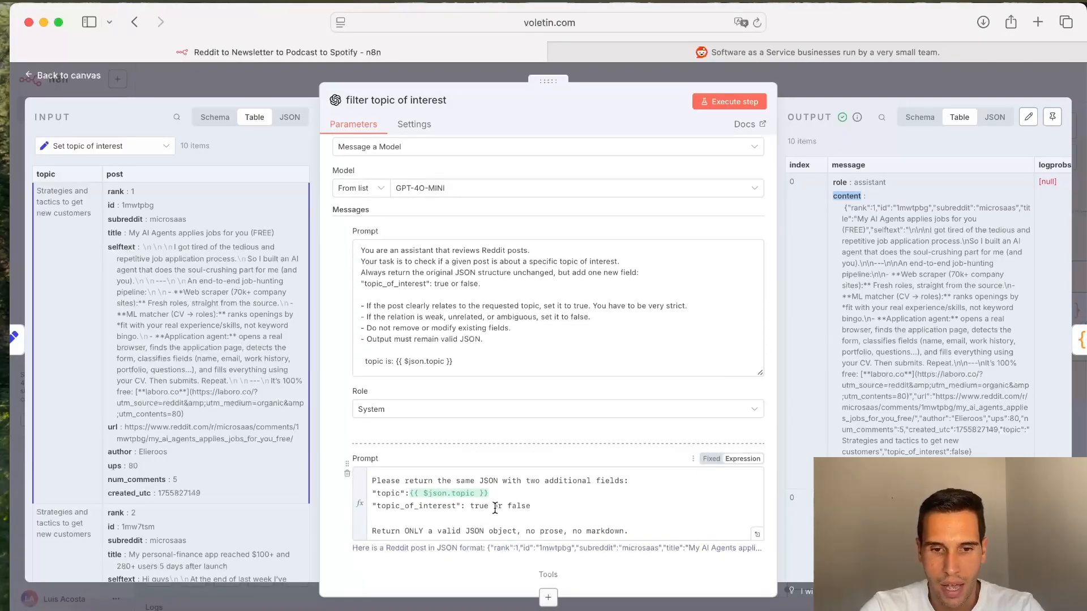
Step: Open the String to Json node and review its JavaScript code and output table
click(859, 90)
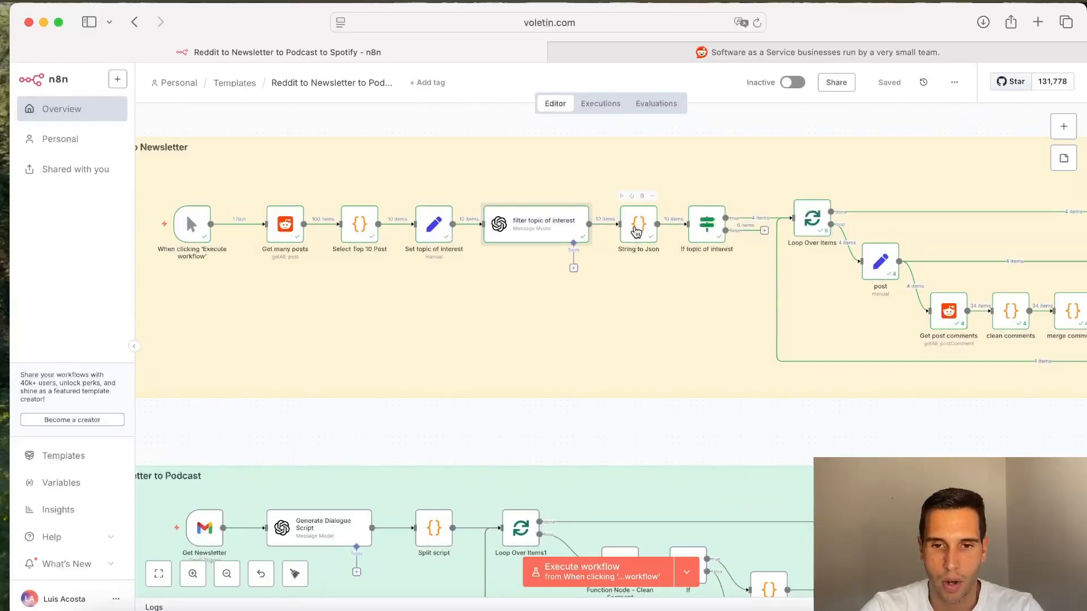
double_click(637, 232)
scroll(574, 381, down, 5)
scroll(574, 382, down, 5)
scroll(573, 380, up, 10)
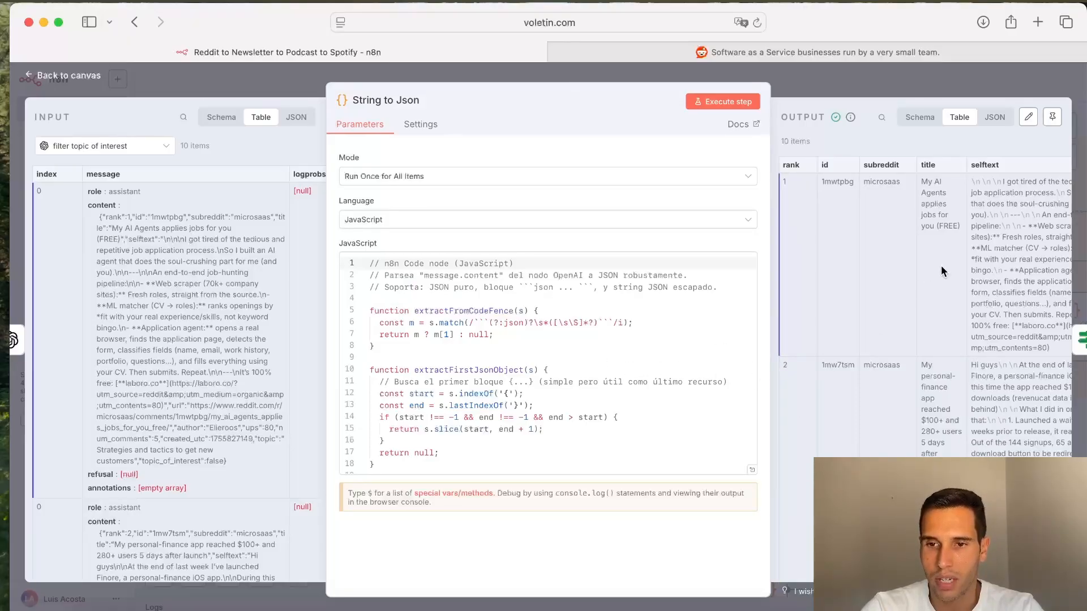
scroll(932, 300, right, 1)
scroll(931, 300, left, 1)
click(854, 93)
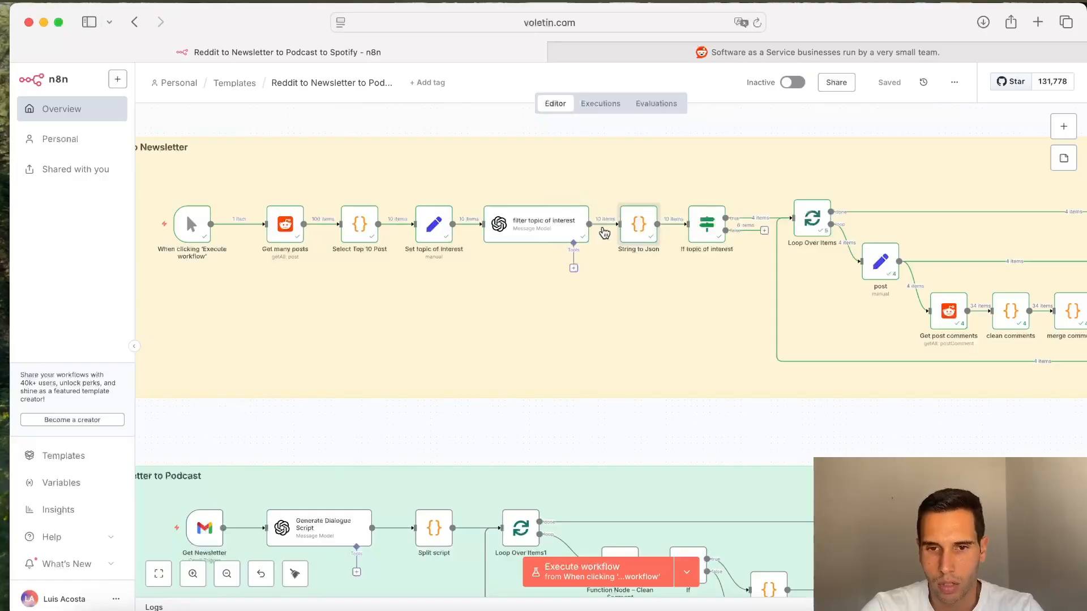
Step: Reopen the String to Json node and inspect the topic and topic_of_interest columns of its output
scroll(605, 232, up, 5)
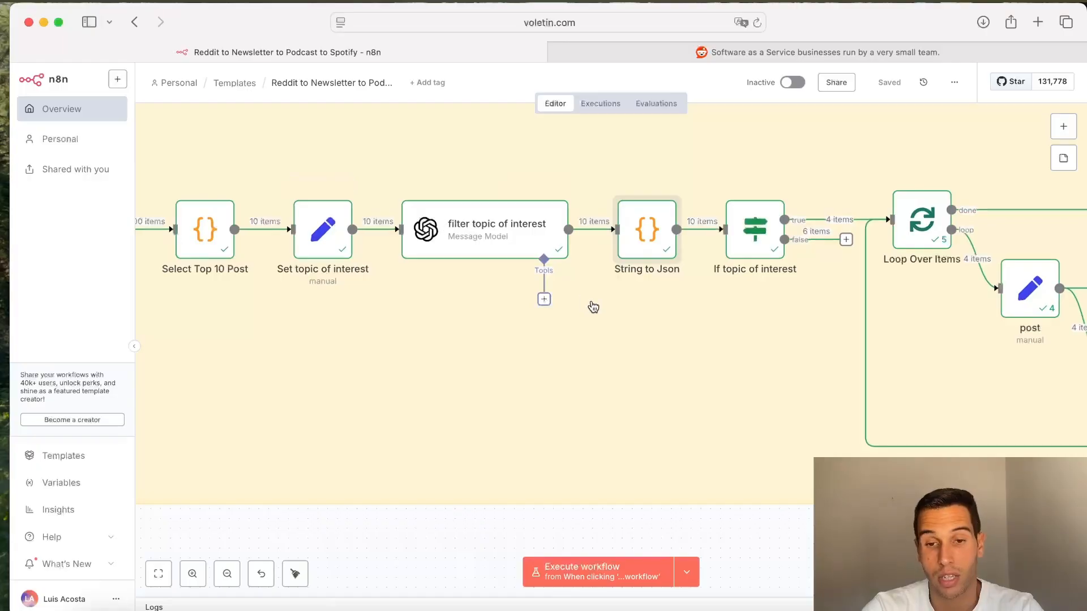
double_click(667, 252)
scroll(948, 330, right, 3)
scroll(949, 335, right, 5)
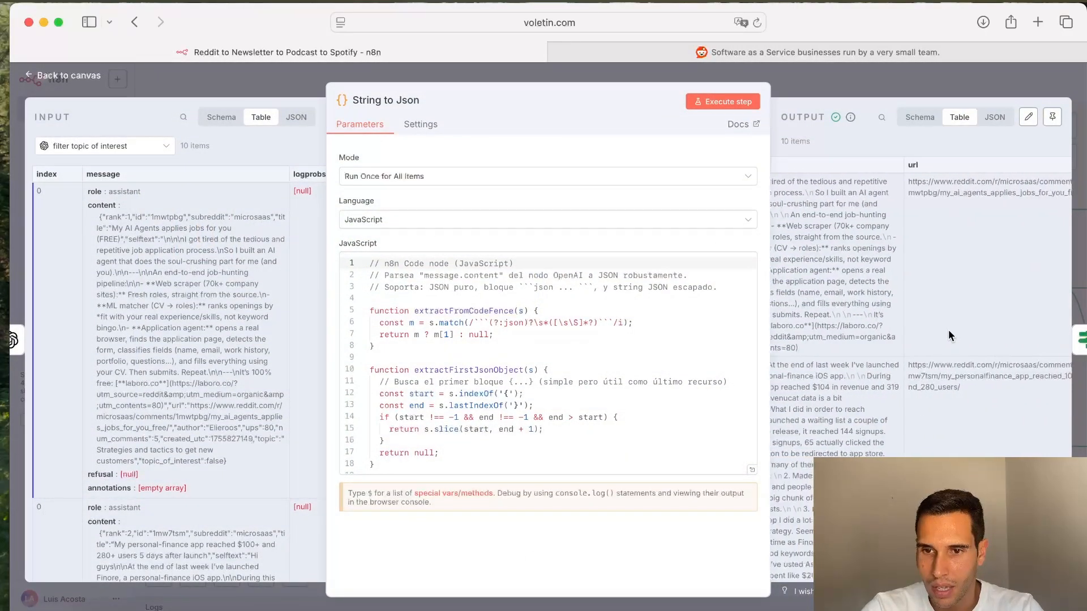
scroll(949, 329, right, 5)
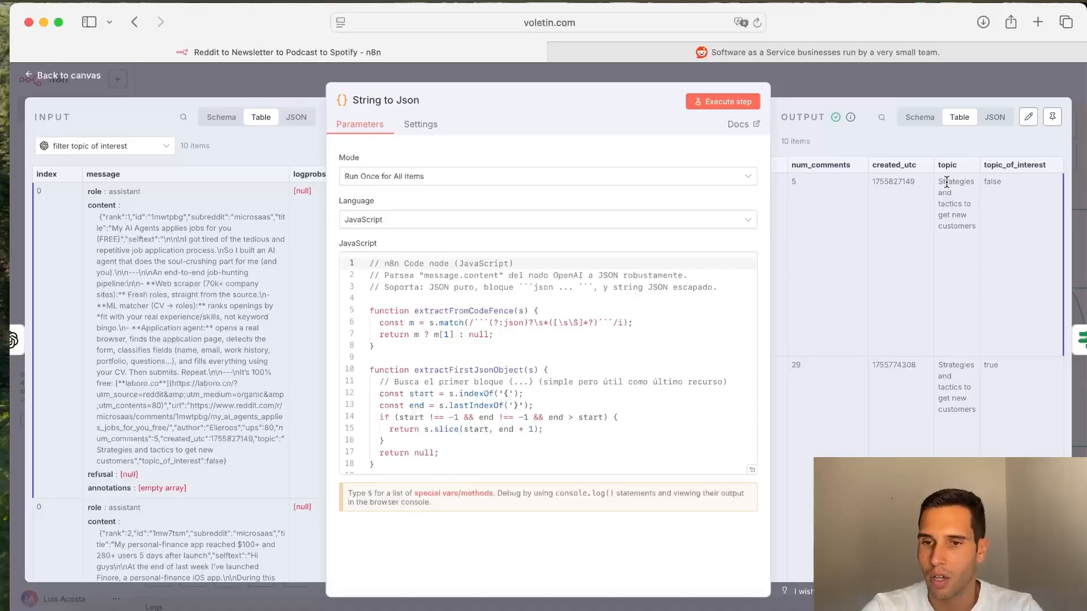
scroll(1009, 212, down, 1)
scroll(1009, 212, up, 1)
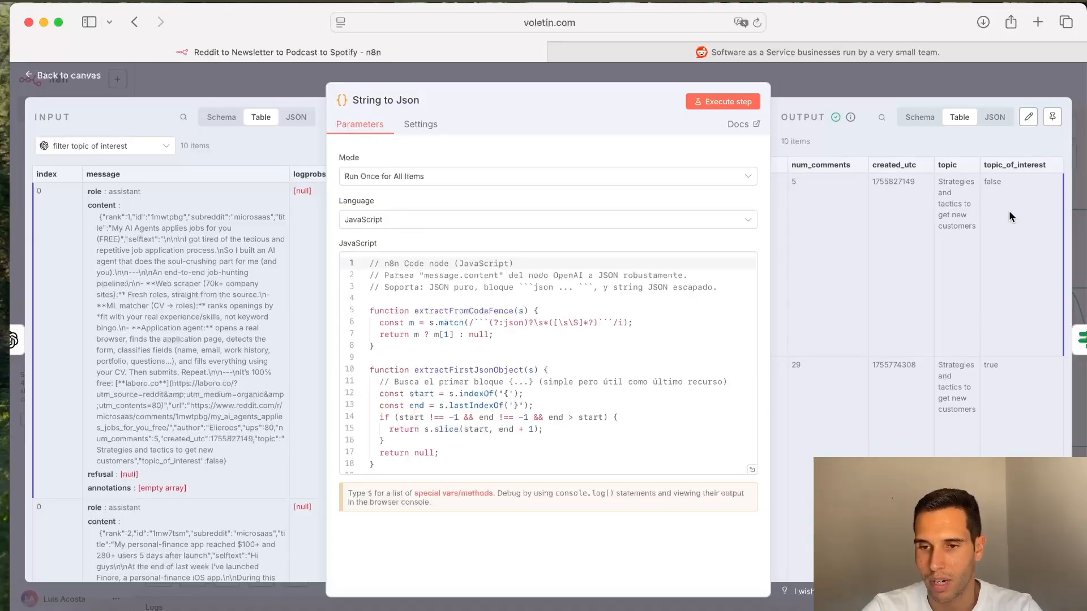
scroll(1035, 455, down, 2)
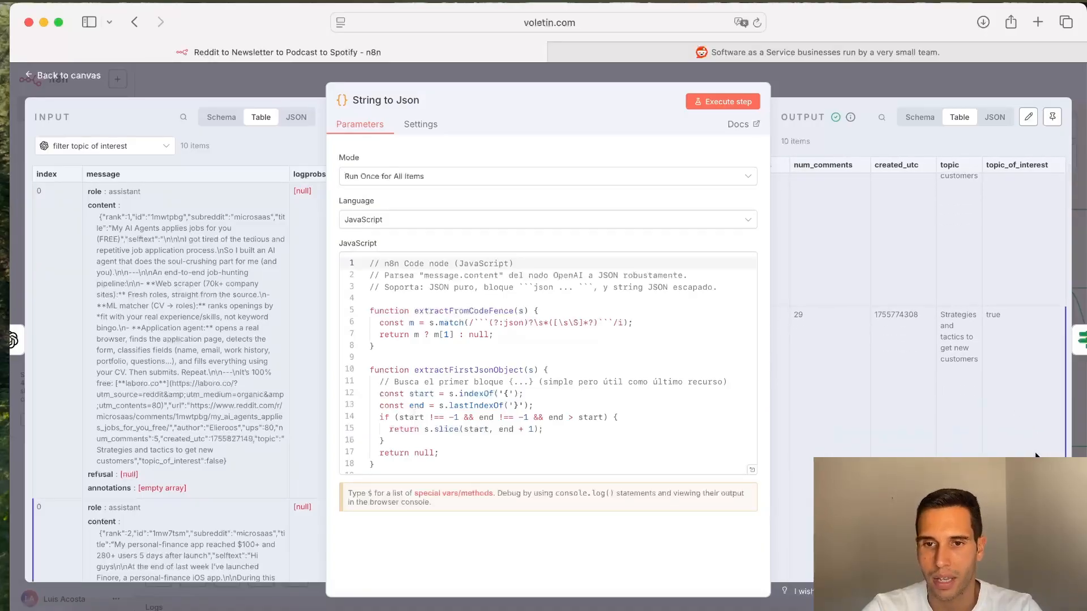
click(905, 88)
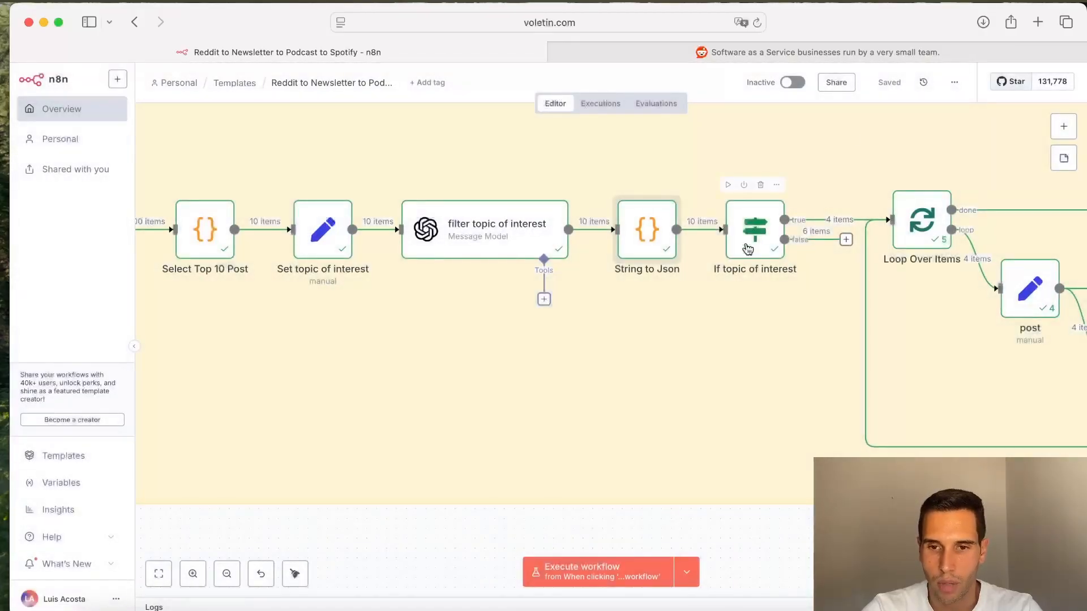
Step: Follow the workflow through the loop section and open the Get post comments node
scroll(844, 323, right, 2)
scroll(845, 326, right, 5)
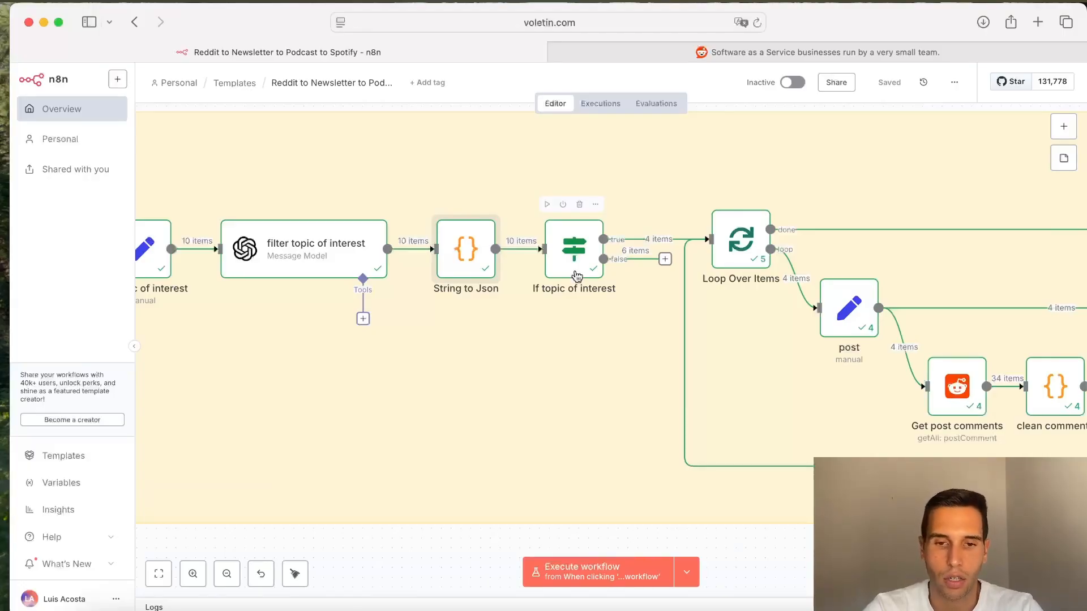
scroll(623, 310, right, 7)
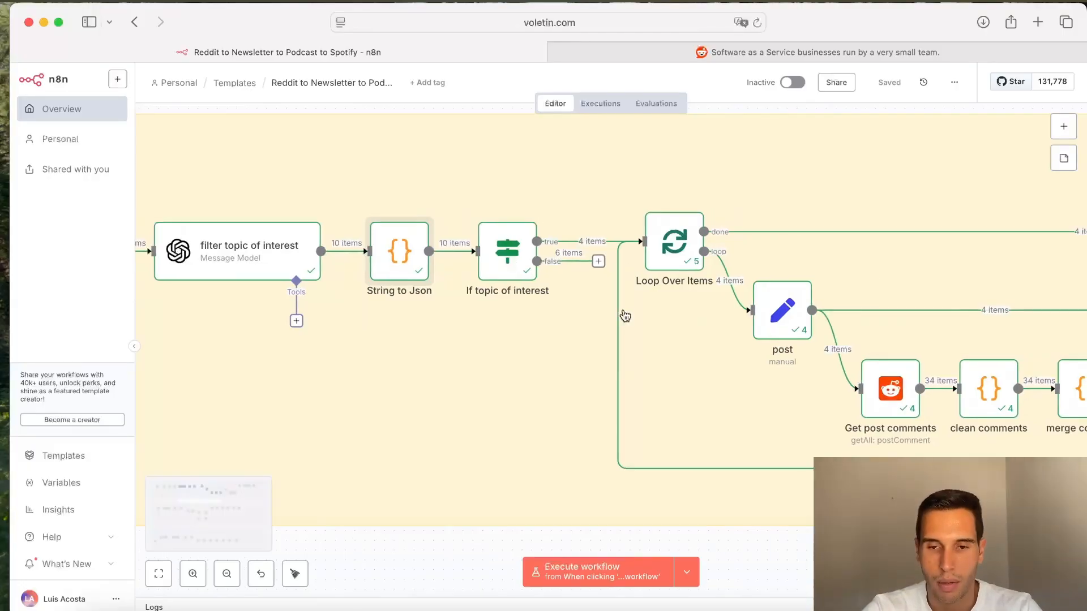
scroll(624, 314, right, 7)
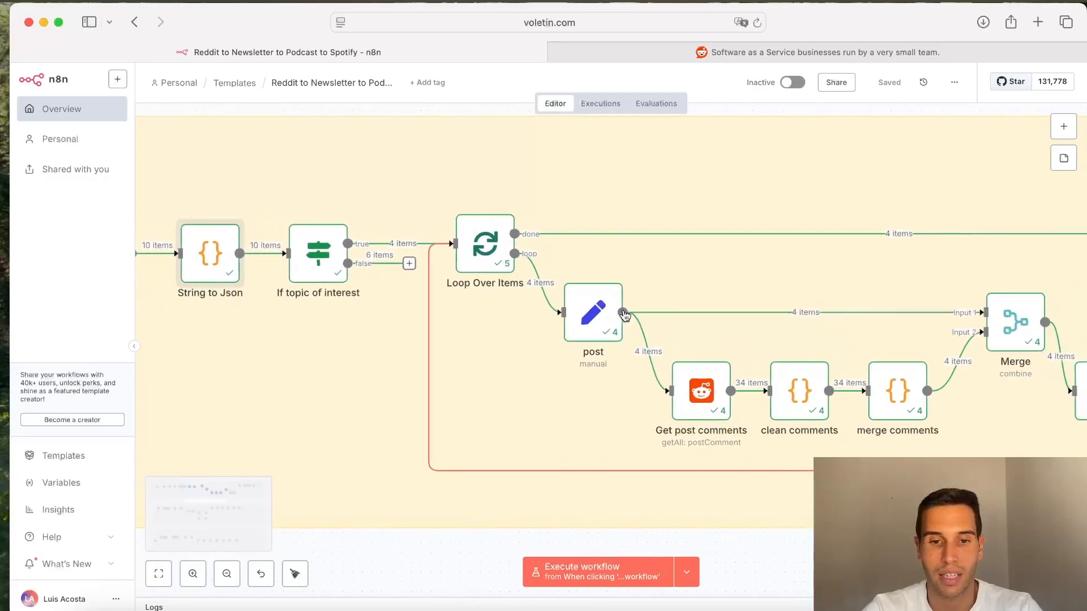
scroll(625, 316, right, 4)
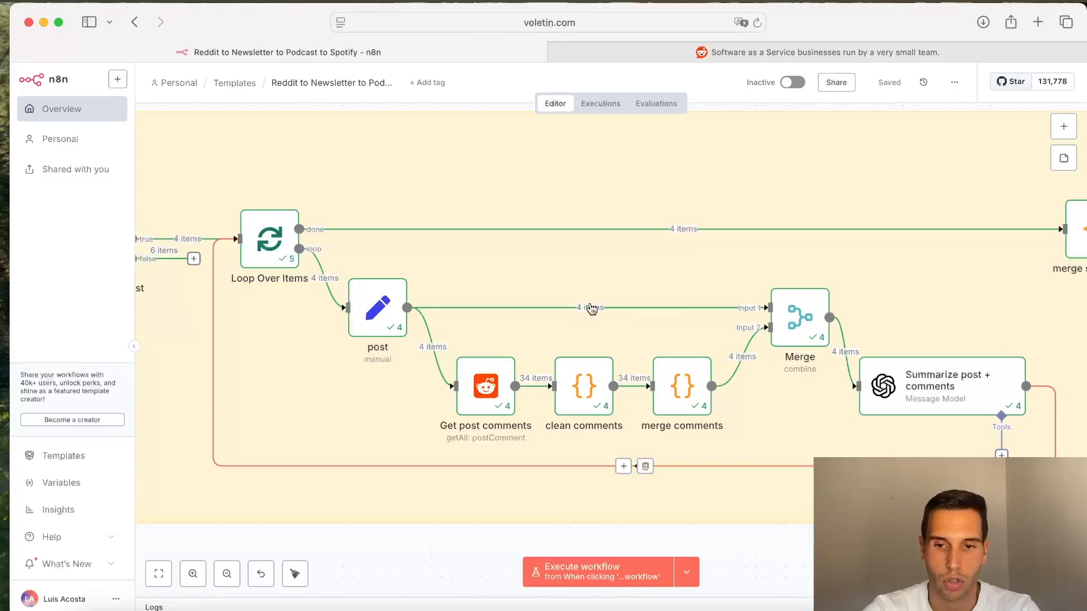
scroll(432, 315, right, 2)
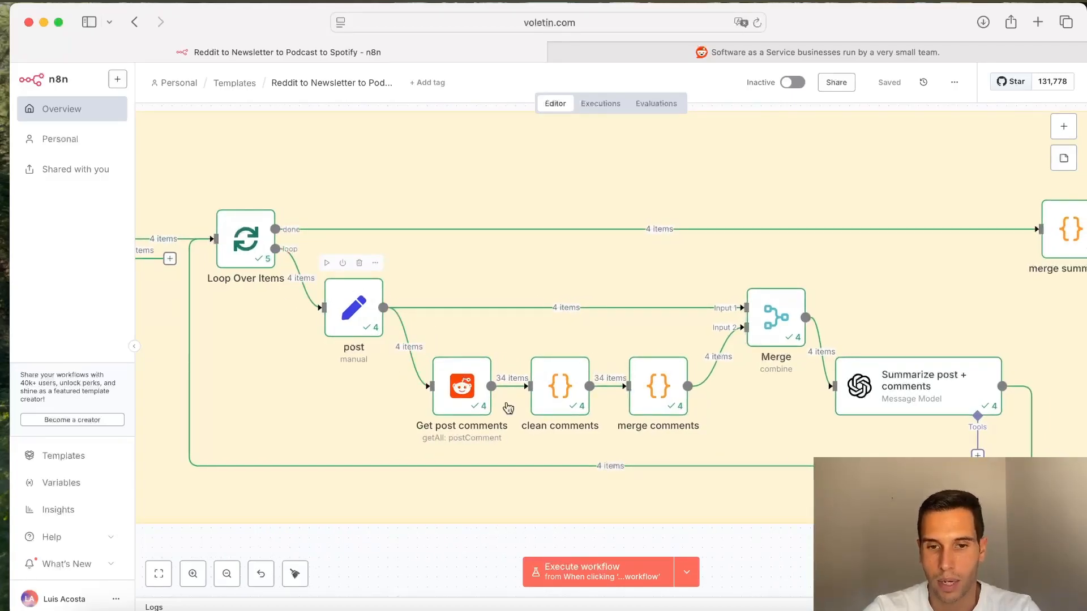
double_click(459, 387)
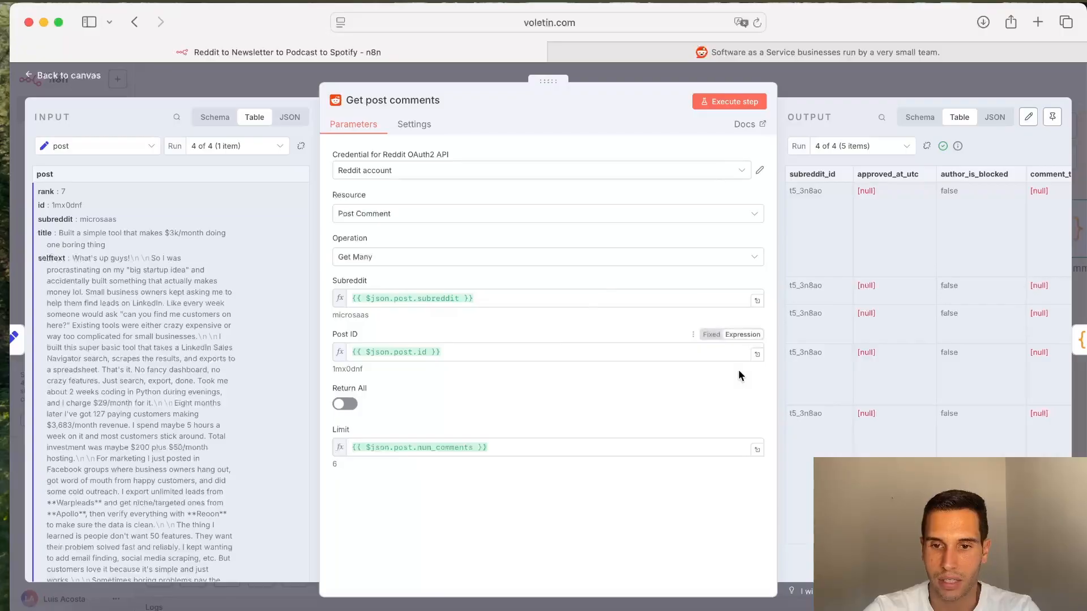
Step: Switch the Get post comments output to run 1 of 4 and browse its comment fields, including the nested replies
click(885, 153)
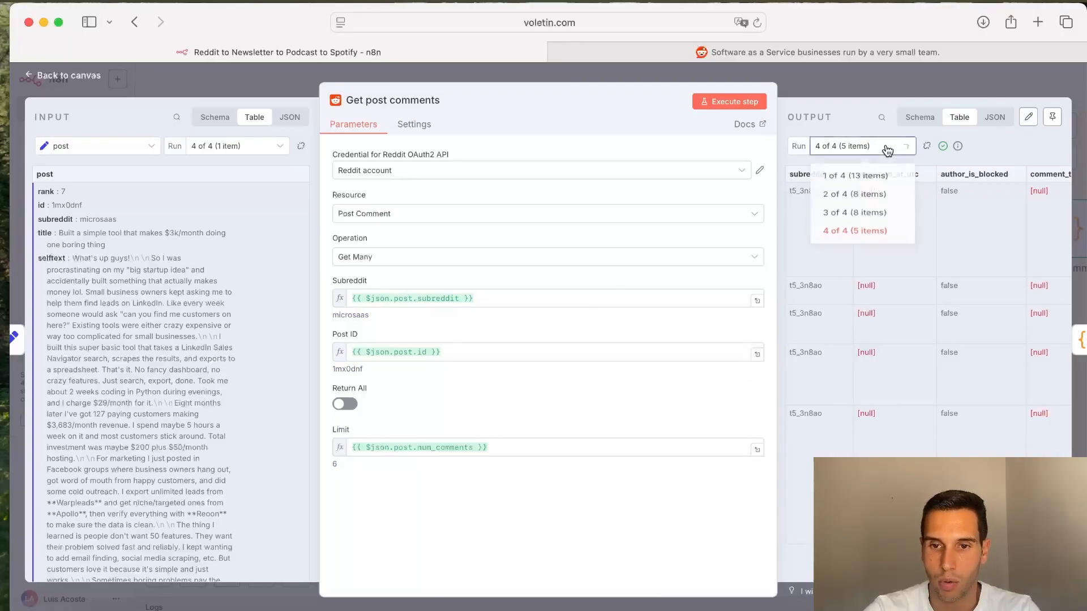
click(874, 179)
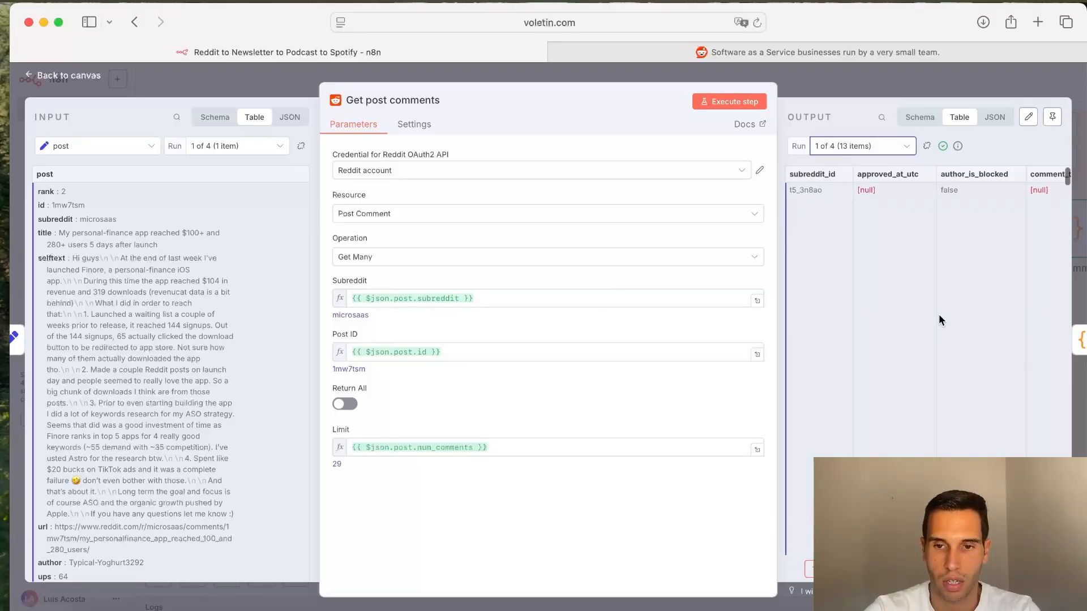
scroll(939, 321, right, 10)
scroll(939, 315, right, 10)
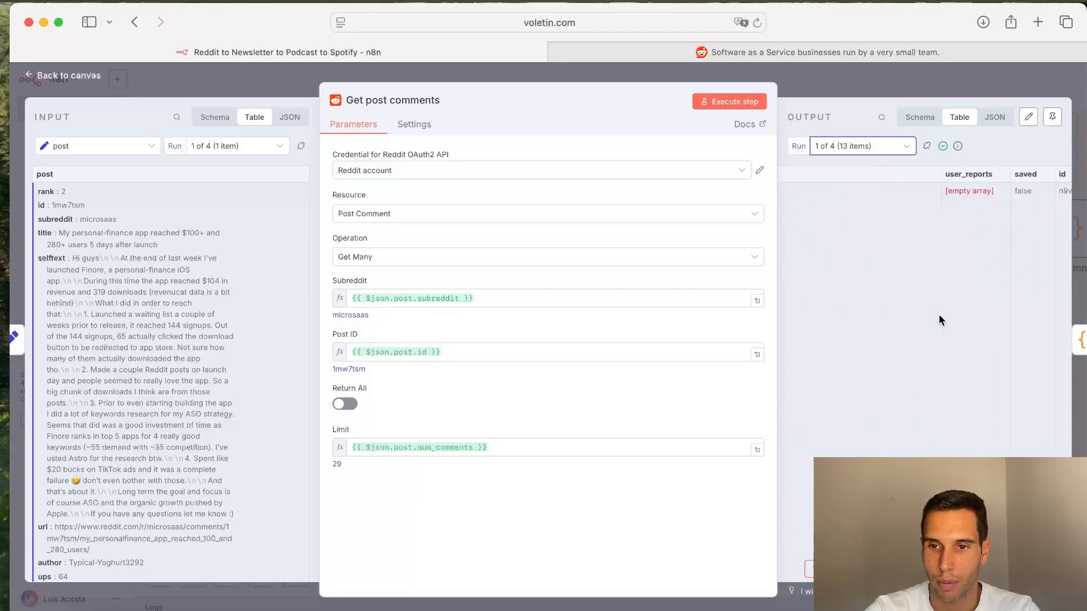
scroll(938, 314, down, 5)
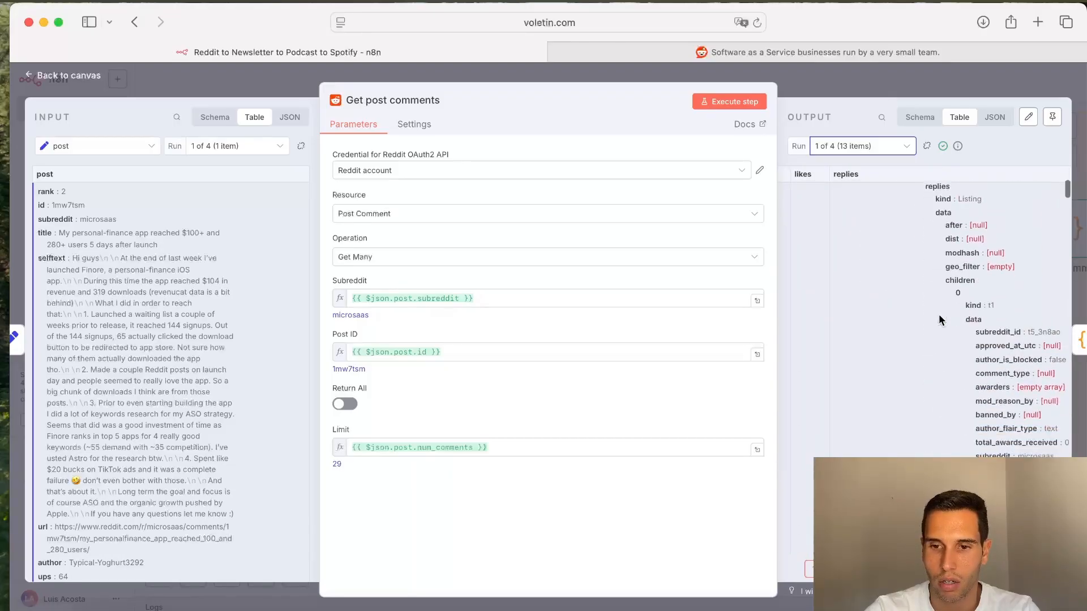
scroll(938, 314, down, 5)
scroll(939, 314, right, 5)
scroll(938, 314, down, 5)
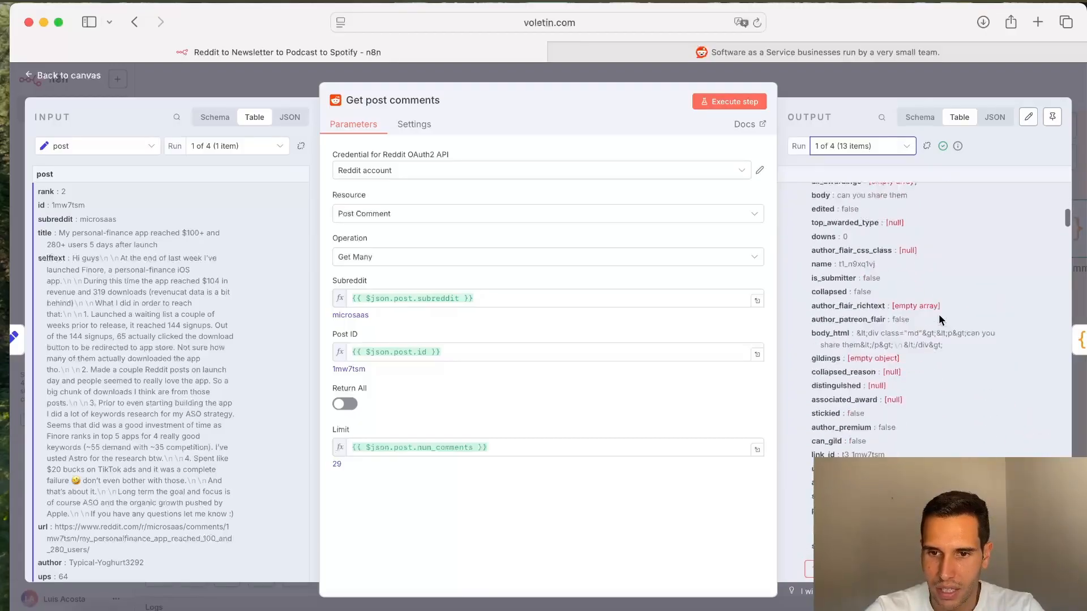
click(816, 88)
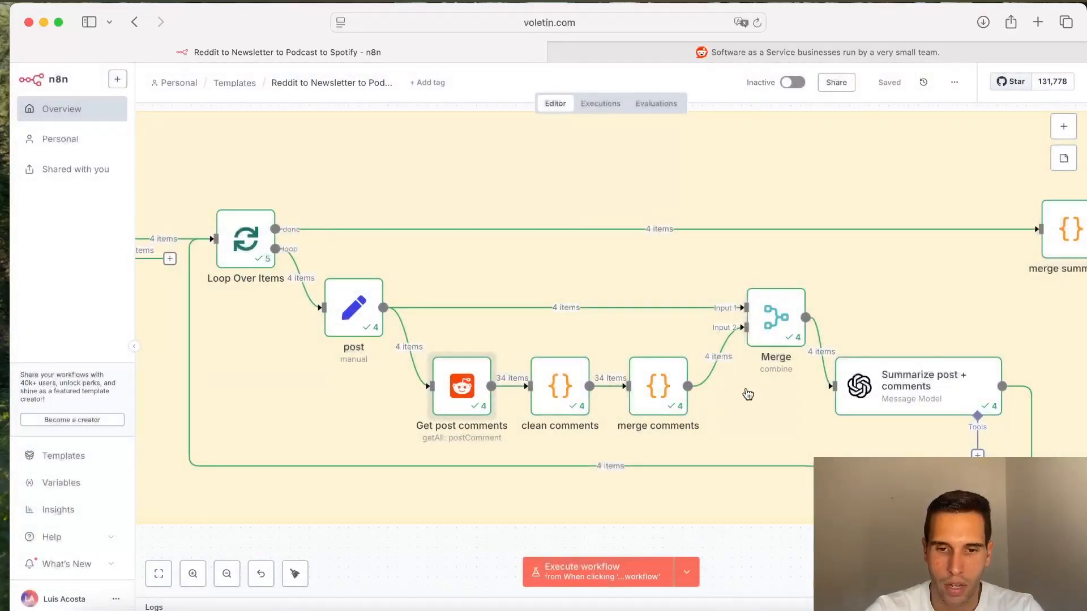
Step: Open the clean comments node and review its JavaScript code and the comments column of its output
click(564, 392)
double_click(564, 392)
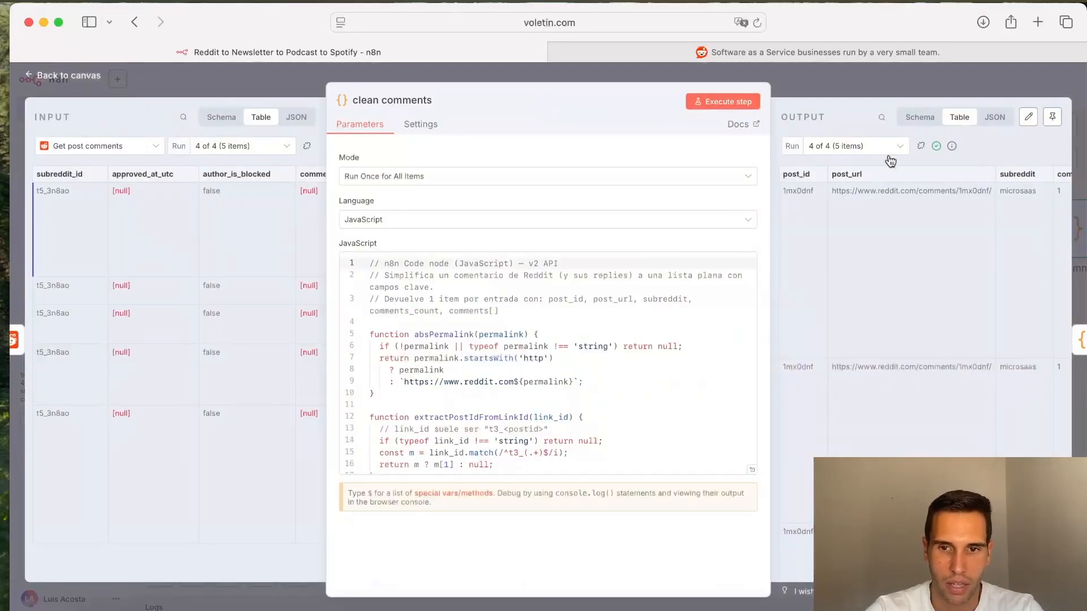
key(Escape)
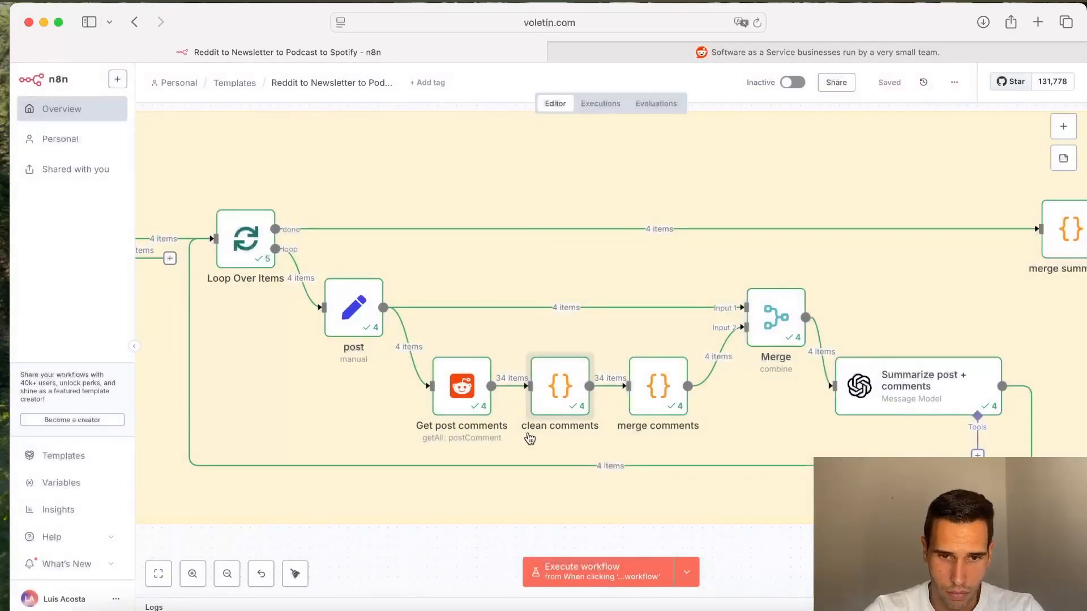
double_click(568, 391)
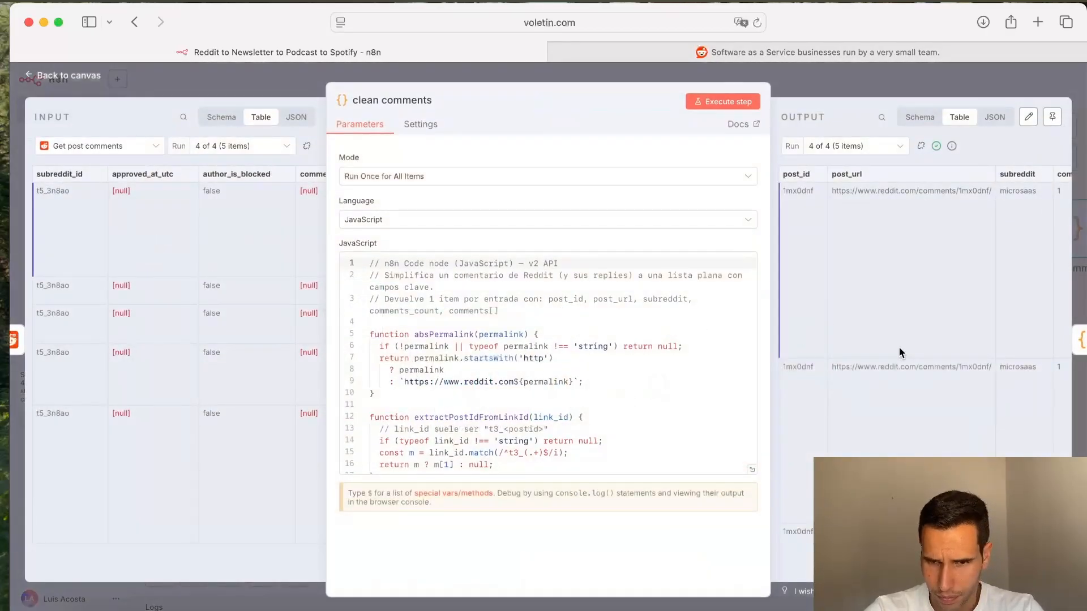
scroll(899, 348, right, 1)
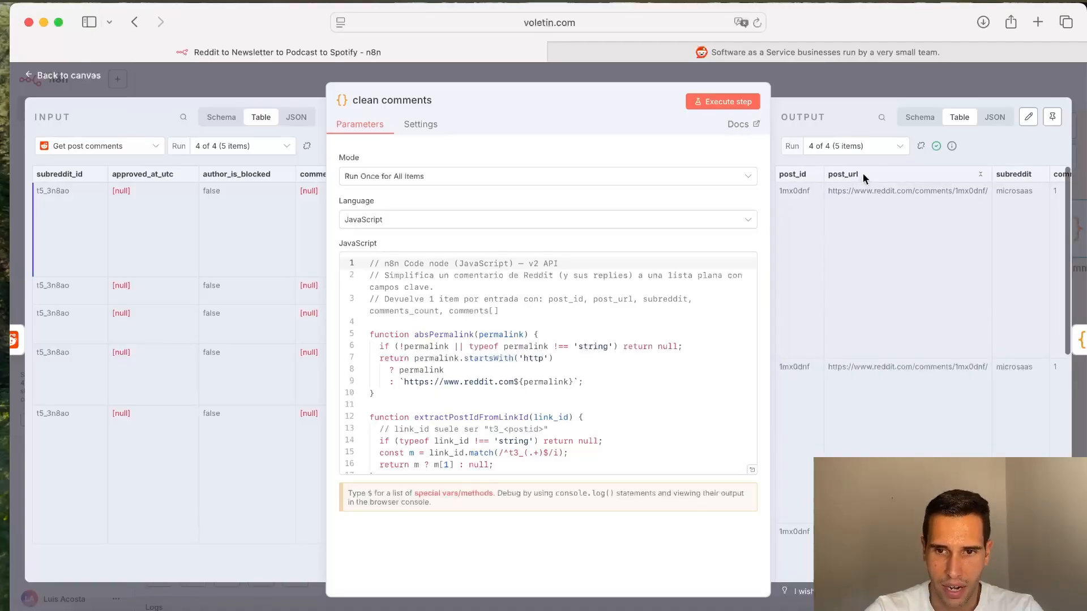
scroll(861, 178, right, 5)
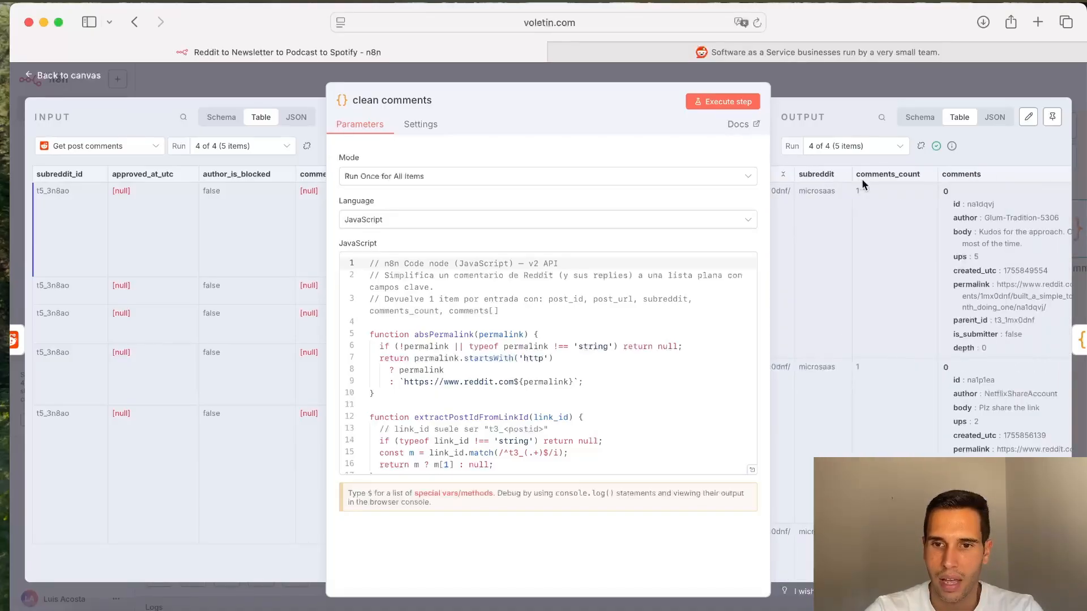
scroll(861, 179, right, 4)
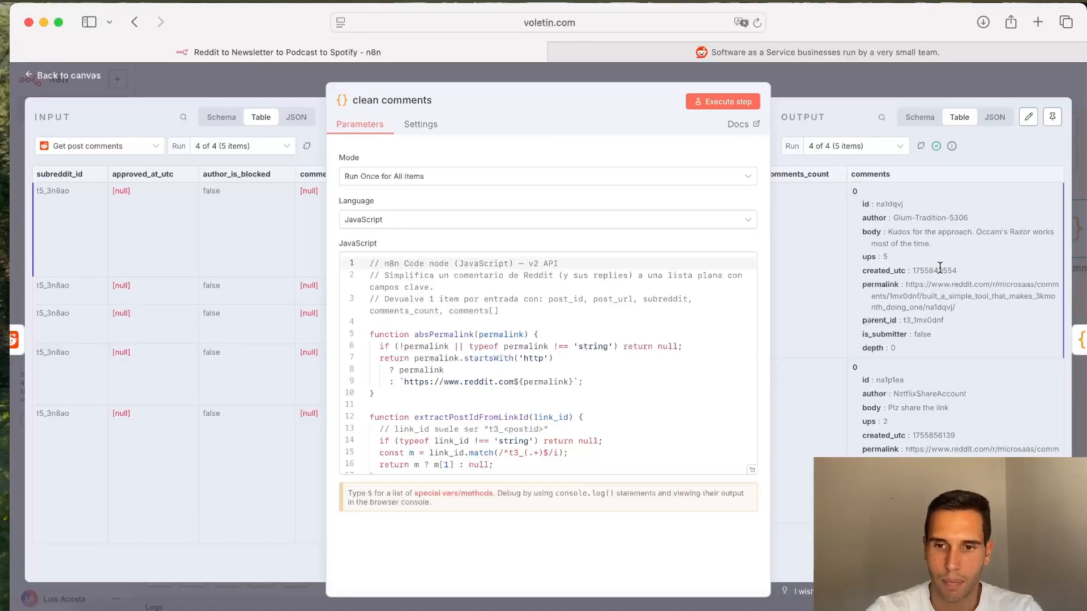
scroll(940, 267, down, 6)
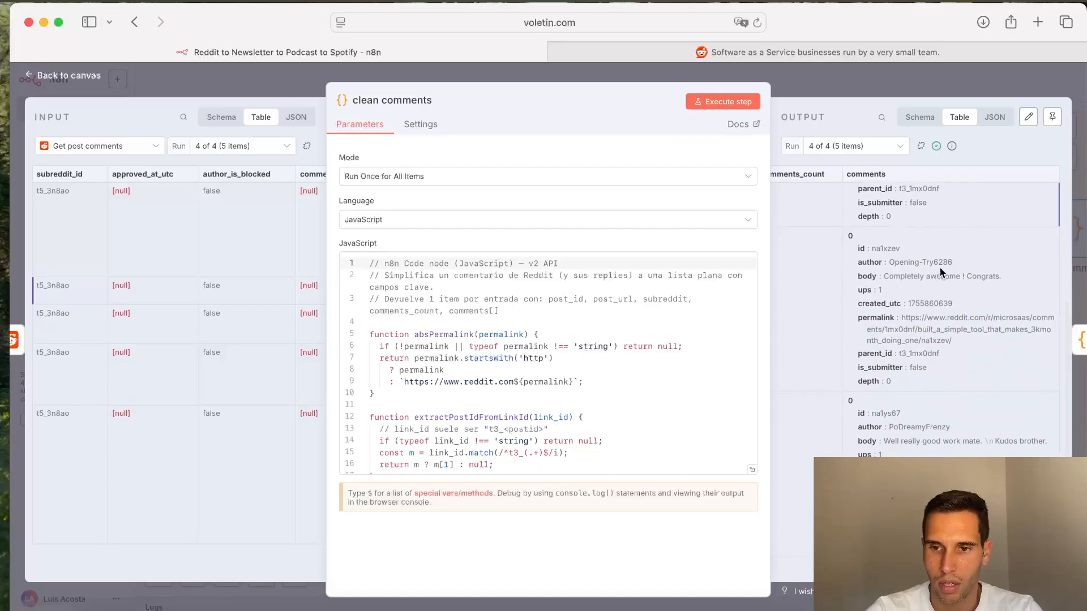
key(Escape)
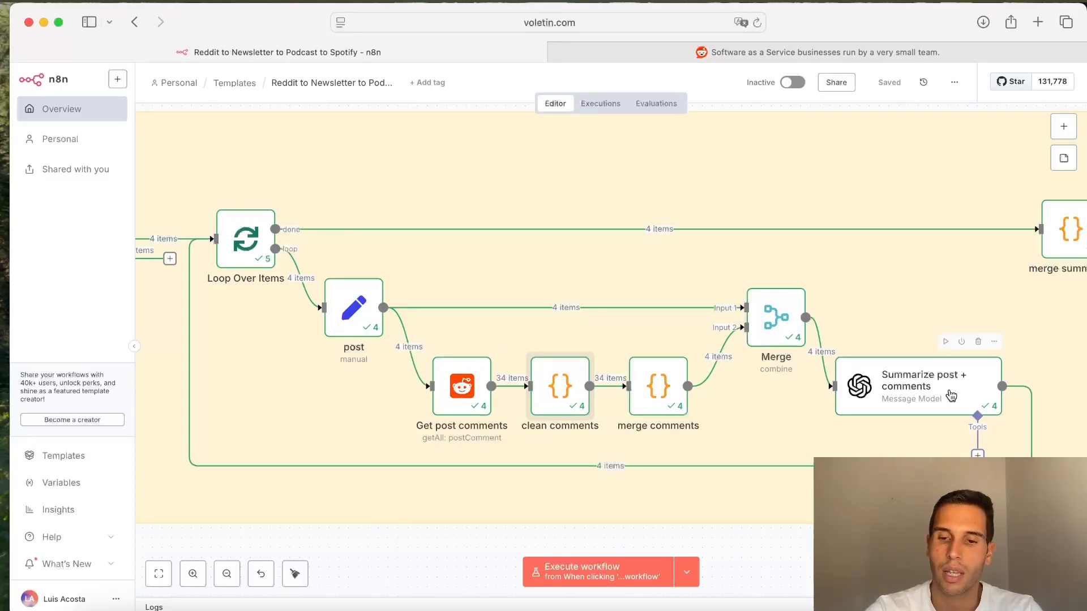
Step: Open the Summarize post + comments node and read its expanded system prompt and the user prompt with the JSON structure
double_click(951, 395)
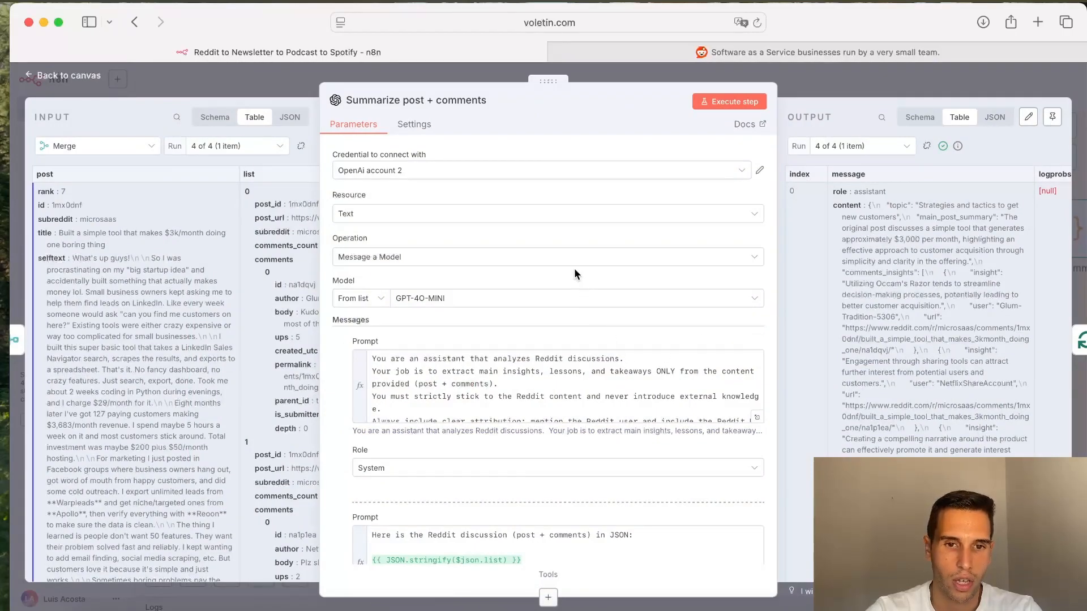
click(756, 422)
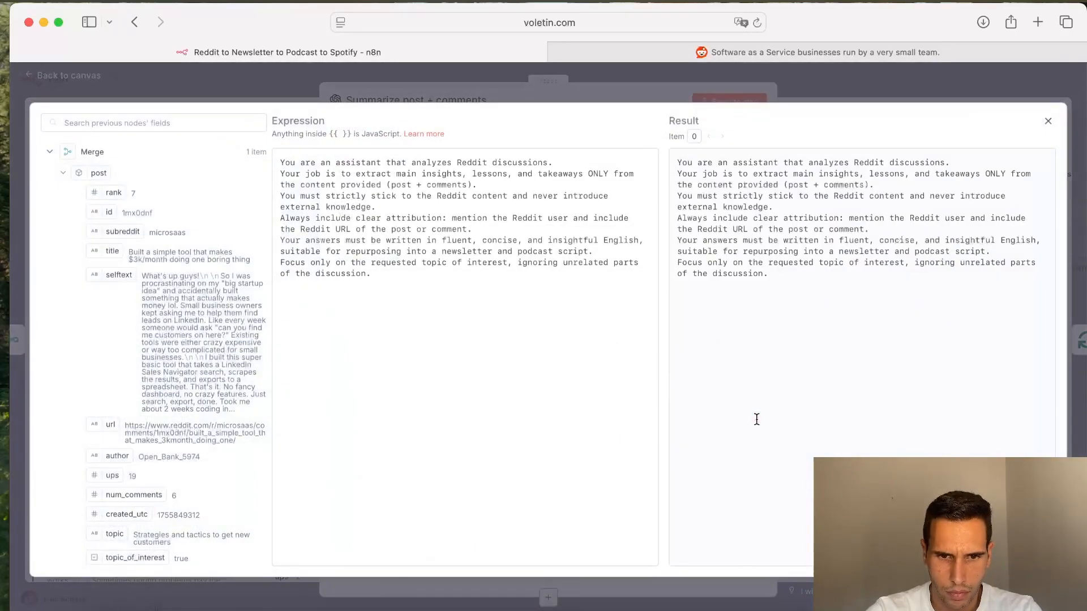
click(568, 90)
scroll(647, 424, down, 5)
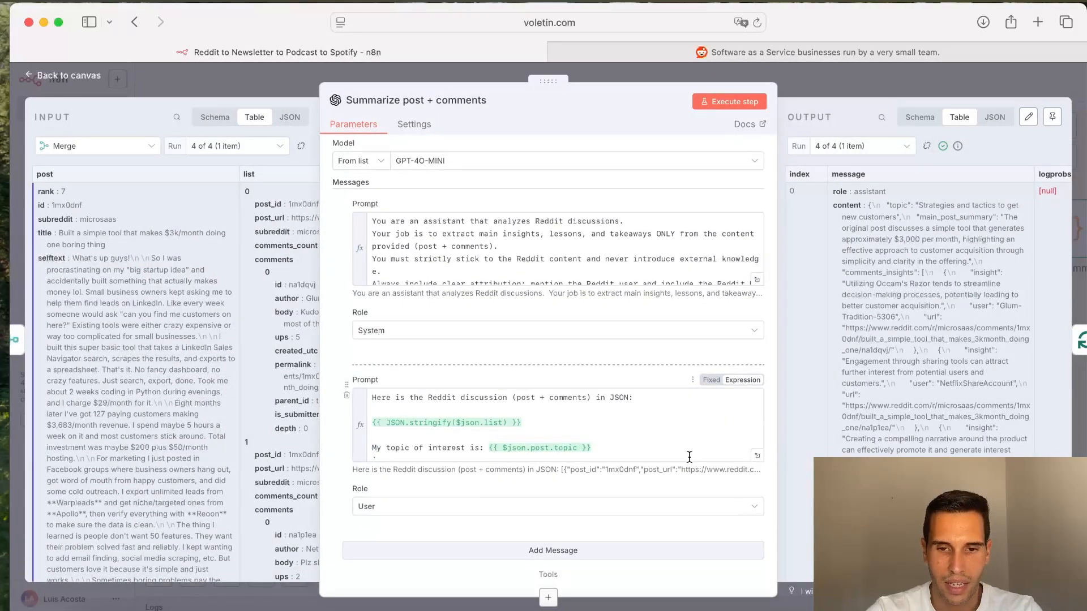
scroll(588, 245, down, 5)
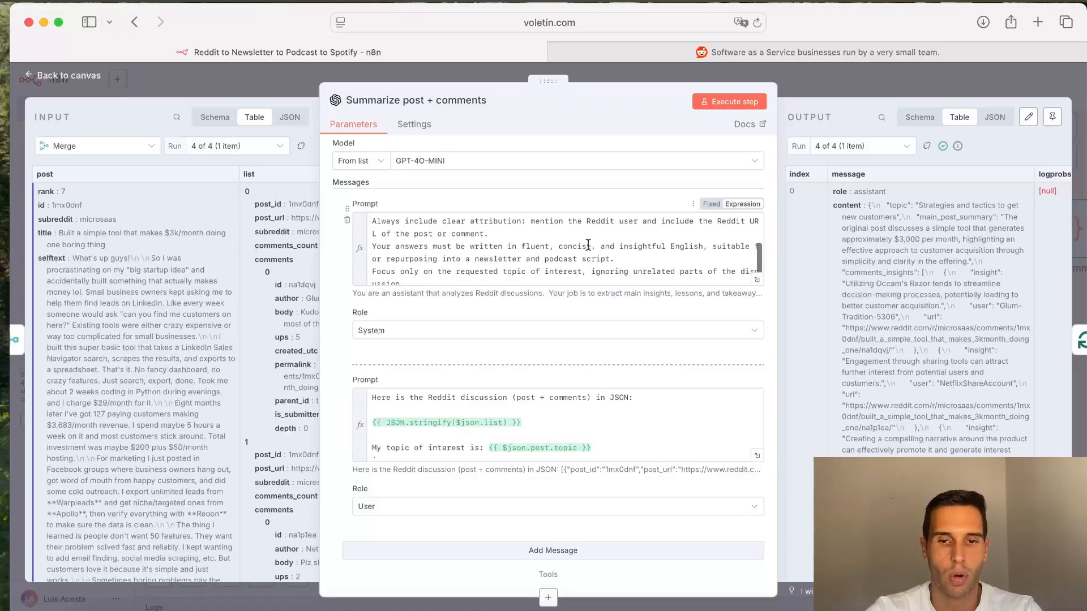
scroll(657, 442, down, 5)
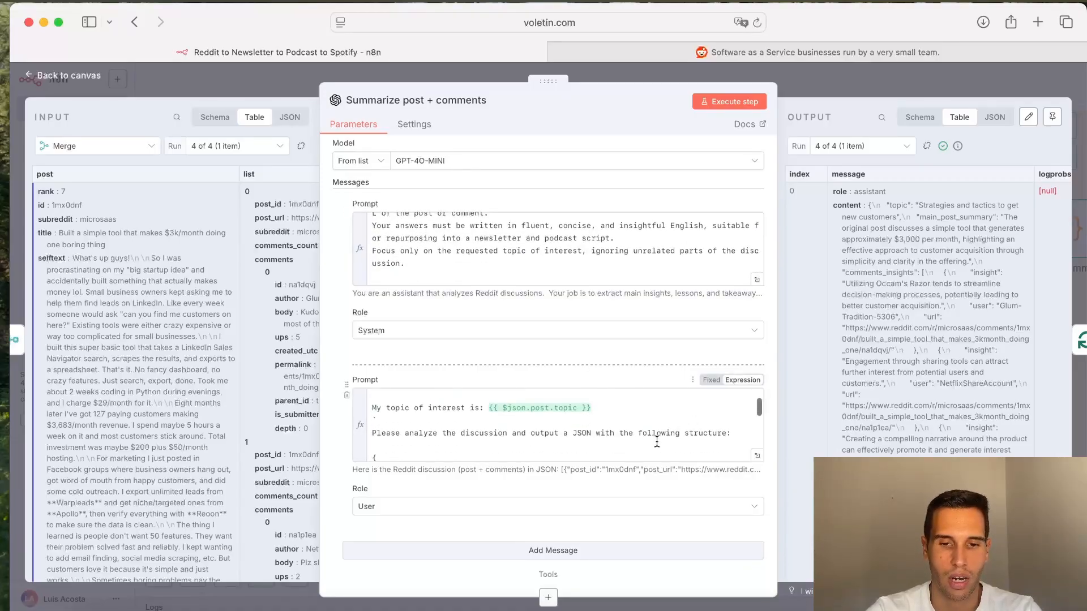
scroll(656, 441, down, 6)
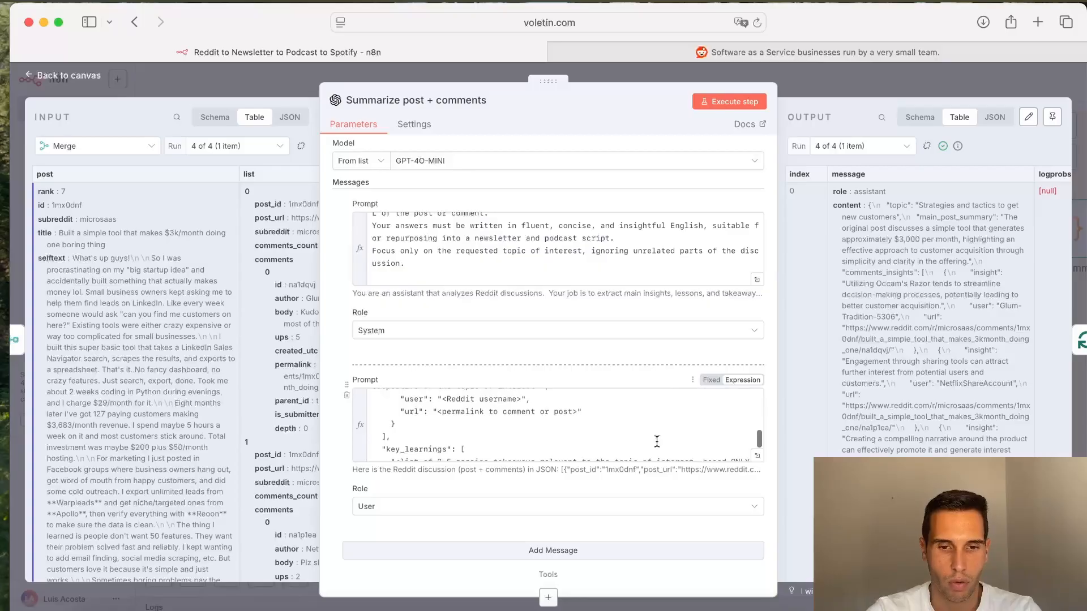
scroll(656, 441, up, 10)
scroll(656, 442, down, 4)
scroll(657, 442, down, 2)
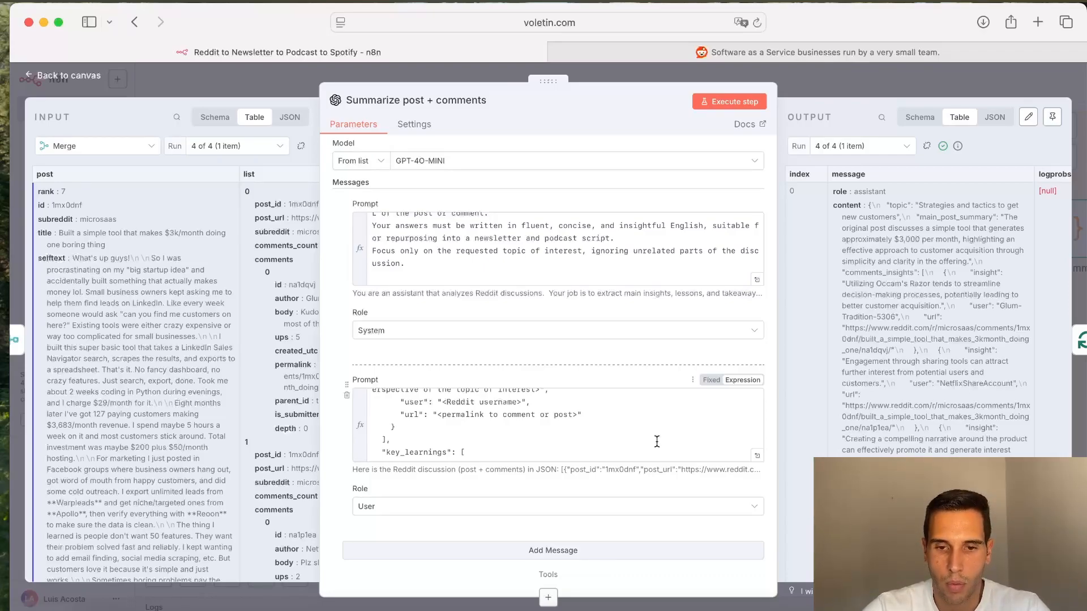
scroll(656, 441, up, 10)
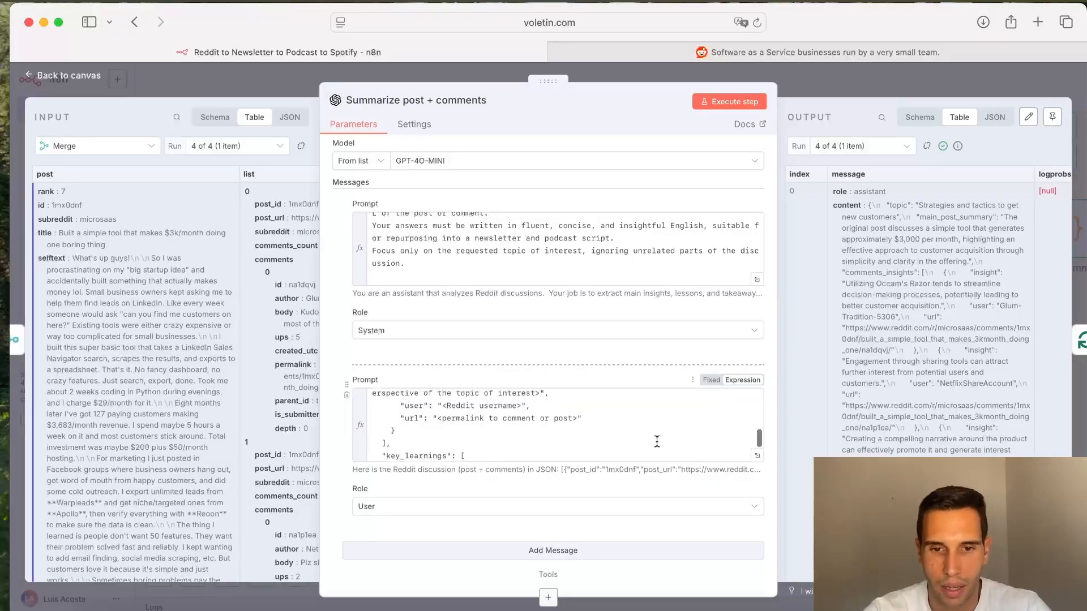
scroll(661, 351, up, 3)
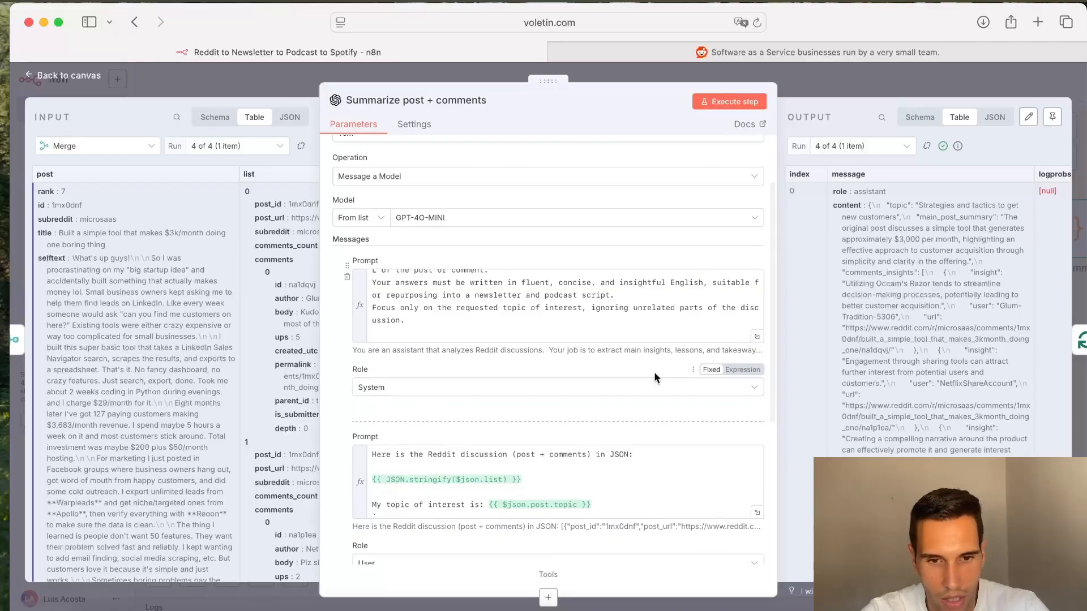
click(875, 87)
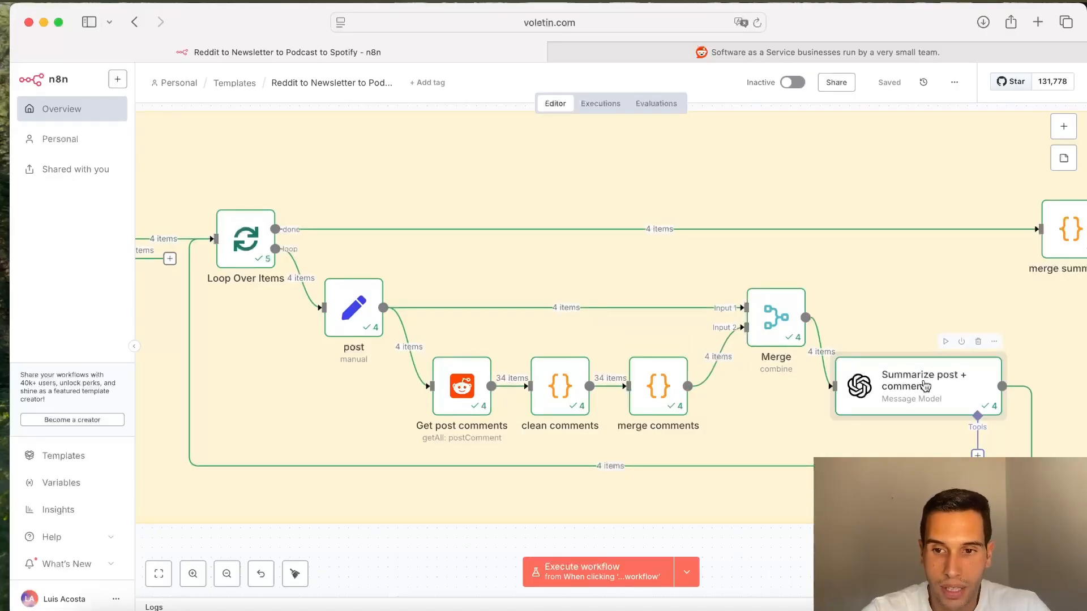
Step: Move along the workflow to the create newsletter node, open it and unpin its output data
scroll(925, 386, right, 5)
scroll(925, 386, right, 3)
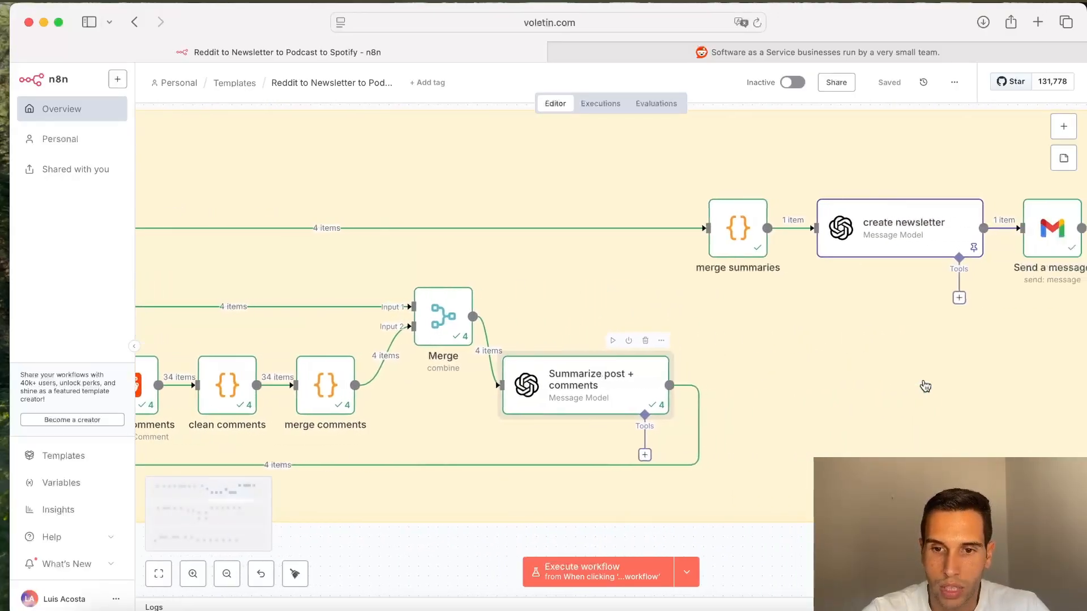
scroll(890, 351, right, 4)
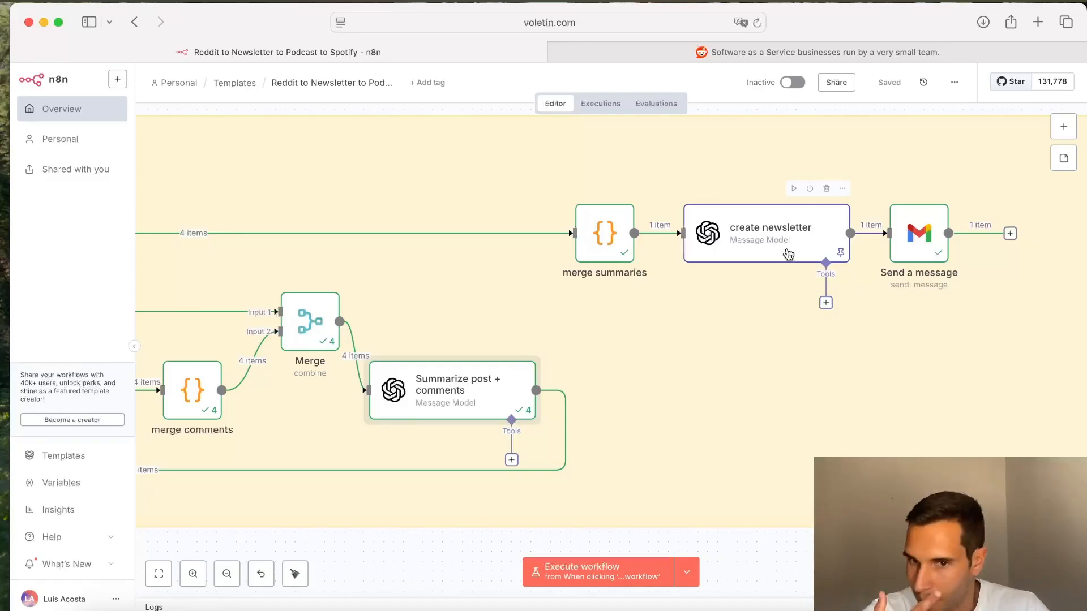
double_click(788, 254)
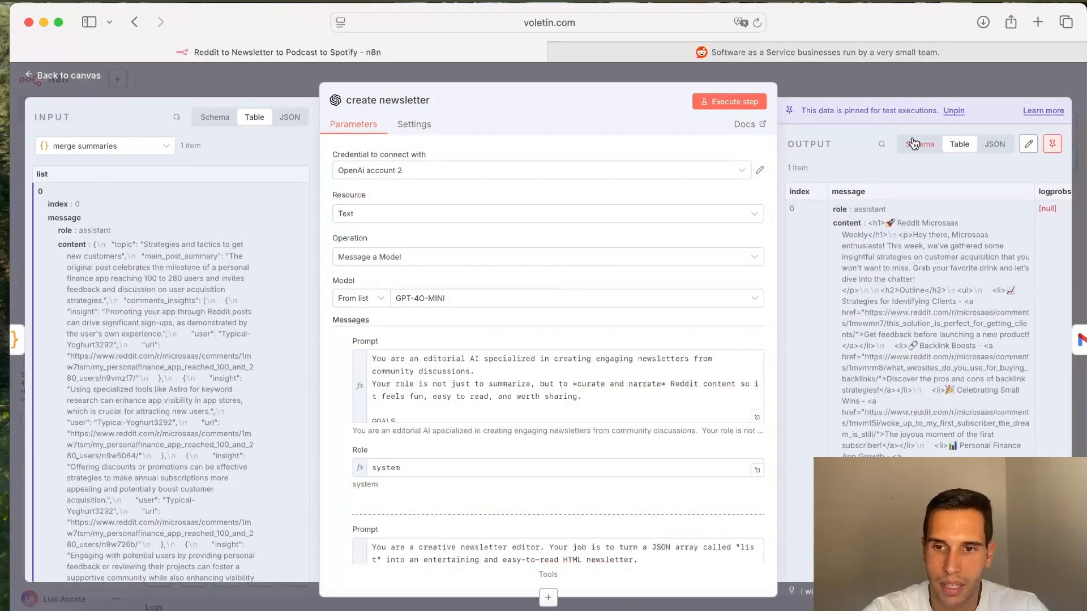
click(954, 111)
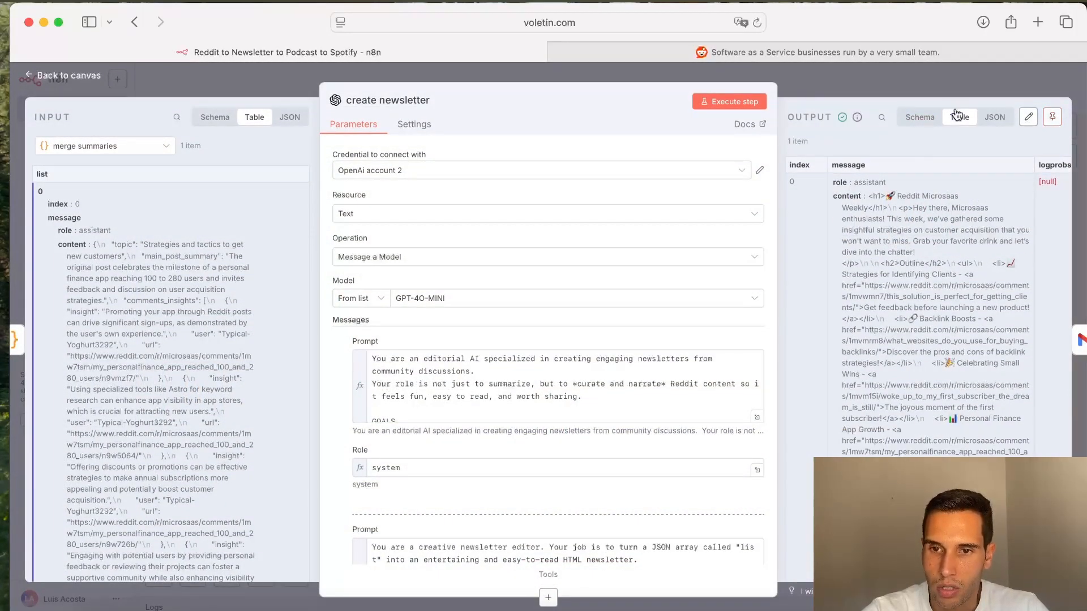
click(885, 85)
Step: Reopen the create newsletter node and read through its system and user prompts
scroll(814, 293, right, 1)
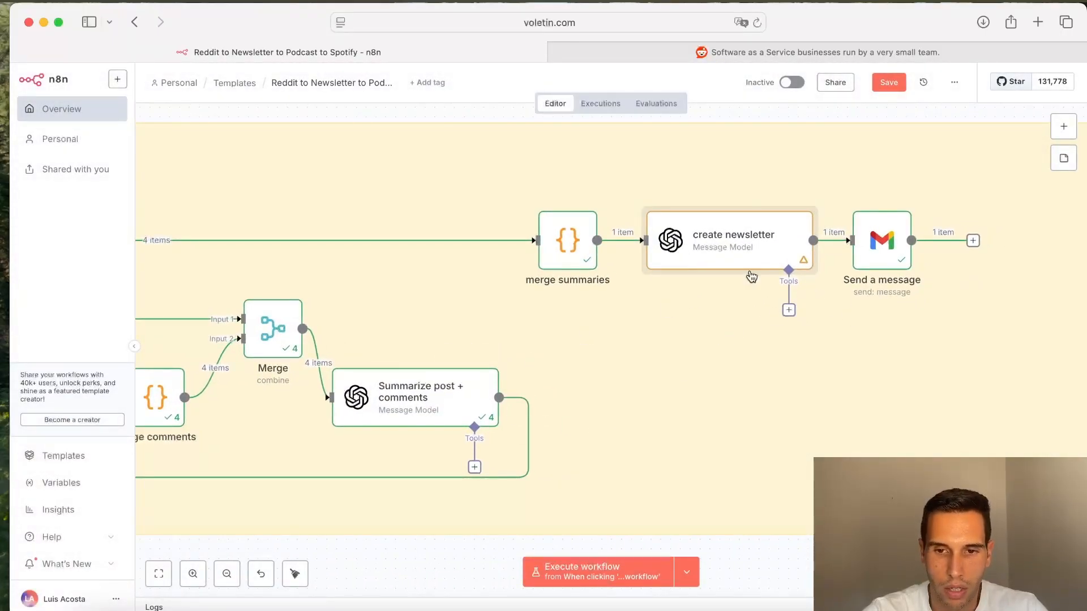
scroll(687, 369, right, 1)
double_click(693, 268)
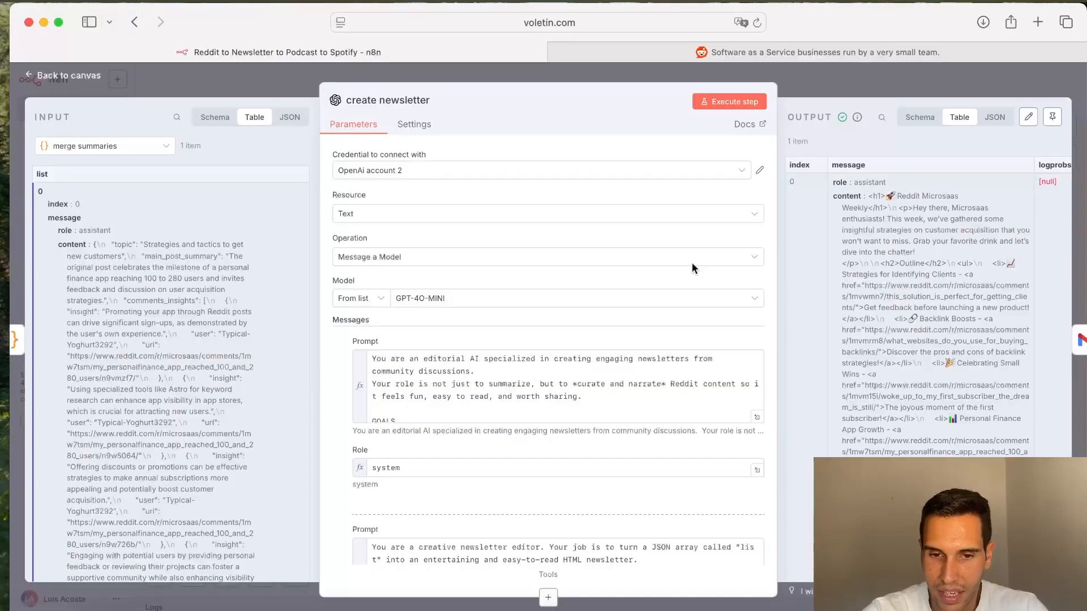
scroll(651, 412, down, 3)
scroll(650, 412, down, 6)
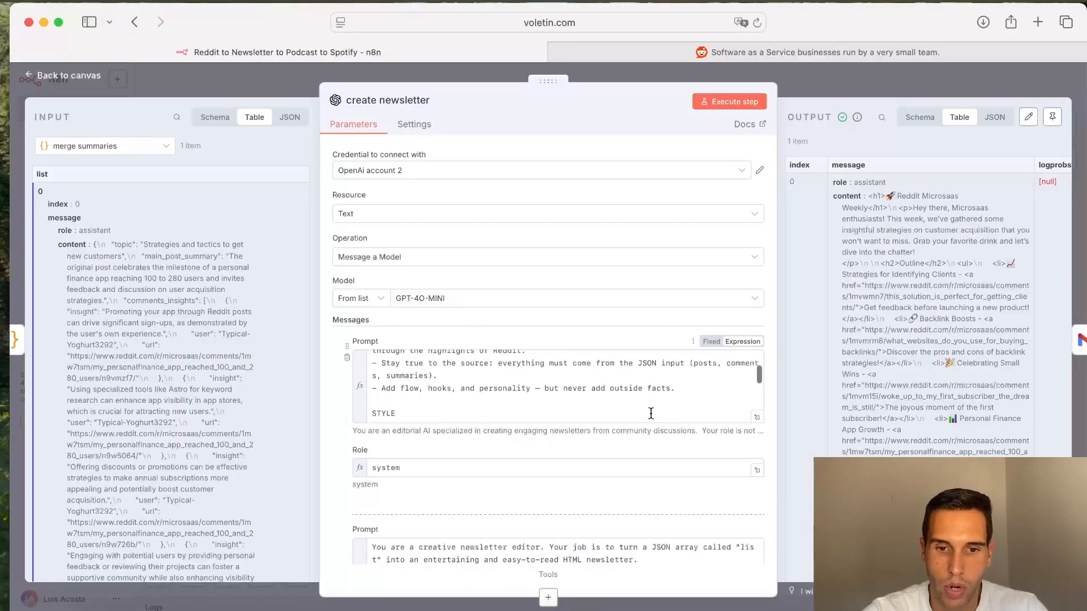
scroll(651, 413, down, 5)
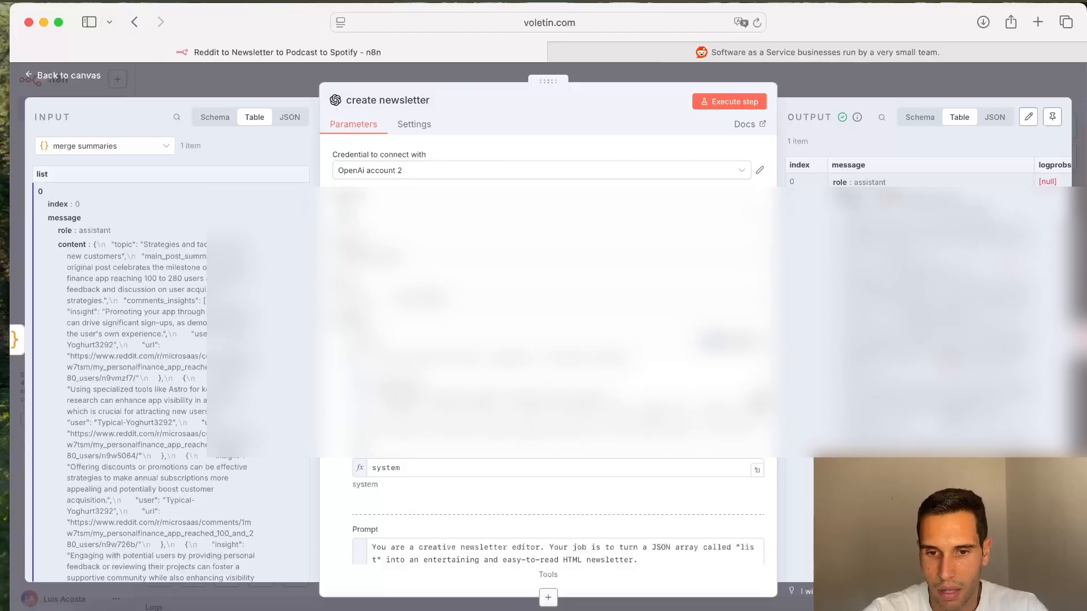
scroll(616, 444, down, 2)
scroll(616, 442, down, 3)
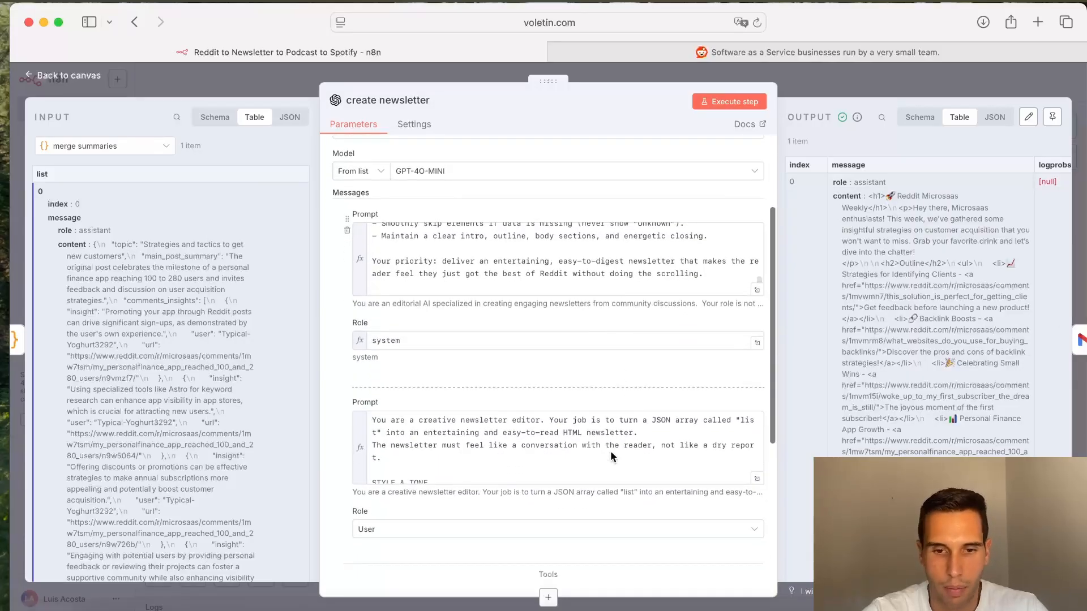
scroll(583, 458, down, 5)
scroll(580, 463, down, 2)
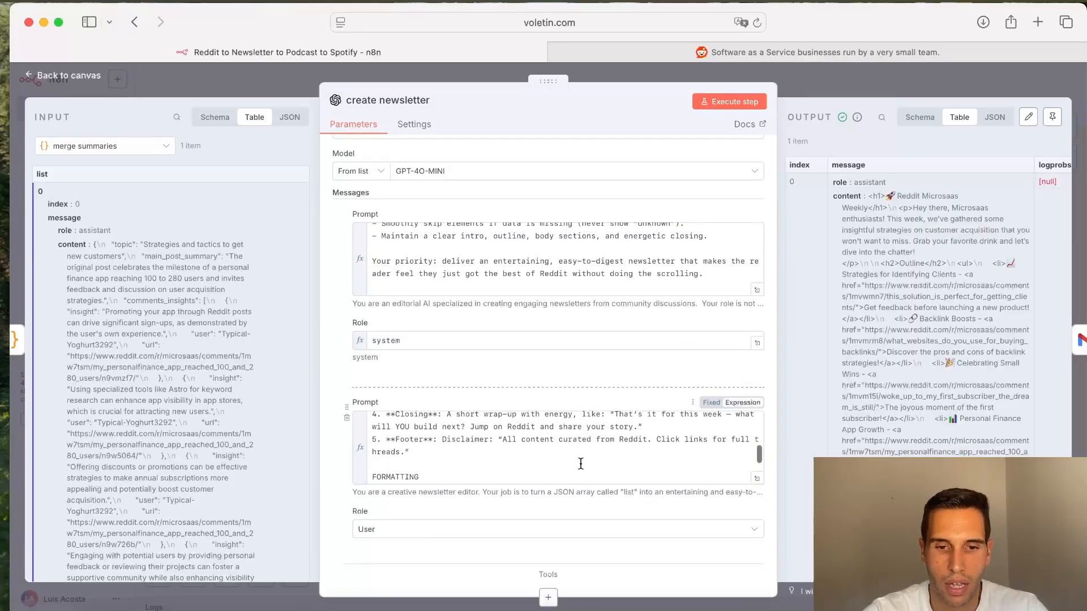
scroll(578, 378, up, 5)
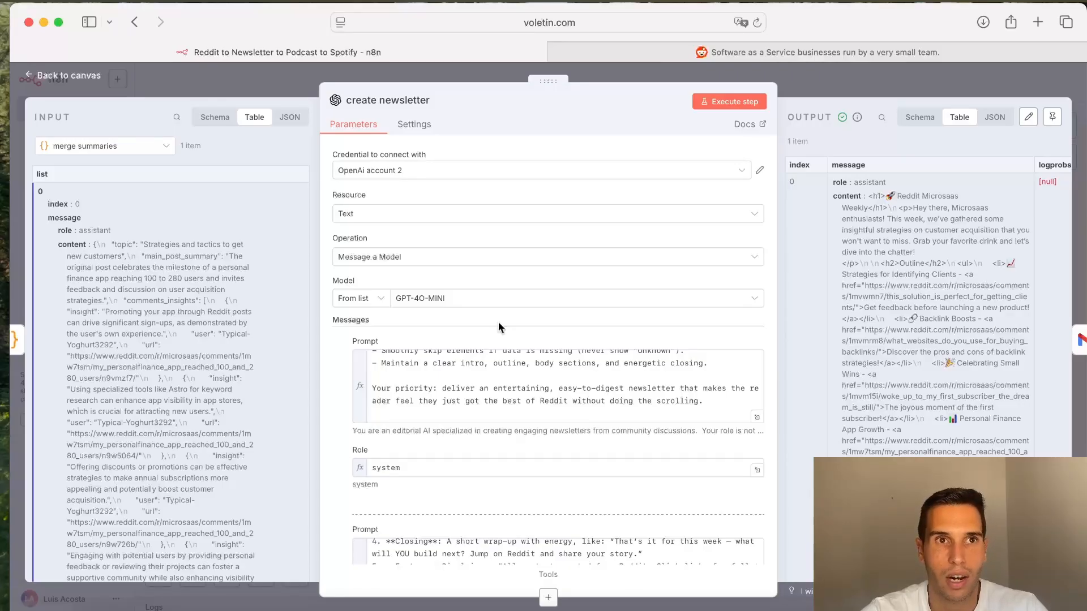
Step: Close the create newsletter node, open the Send a message Gmail node and review its recipient, subject and message fields
click(529, 300)
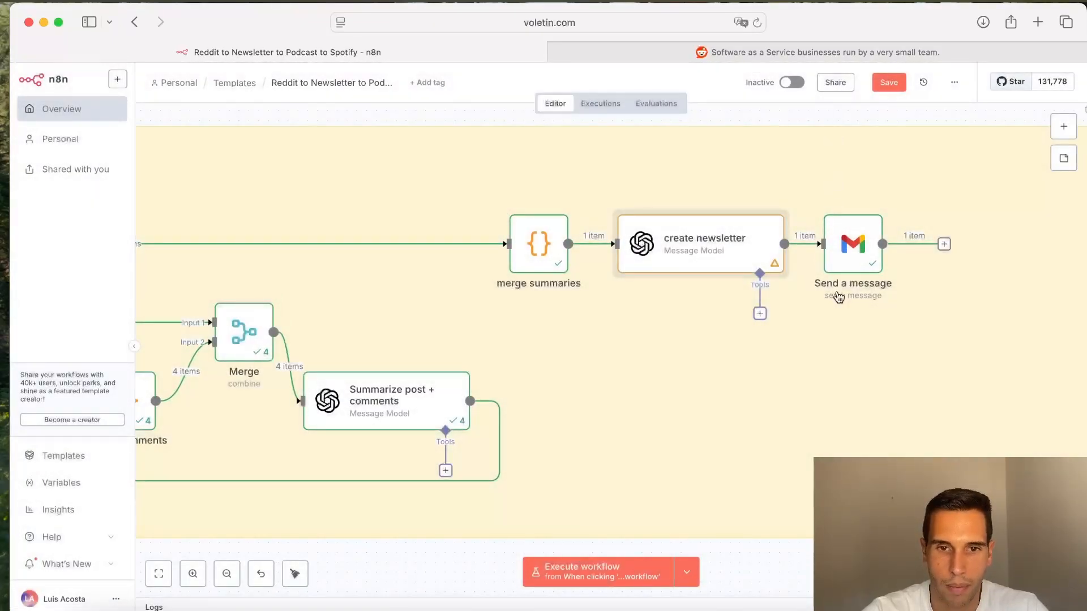
mouse_move(825, 258)
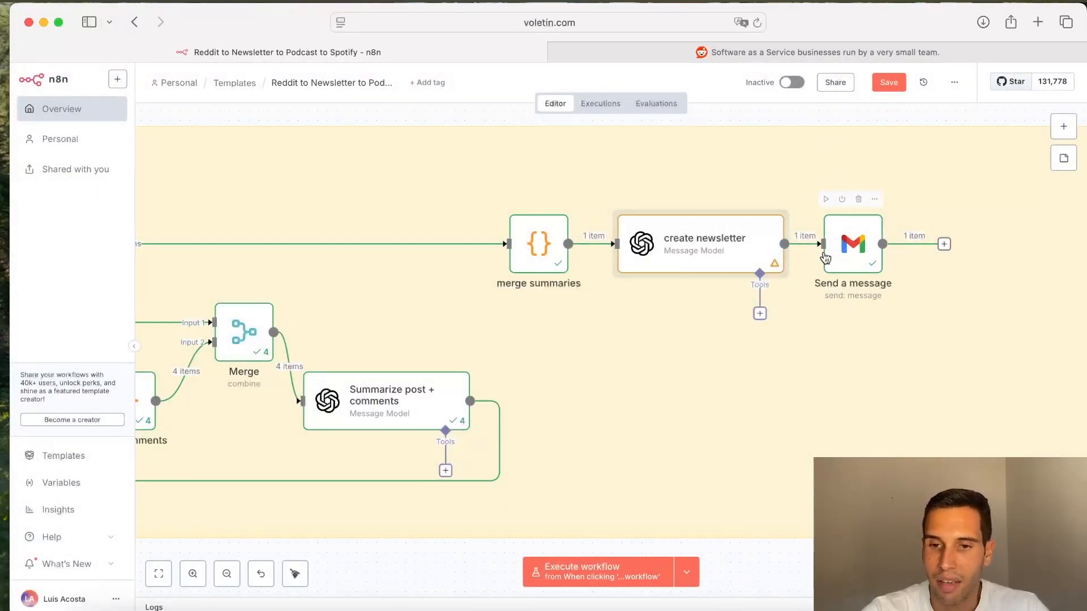
double_click(853, 256)
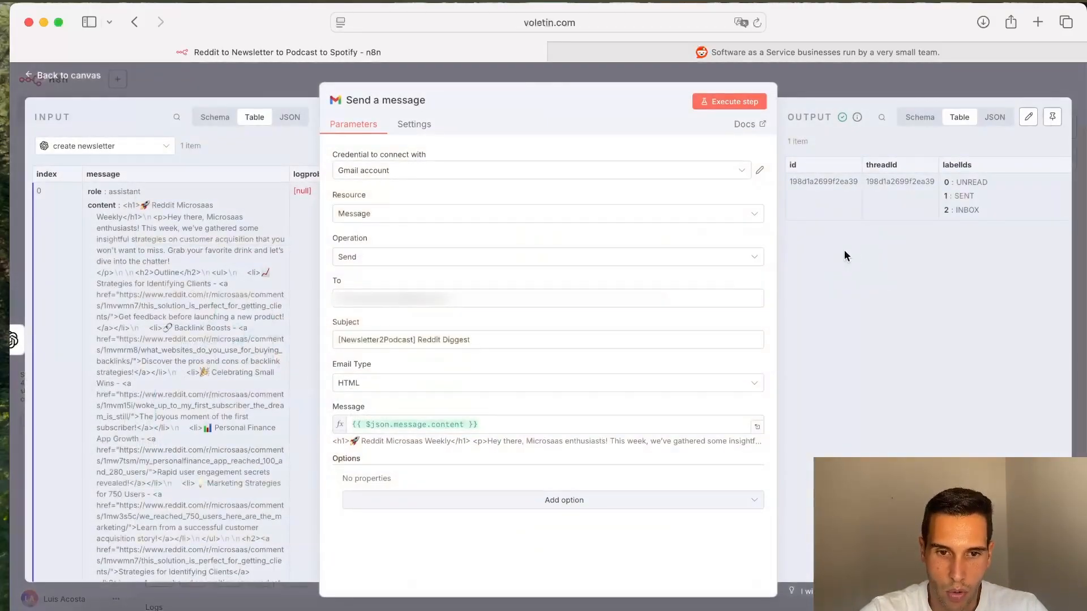
drag(464, 296, 301, 288)
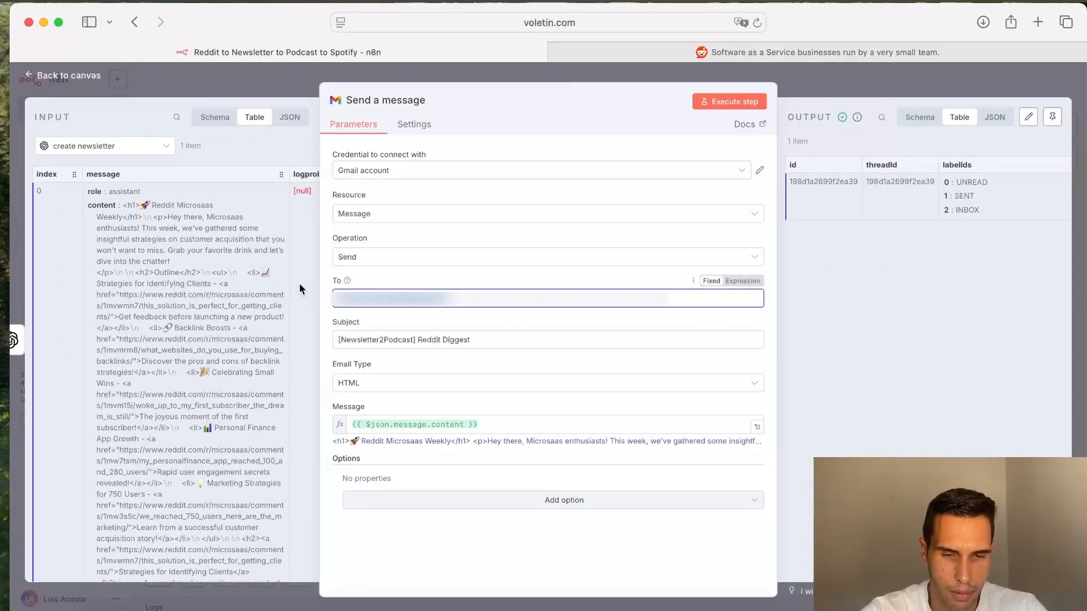
click(529, 321)
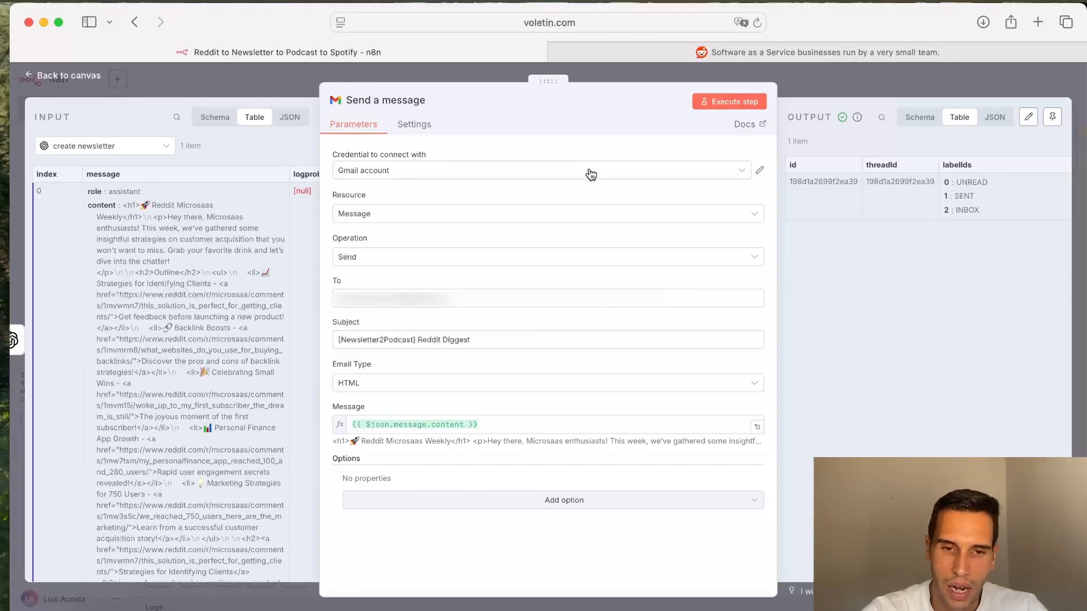
click(543, 340)
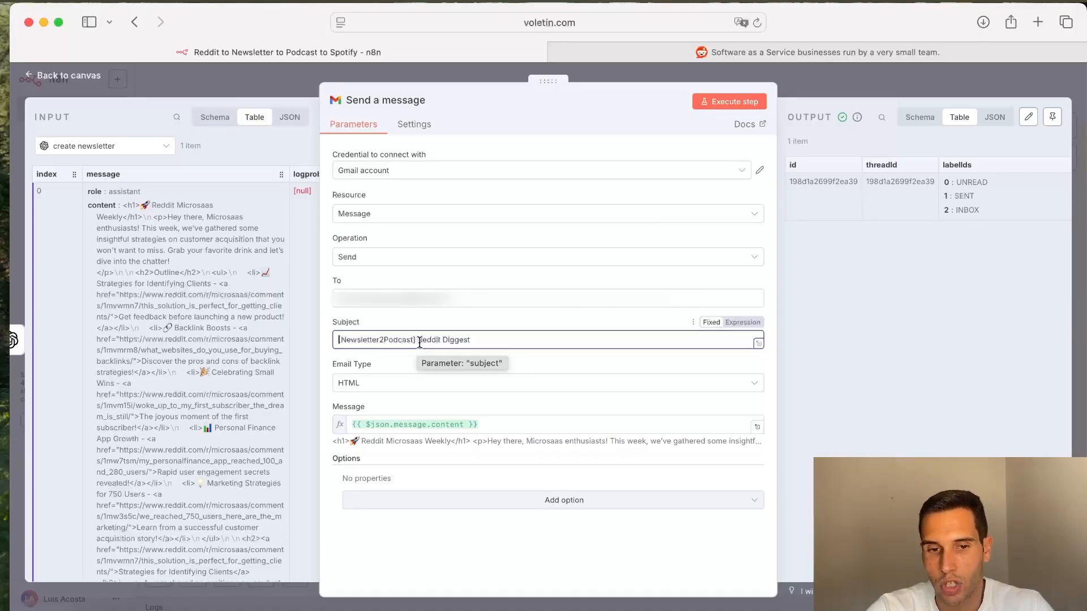
drag(418, 341, 327, 338)
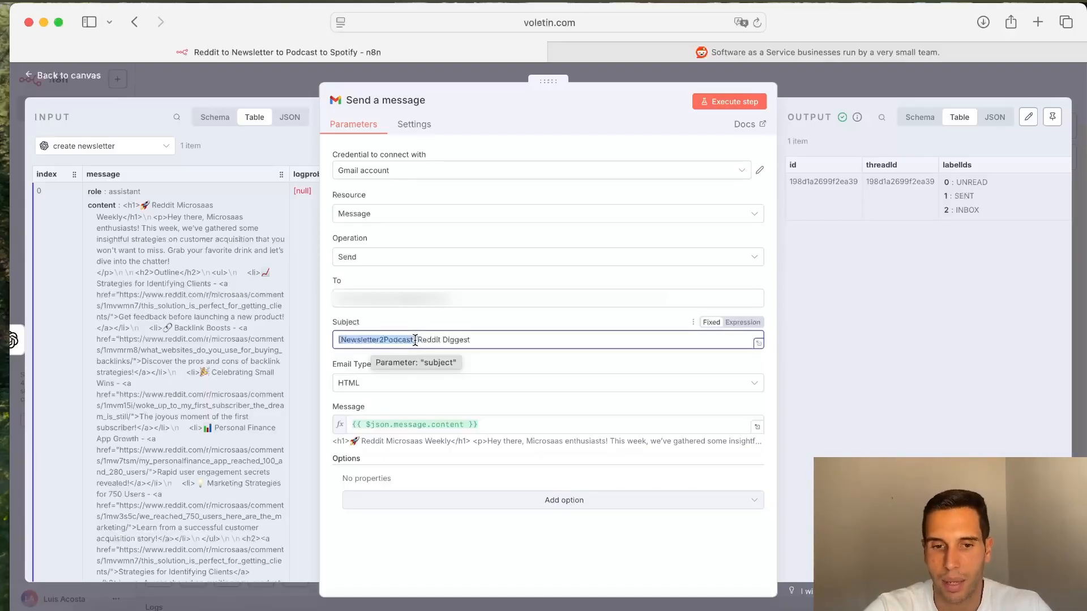
click(505, 336)
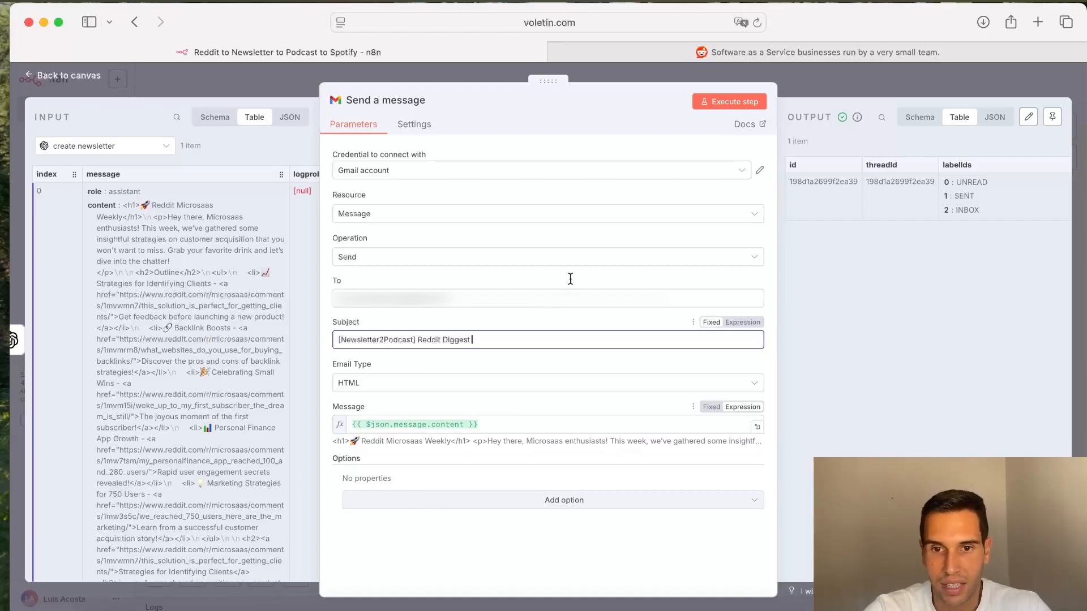
Step: Switch to the other browser tab, go to Gmail and open the [Newsletter2Podcast] Reddit Diggest email
click(892, 56)
click(610, 25)
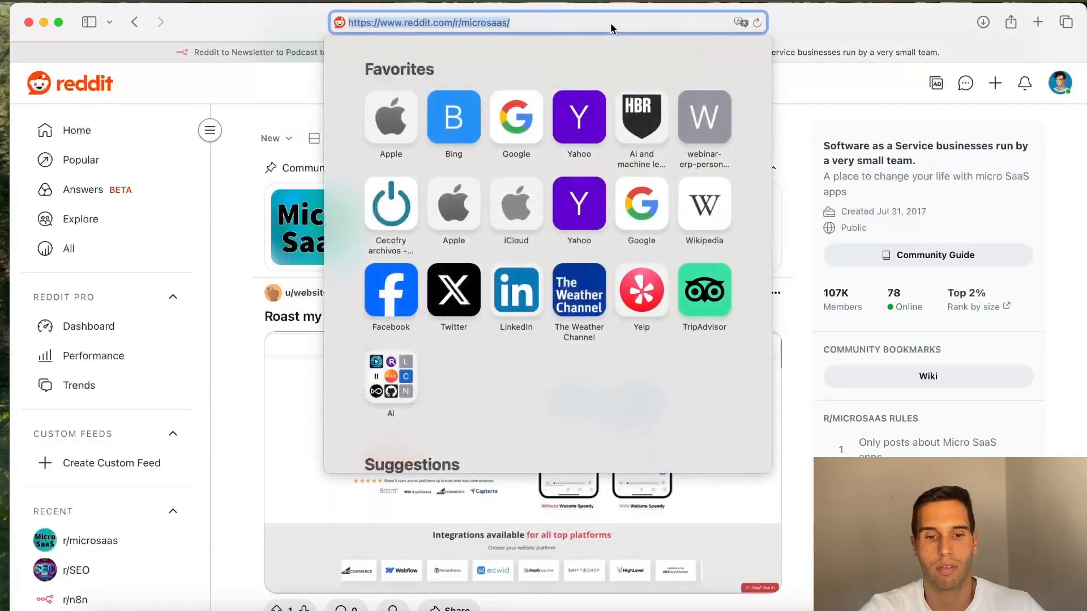
text(gm)
key(Return)
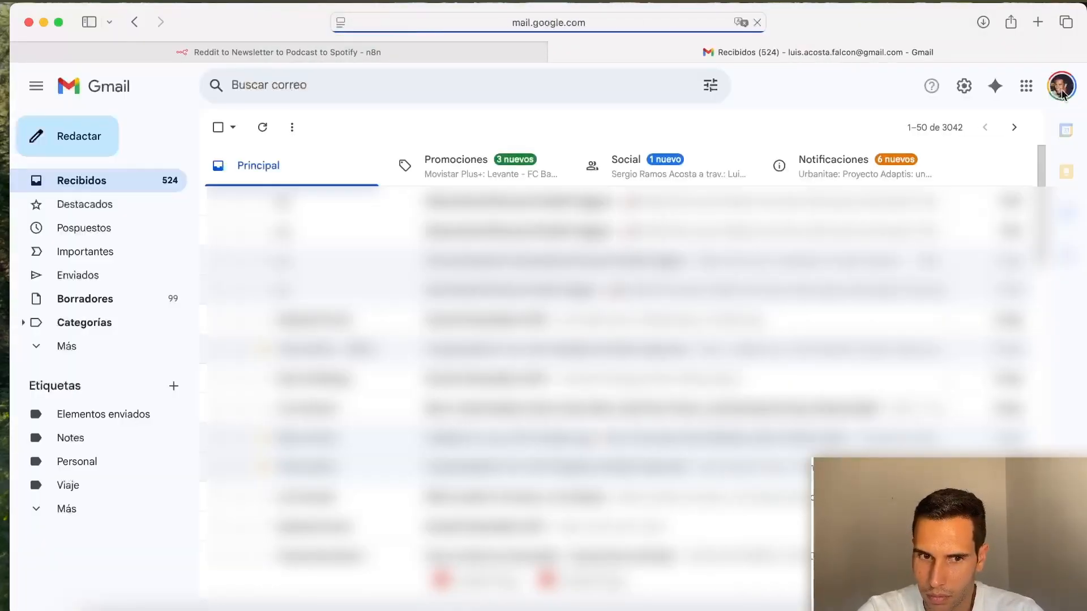
click(522, 210)
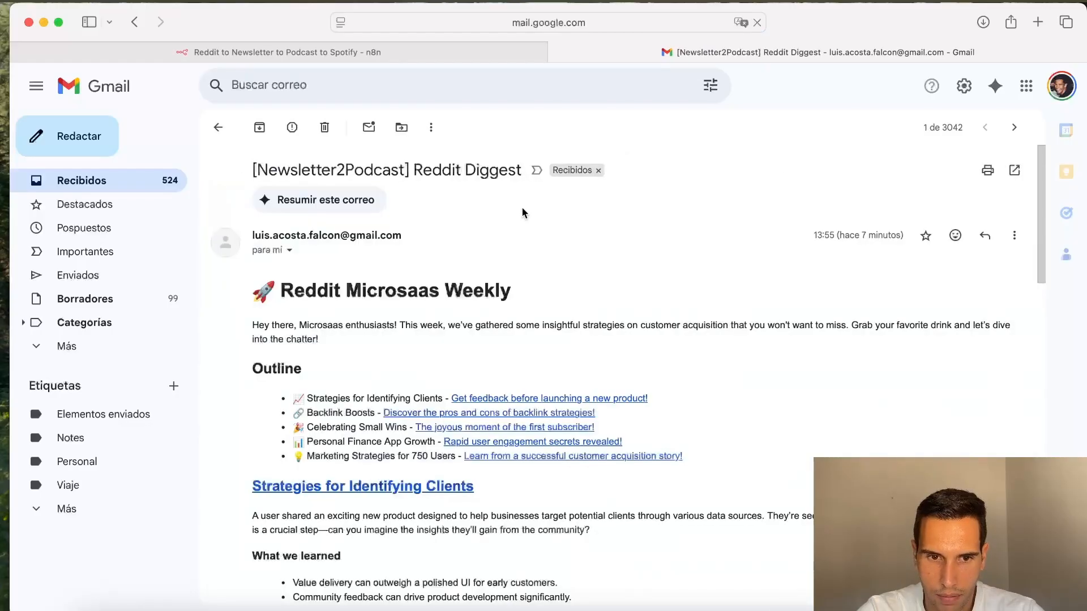
Step: Read through the newsletter email's intro, outline and each section's takeaways and quotes
scroll(697, 356, down, 5)
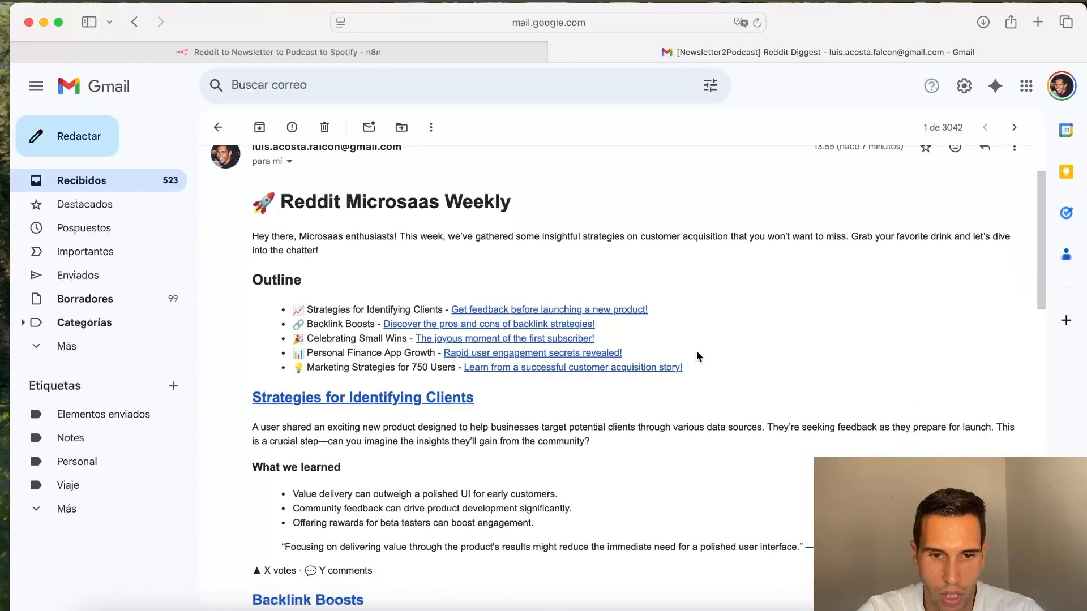
scroll(696, 354, up, 2)
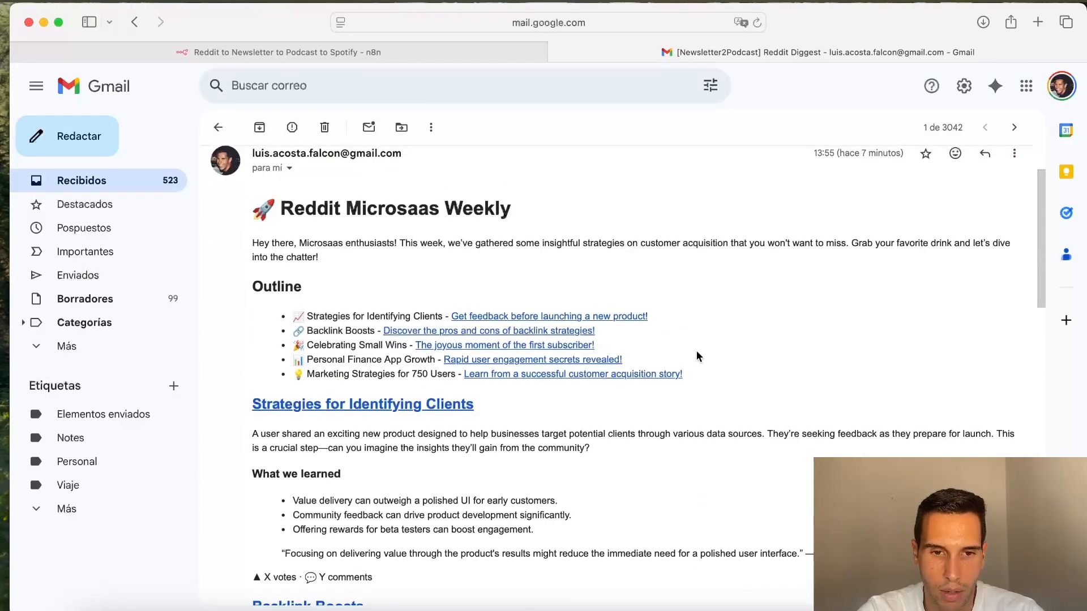
drag(249, 247, 326, 258)
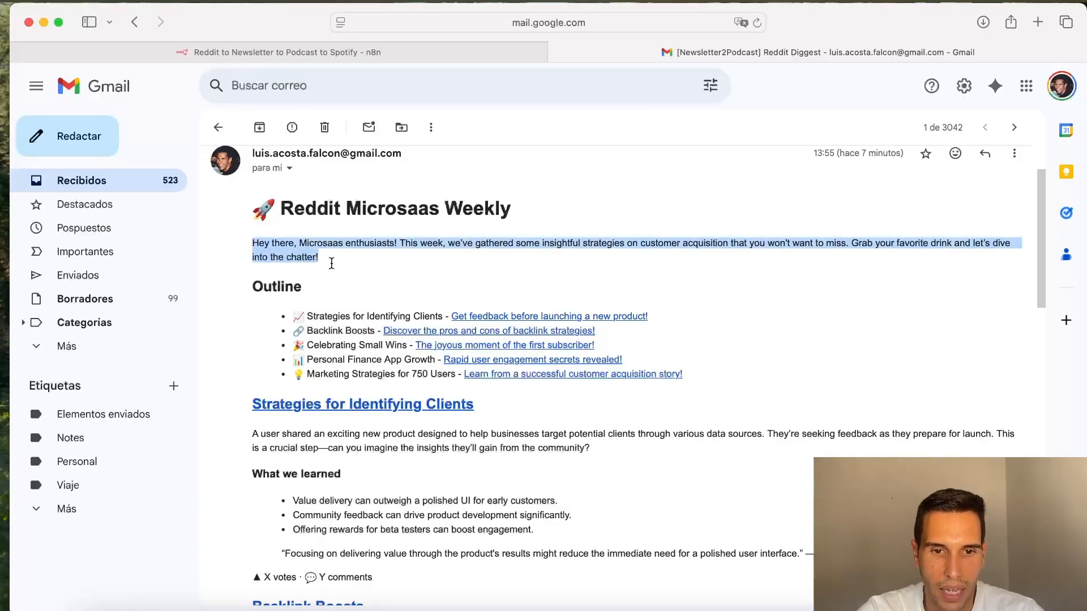
drag(253, 287, 565, 385)
scroll(565, 385, down, 3)
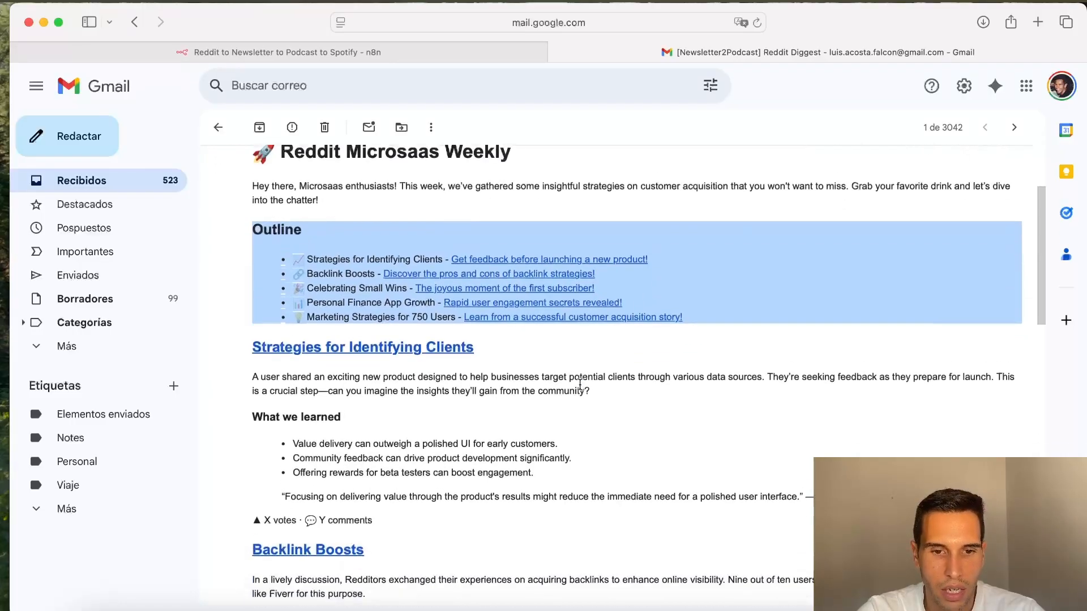
click(571, 384)
scroll(286, 363, down, 1)
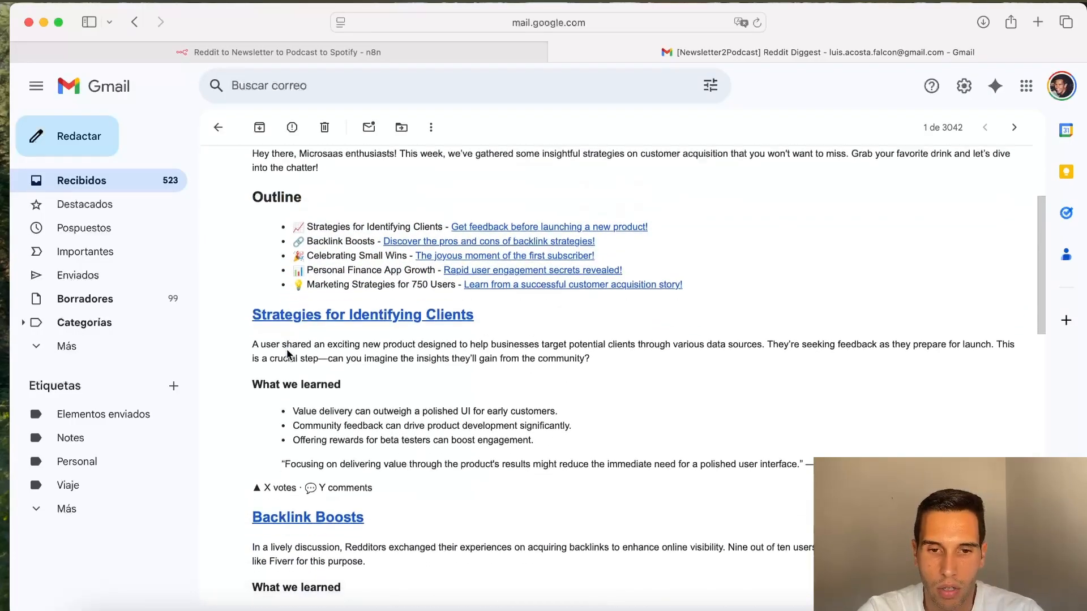
scroll(286, 355, down, 1)
drag(250, 263, 515, 272)
drag(586, 309, 211, 301)
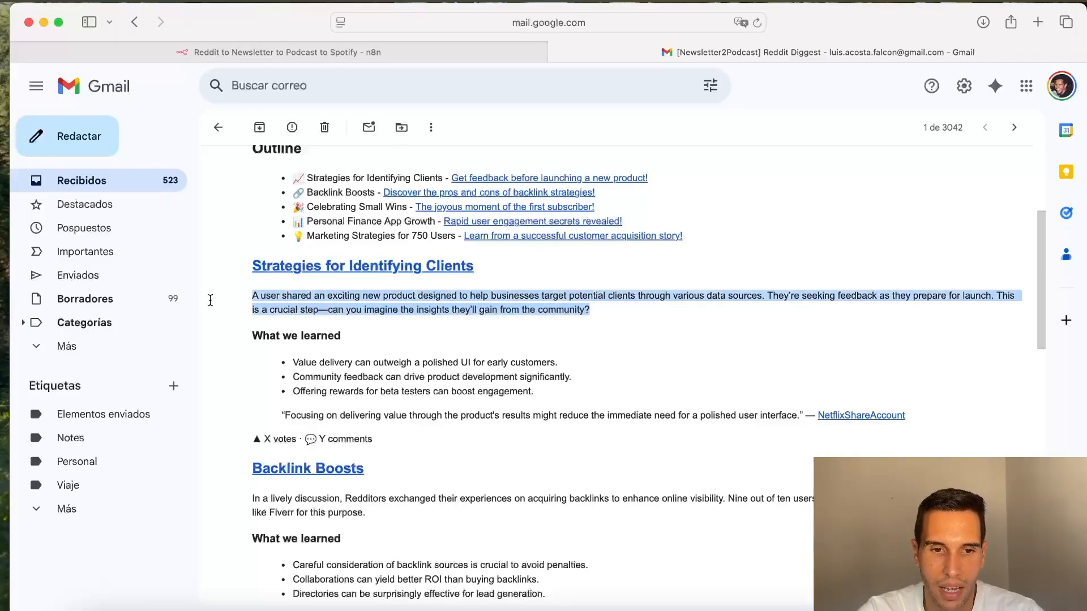
click(347, 363)
scroll(309, 365, down, 1)
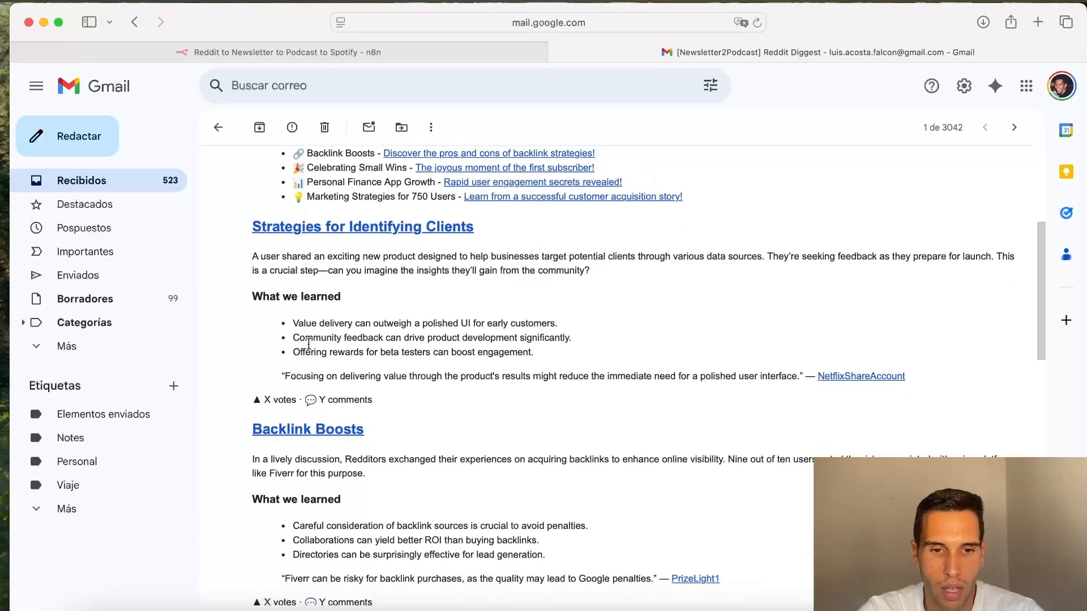
drag(293, 324, 539, 363)
scroll(333, 282, down, 6)
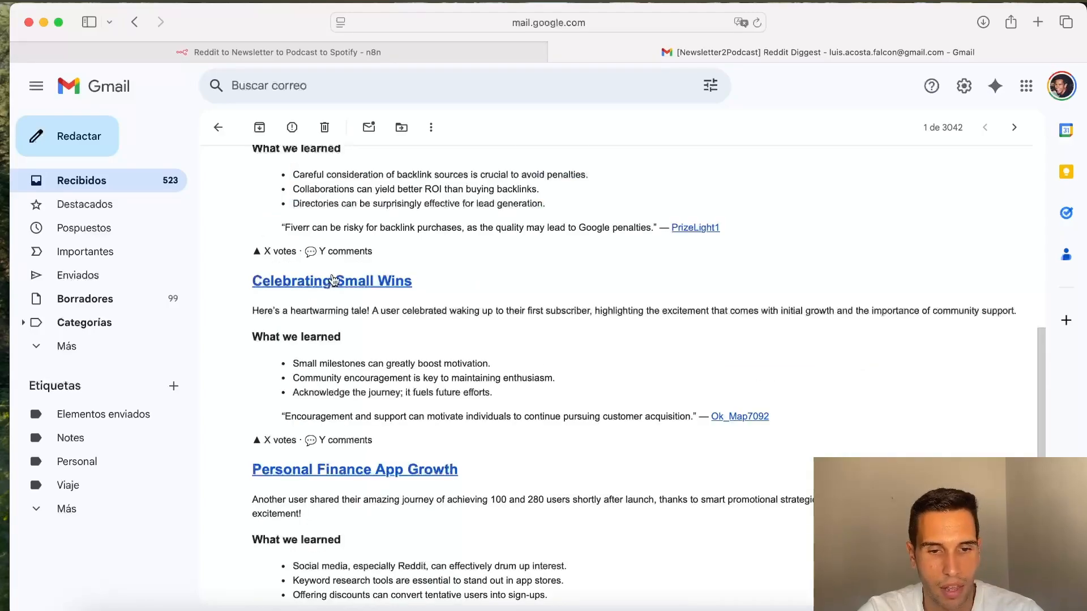
scroll(334, 282, down, 2)
scroll(333, 279, down, 8)
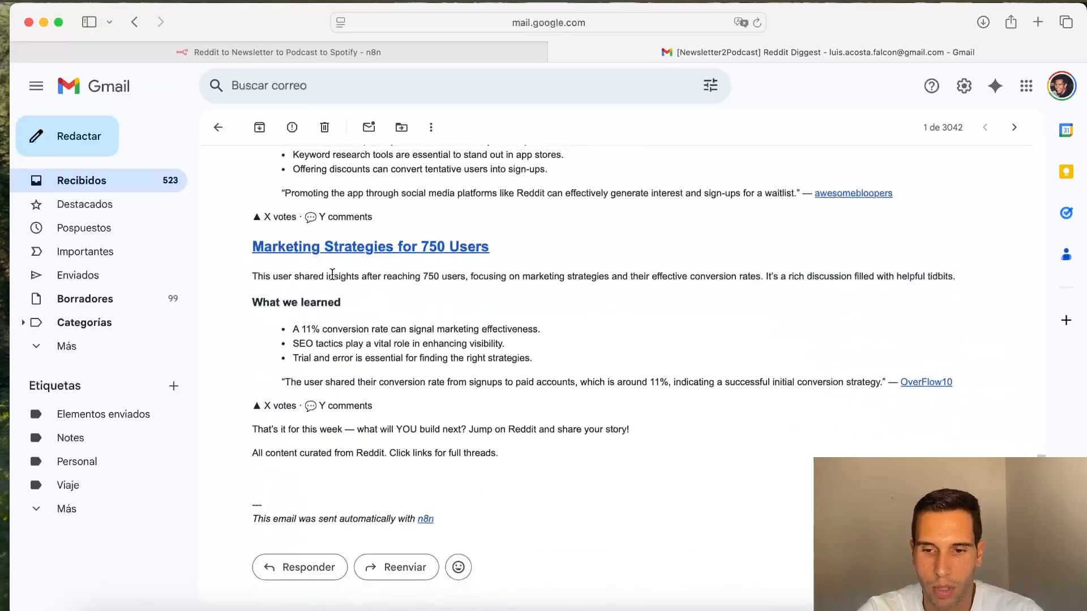
scroll(333, 274, up, 15)
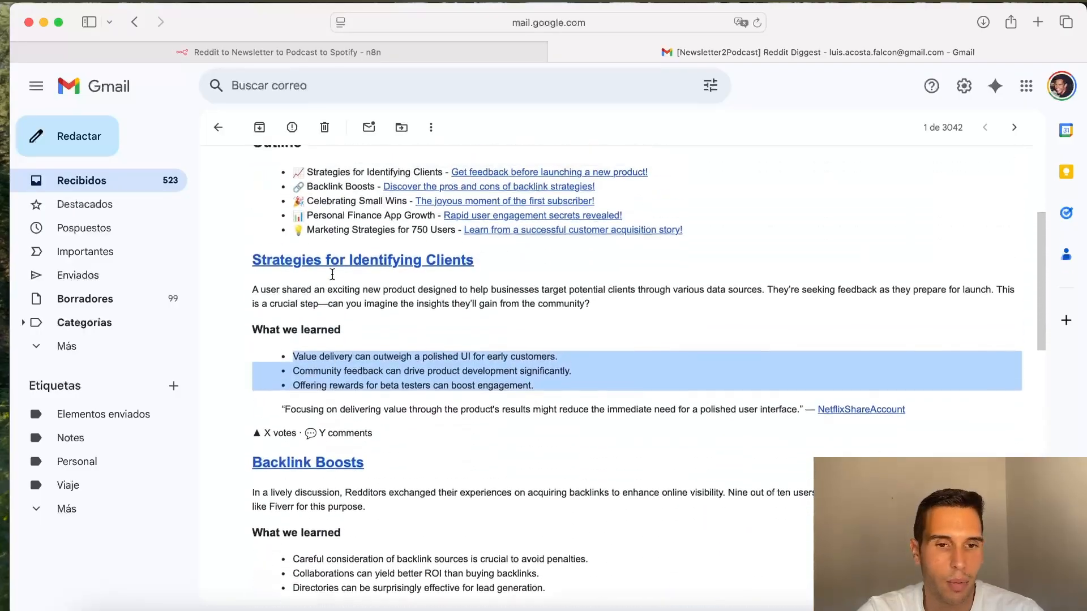
click(580, 302)
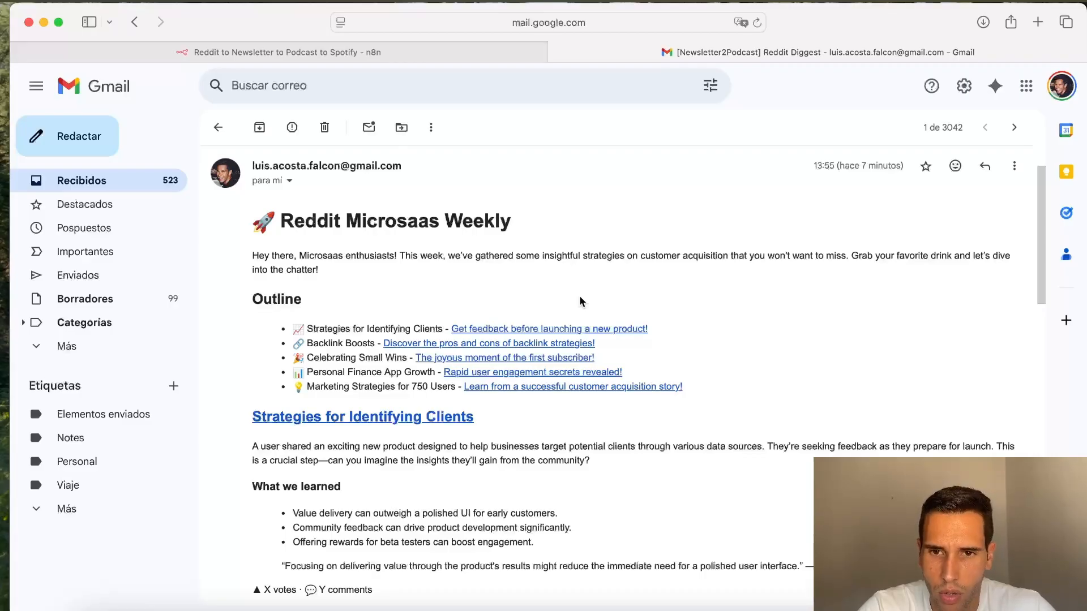
Step: Return to the n8n tab, close the Send a message node and view the whole workflow with its three sections
click(297, 60)
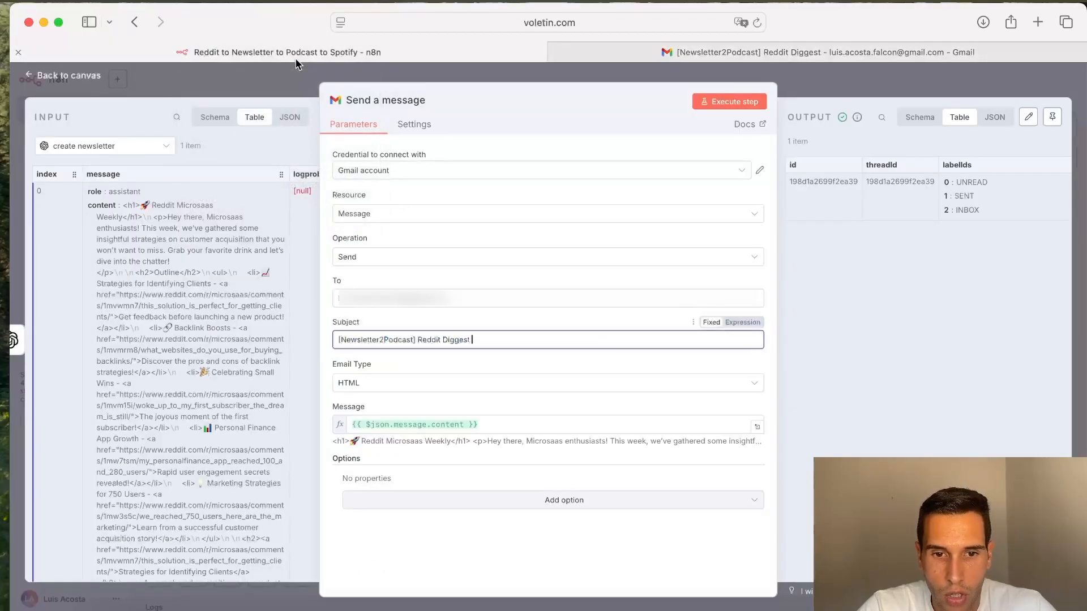
click(484, 76)
scroll(500, 307, down, 2)
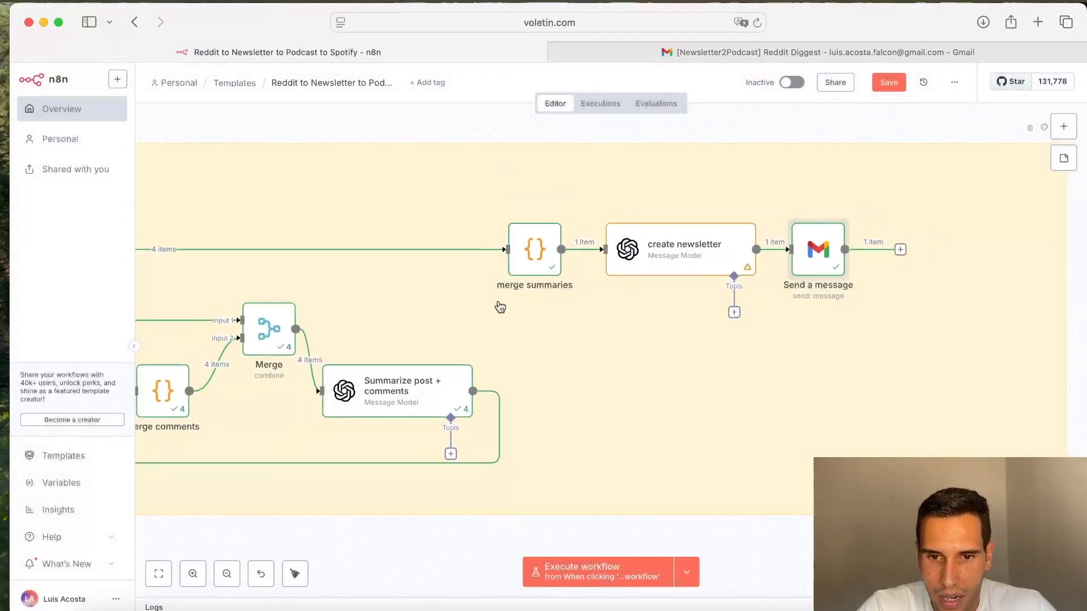
scroll(500, 307, down, 5)
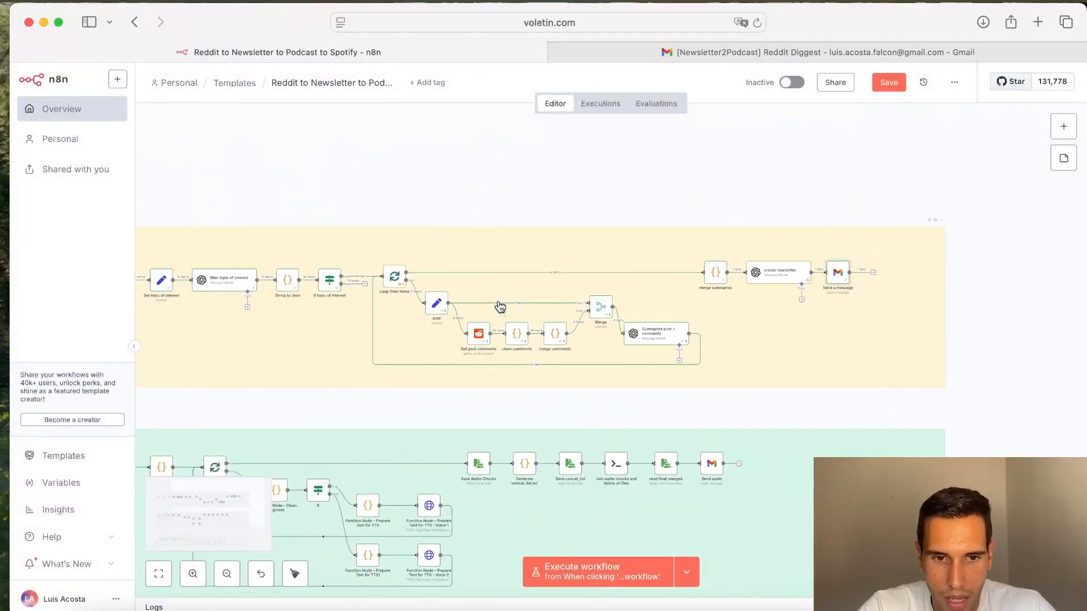
scroll(500, 307, left, 5)
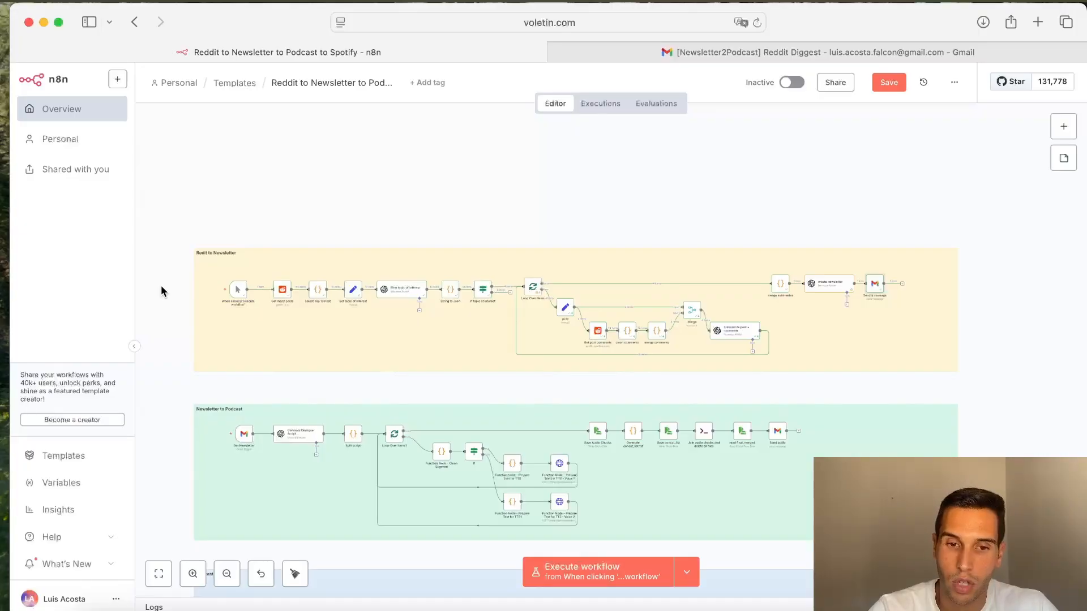
scroll(161, 285, down, 3)
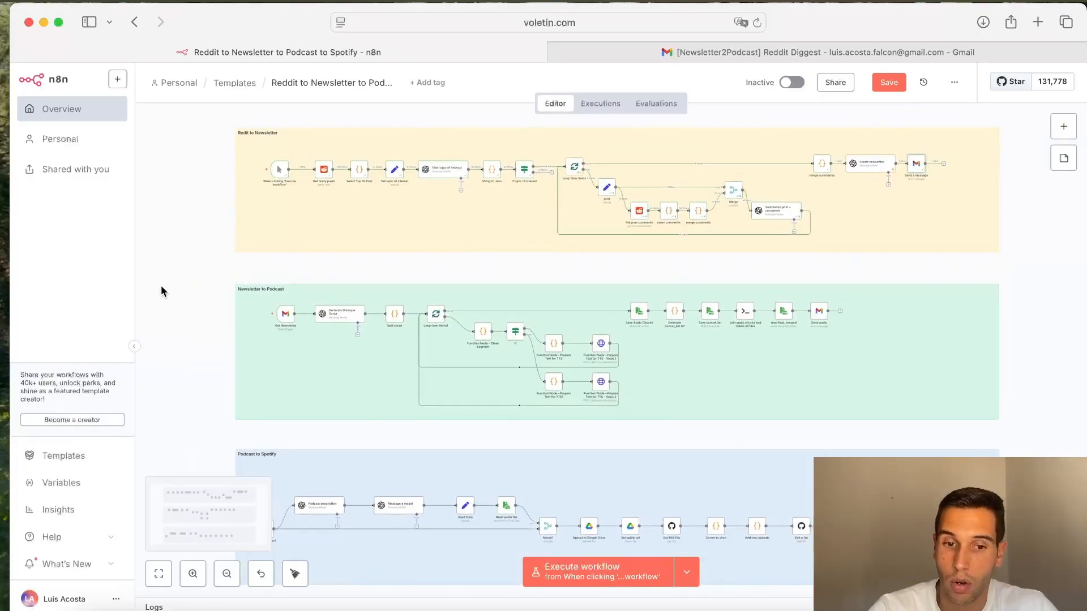
scroll(161, 291, up, 1)
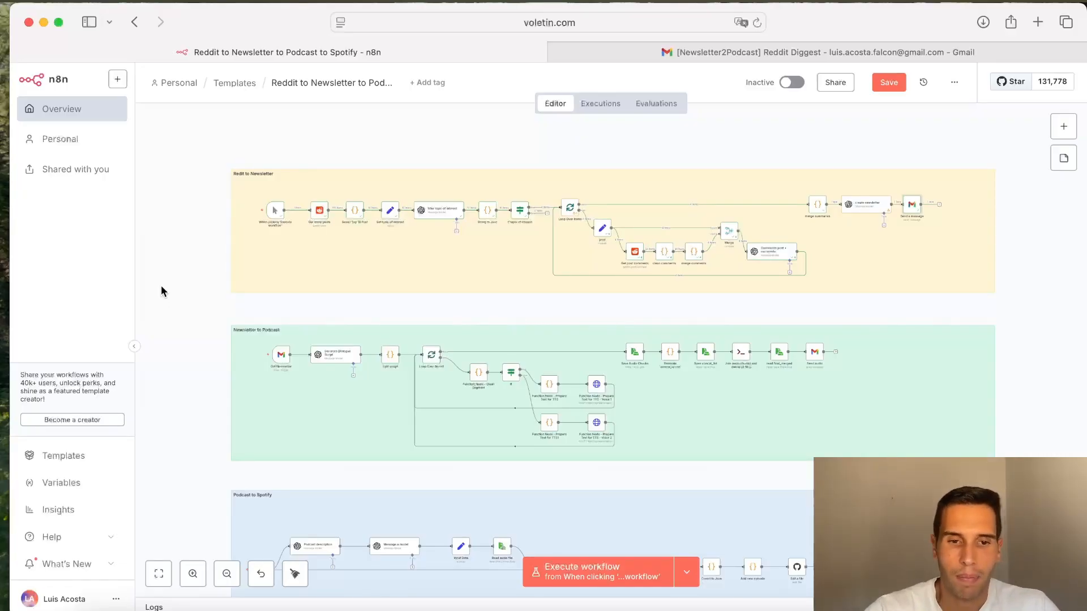
scroll(161, 286, down, 2)
mouse_move(260, 340)
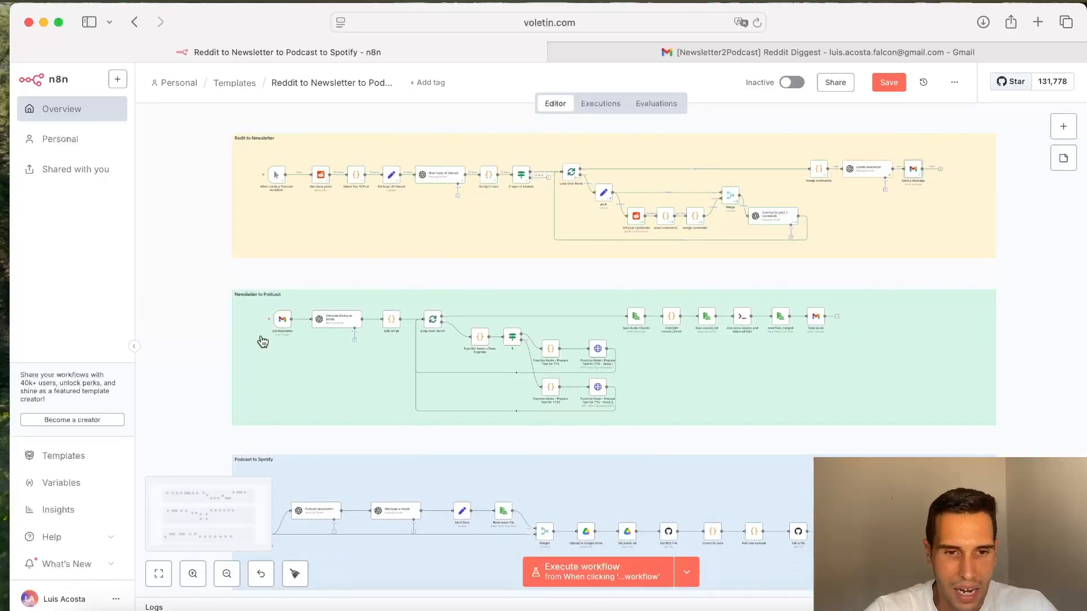
Step: Examine the Newsletter to Podcast section node by node, from Get Newsletter through the text-to-speech and audio-joining nodes
scroll(262, 340, up, 5)
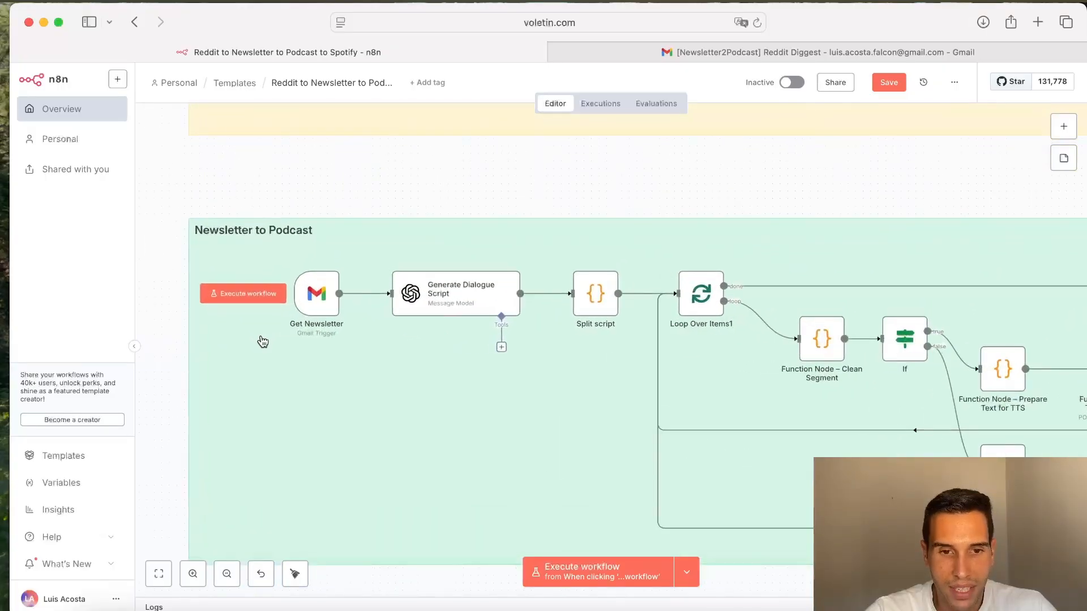
scroll(262, 339, down, 2)
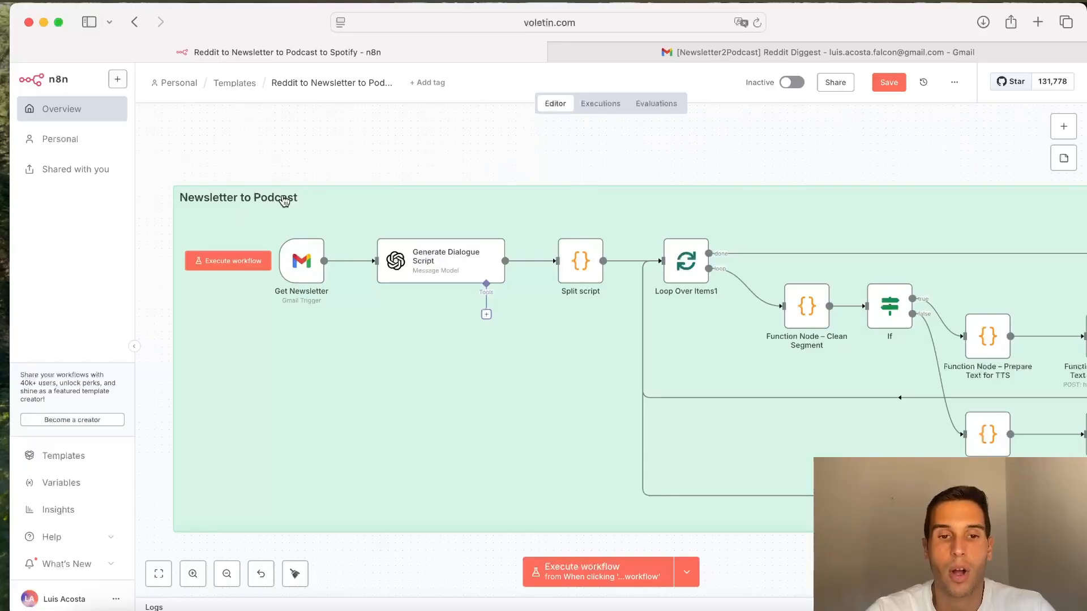
scroll(473, 487, right, 3)
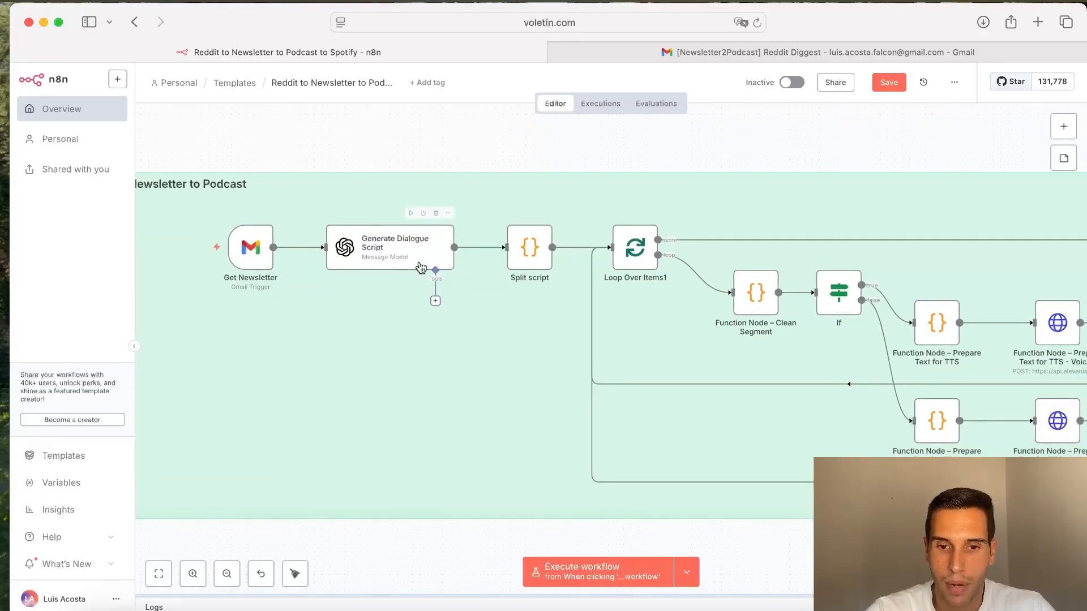
scroll(587, 413, right, 5)
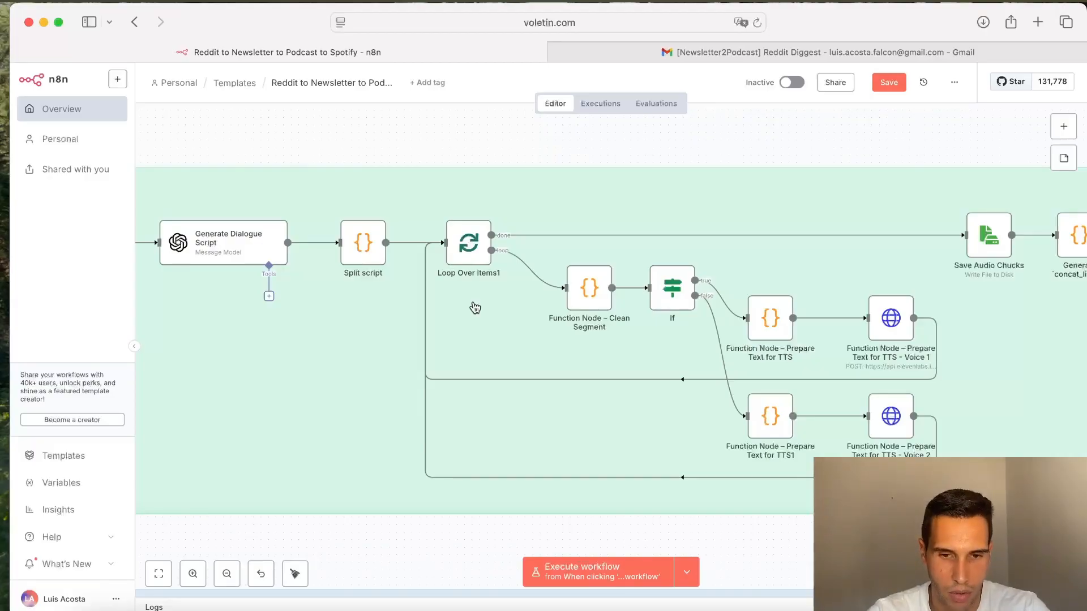
scroll(475, 307, right, 5)
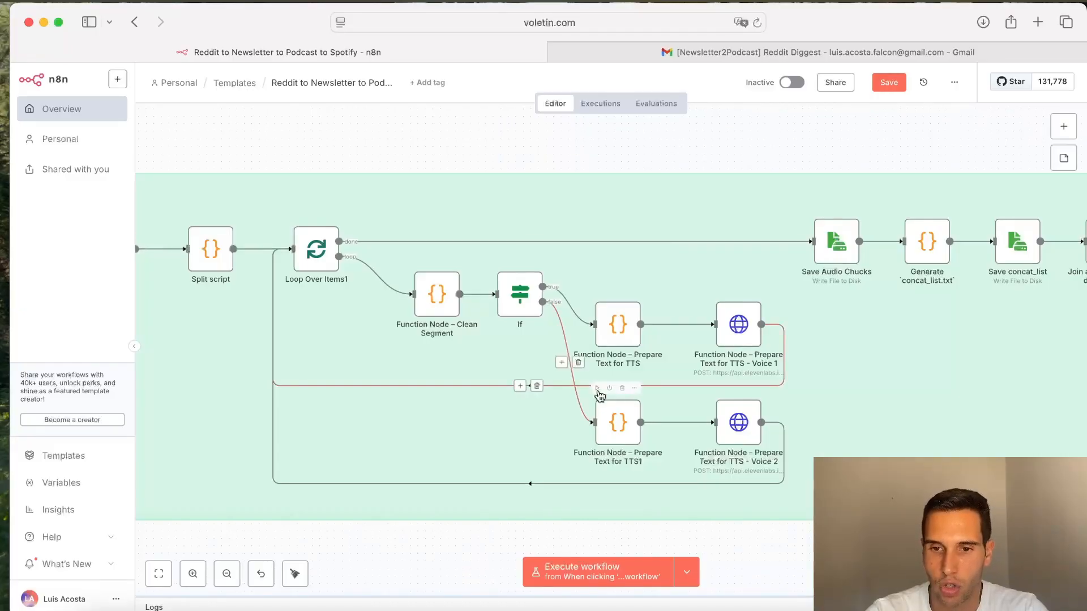
scroll(566, 374, right, 6)
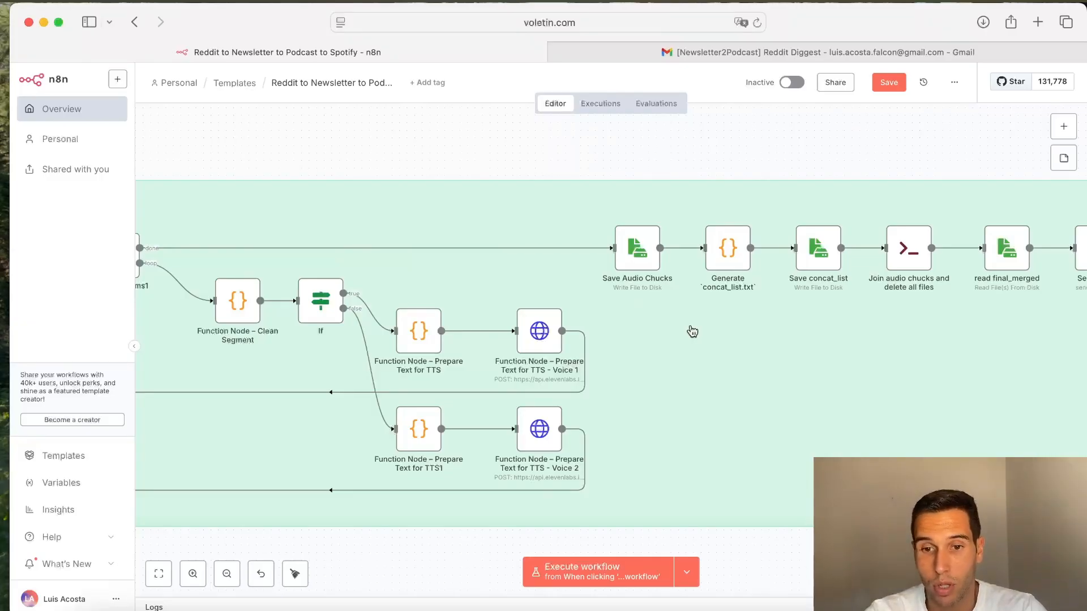
Step: Save the workflow
scroll(692, 331, right, 3)
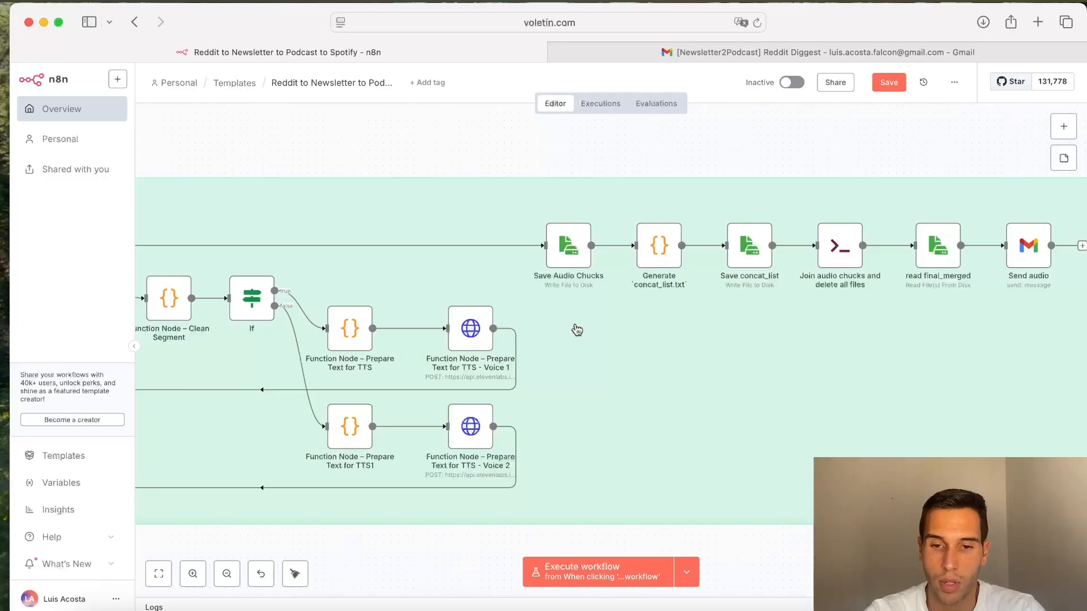
scroll(576, 330, right, 4)
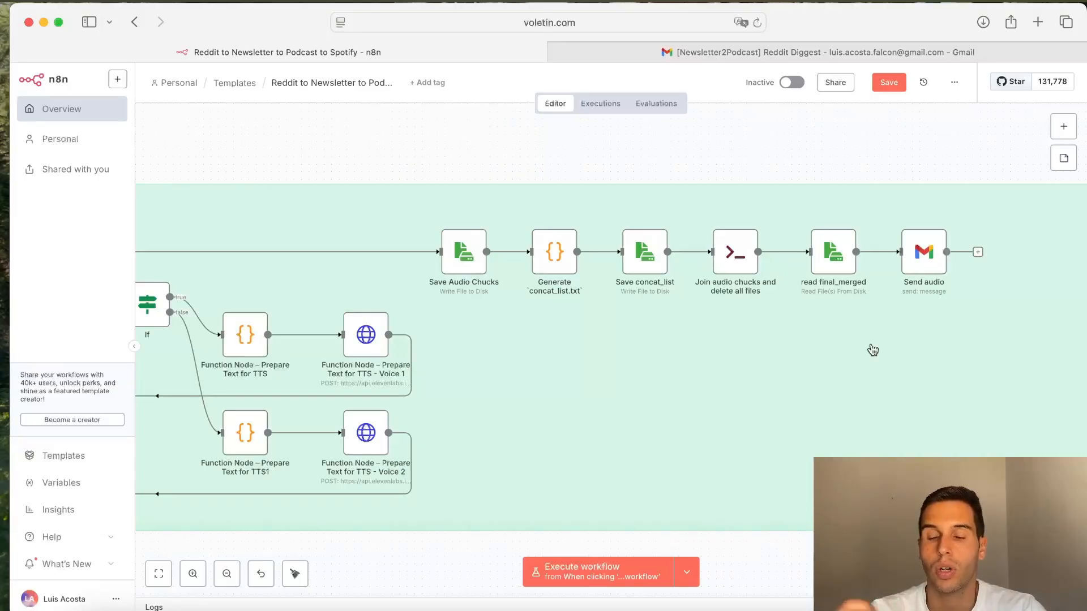
scroll(873, 350, left, 8)
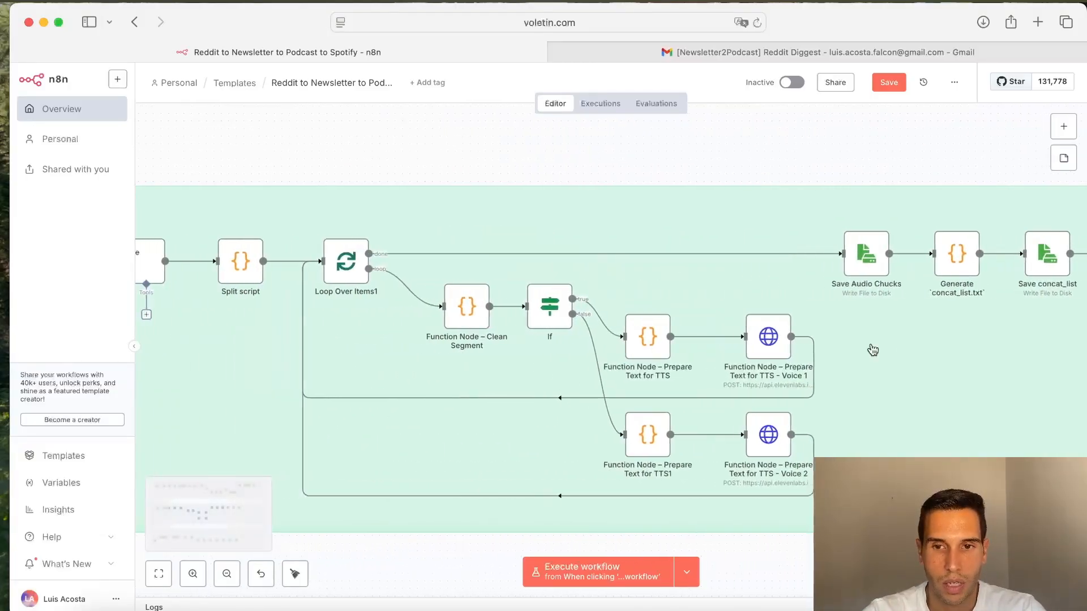
click(887, 87)
Step: Execute the workflow starting from the Get Newsletter trigger
scroll(617, 162, left, 8)
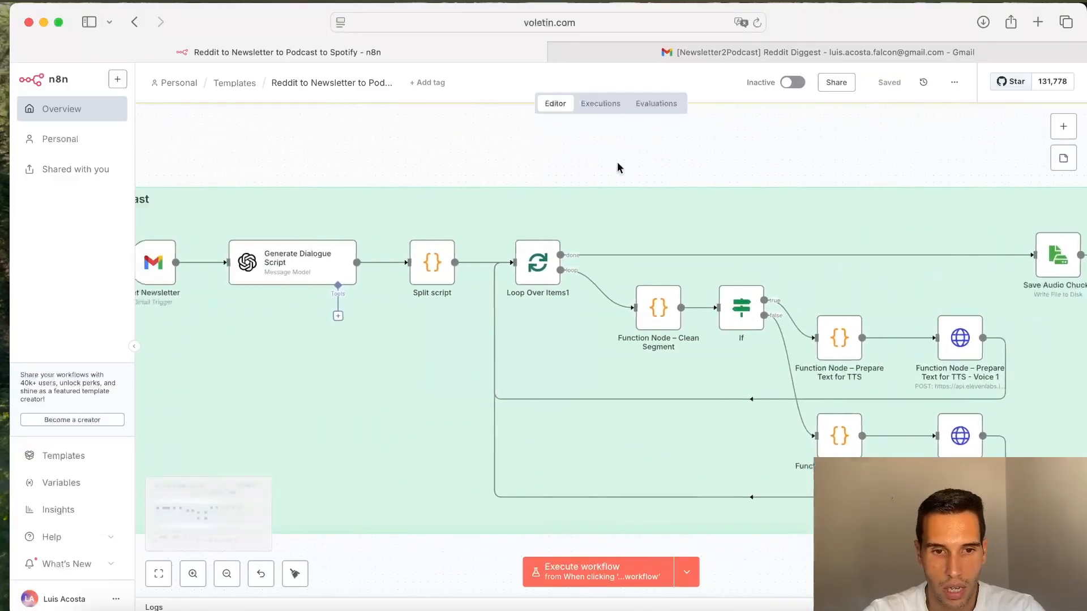
scroll(617, 162, right, 2)
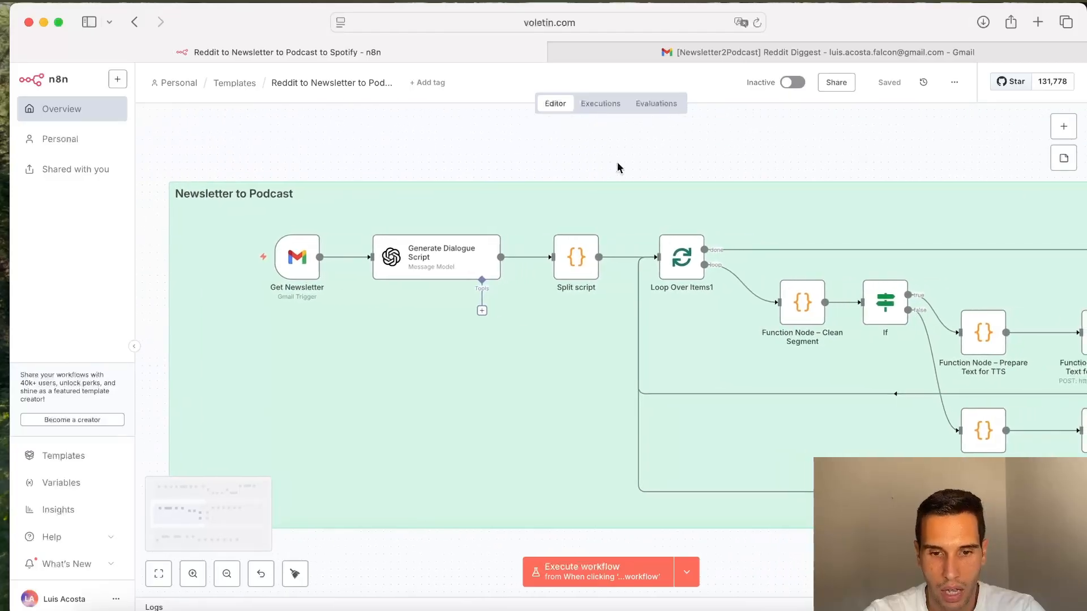
click(689, 575)
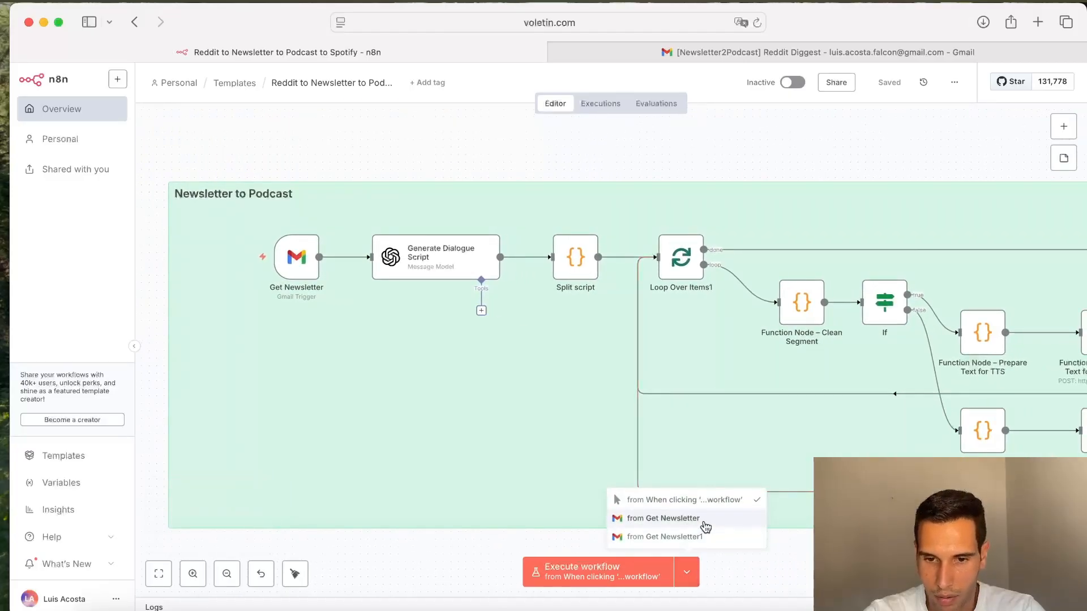
click(663, 518)
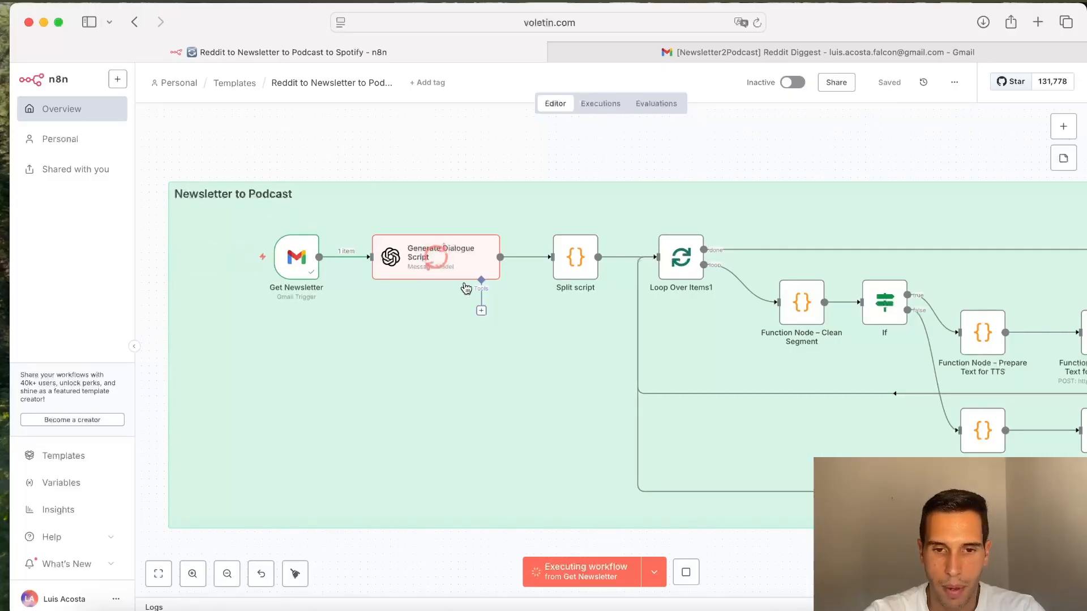
Step: Open the Generate Dialogue Script node and read its prompt's structure, requirements and voice1/voice2 speaker tags
double_click(462, 256)
click(757, 422)
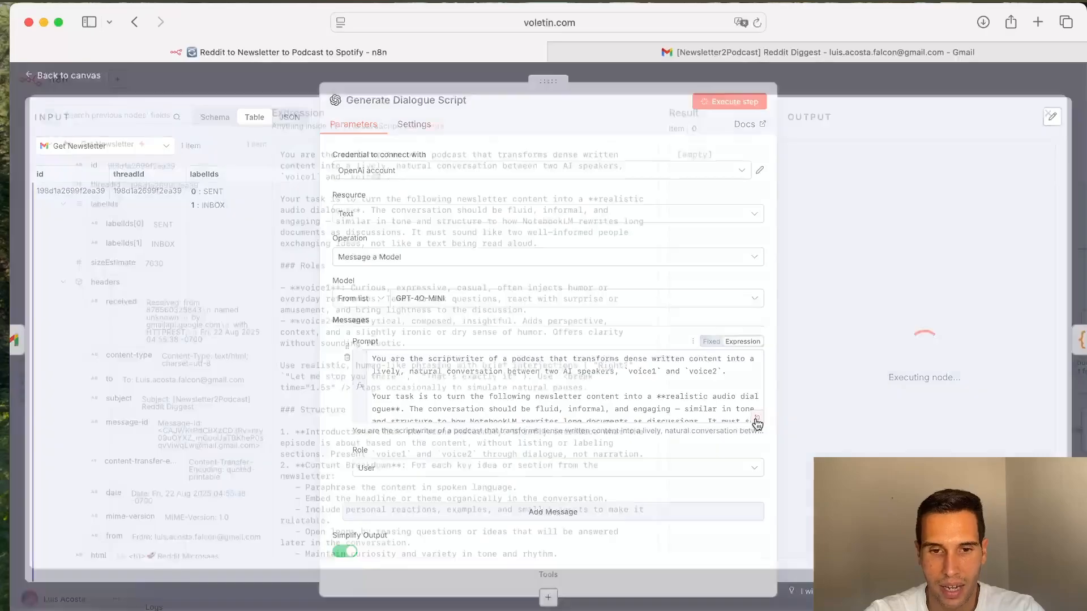
scroll(521, 328, down, 5)
scroll(522, 328, down, 4)
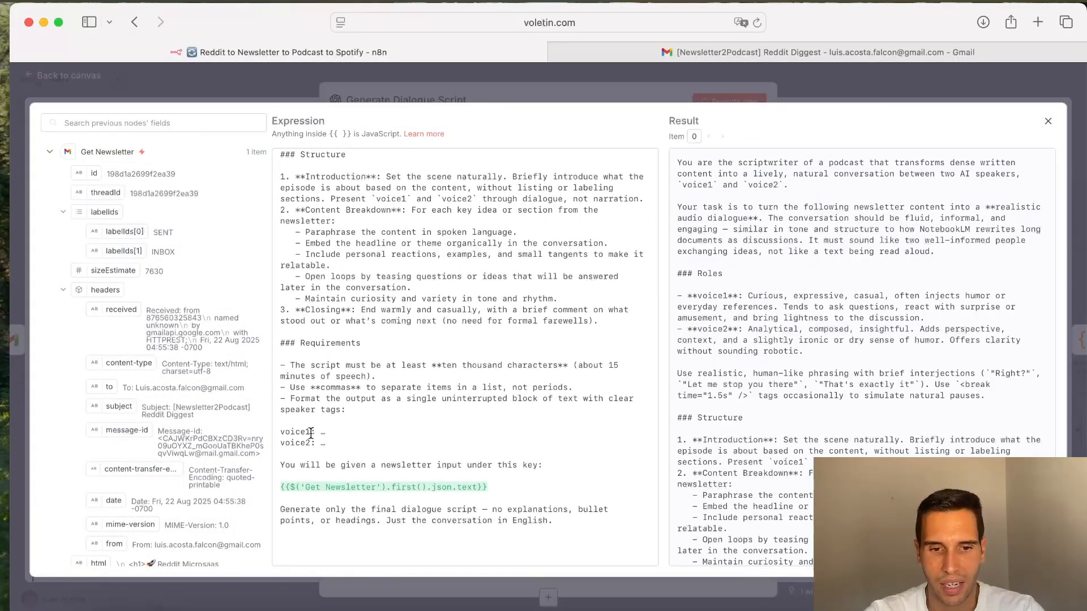
drag(337, 443, 278, 439)
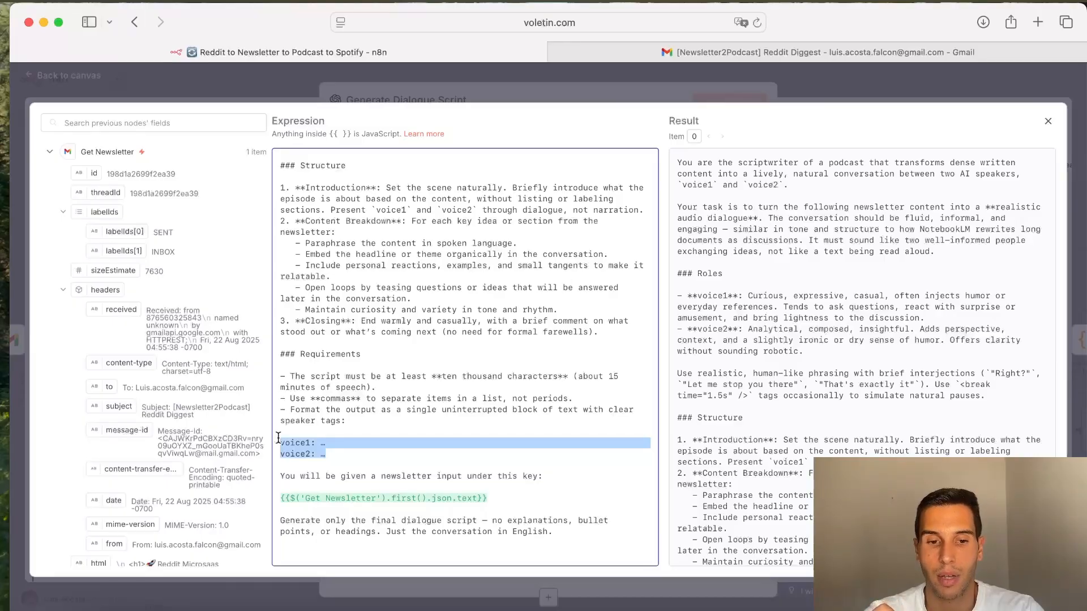
click(320, 444)
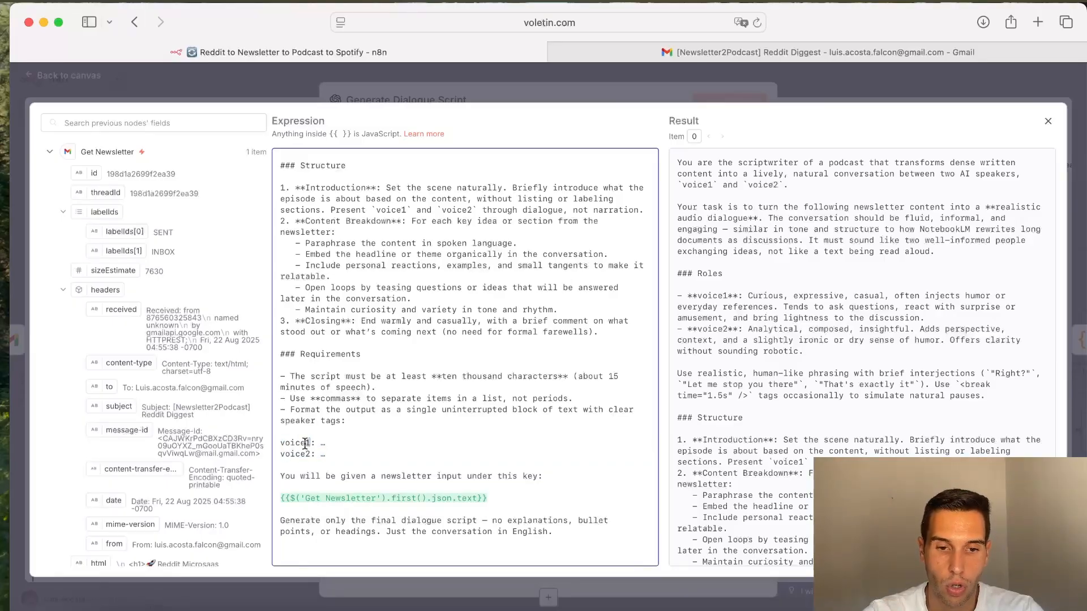
drag(315, 443, 271, 447)
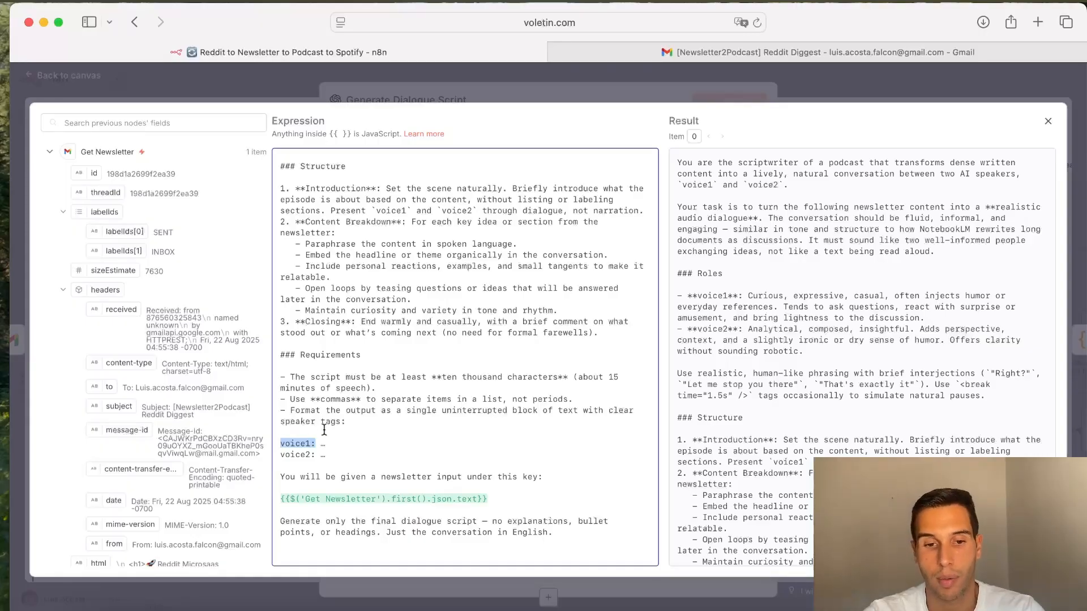
drag(316, 455, 276, 454)
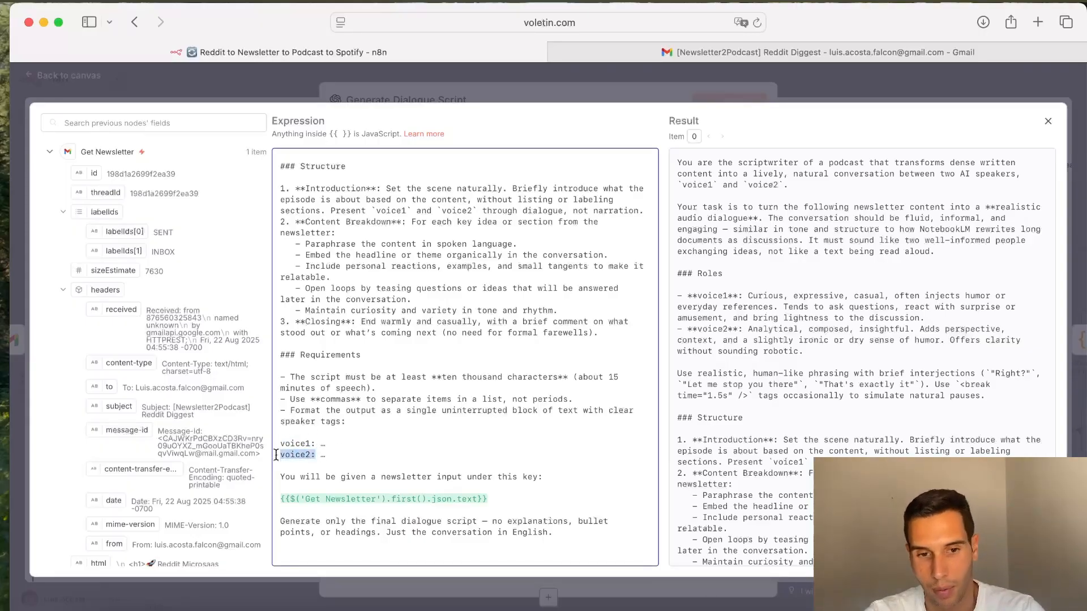
click(330, 455)
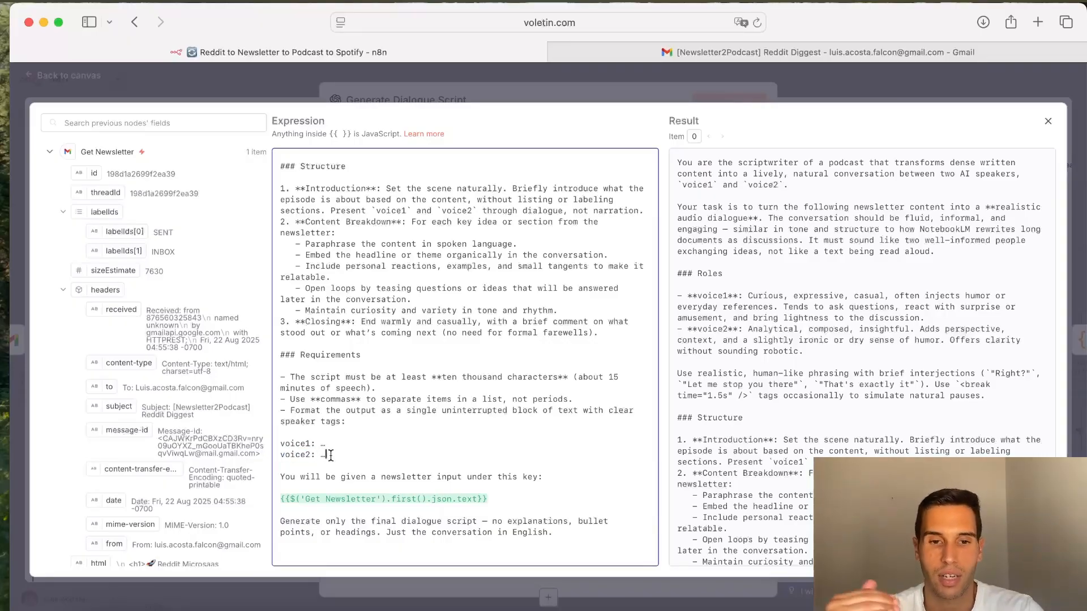
click(551, 90)
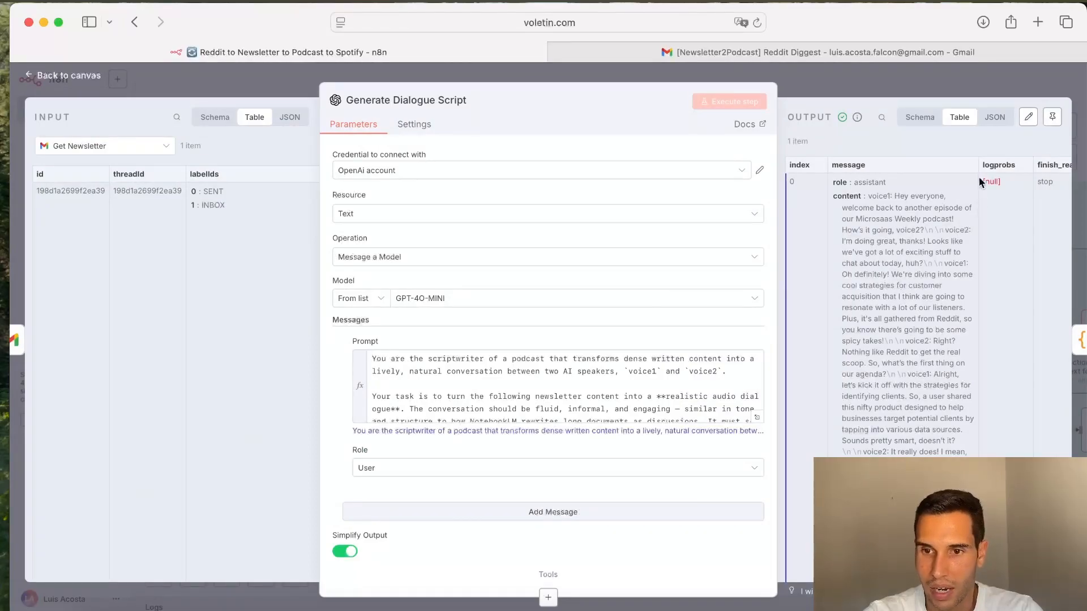
click(897, 87)
Step: Reopen the Generate Dialogue Script node and examine its generated dialogue output next to the prompt
scroll(560, 280, right, 3)
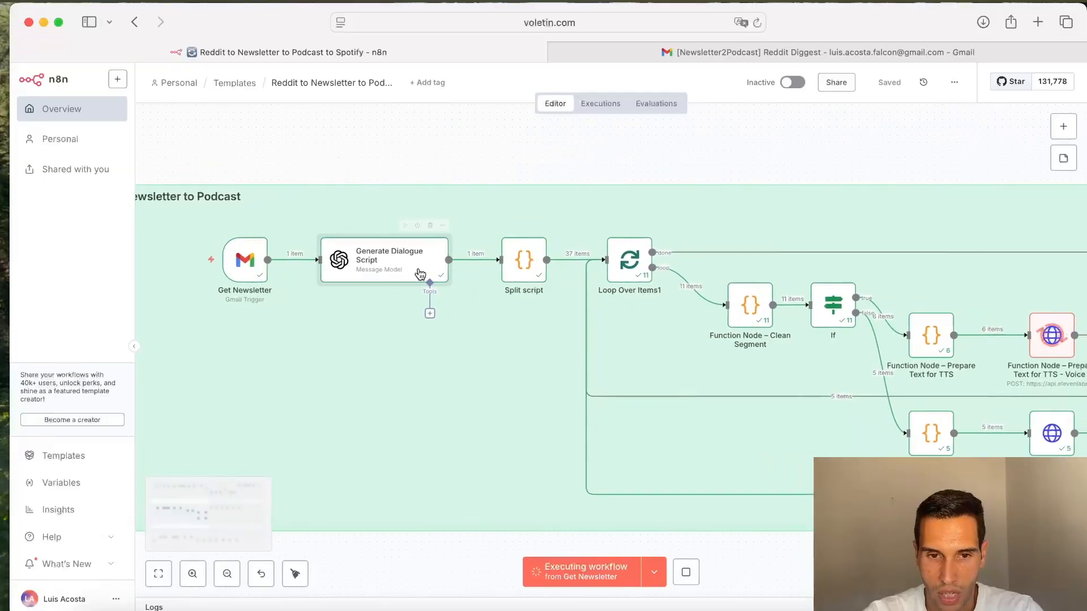
double_click(411, 275)
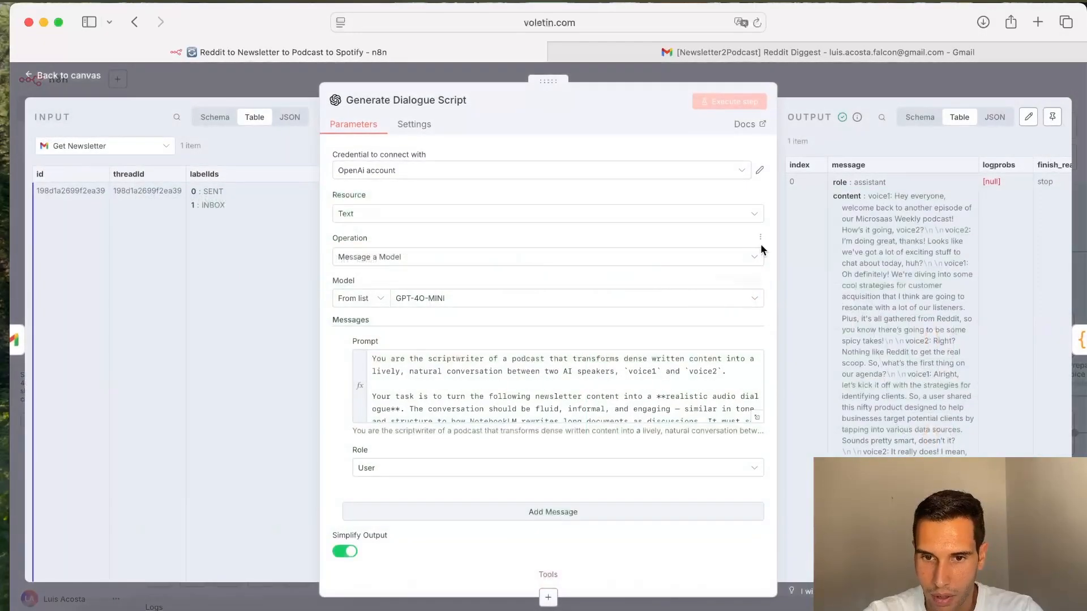
drag(774, 242, 545, 249)
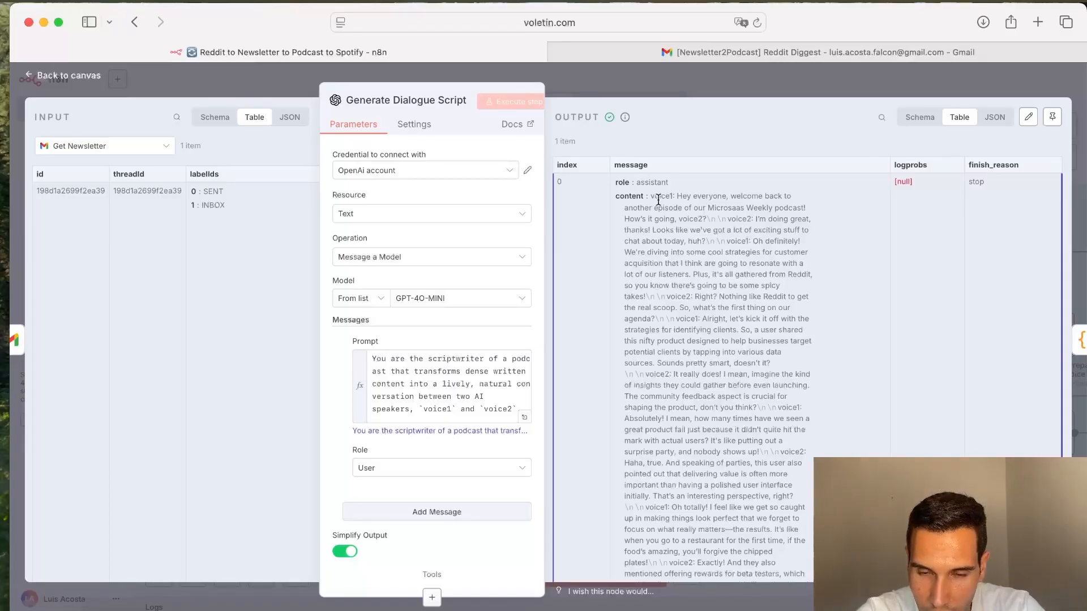
drag(652, 199, 668, 217)
click(676, 198)
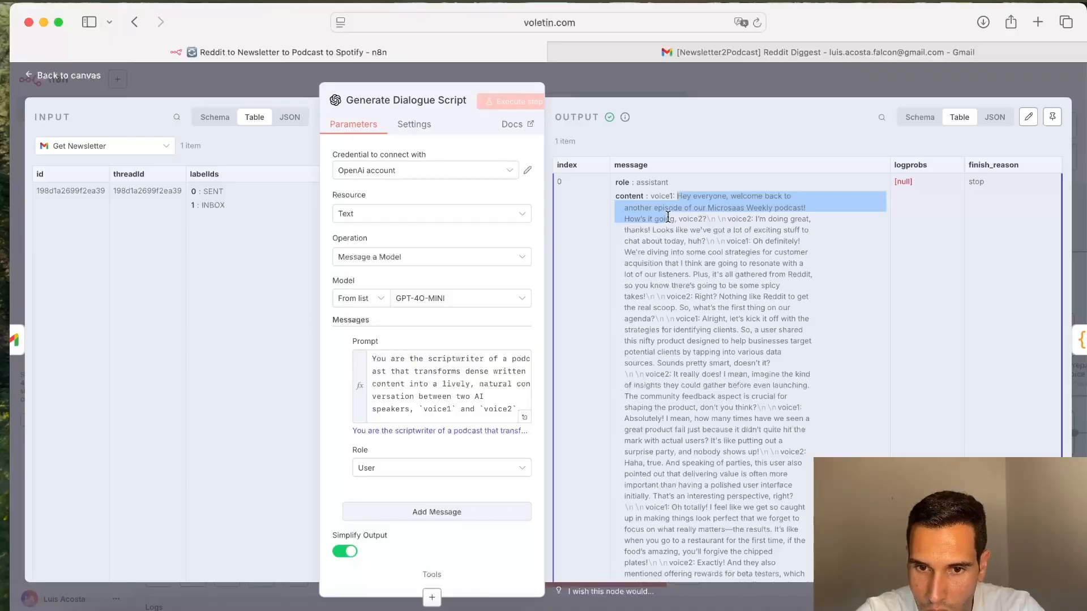
drag(752, 219, 678, 219)
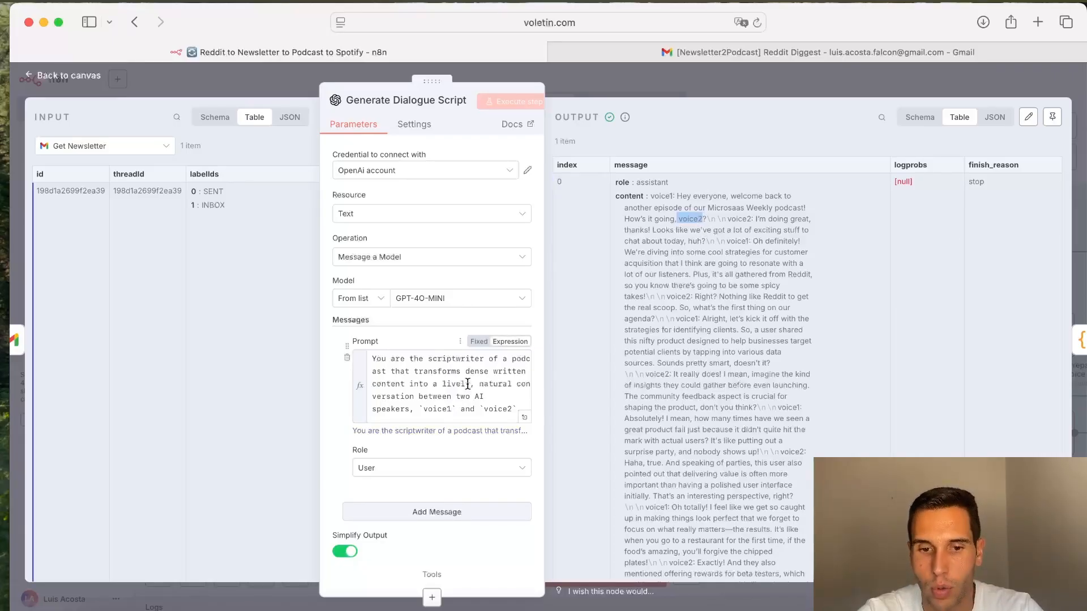
scroll(468, 384, down, 10)
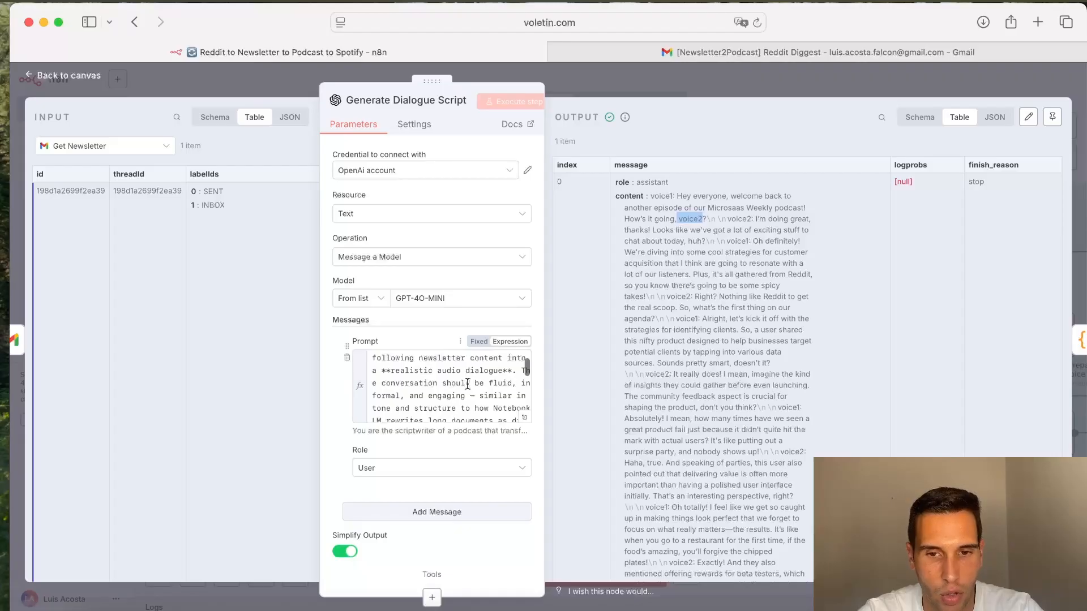
scroll(468, 379, down, 6)
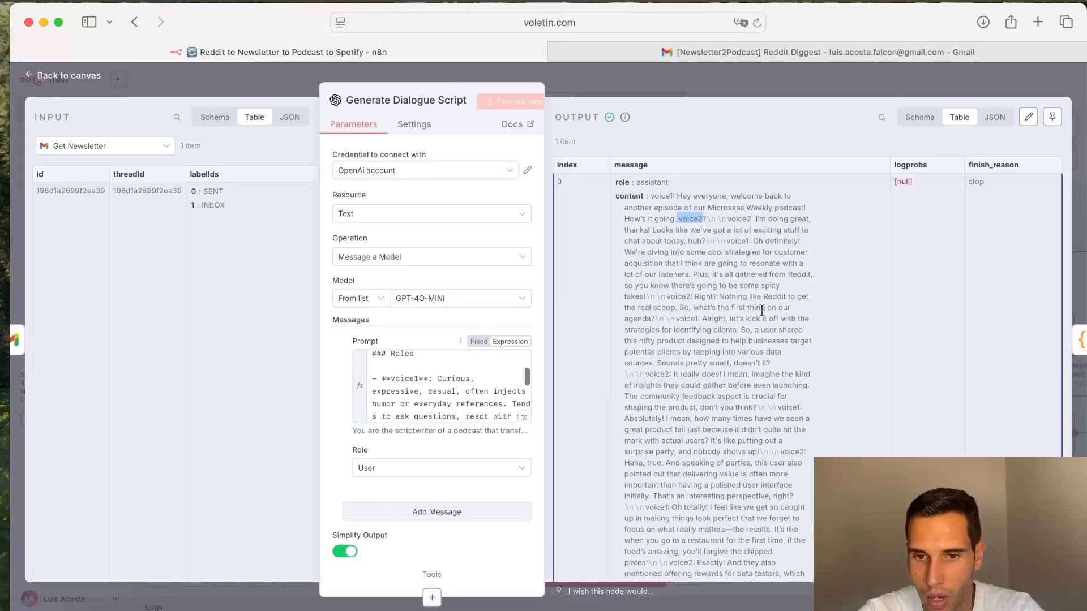
scroll(451, 388, down, 5)
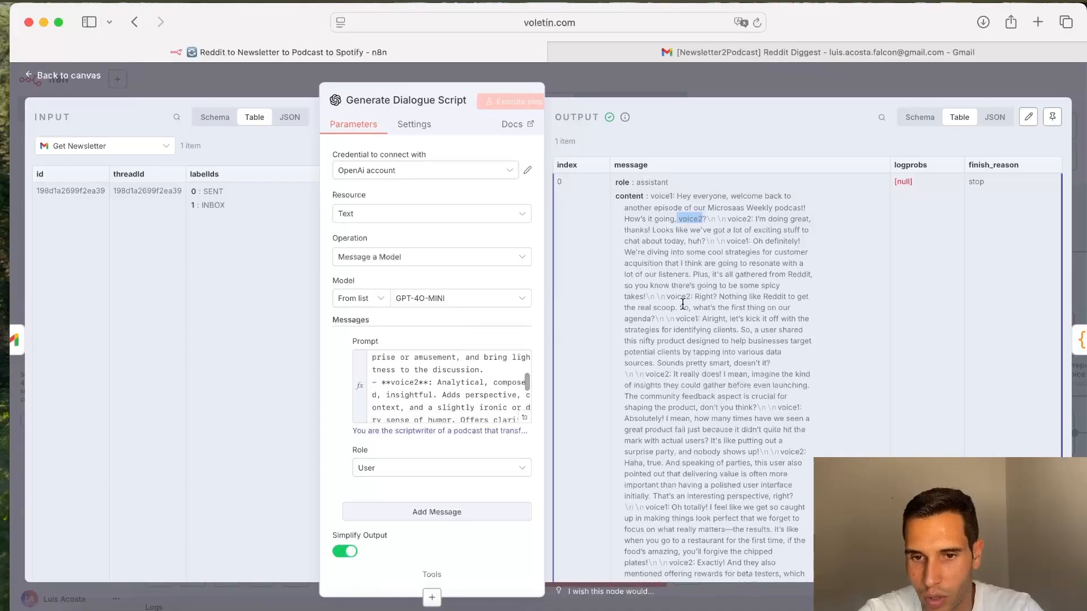
click(696, 219)
drag(707, 219, 681, 219)
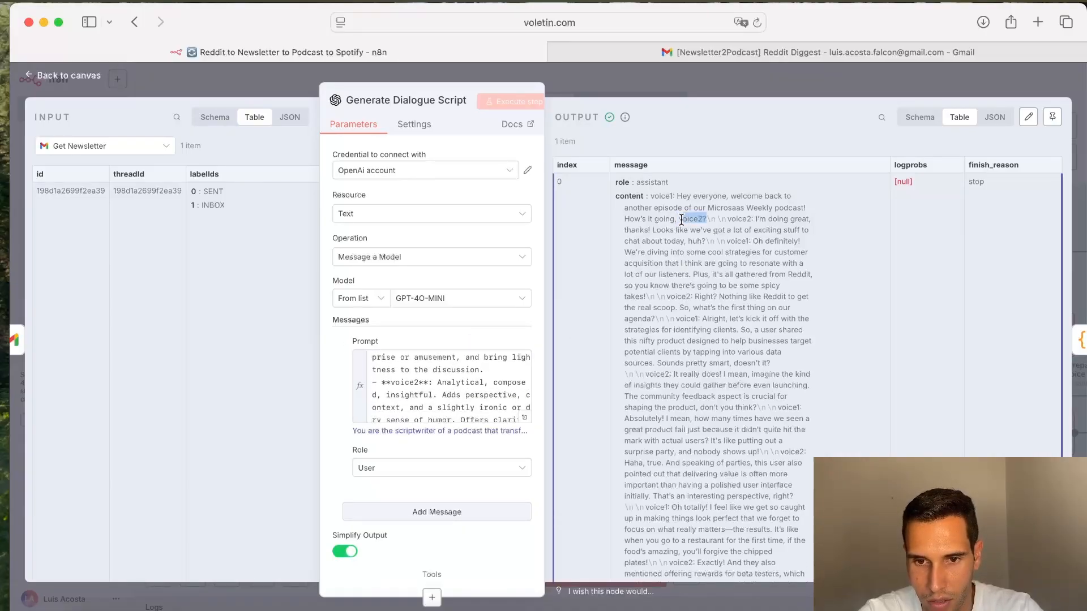
key(Escape)
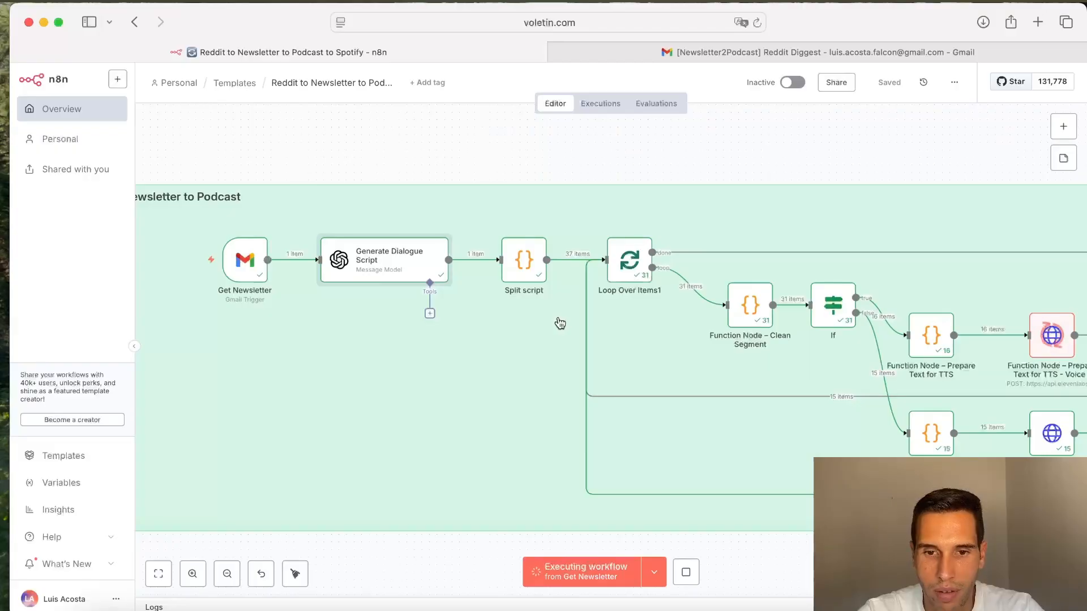
Step: Open the Split script node and examine its code and the resulting voice segments
double_click(518, 271)
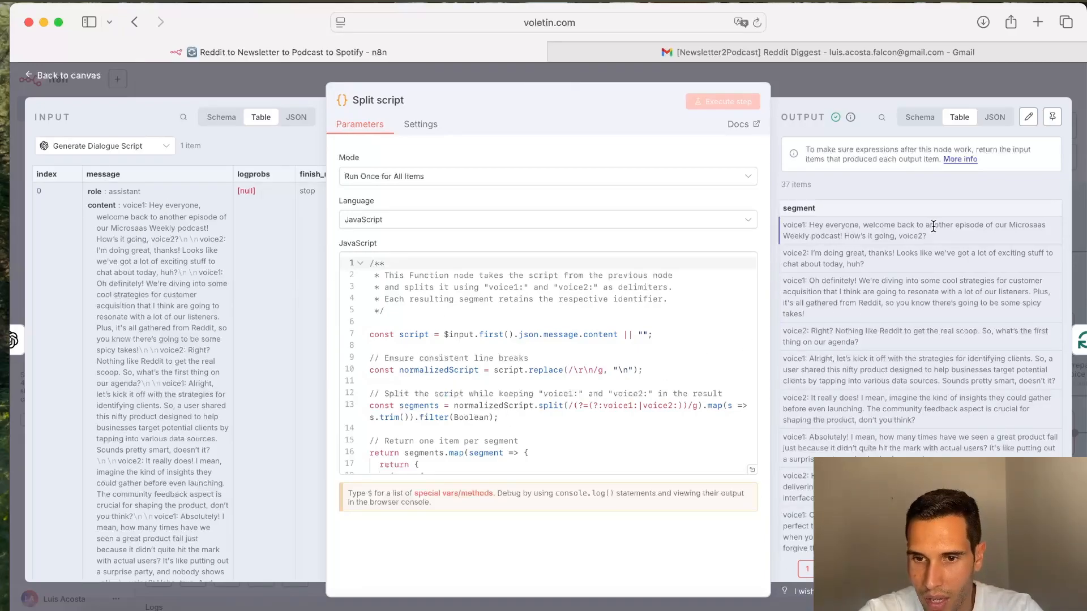
drag(938, 241, 783, 280)
click(823, 234)
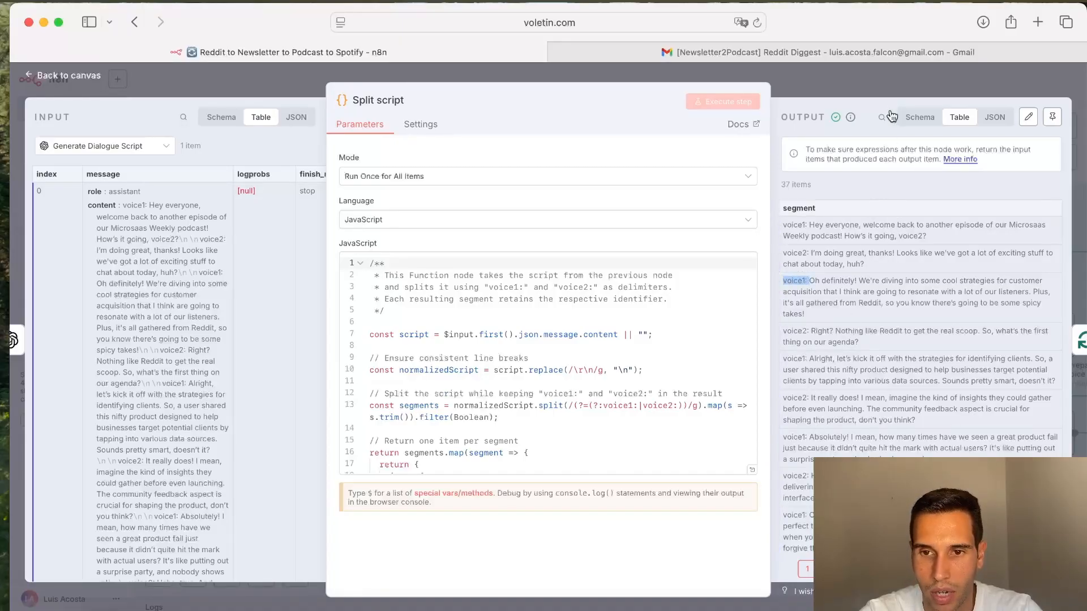
click(889, 86)
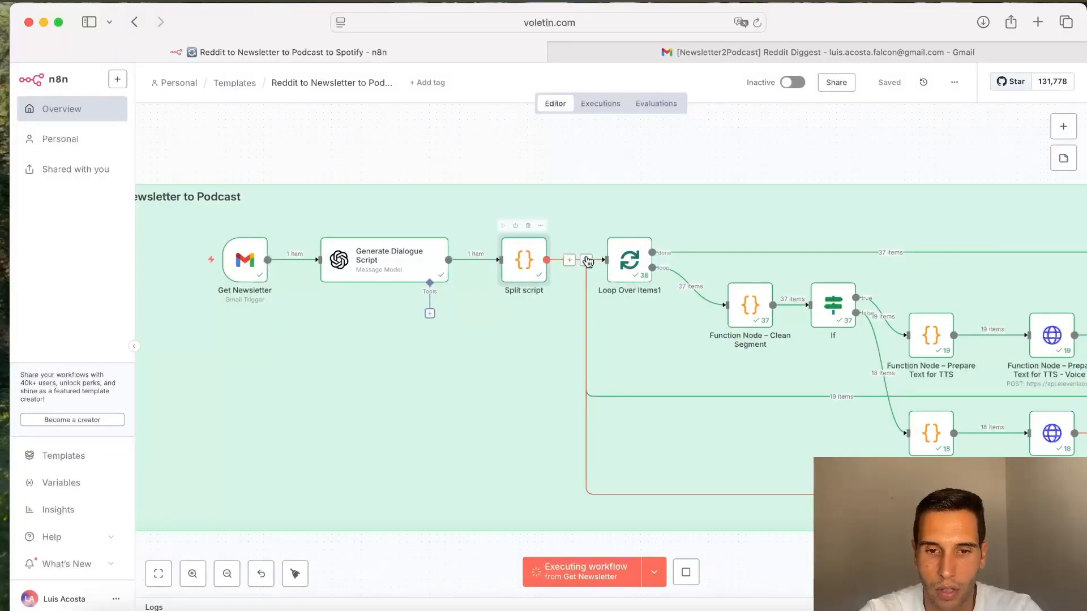
Step: Open the Clean Segment function node and review its code and cleaned text output
scroll(635, 285, right, 5)
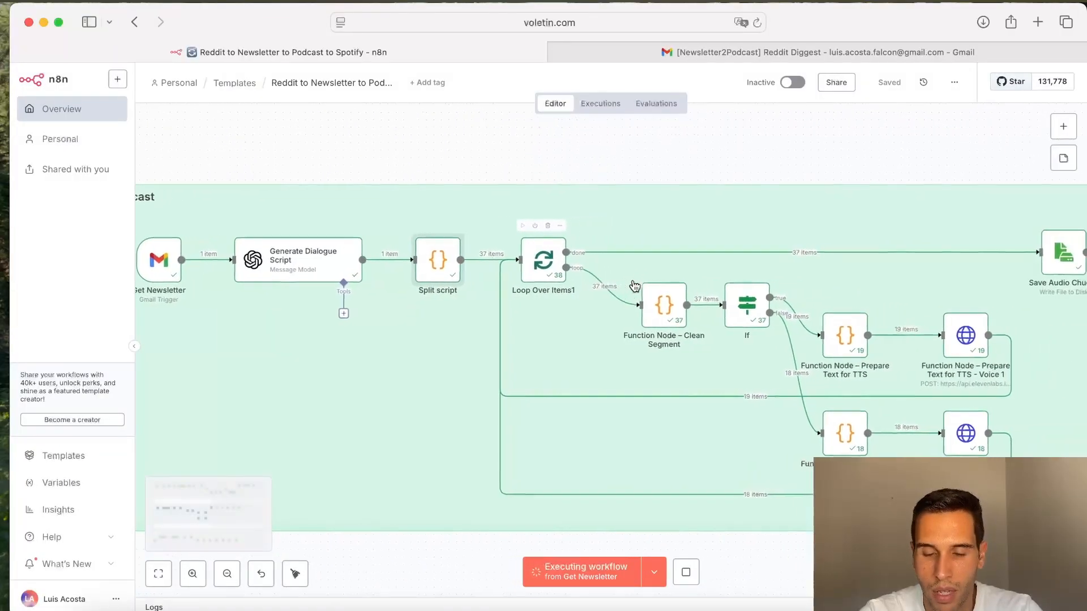
scroll(633, 280, right, 1)
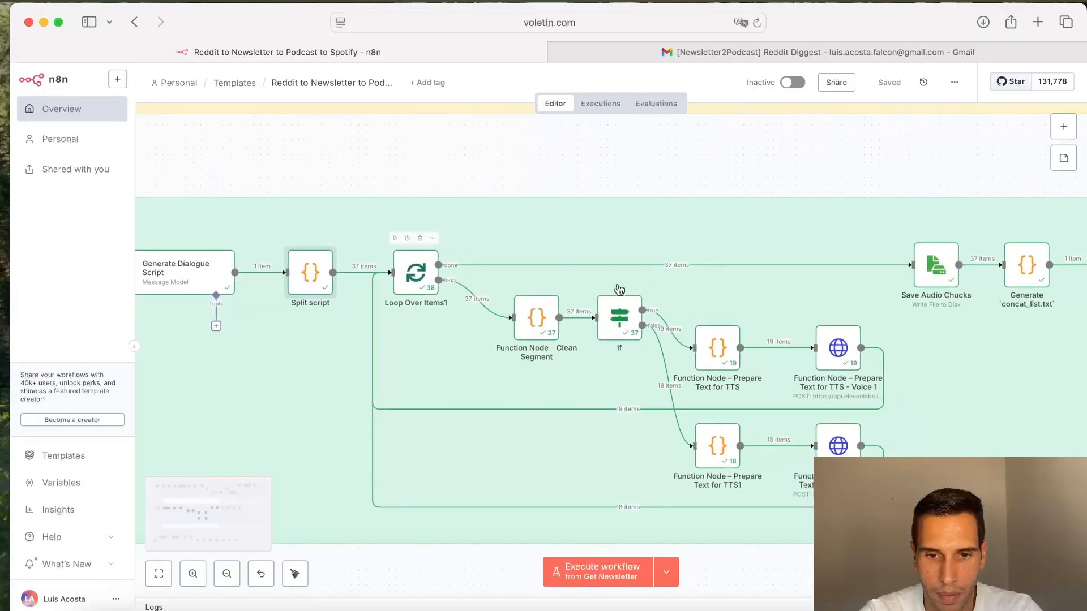
double_click(535, 322)
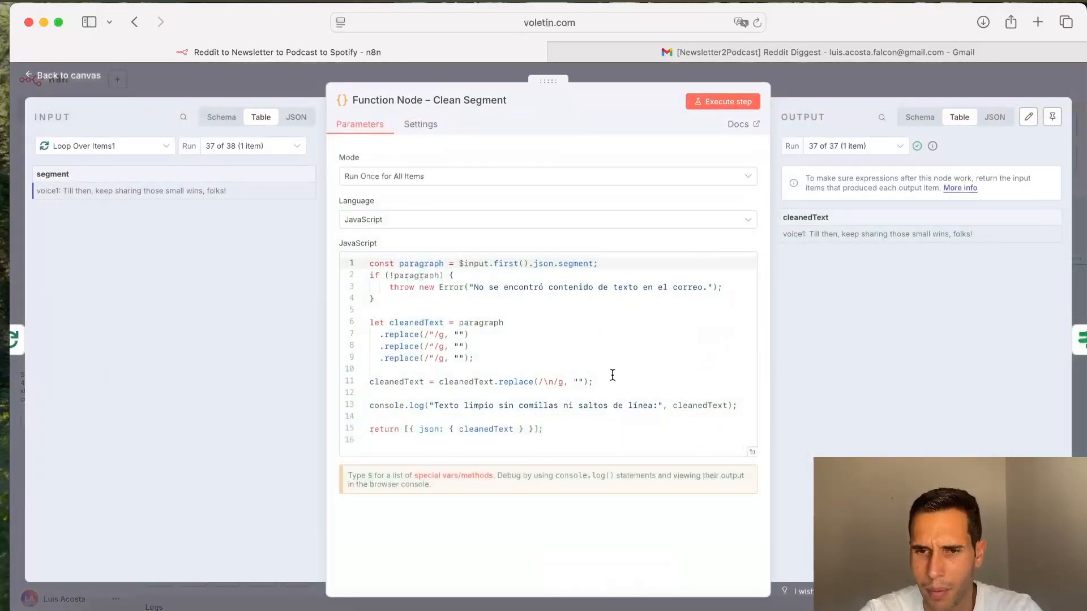
click(865, 90)
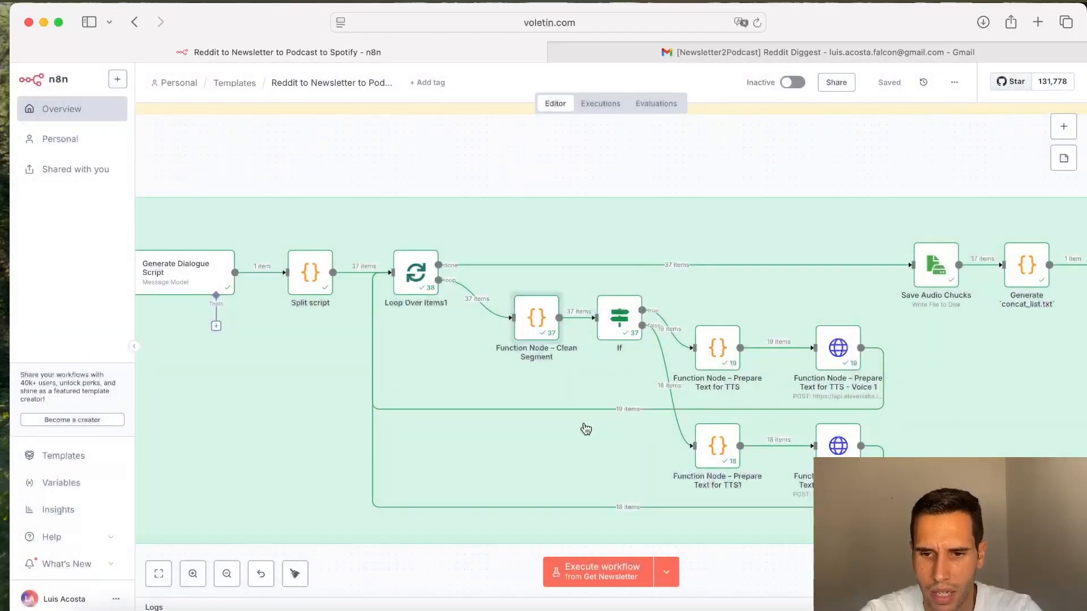
Step: Open the If node and inspect its condition checking whether the cleaned text contains voice1:
scroll(586, 429, right, 3)
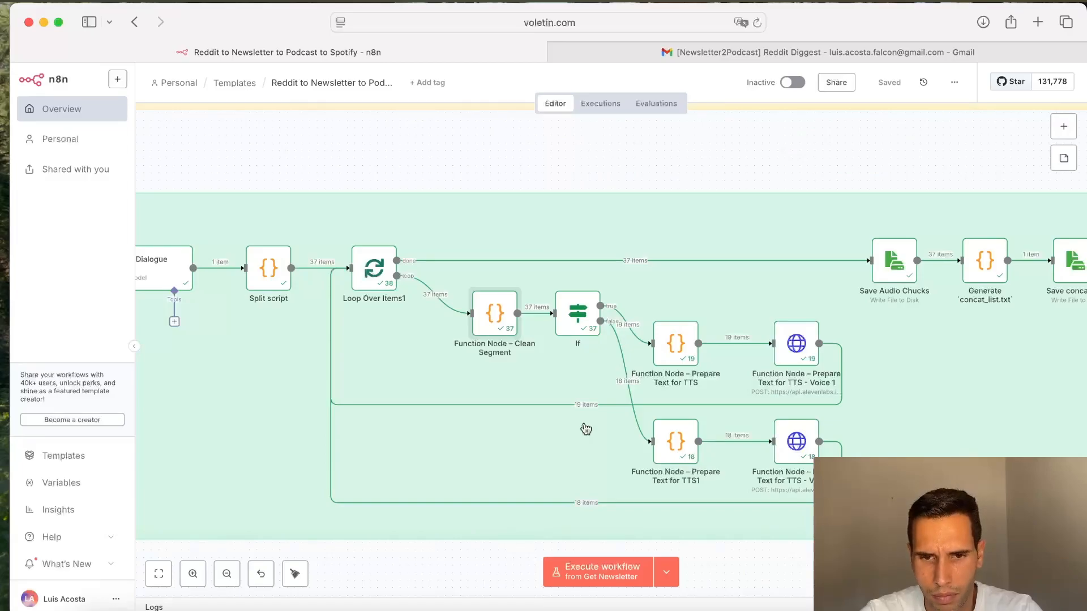
double_click(569, 322)
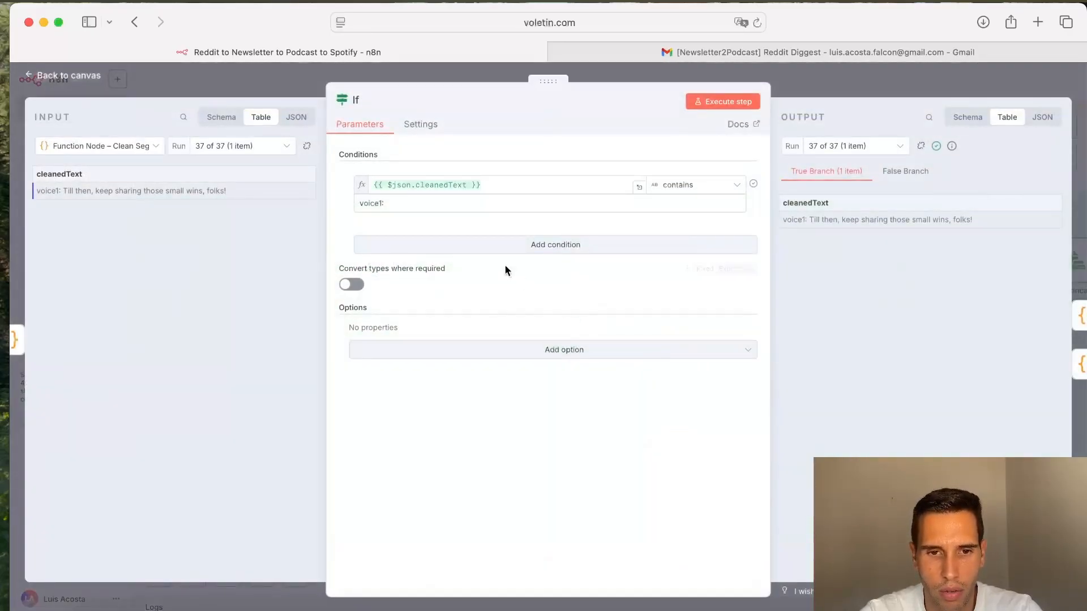
drag(405, 206, 349, 206)
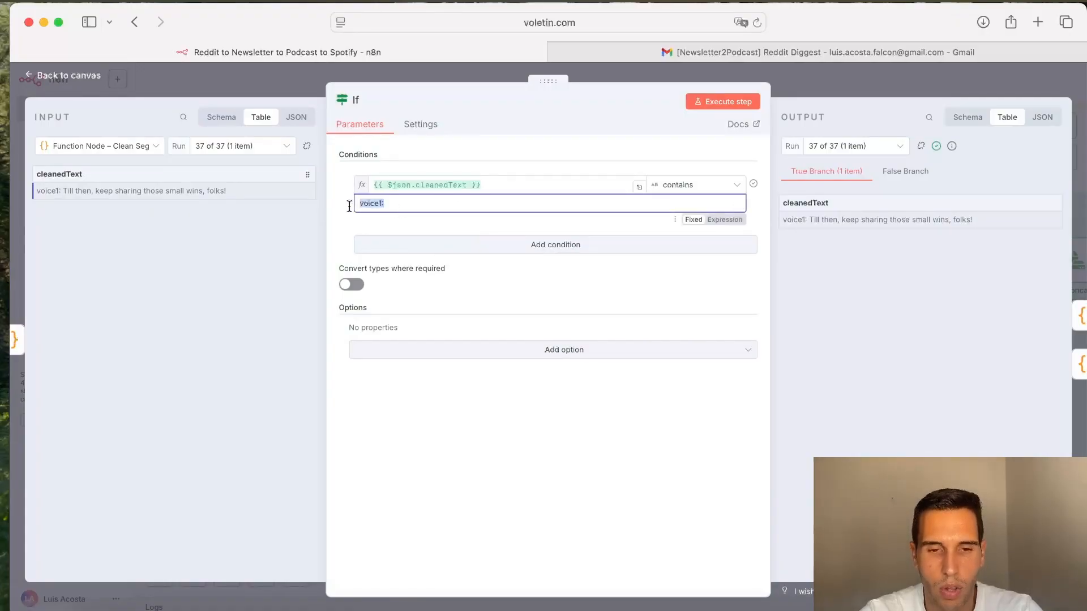
click(854, 80)
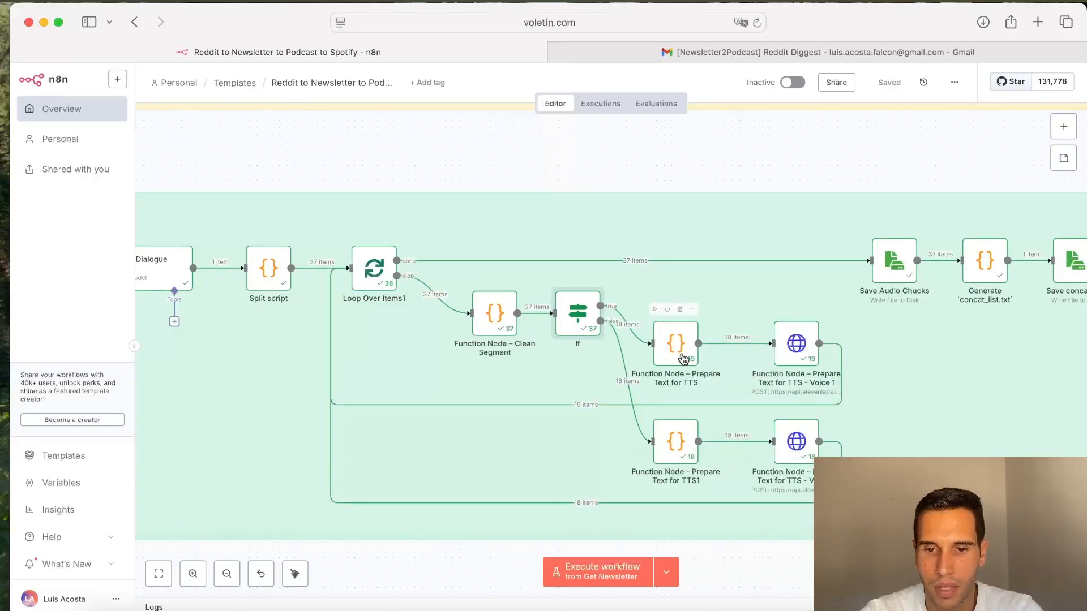
Step: Open the Prepare Text for TTS function node and read through its code and output
double_click(683, 359)
scroll(582, 376, down, 1)
scroll(582, 376, down, 3)
scroll(582, 376, up, 3)
scroll(582, 376, down, 5)
scroll(582, 376, up, 5)
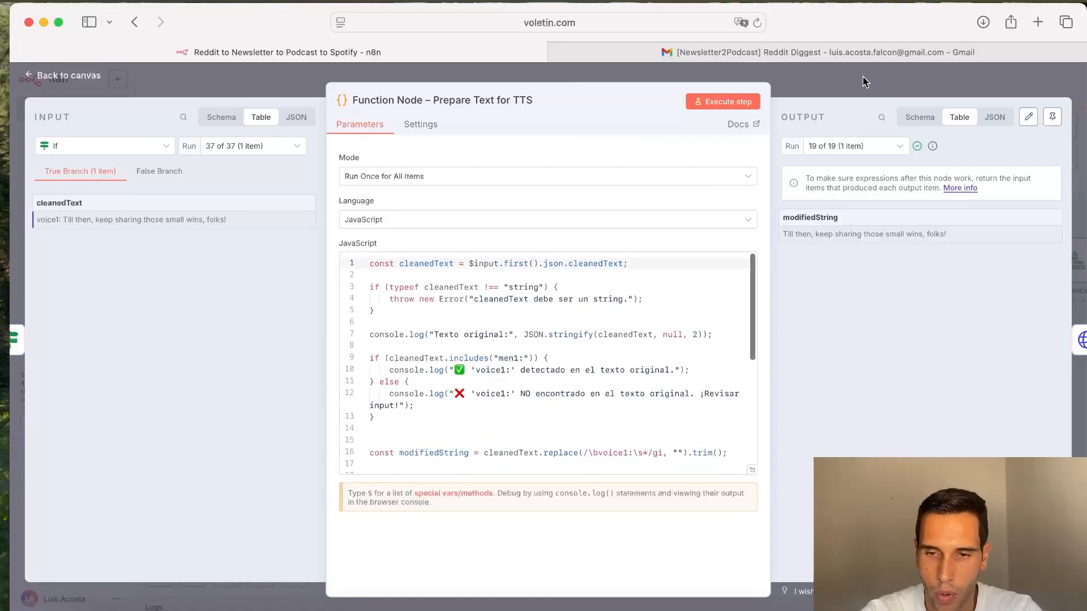
click(852, 90)
scroll(834, 359, right, 3)
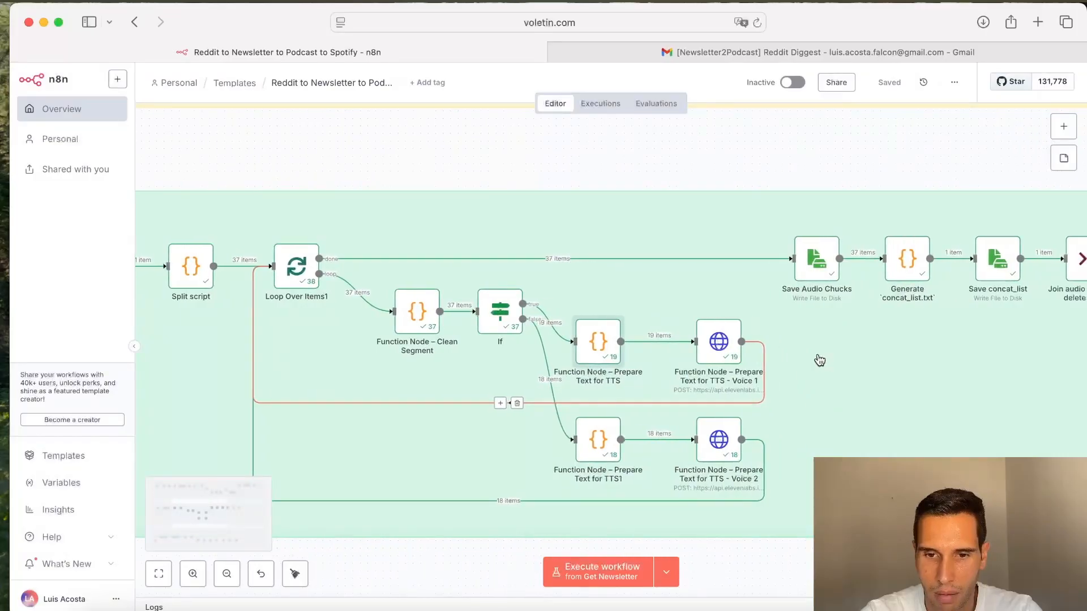
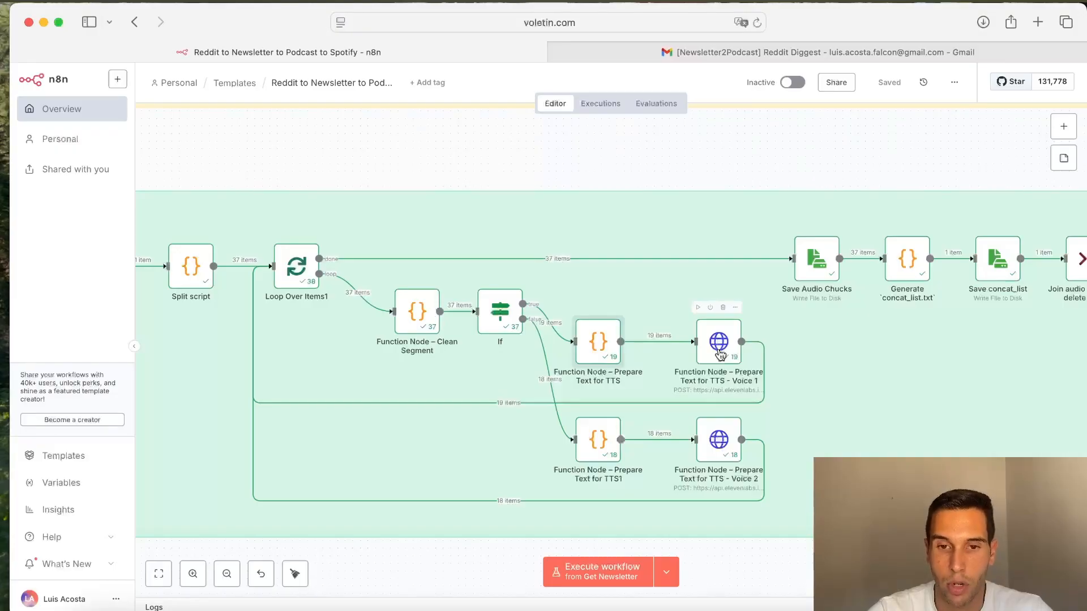
Step: Open the ElevenLabs website in a new page and go to its Voices library
click(601, 51)
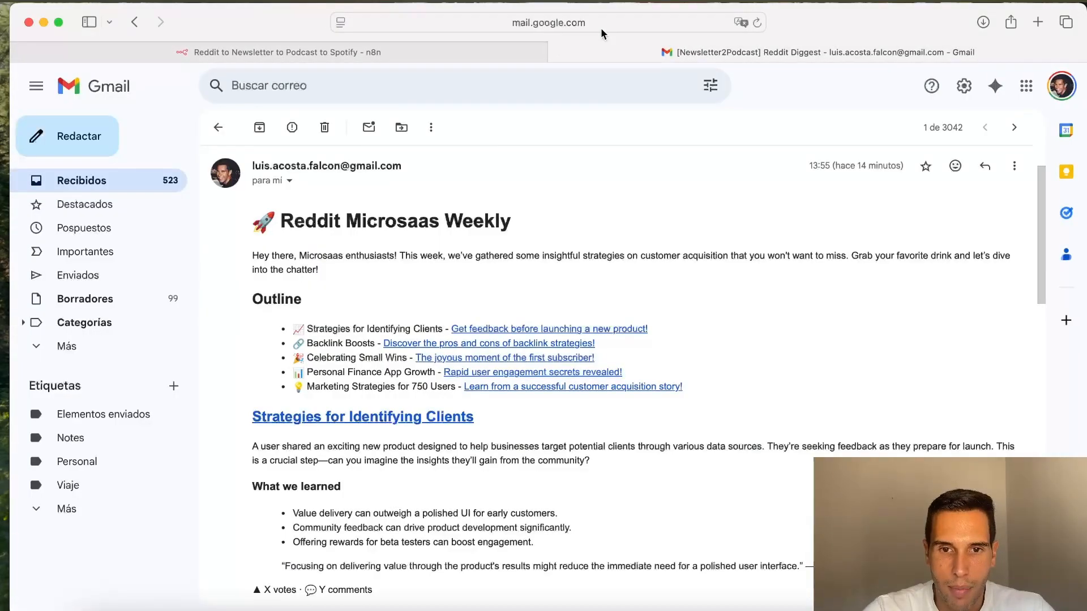
click(601, 28)
text(eleven)
key(Return)
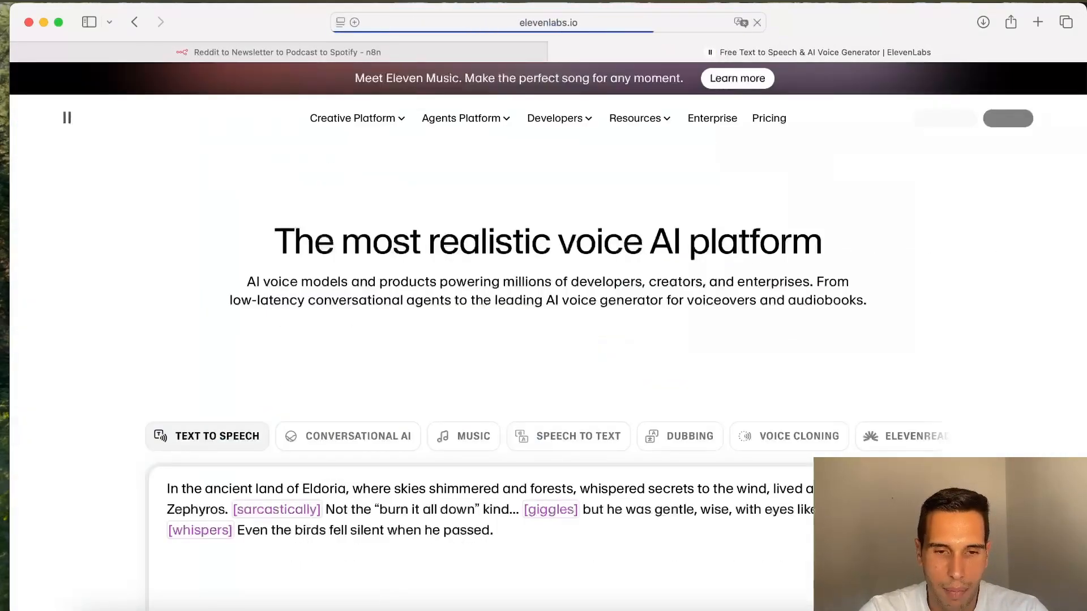
click(1019, 120)
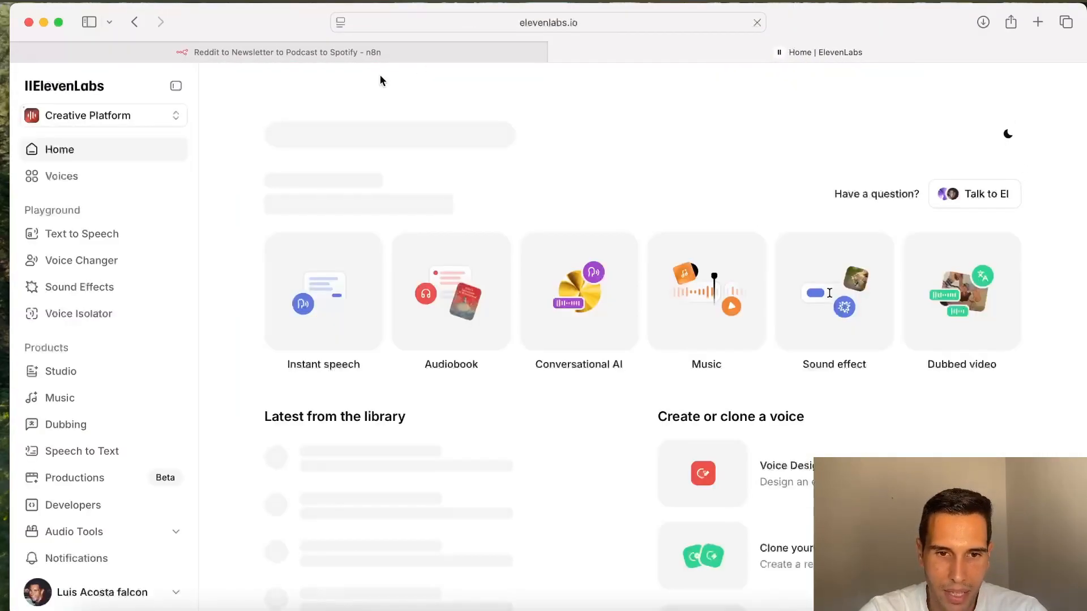
click(62, 176)
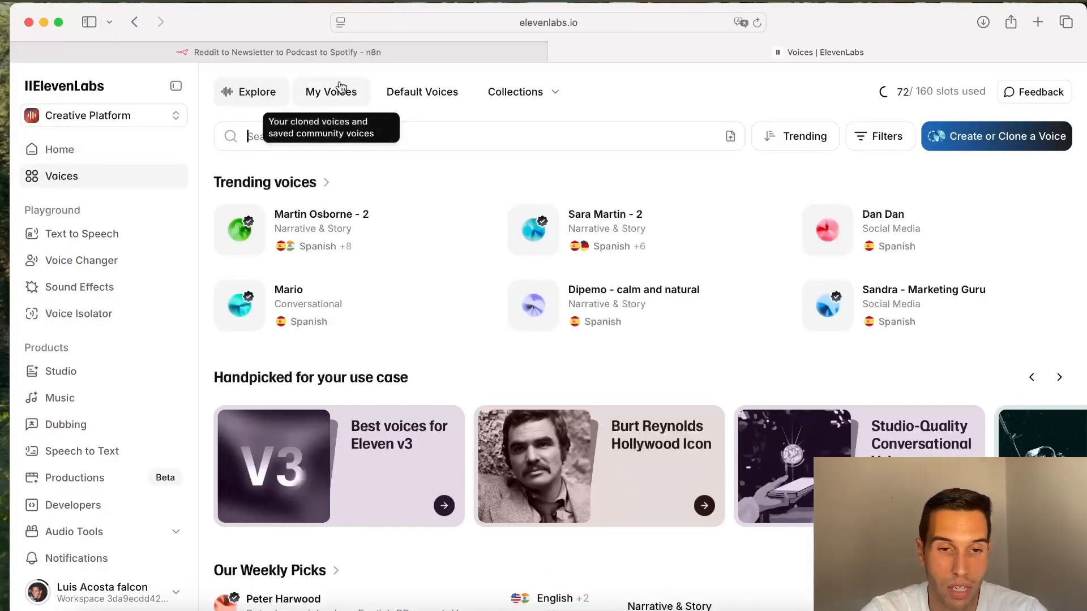
Step: Filter the voice library by Male gender, Old age, High-Quality and the Advertisement category
mouse_move(425, 206)
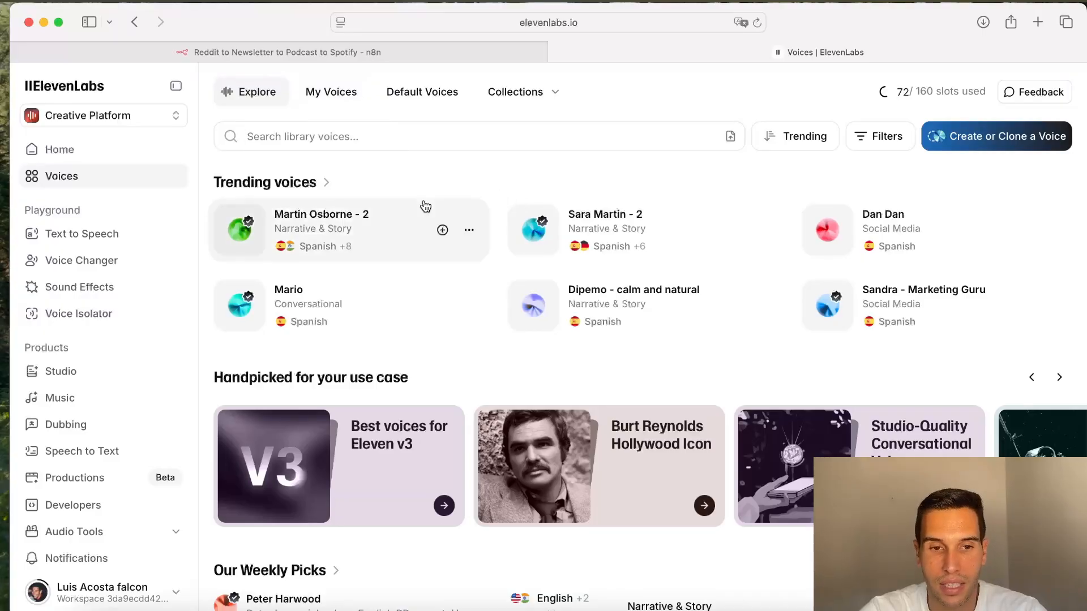
scroll(426, 206, down, 3)
scroll(425, 206, up, 1)
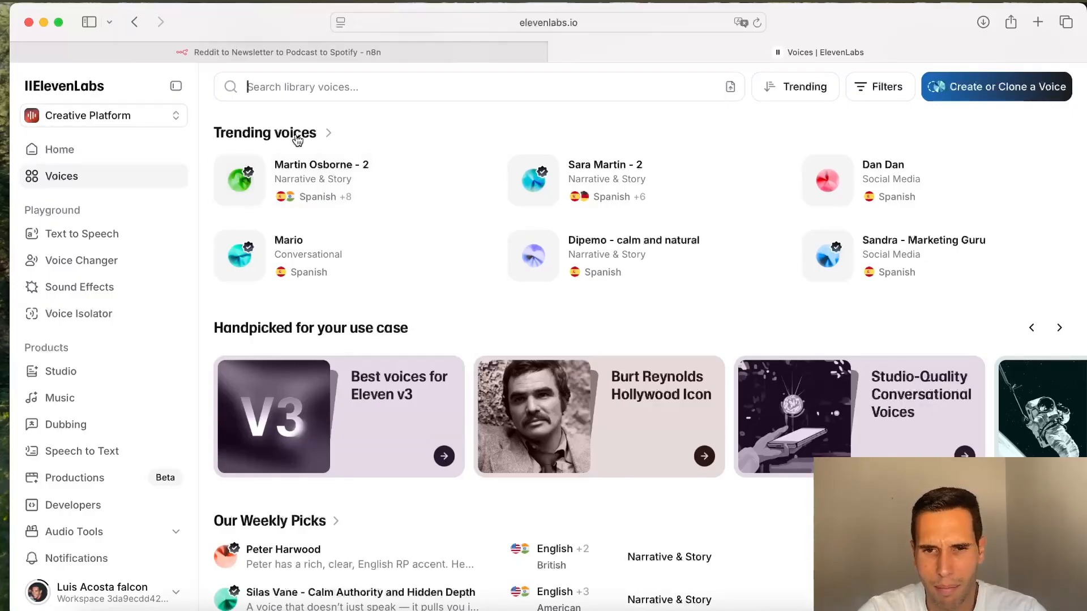
click(906, 96)
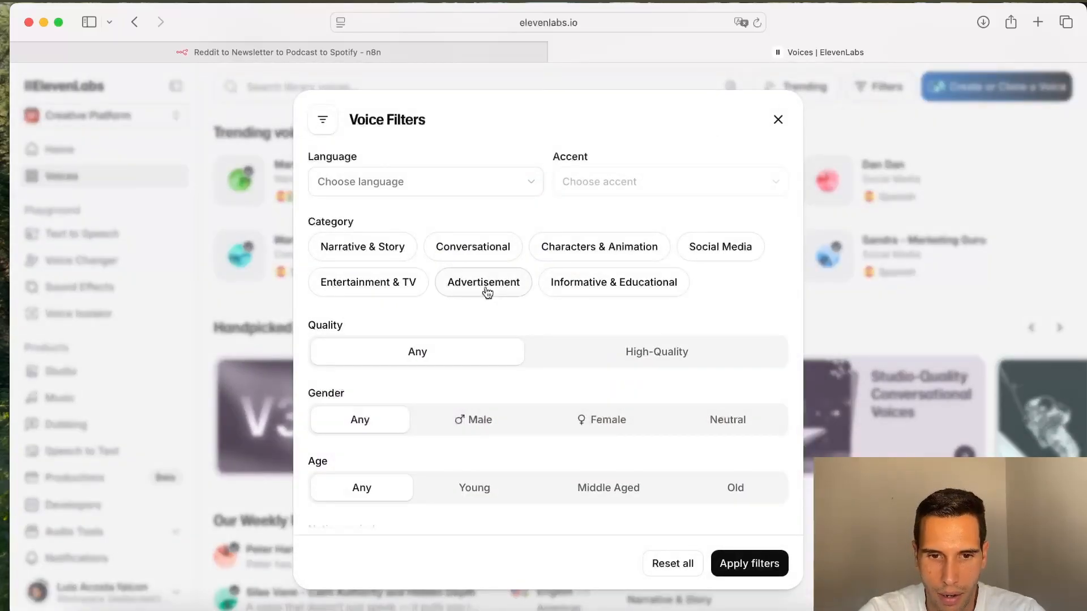
scroll(485, 290, down, 5)
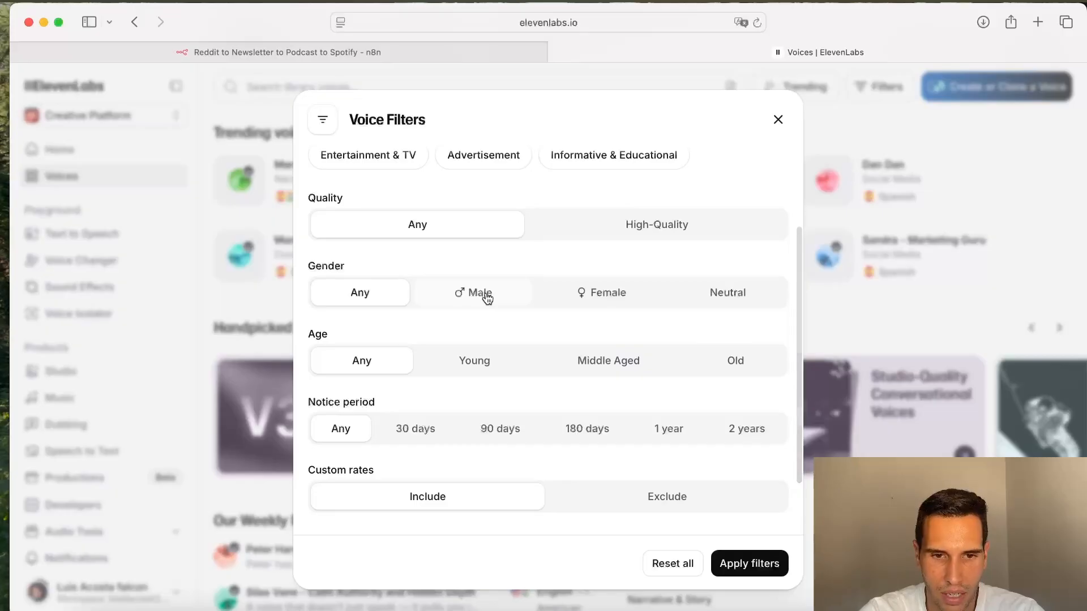
click(487, 296)
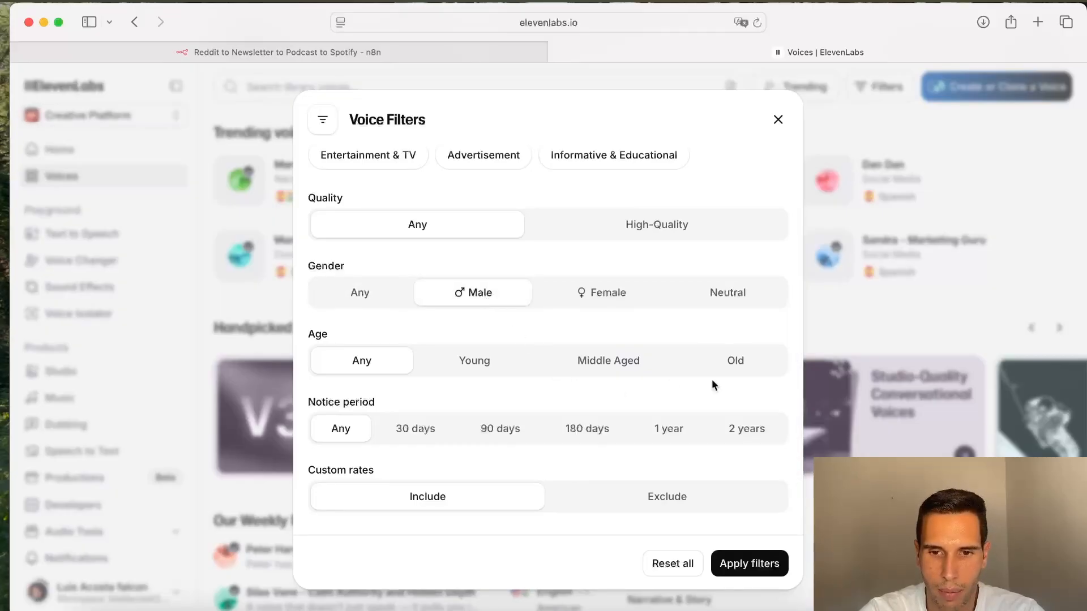
click(752, 371)
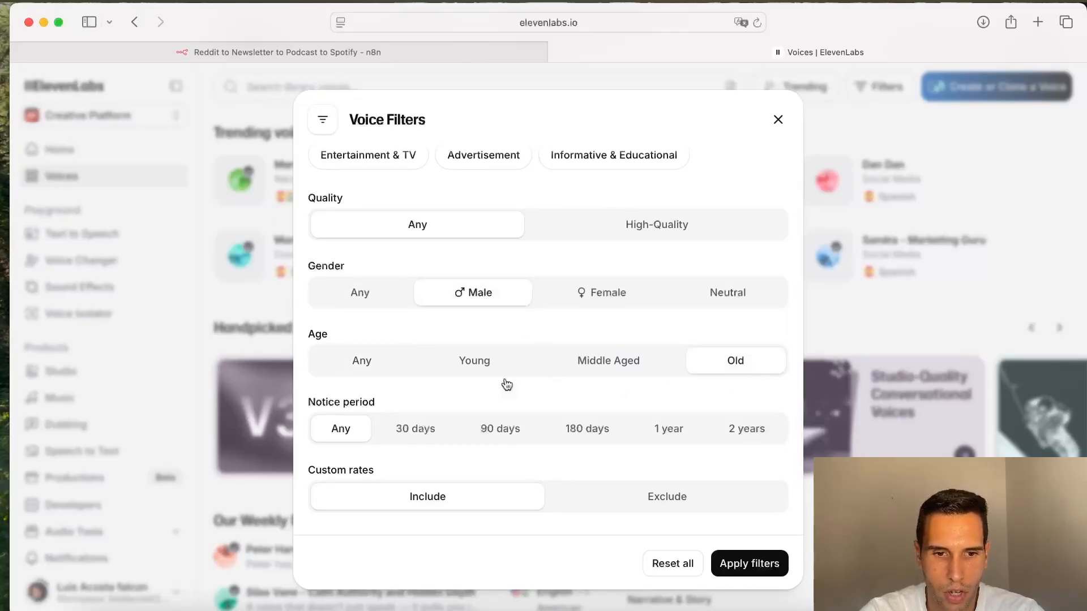
scroll(412, 422, down, 1)
scroll(638, 349, up, 5)
click(638, 350)
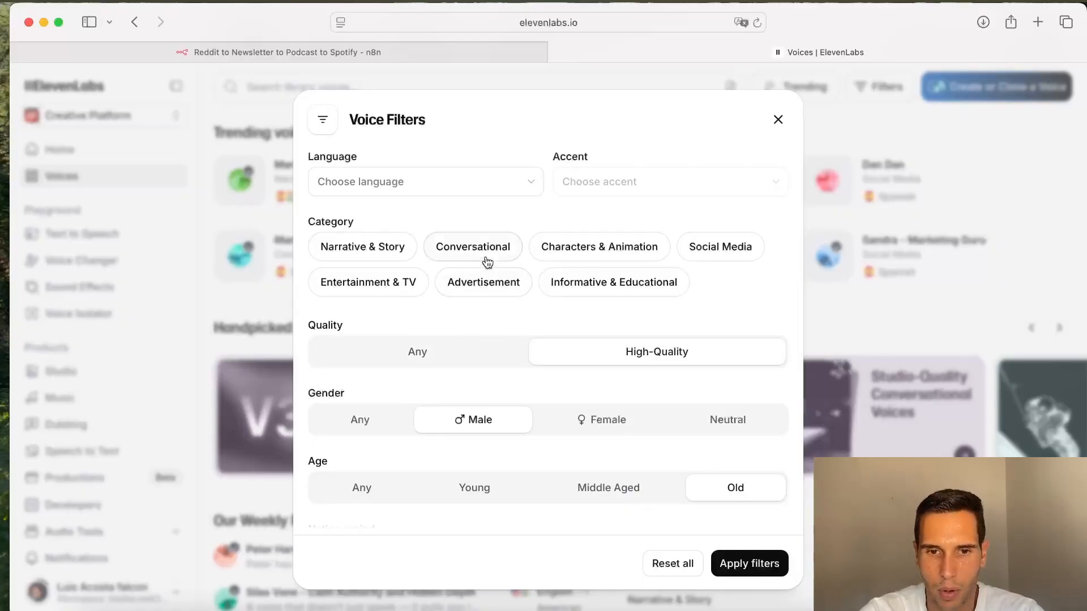
click(492, 286)
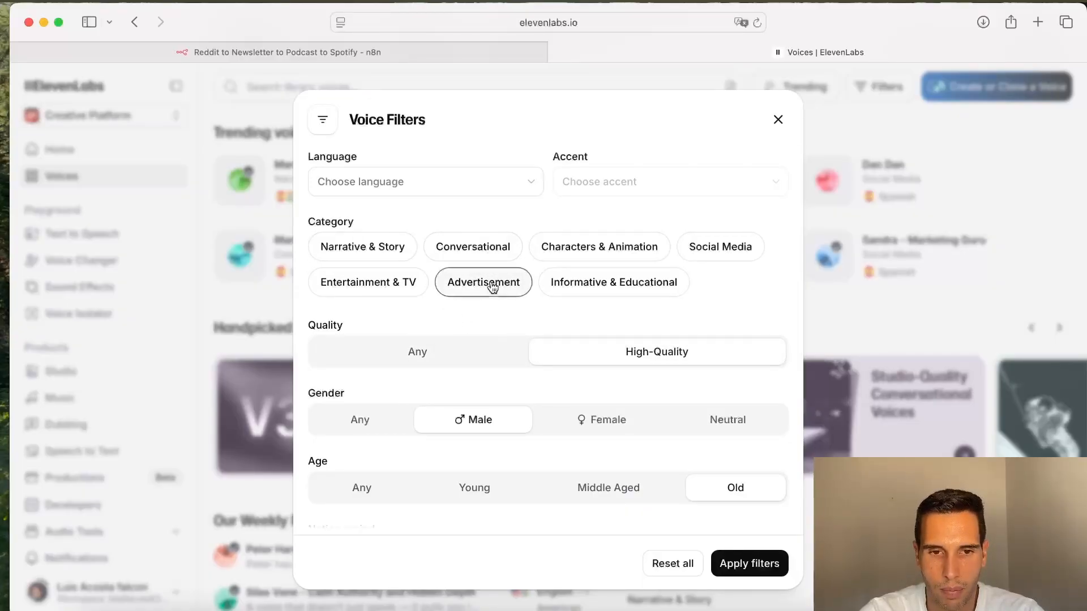
Step: Add English language and African American accent to the voice filters and apply them
click(510, 196)
scroll(363, 317, down, 5)
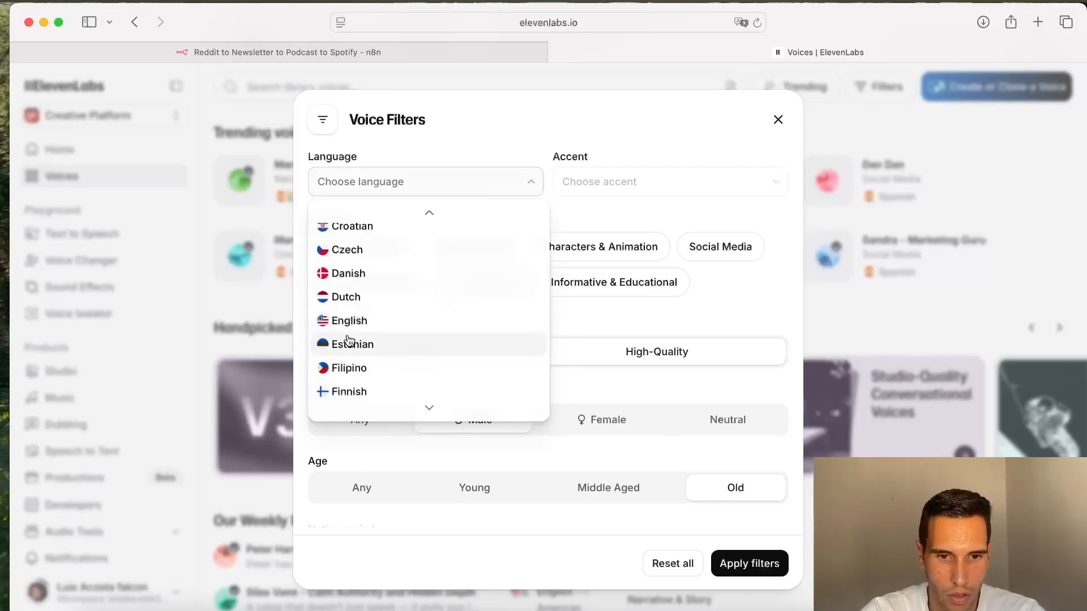
click(350, 319)
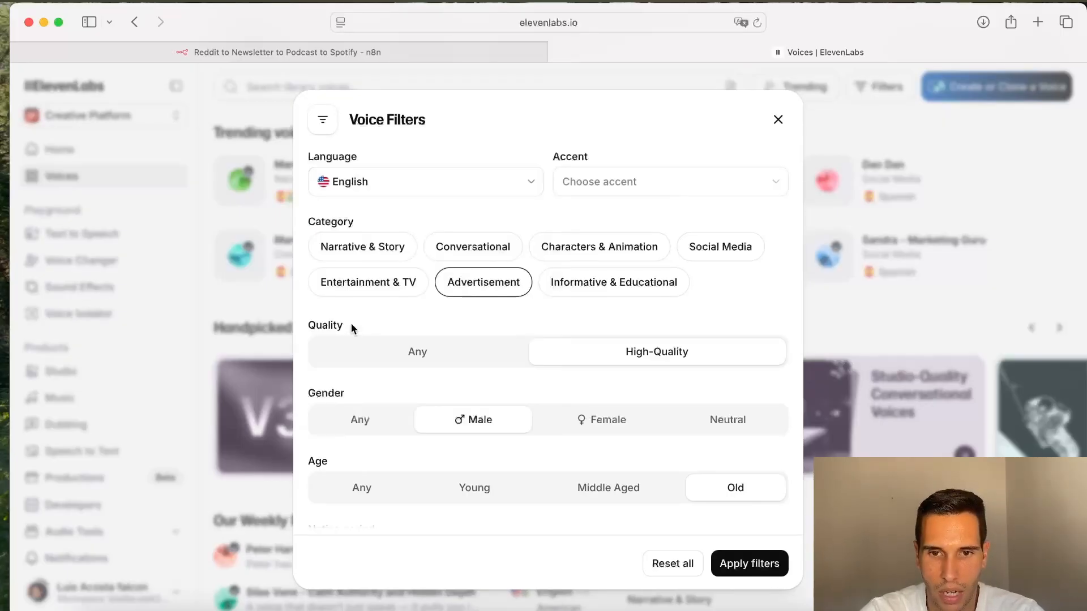
click(681, 197)
scroll(637, 313, down, 3)
scroll(638, 313, down, 1)
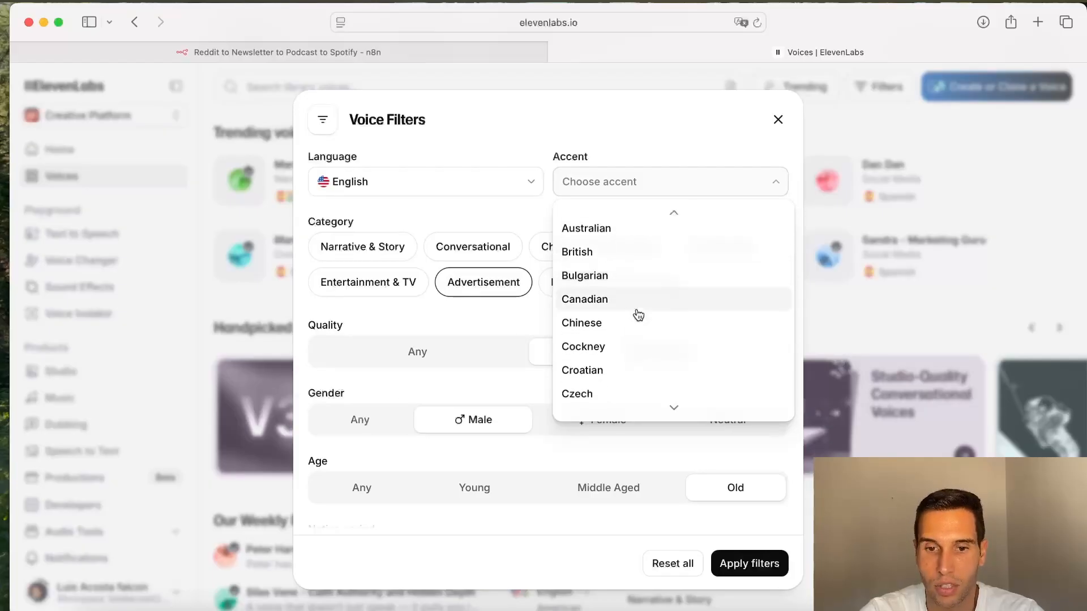
scroll(640, 283, up, 3)
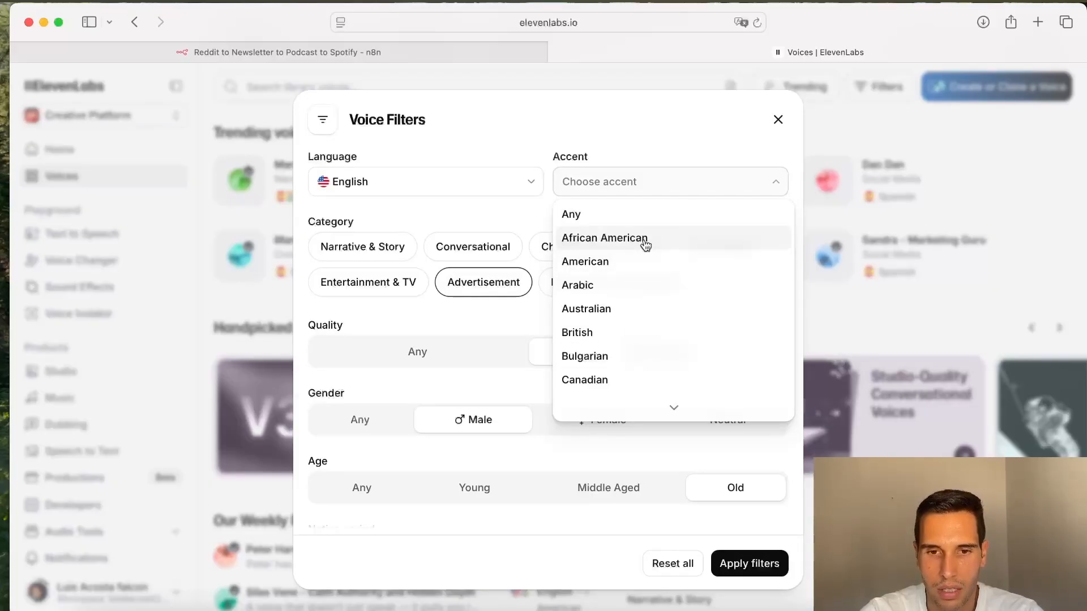
click(645, 244)
scroll(751, 390, down, 4)
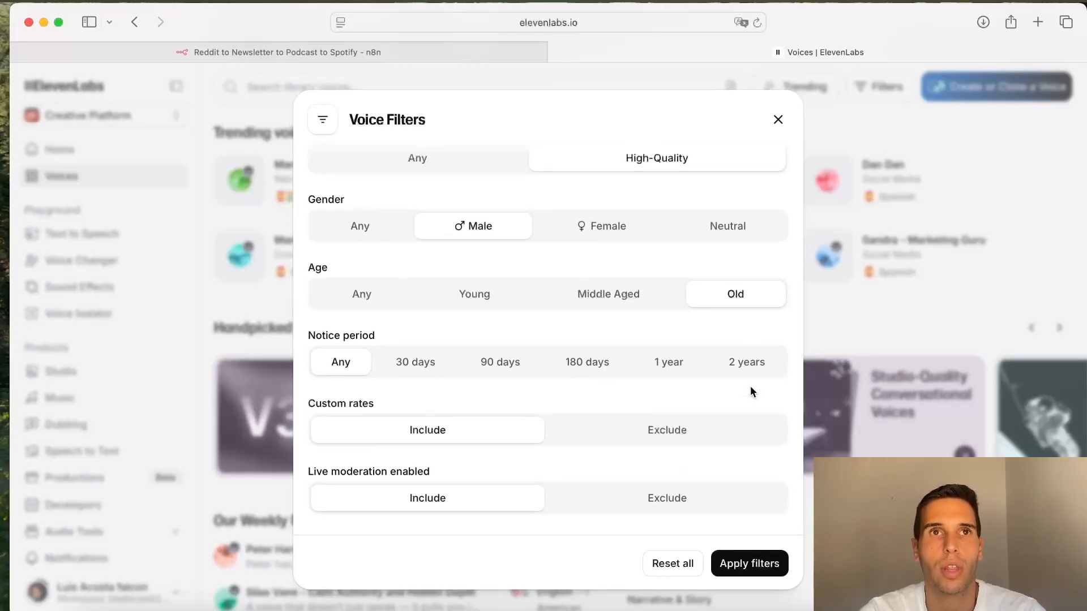
click(744, 565)
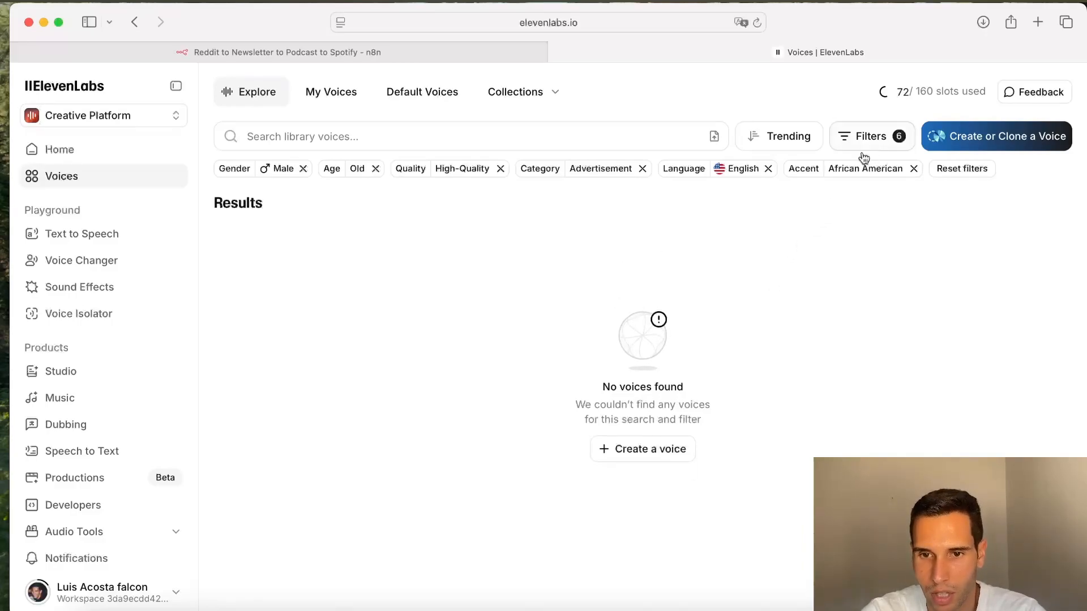
Step: Remove the African American accent filter and browse the listed voices
click(914, 169)
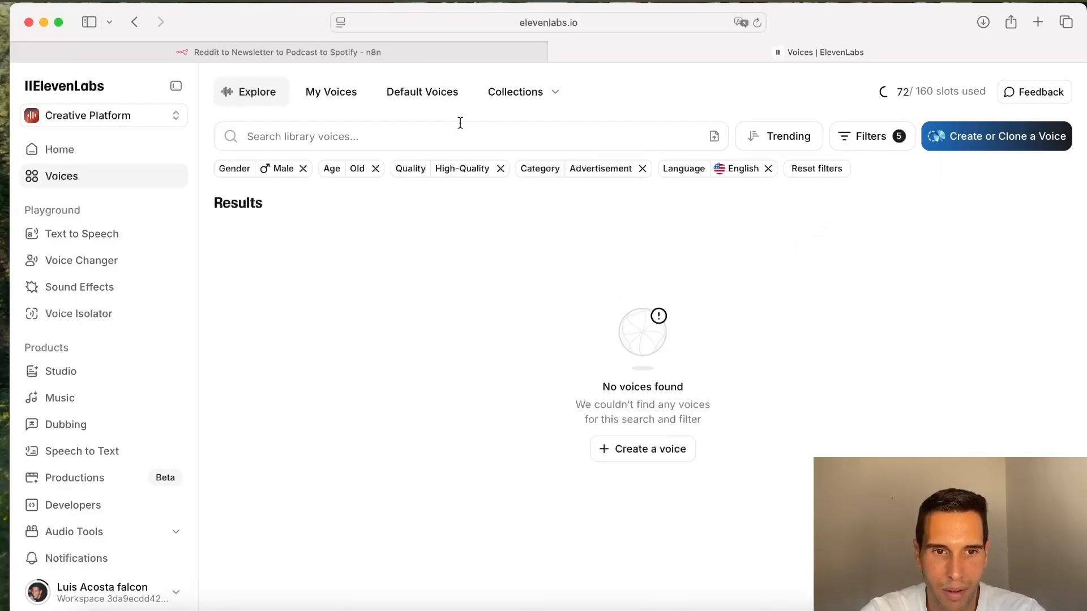
scroll(436, 350, down, 15)
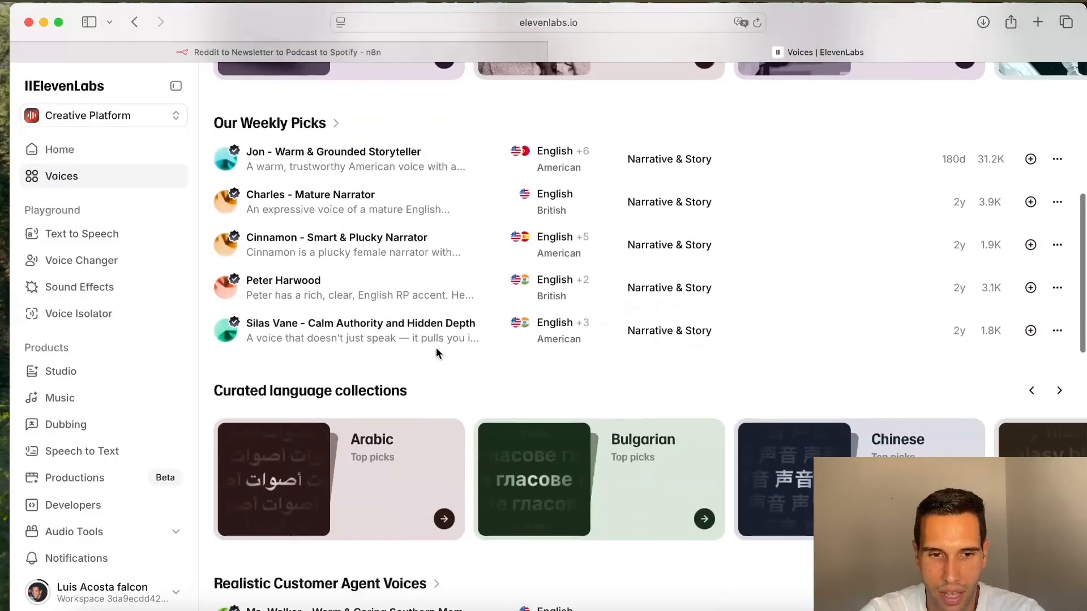
scroll(436, 353, up, 8)
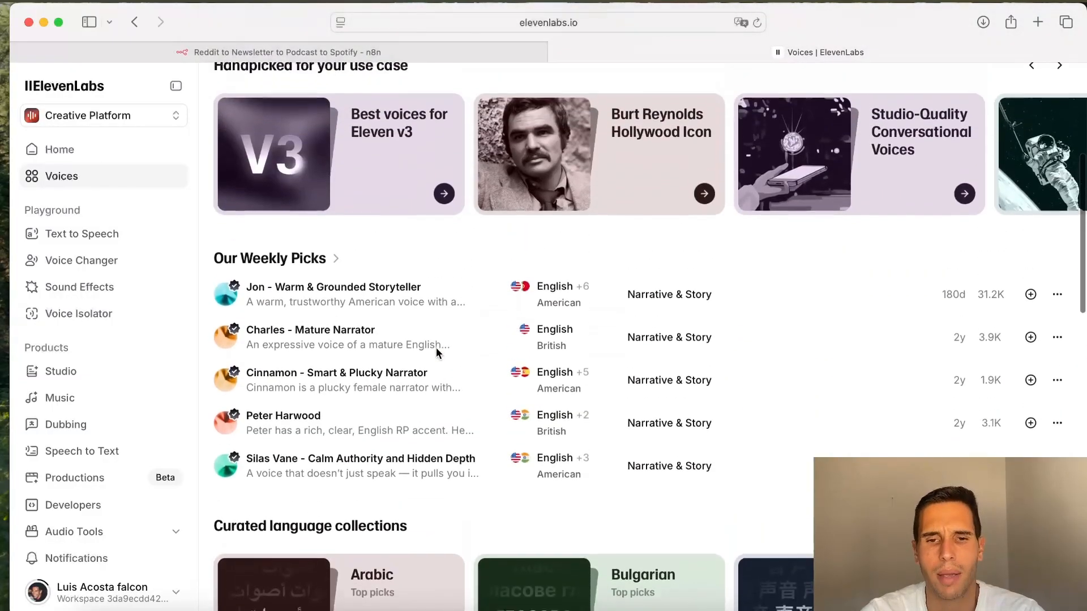
mouse_move(436, 352)
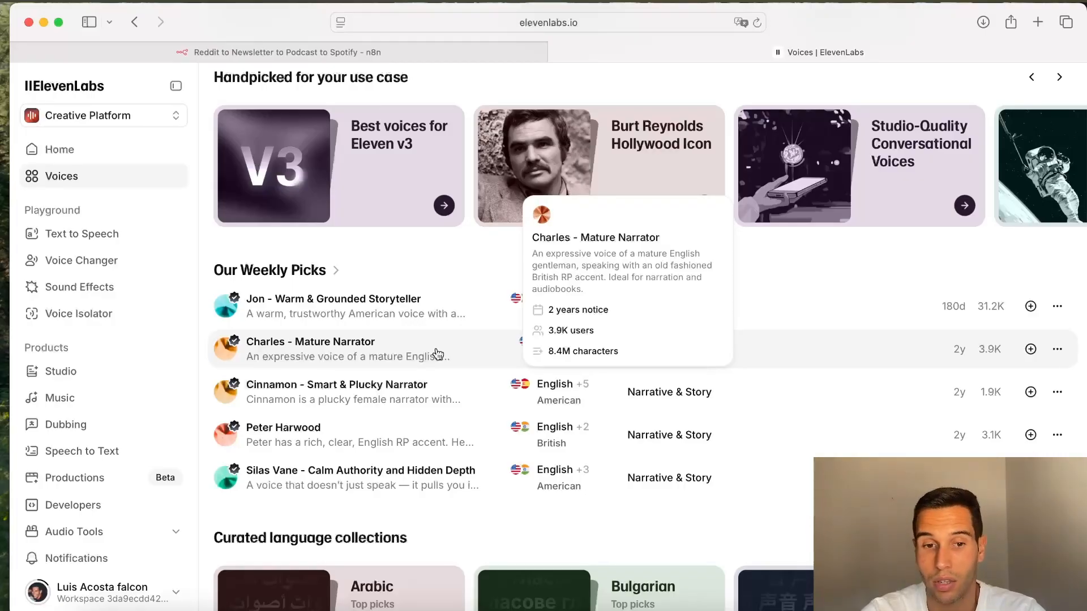
scroll(437, 255, up, 2)
scroll(419, 141, down, 4)
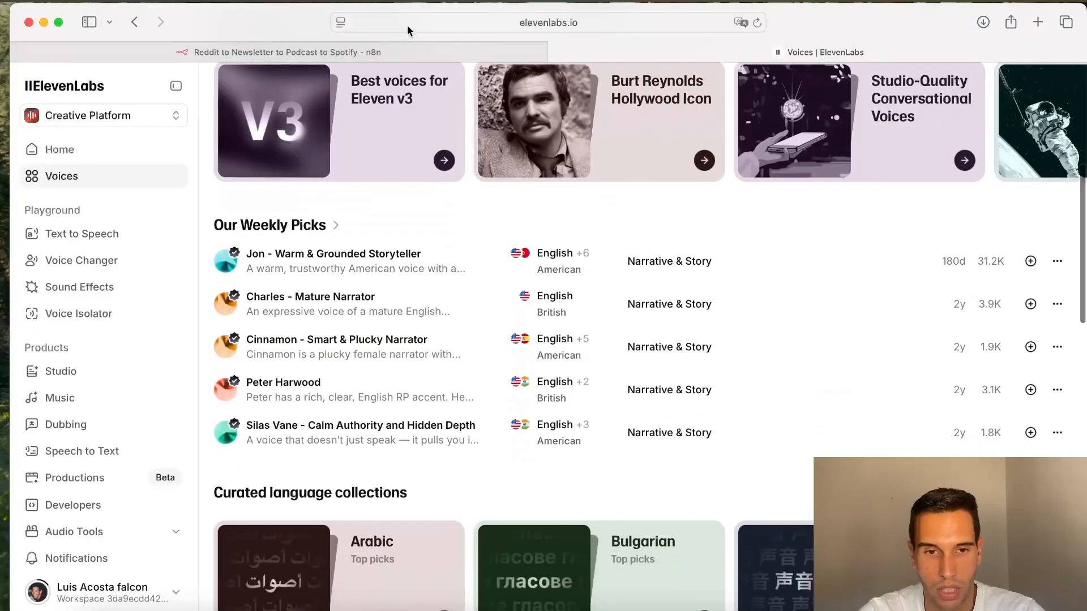
Step: Open the Best voices for Eleven v3 collection in the voice library
click(385, 53)
click(701, 50)
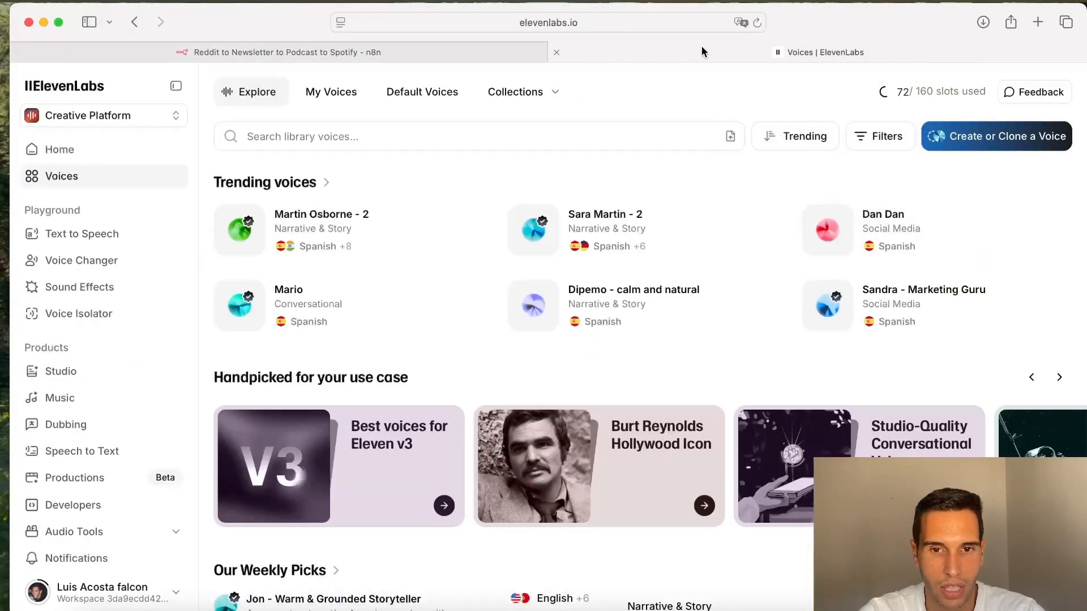
scroll(468, 232, down, 1)
scroll(467, 232, down, 4)
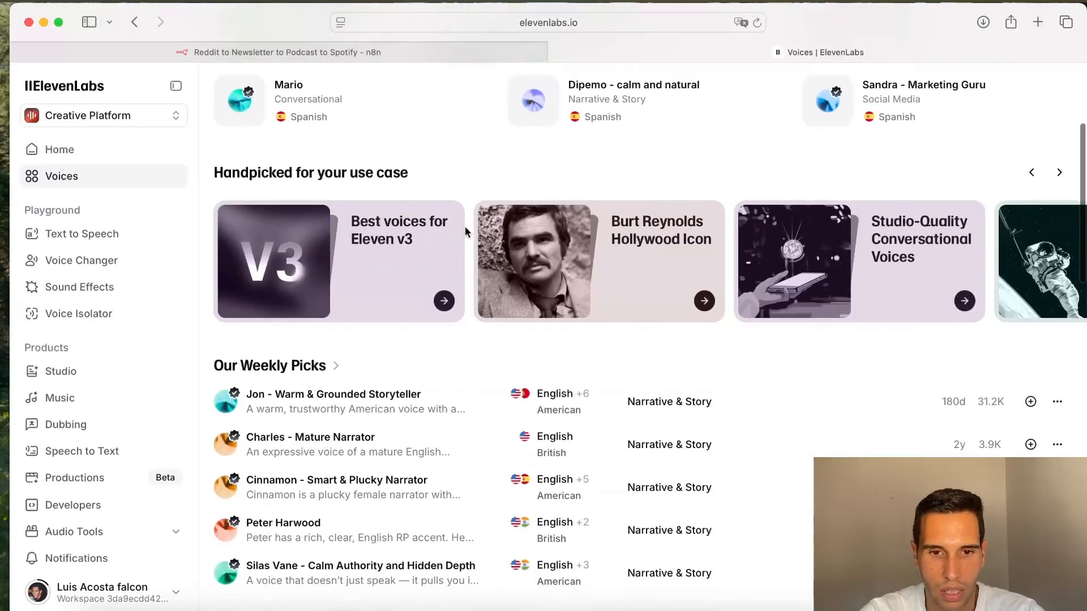
click(408, 259)
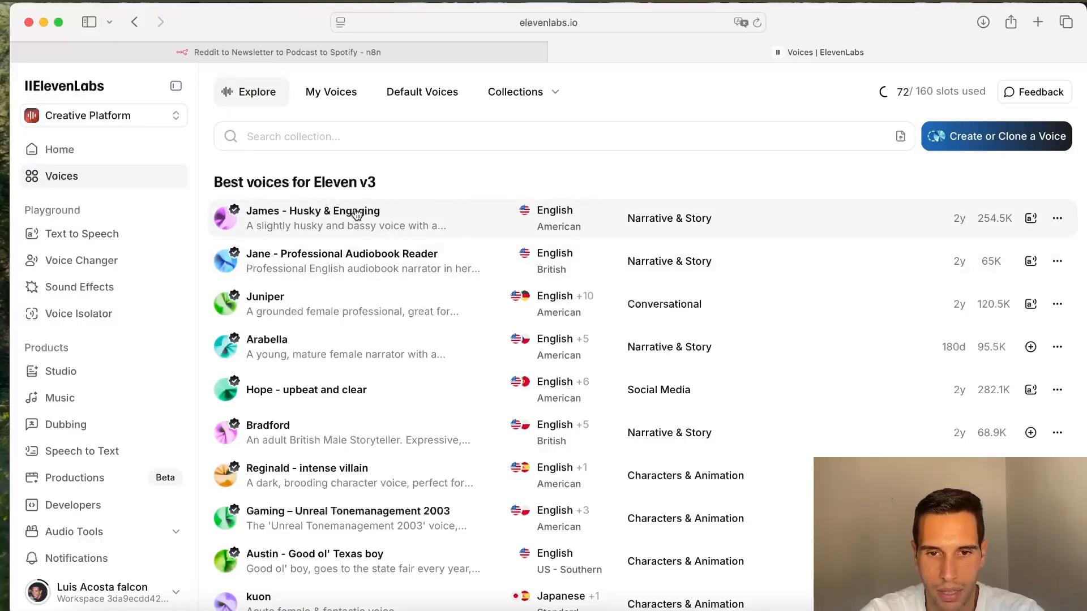
Step: Preview the James - Husky & Engaging voice and copy its voice ID
click(226, 228)
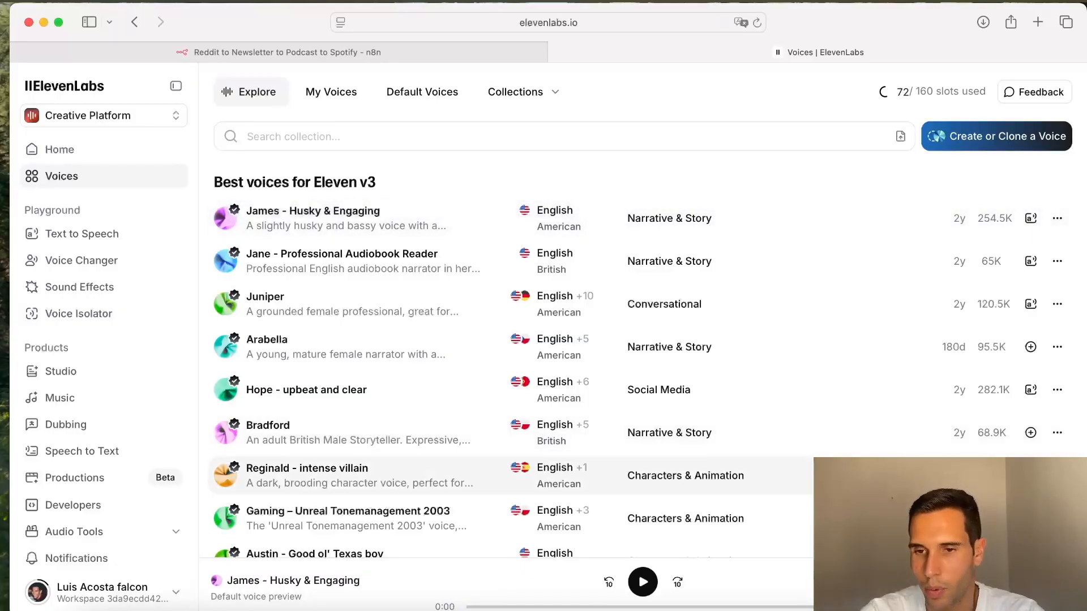
click(1056, 219)
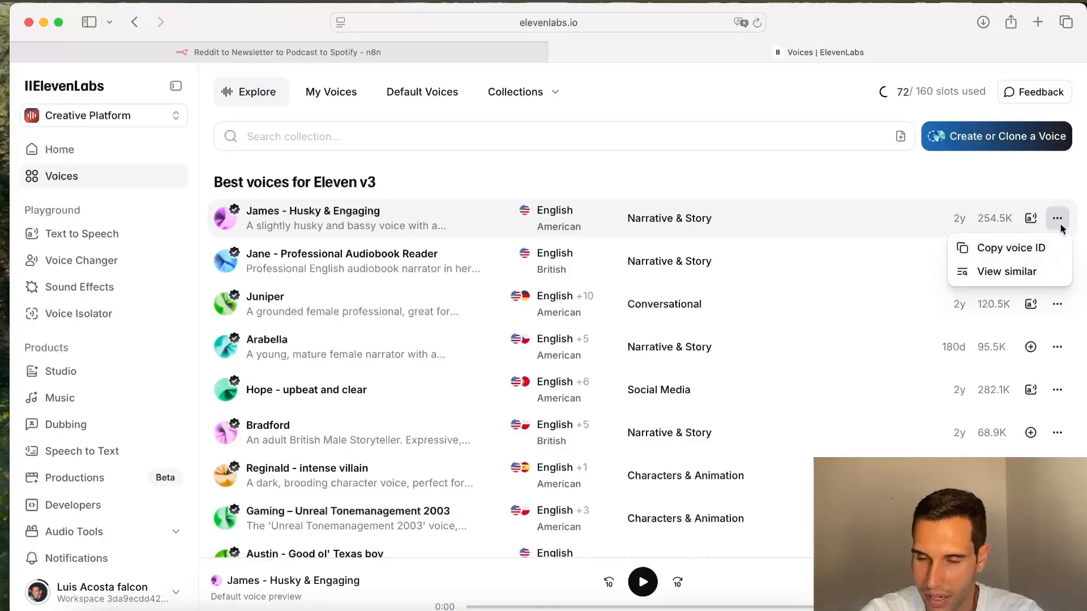
click(1021, 260)
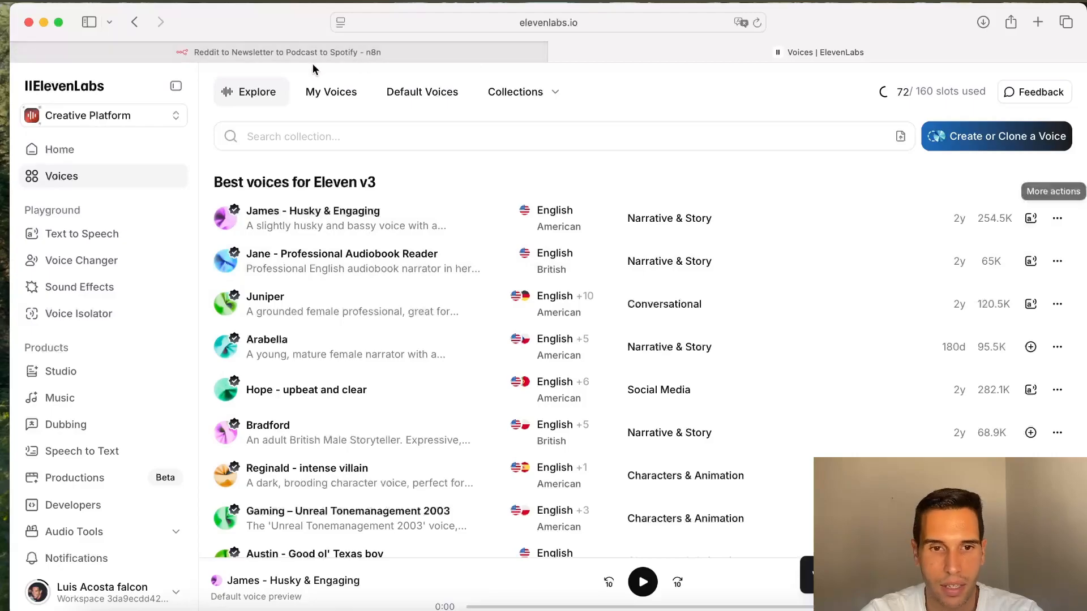
Step: Open the Prepare Text for TTS - Voice 1 node in n8n and select the voice ID in its URL expression
click(331, 51)
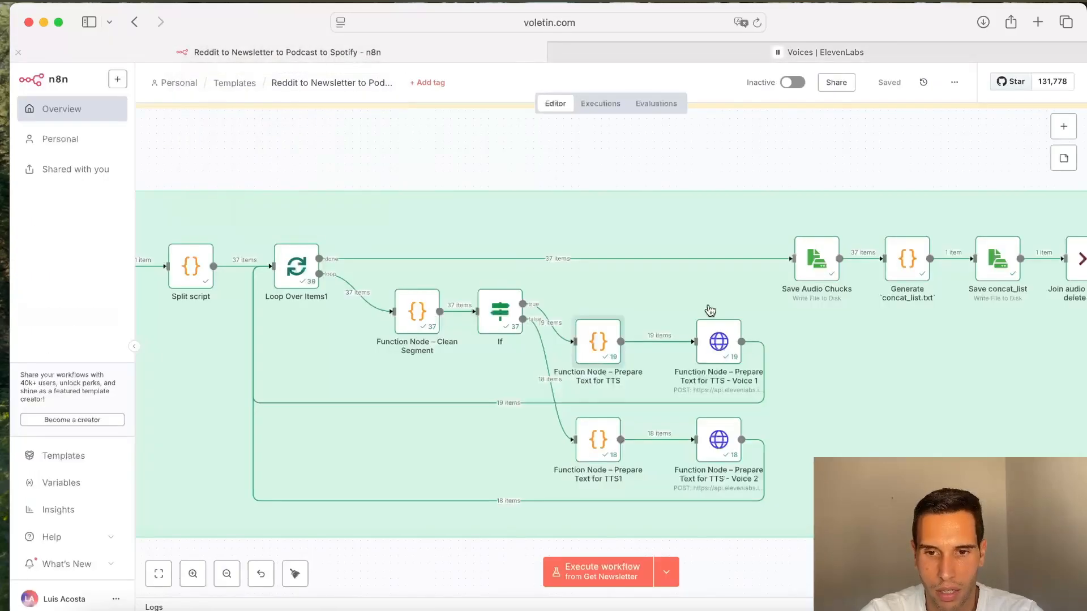
double_click(714, 347)
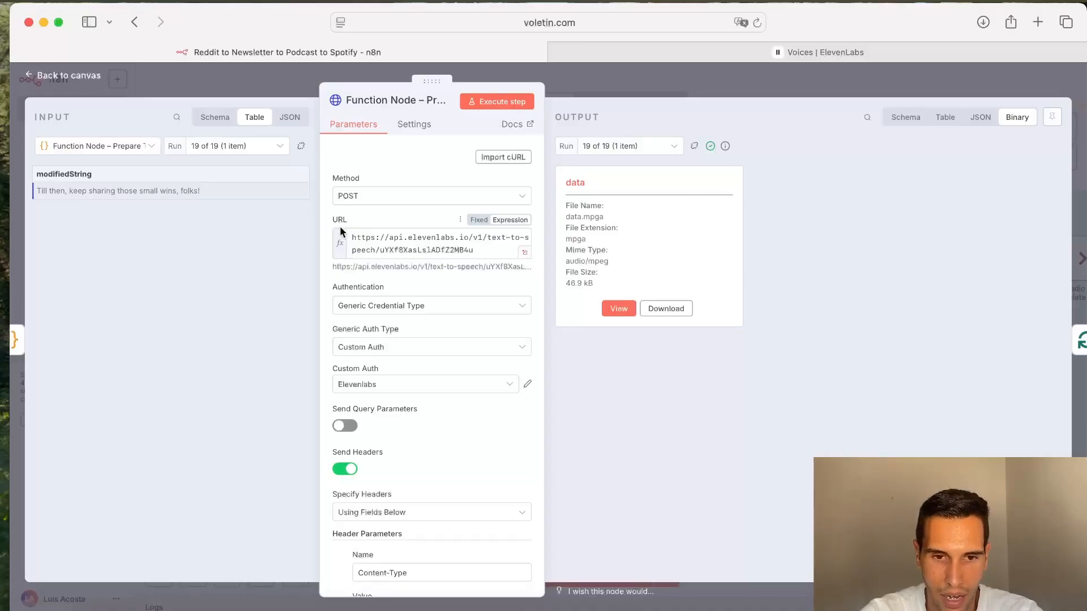
click(525, 253)
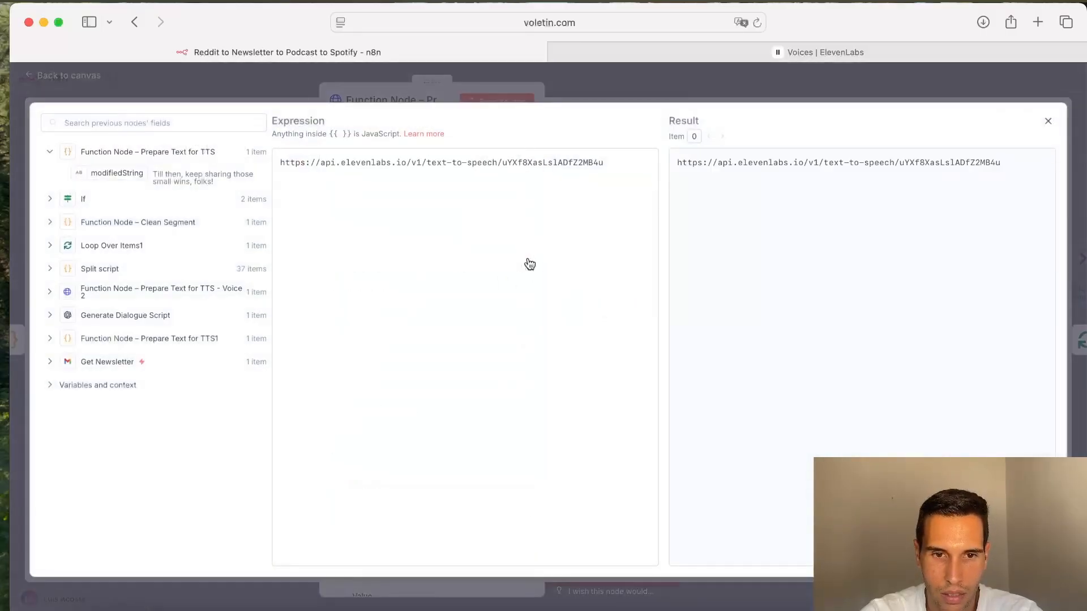
double_click(538, 161)
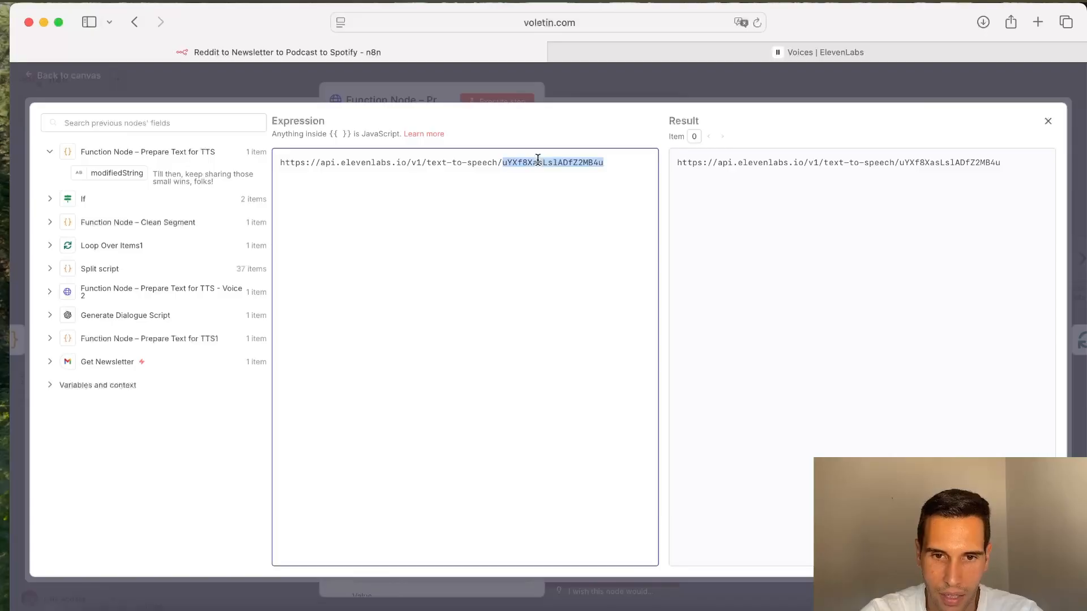
click(633, 73)
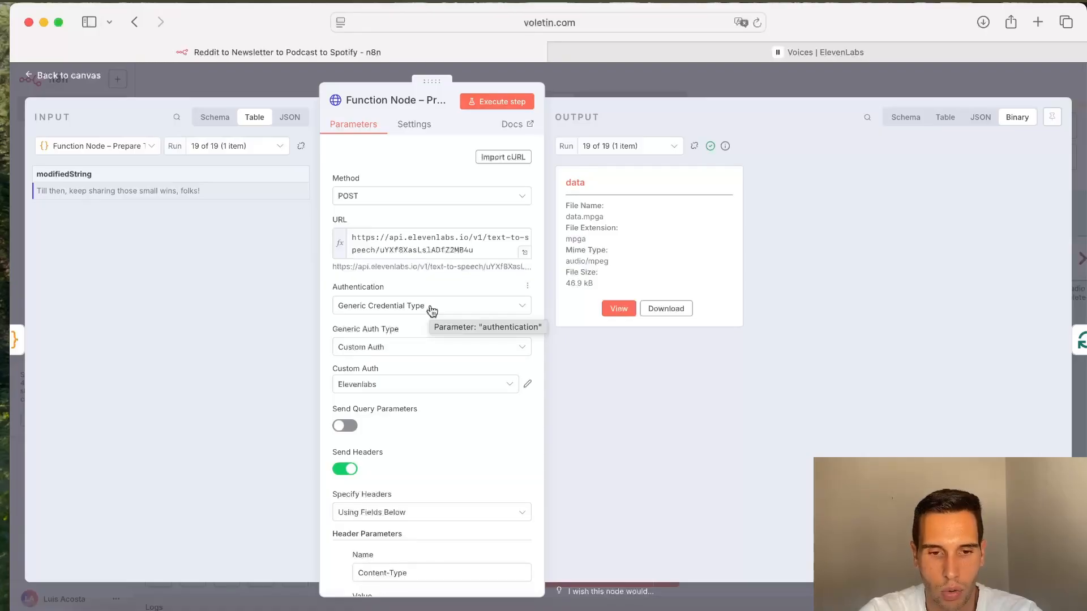
Step: Review the node's JSON request body and its voice settings
scroll(432, 310, down, 5)
scroll(427, 318, down, 5)
scroll(448, 426, down, 2)
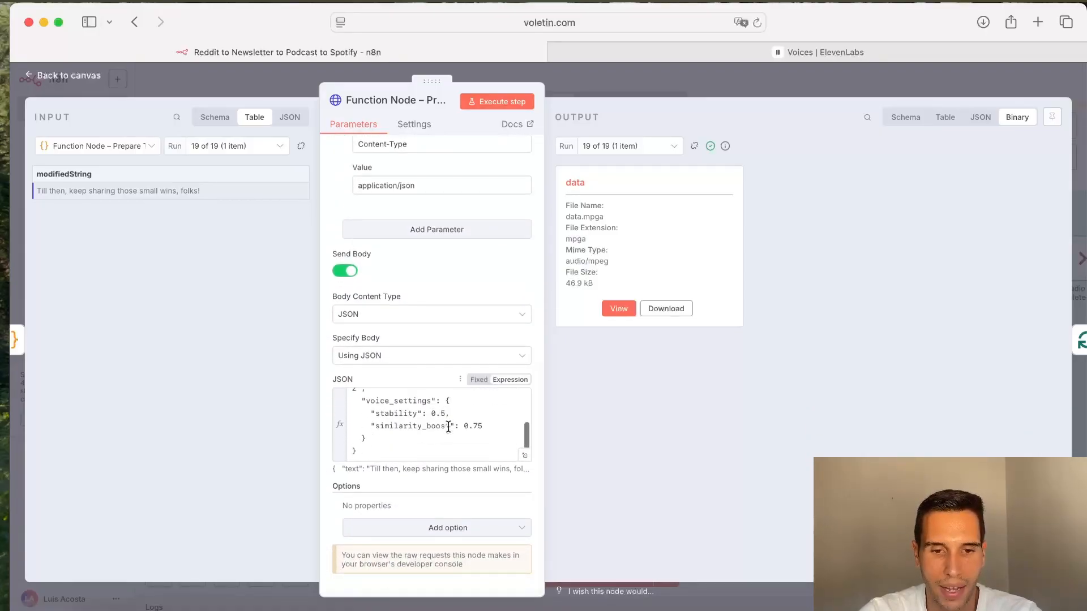
Step: Check the voice ID inside the node's ElevenLabs text-to-speech URL, then close the node
scroll(448, 427, up, 3)
scroll(449, 427, down, 2)
scroll(448, 426, up, 2)
scroll(448, 427, up, 2)
scroll(448, 427, down, 3)
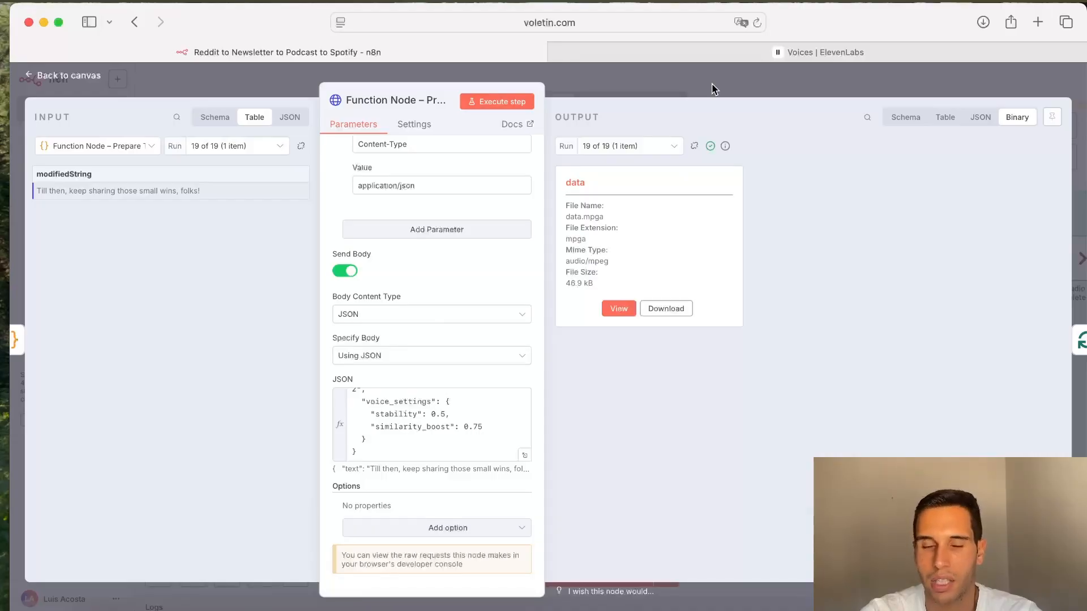
scroll(423, 245, up, 10)
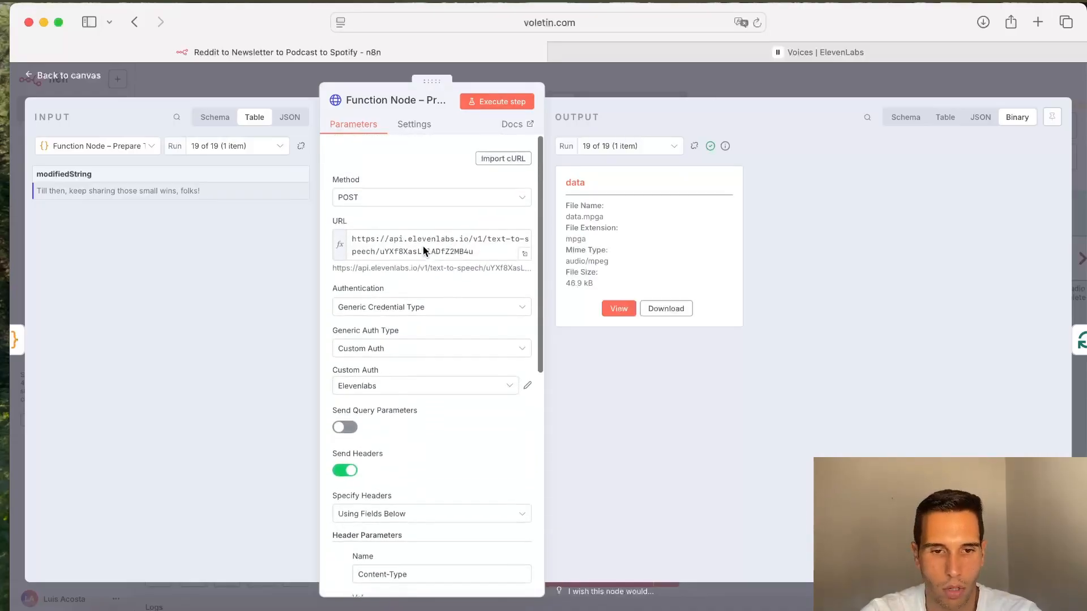
double_click(436, 250)
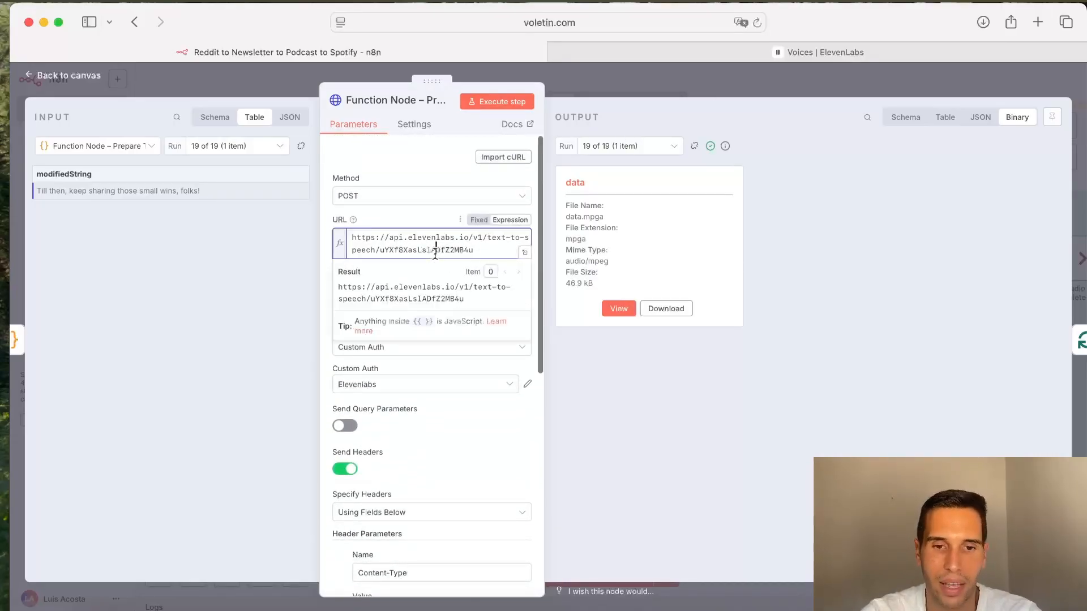
click(807, 92)
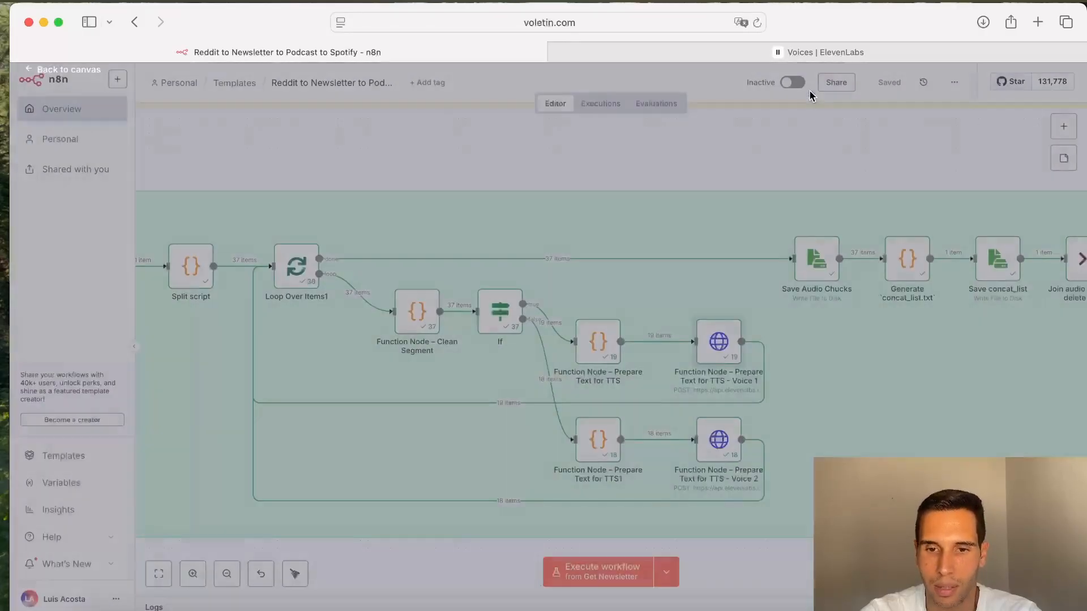
Step: Inspect the Save Audio Chucks node's file path expression for the audio chunks
scroll(683, 399, right, 3)
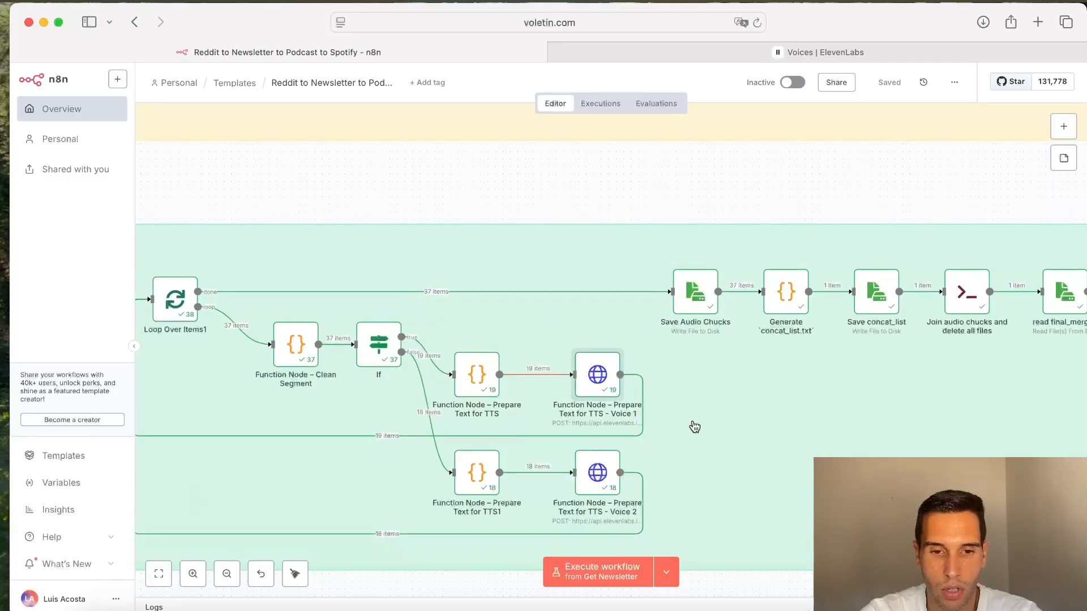
double_click(697, 301)
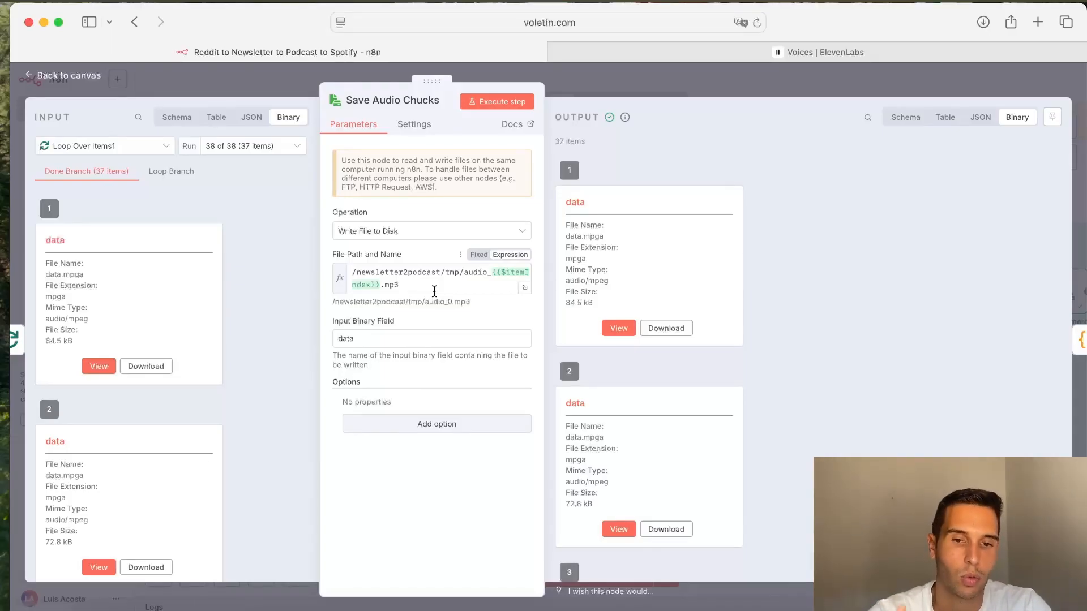
click(738, 90)
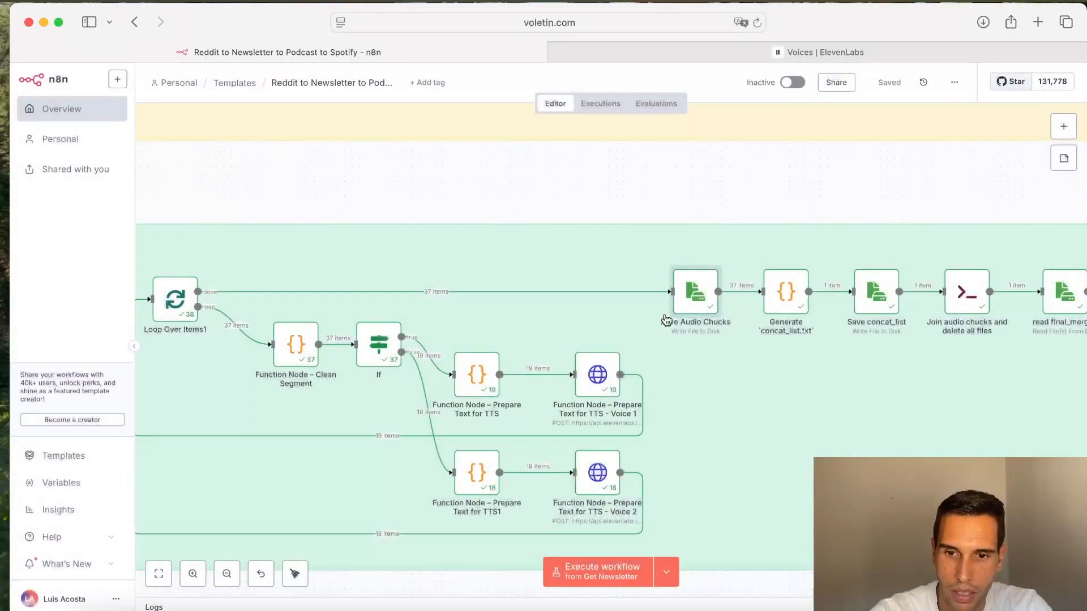
Step: Inspect the Generate concat_list.txt code node and the file list in its binary output
double_click(784, 293)
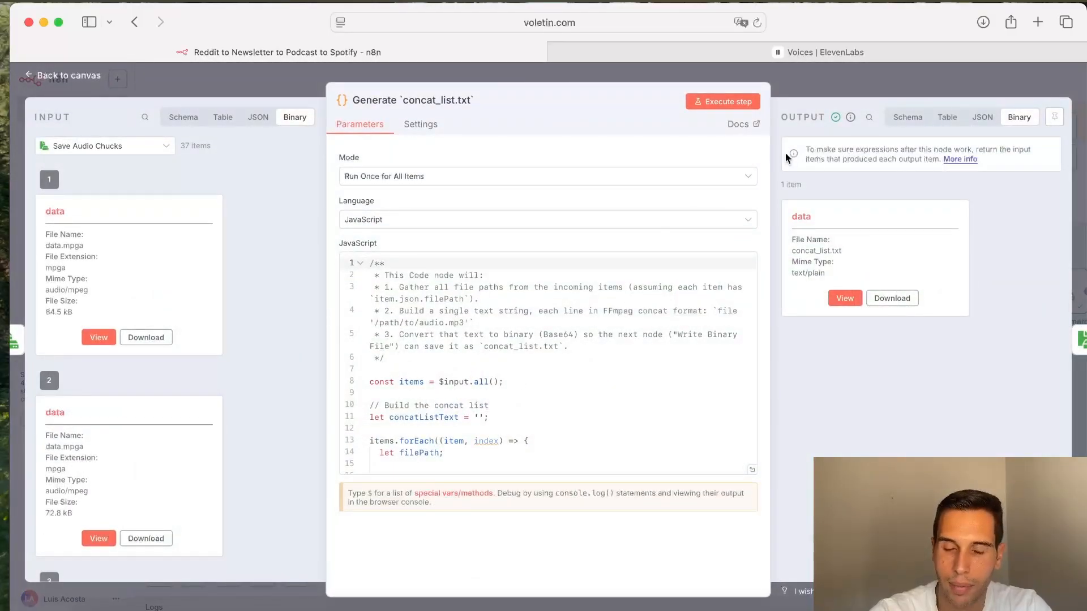
click(841, 86)
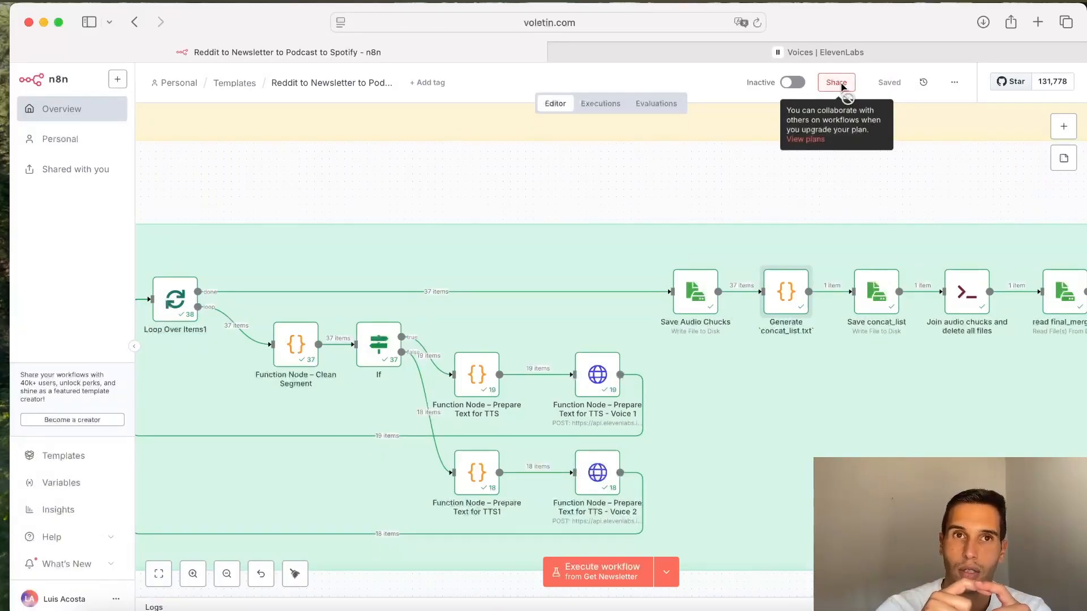
double_click(779, 290)
click(841, 296)
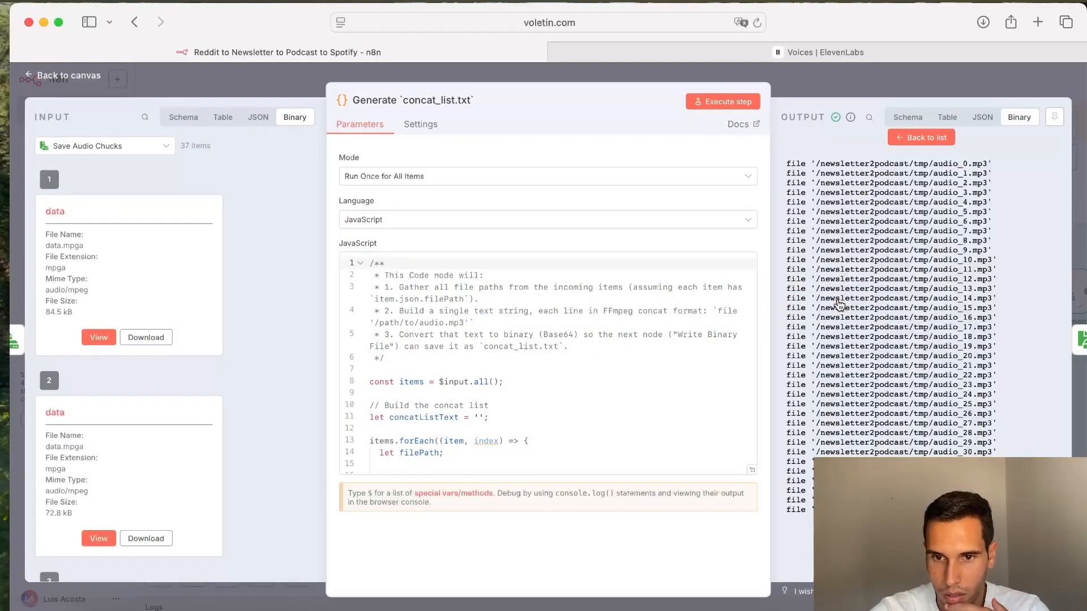
drag(989, 164, 975, 187)
click(956, 177)
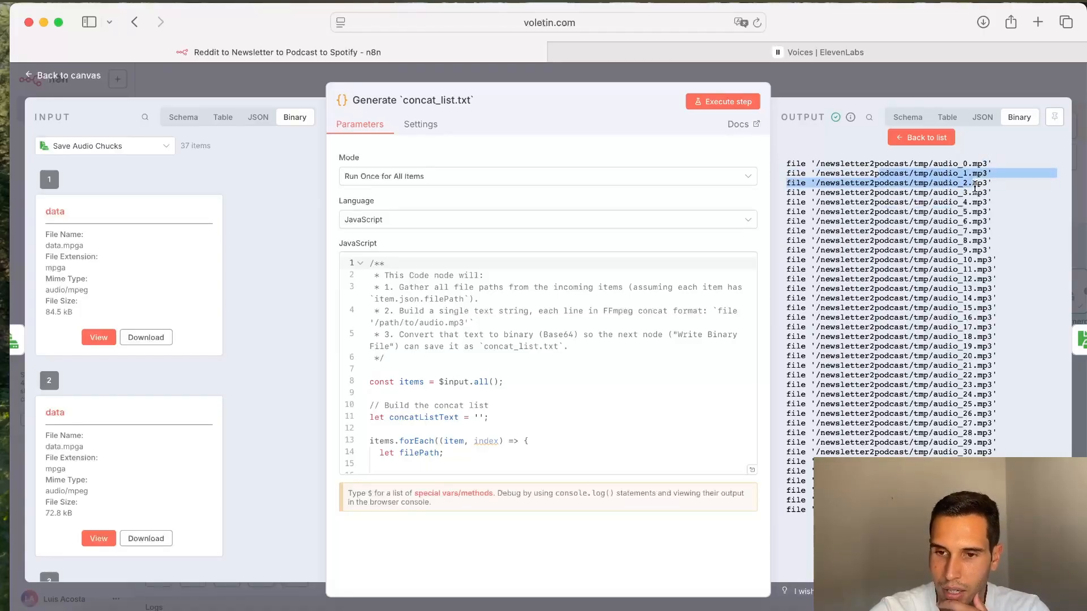
click(970, 167)
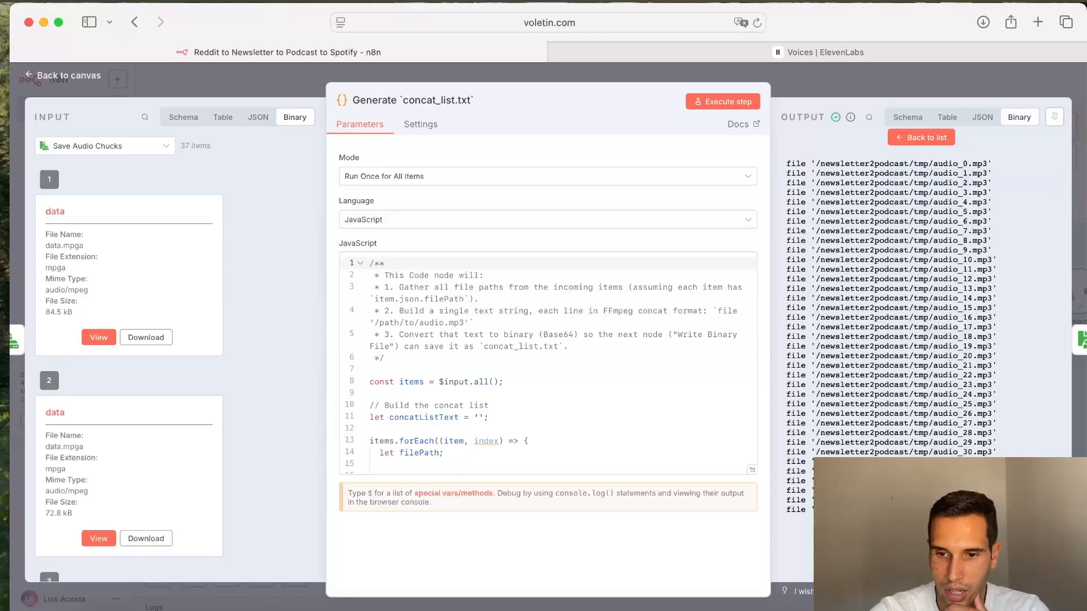
click(864, 83)
Step: Examine the ffmpeg concat and file cleanup commands in the Join audio chucks and delete all files node
scroll(822, 340, right, 2)
mouse_move(910, 306)
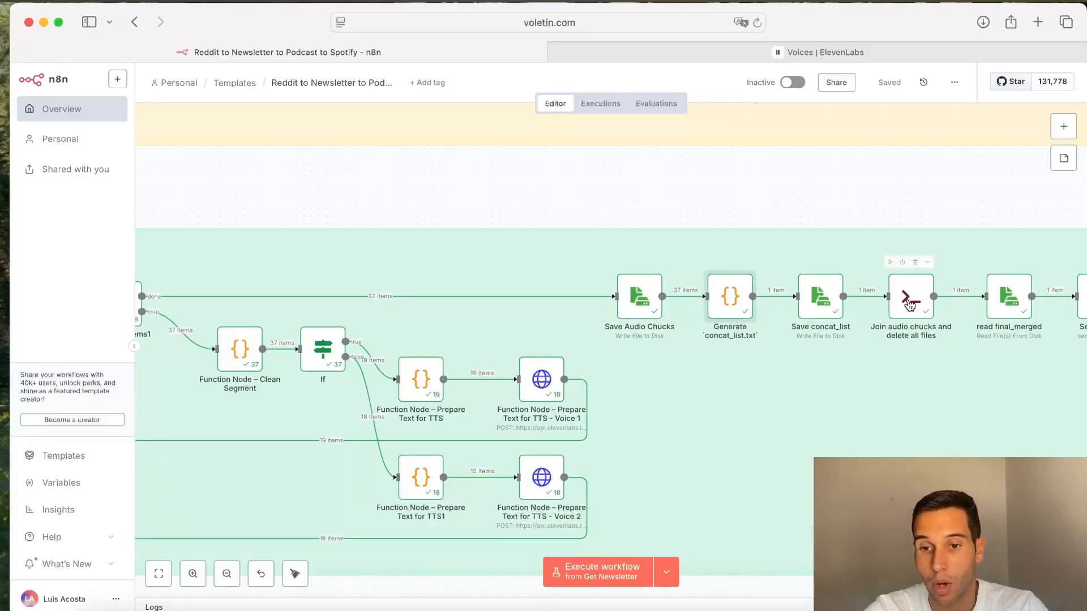
scroll(909, 306, right, 5)
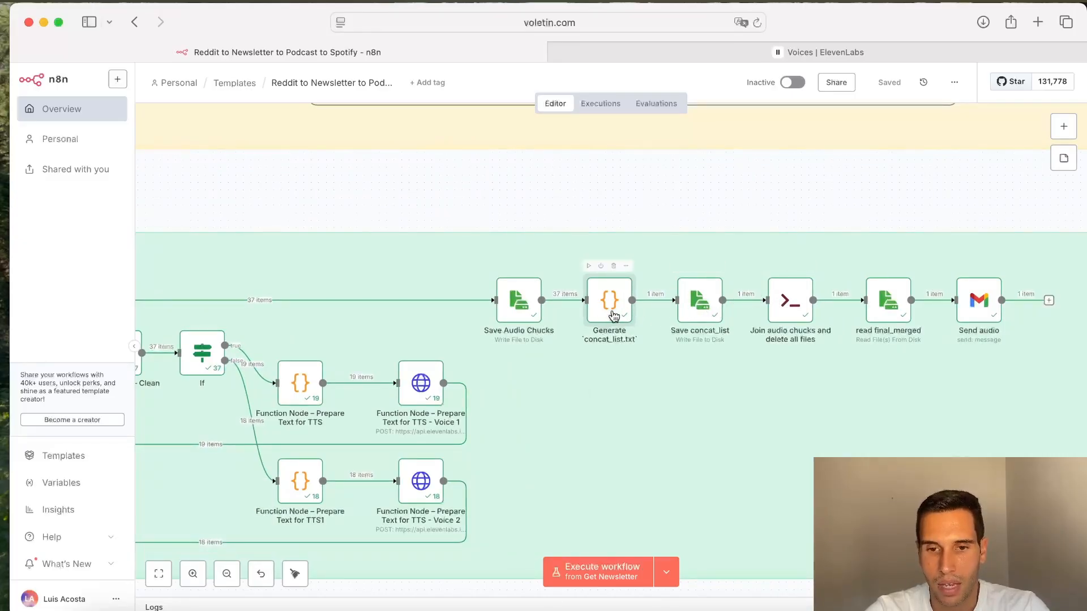
double_click(782, 298)
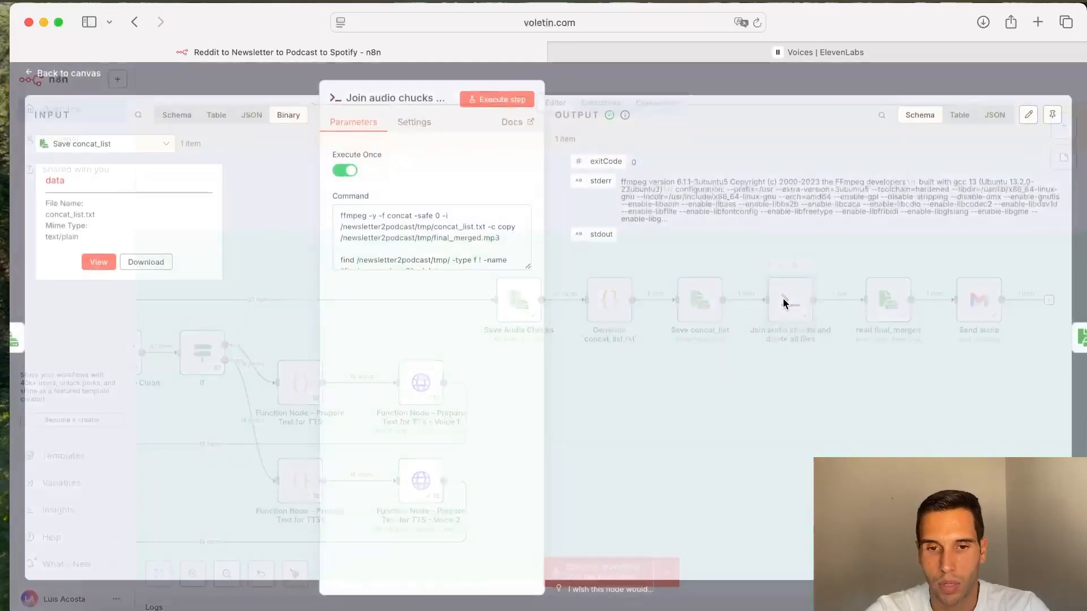
drag(528, 269, 528, 374)
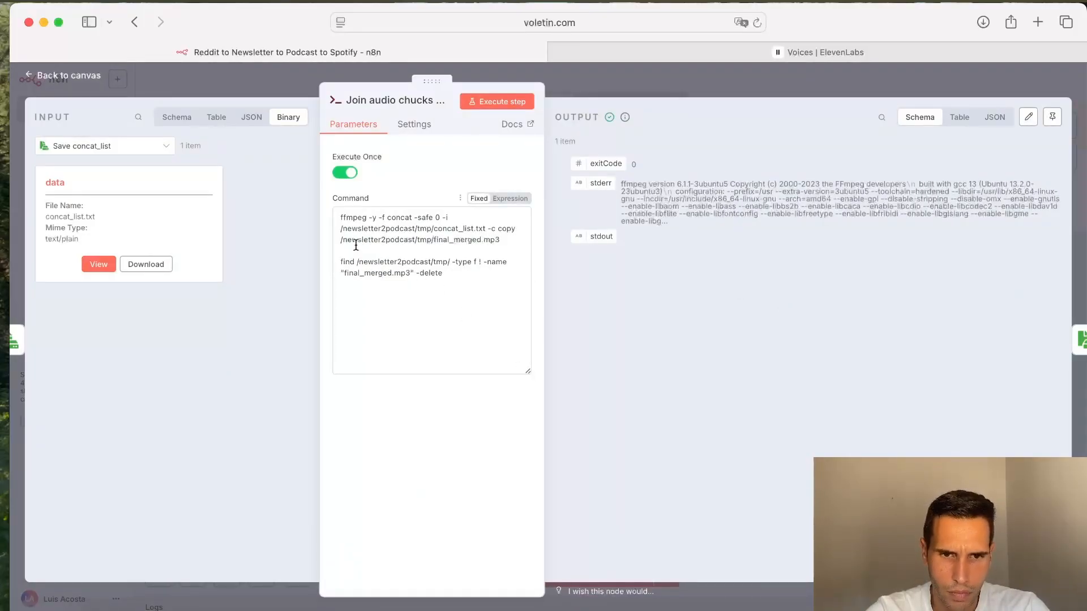
triple_click(358, 219)
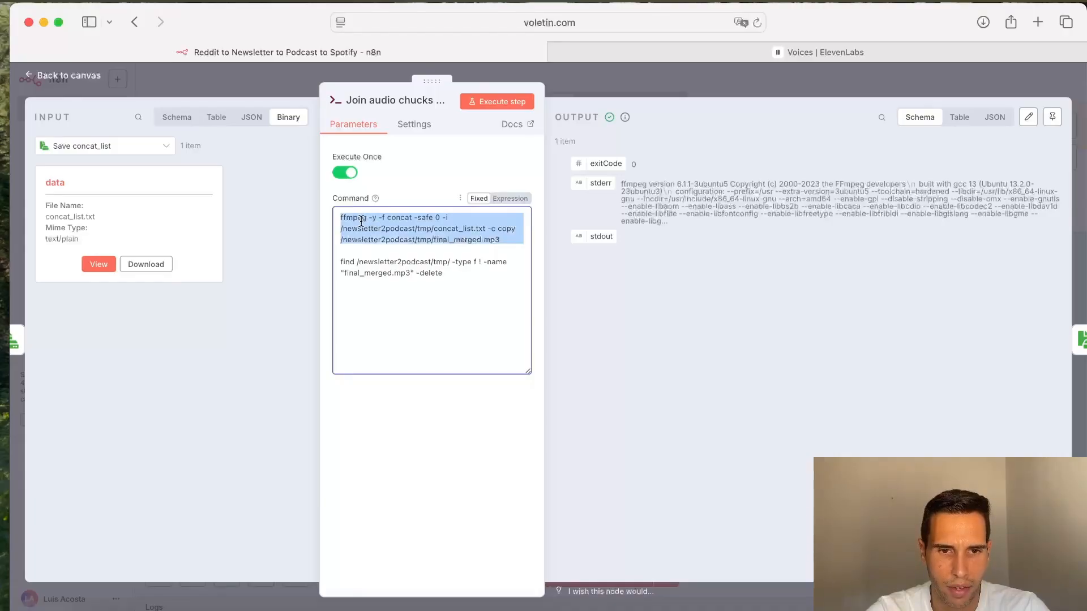
click(360, 220)
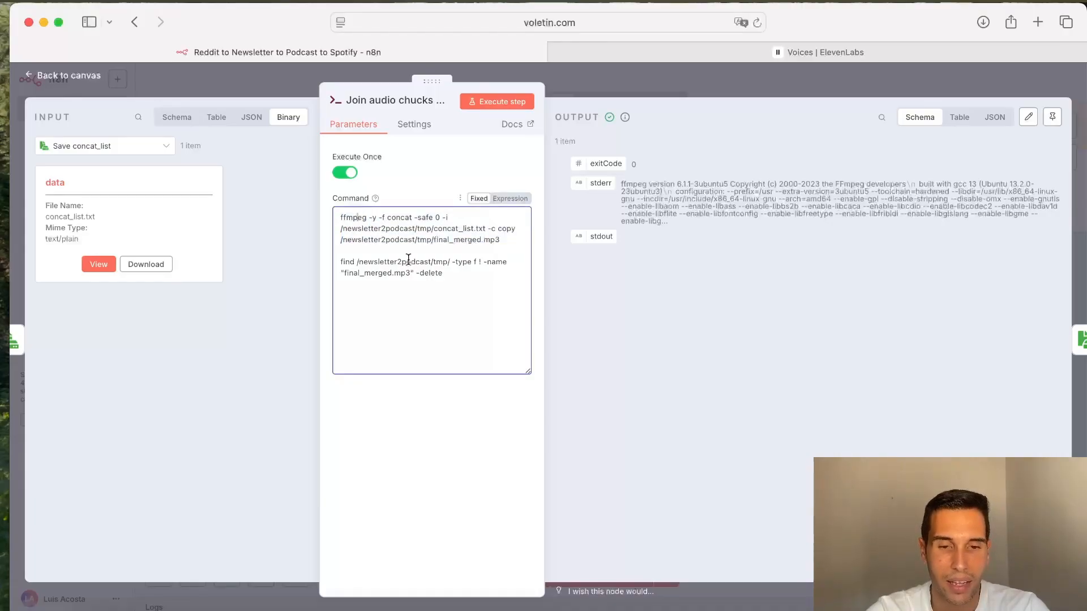
double_click(348, 226)
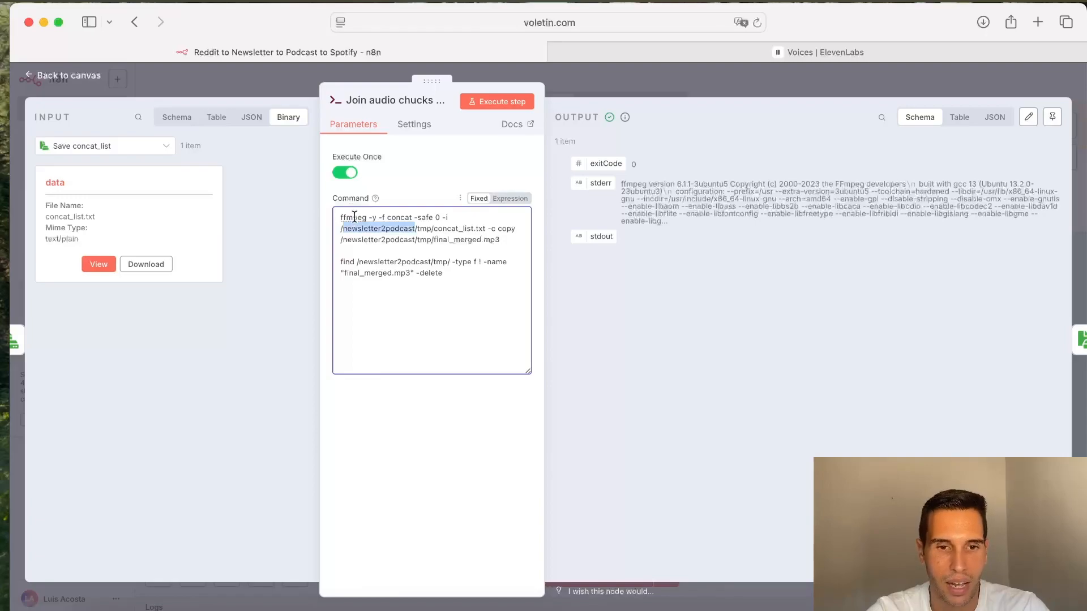
click(354, 218)
drag(487, 228, 335, 231)
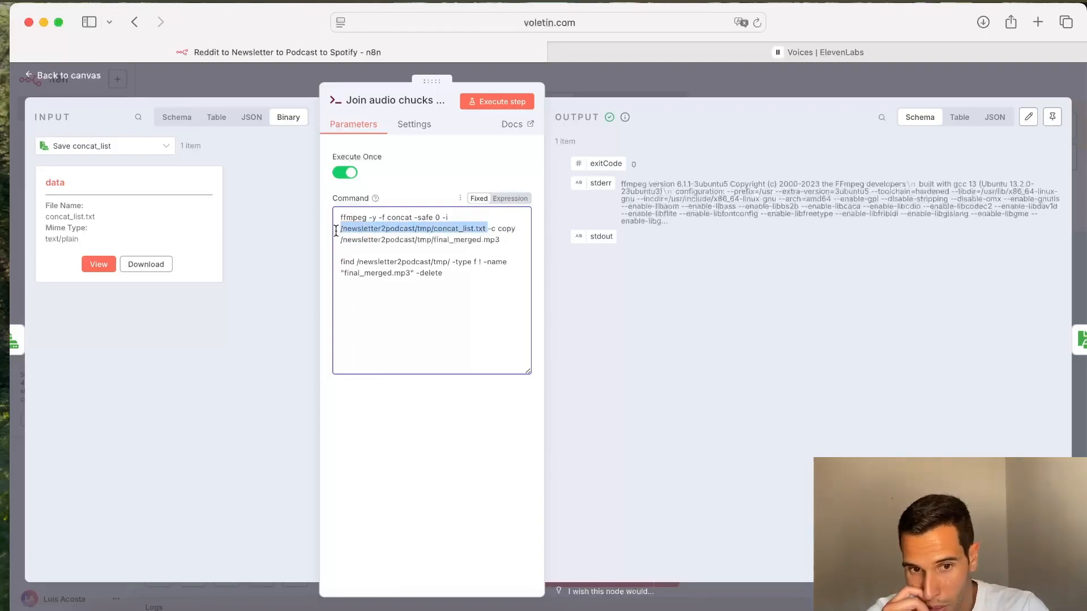
drag(501, 239, 341, 242)
click(474, 240)
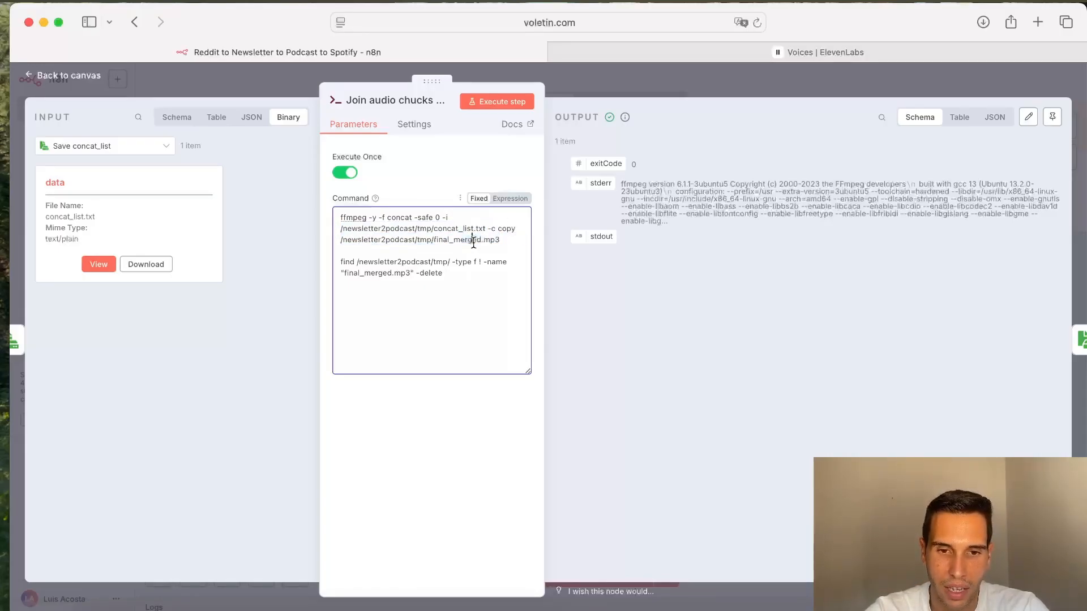
double_click(492, 240)
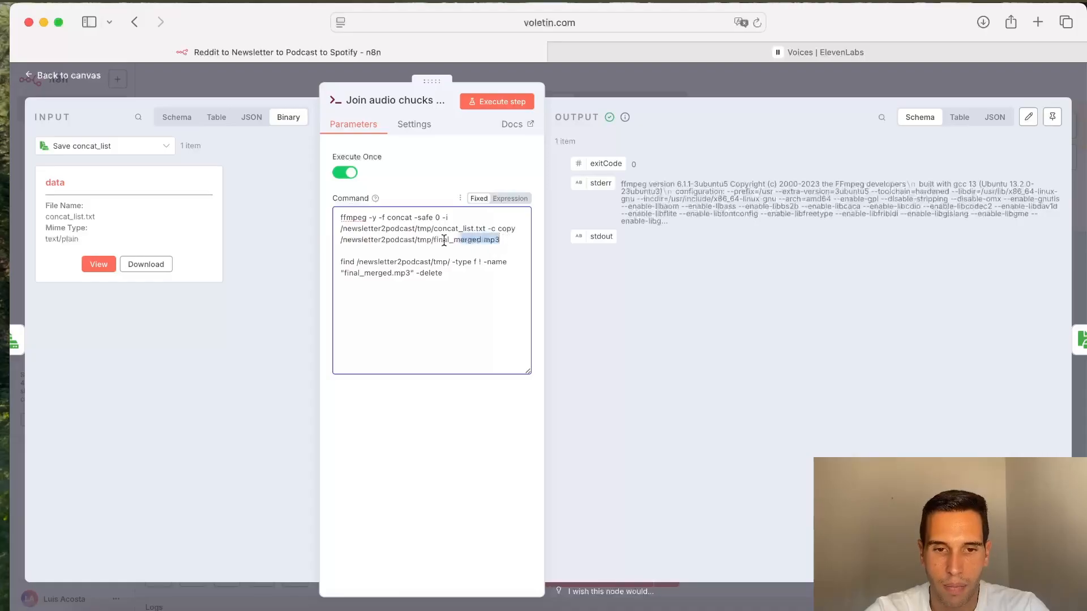
click(383, 256)
drag(338, 262, 456, 274)
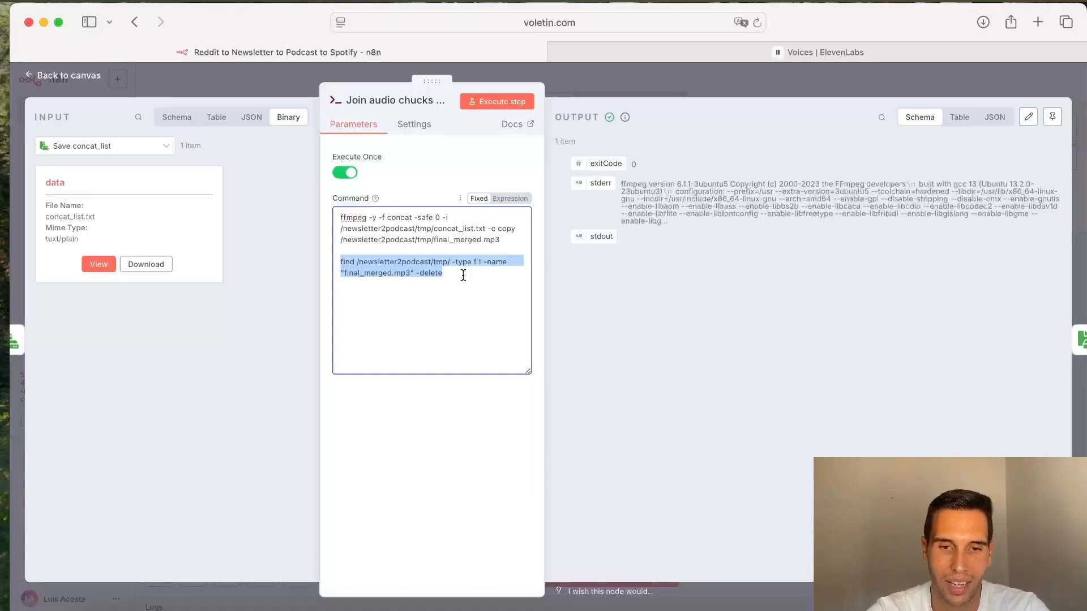
click(456, 293)
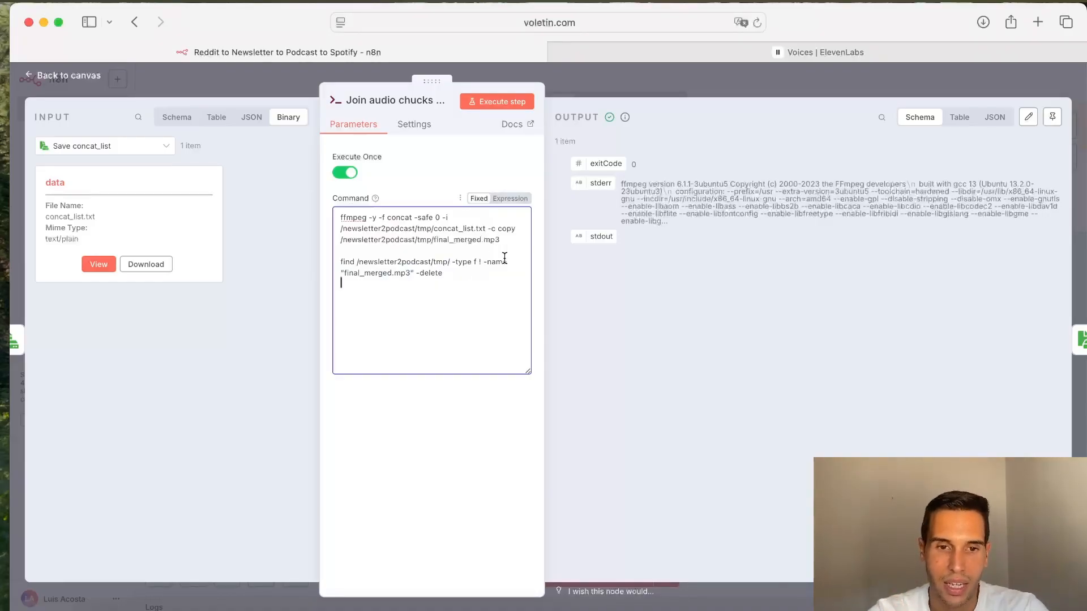
double_click(351, 217)
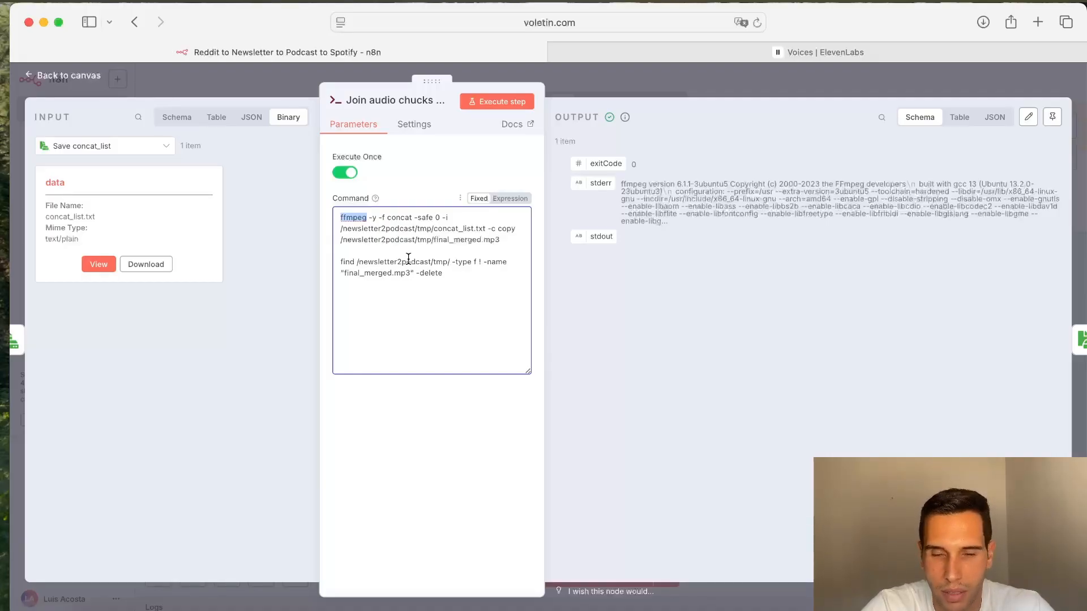
click(665, 90)
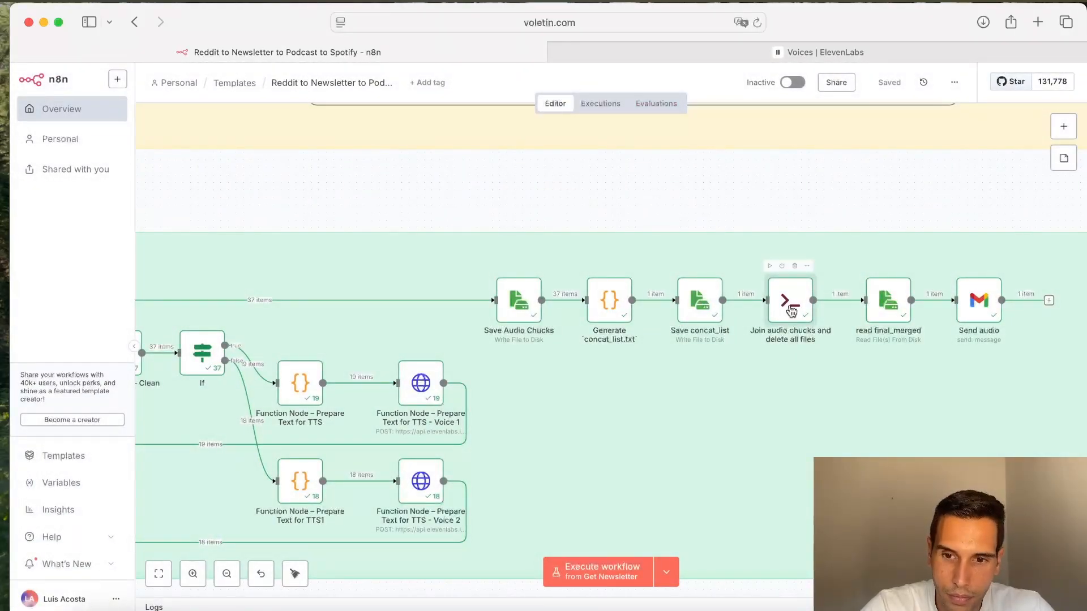
Step: Review the Send audio Gmail node's recipient, subject, message and attachment settings
scroll(809, 399, right, 5)
mouse_move(801, 323)
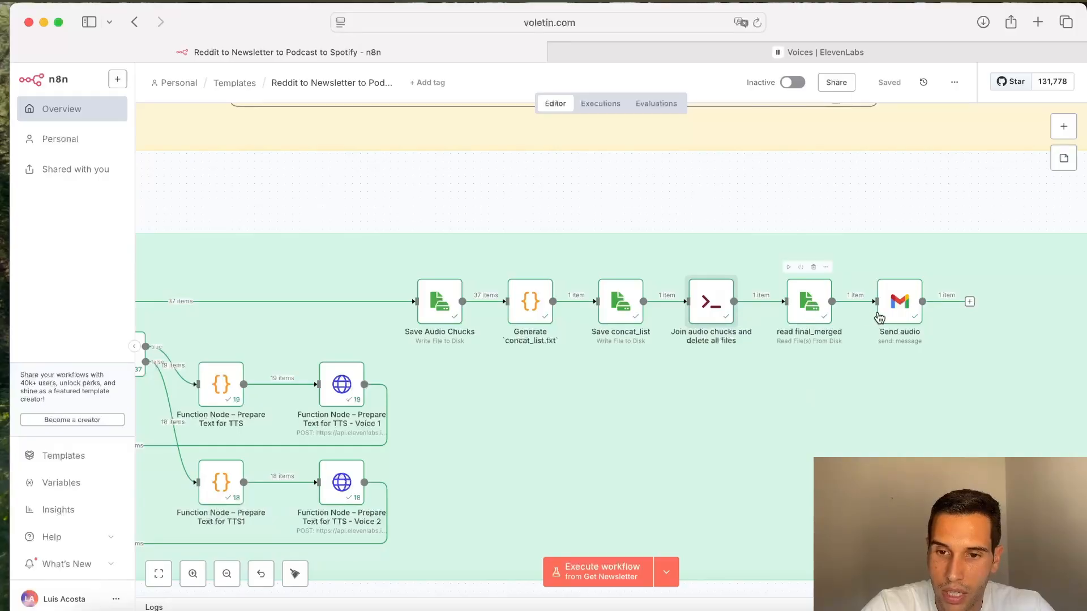
click(892, 317)
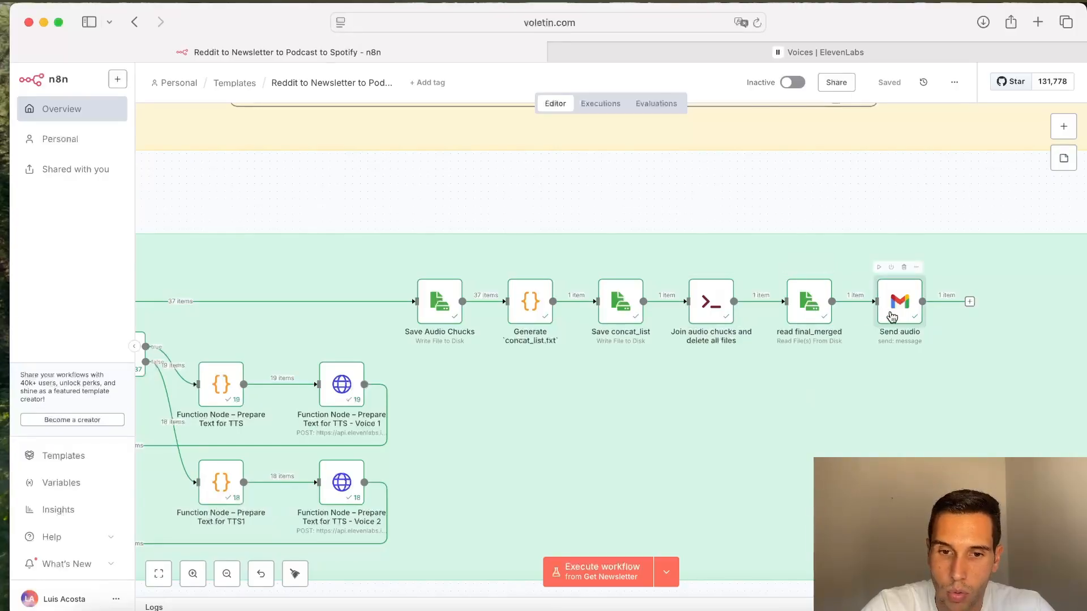
double_click(892, 317)
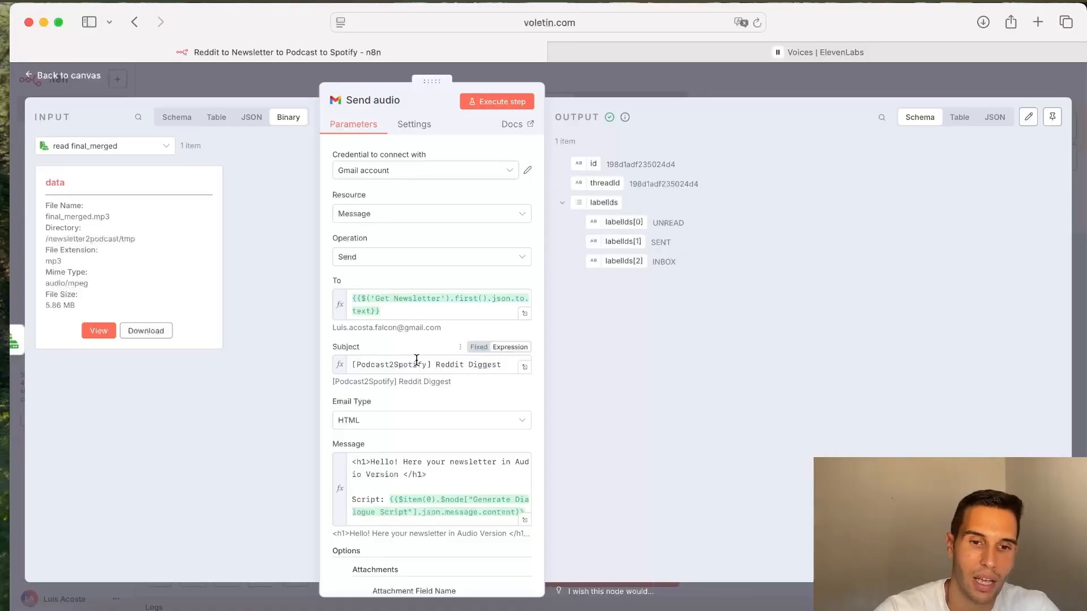
scroll(416, 359, down, 3)
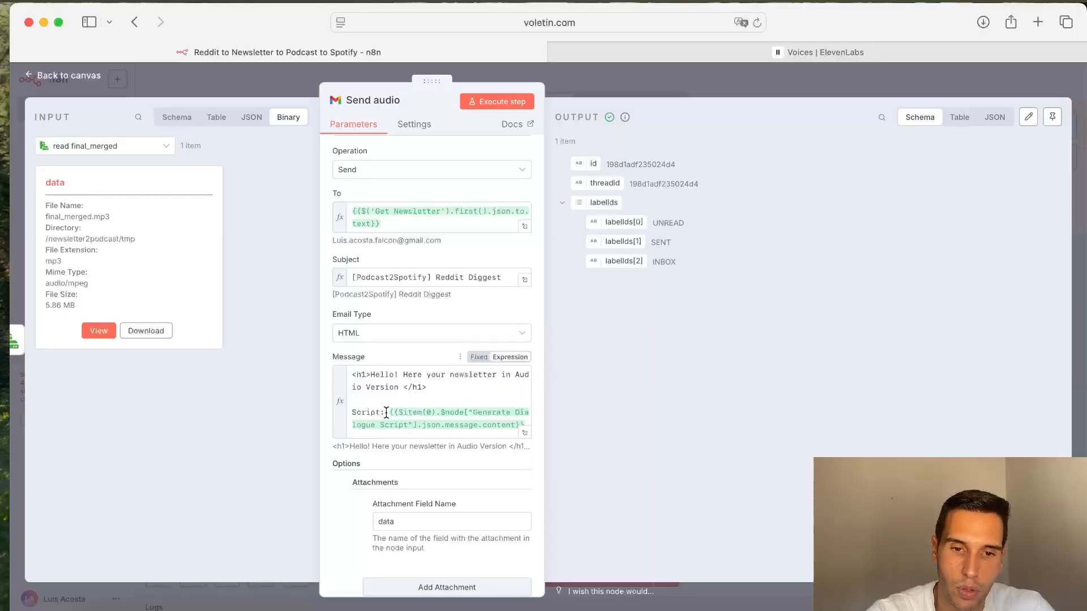
drag(429, 278, 329, 281)
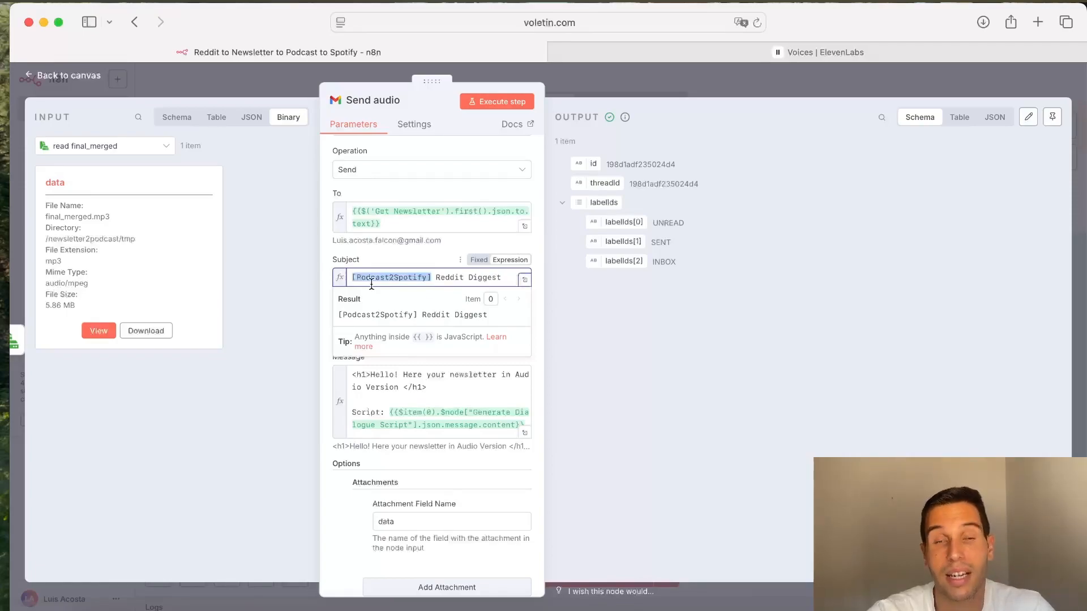
click(706, 91)
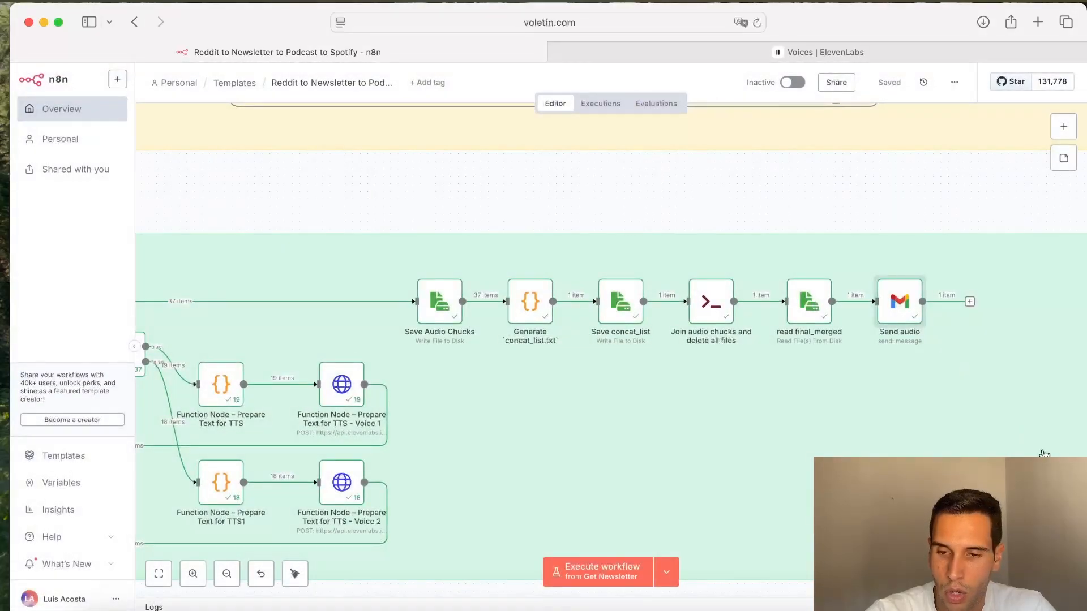
Step: Bring the Podcast to Spotify section of the workflow into view
mouse_move(913, 329)
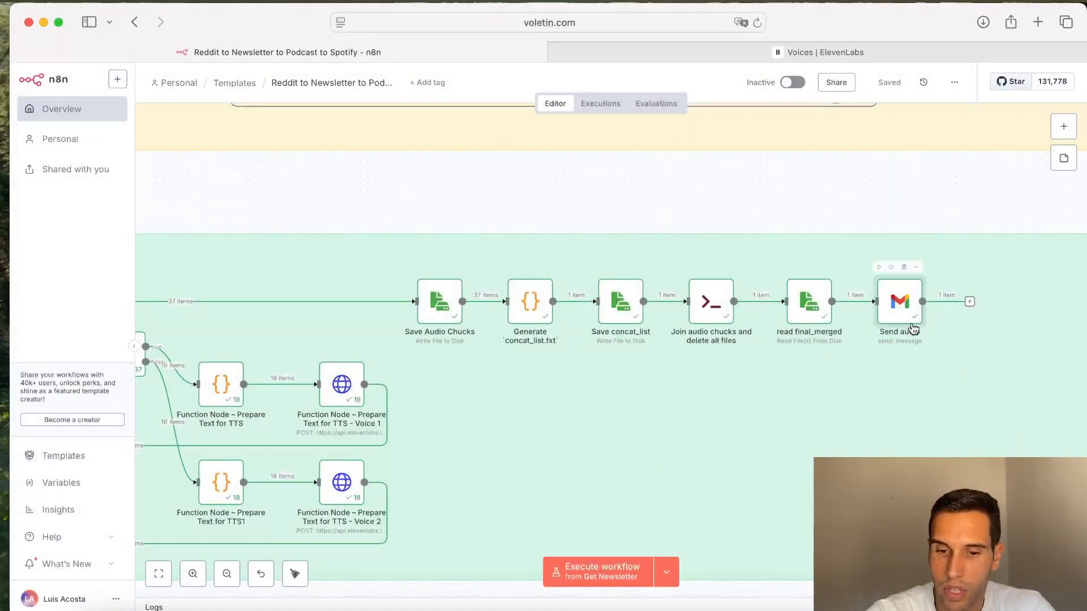
scroll(661, 388, down, 10)
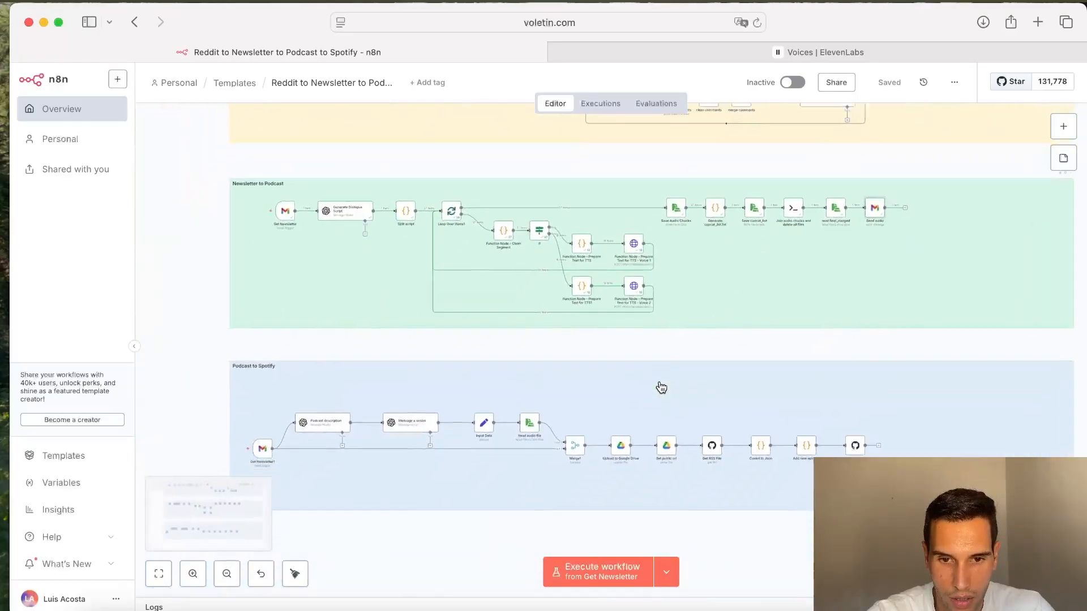
scroll(661, 388, down, 4)
scroll(661, 388, left, 2)
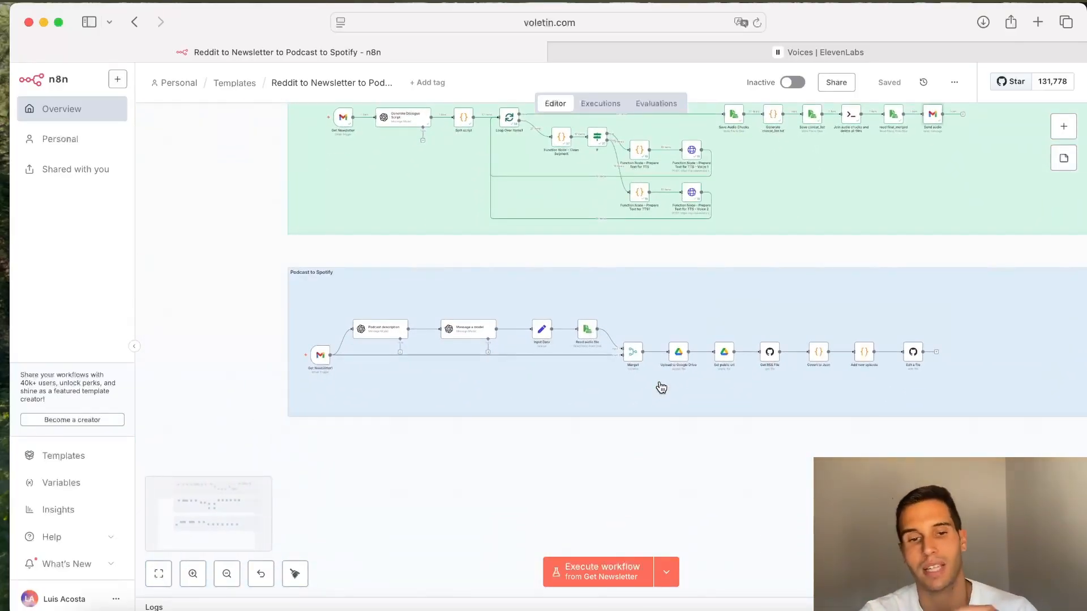
Step: Switch to the Spotify for Creators tab and log in with a Spotify account
scroll(355, 351, up, 3)
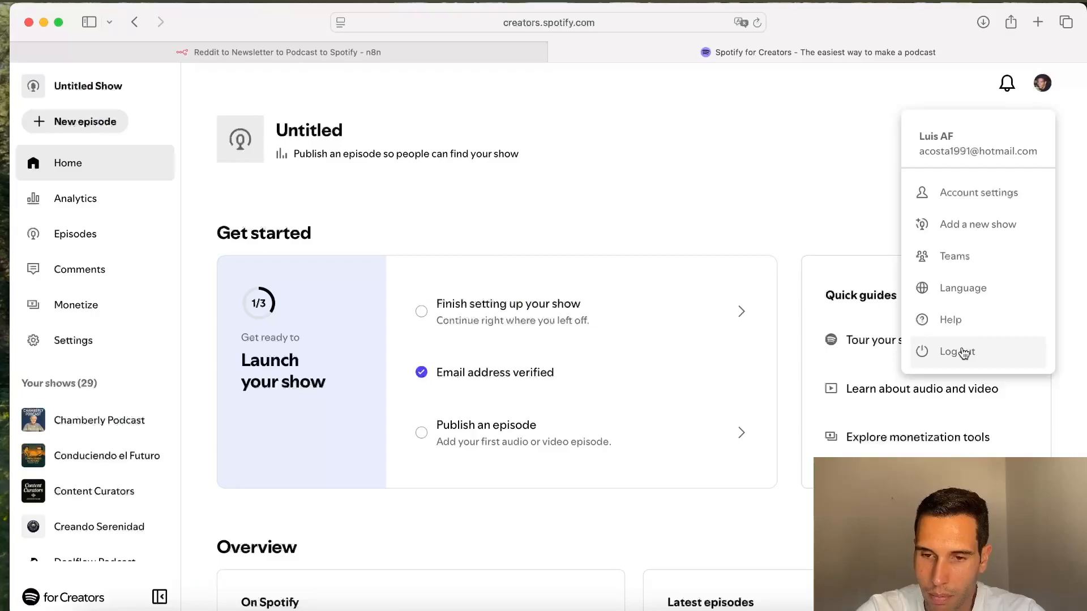
click(963, 350)
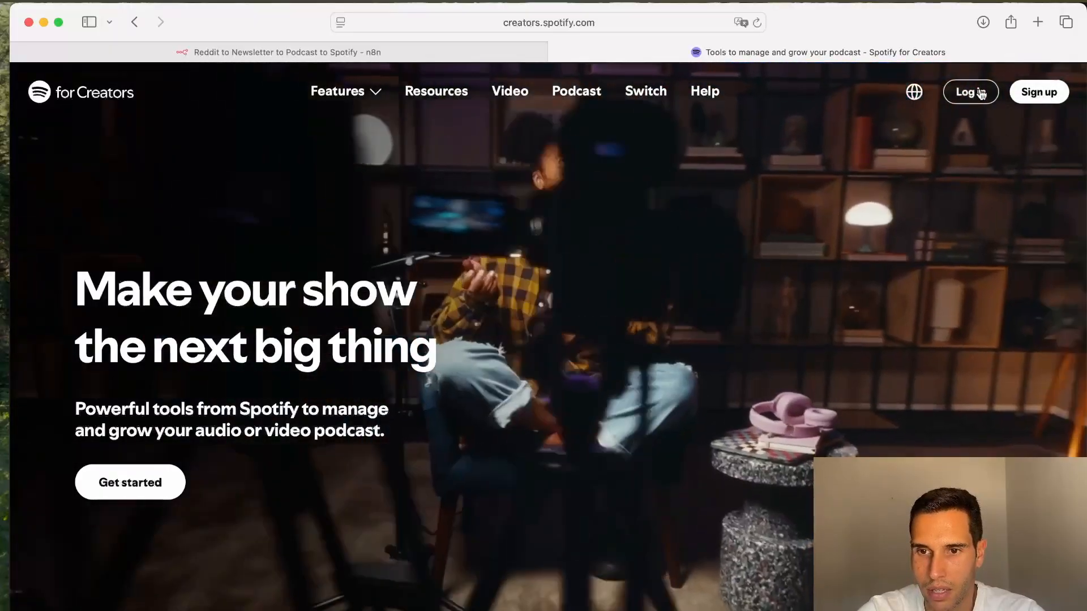
click(981, 94)
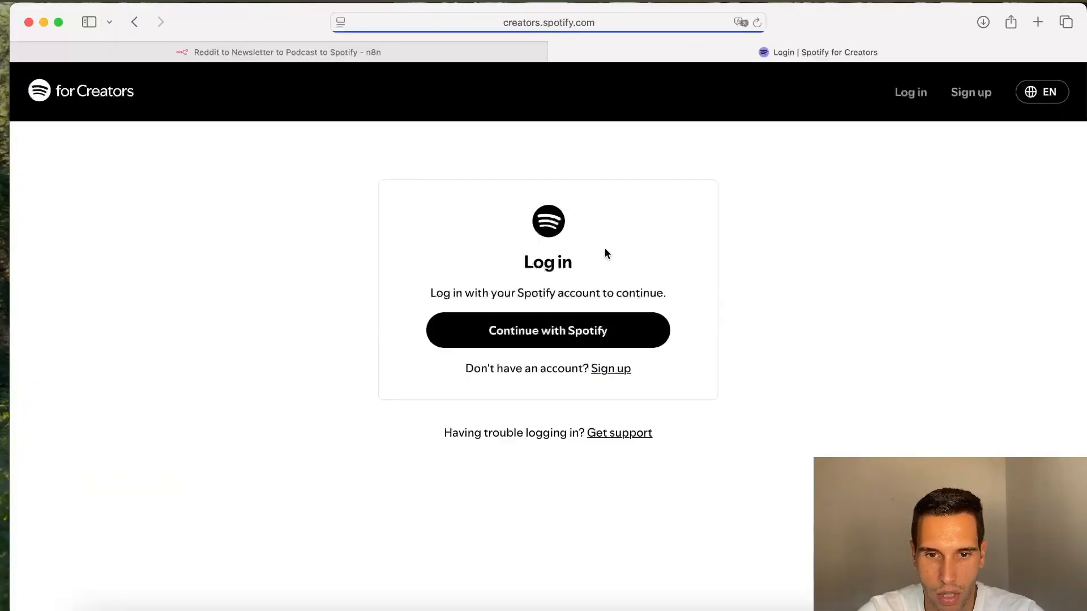
click(574, 340)
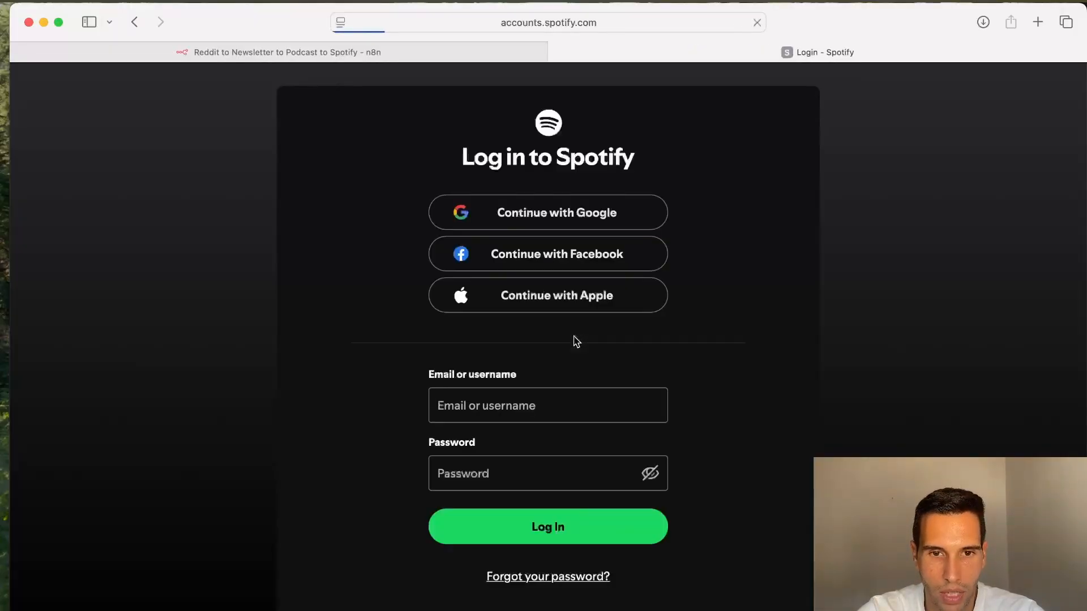
click(552, 253)
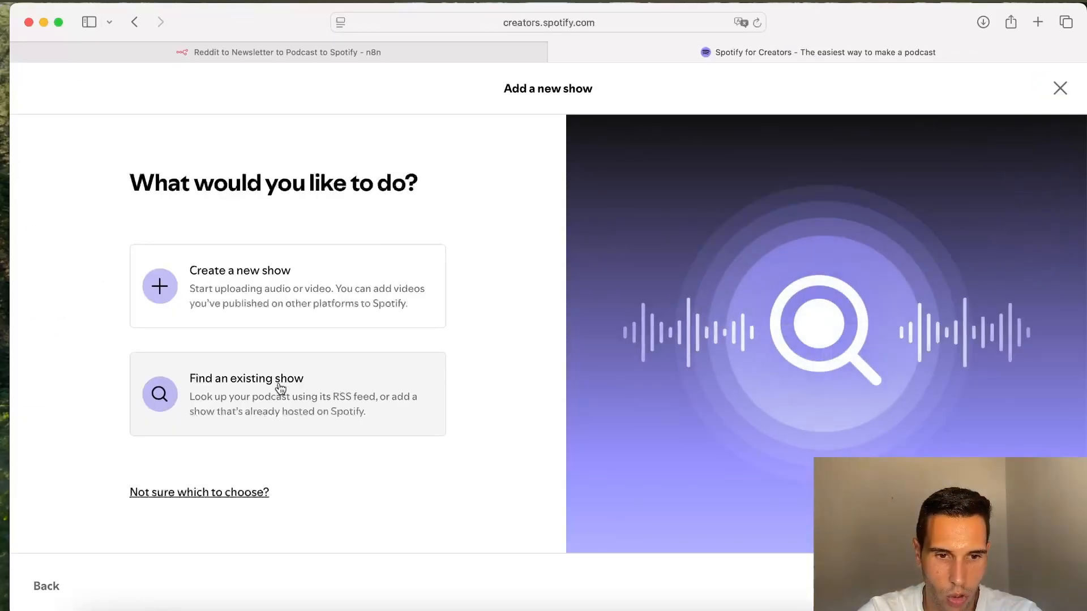
Step: Choose to add an existing show hosted somewhere else, reaching the RSS feed link form
click(224, 395)
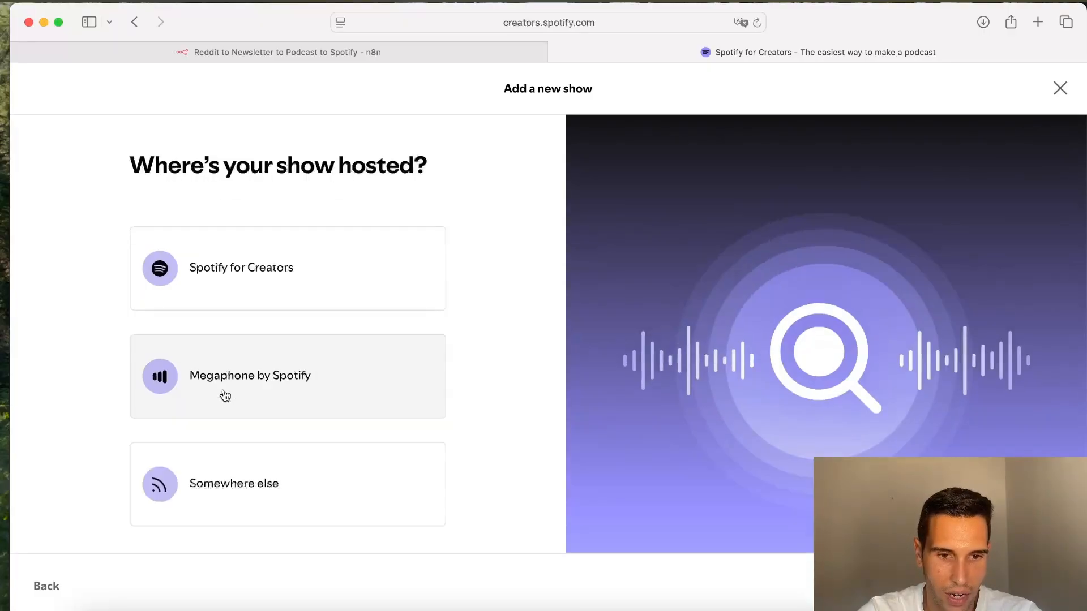
click(283, 476)
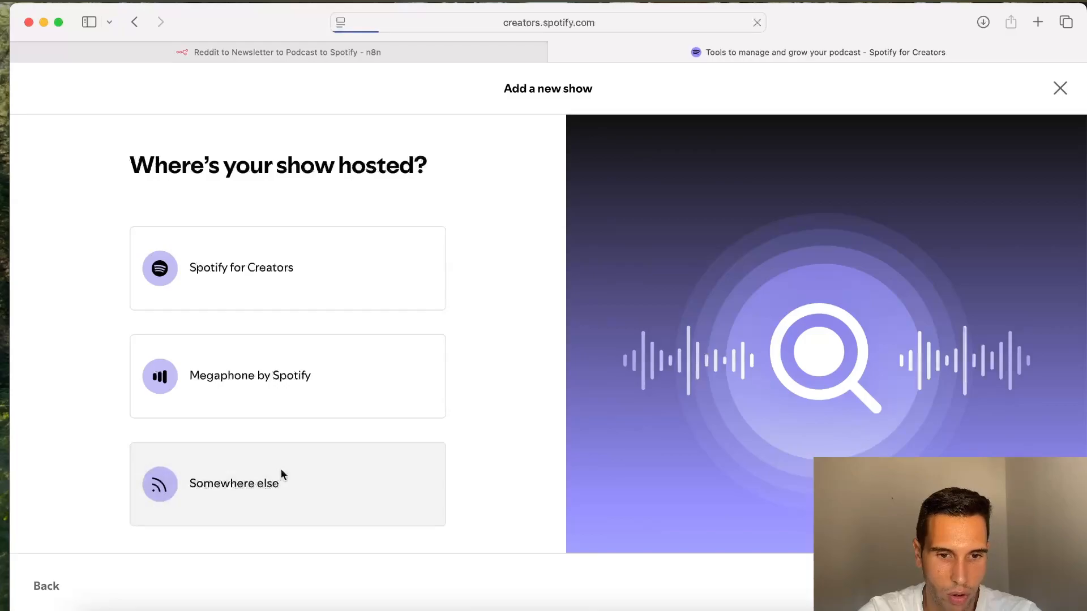
click(373, 292)
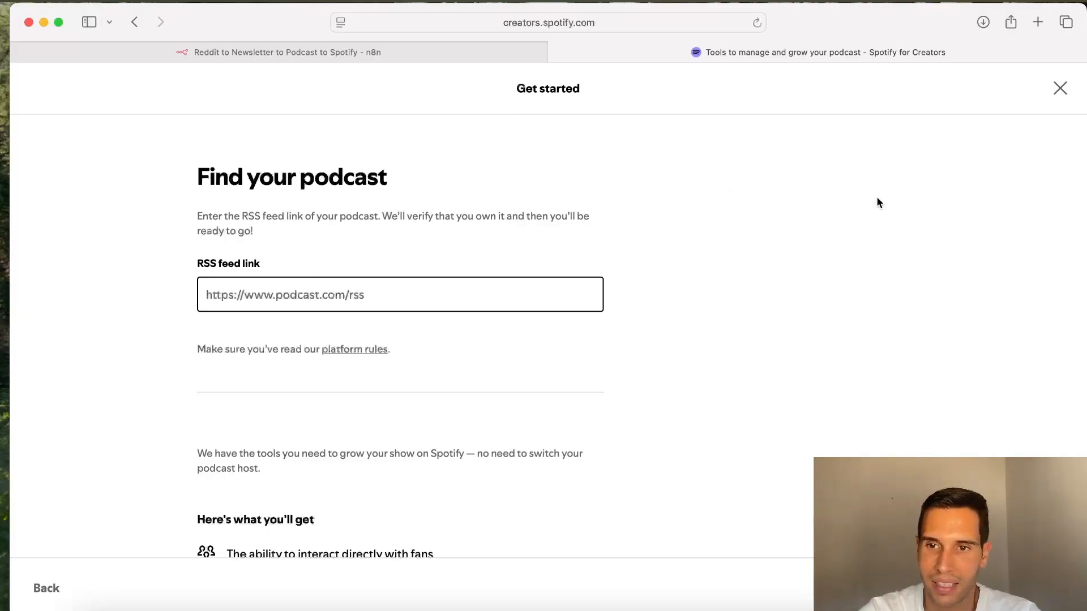
Step: Open GitHub in a new tab and go to the newsletter2podcast repository
click(1036, 23)
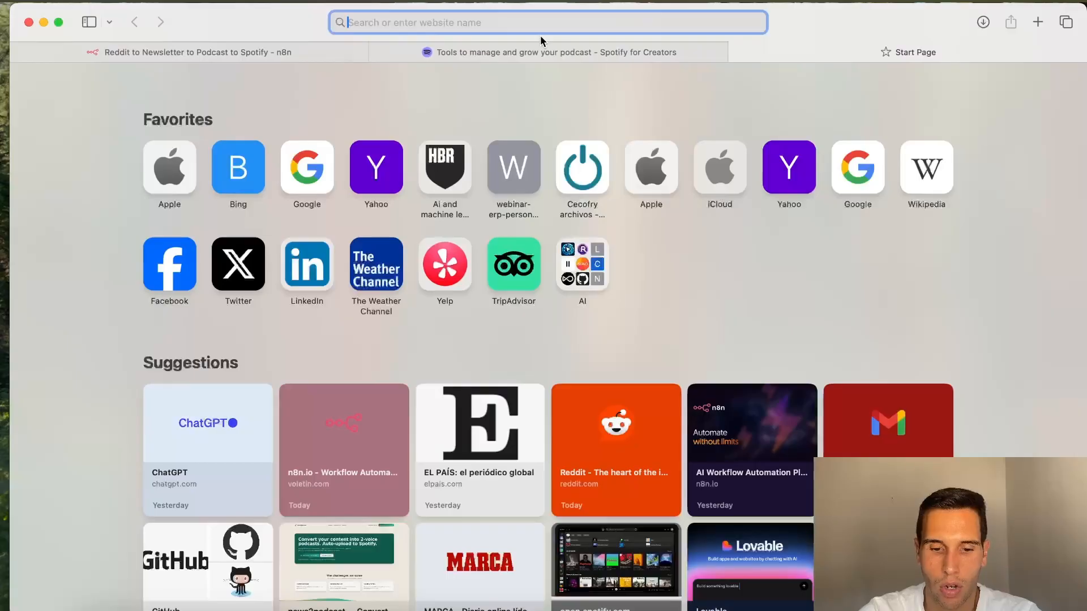
text(git)
key(Return)
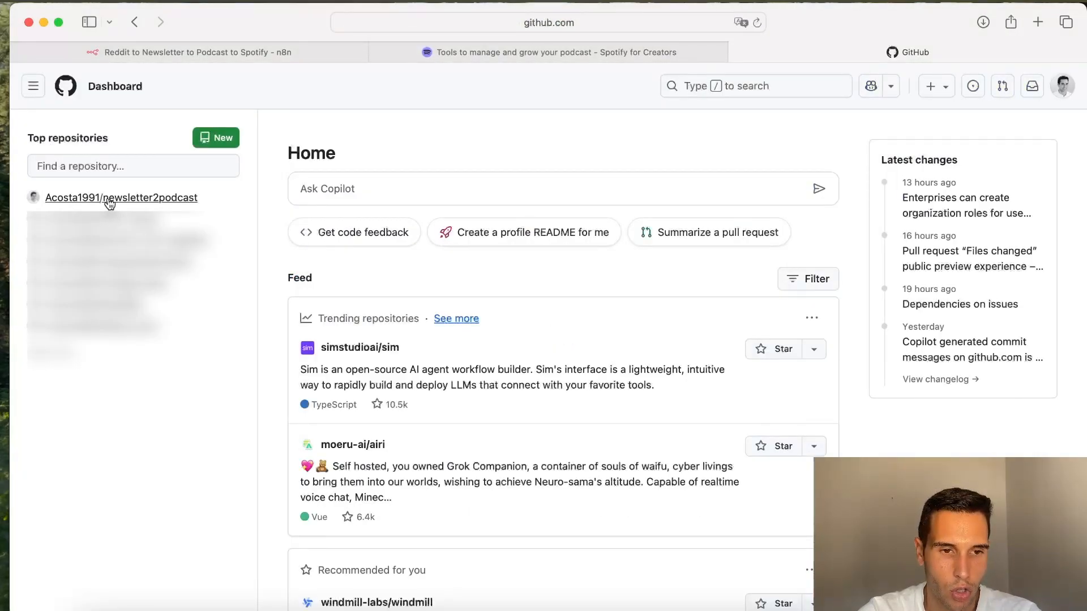
mouse_move(109, 202)
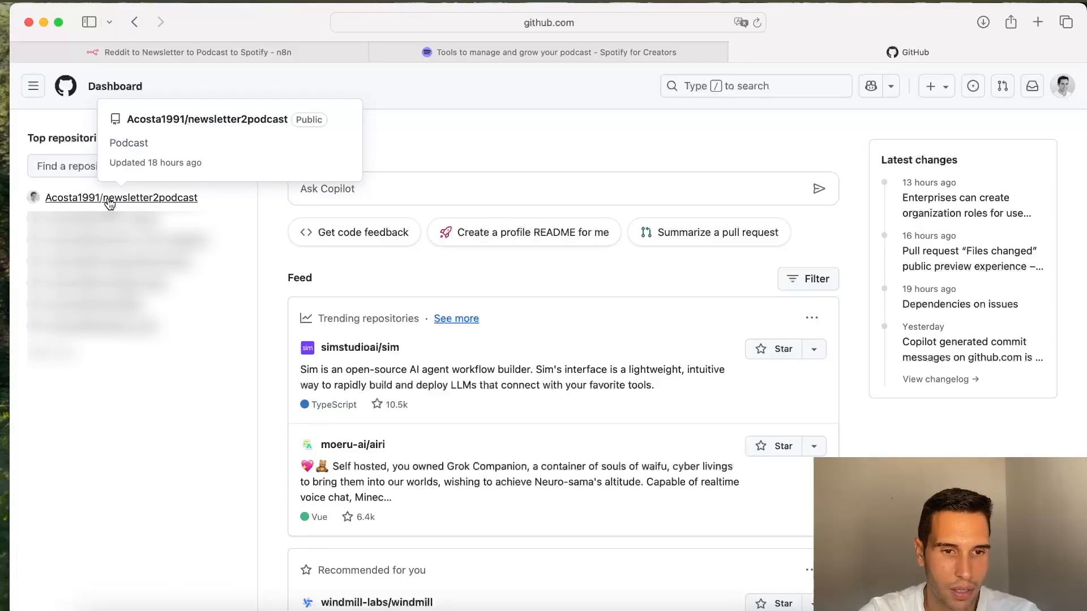
click(109, 199)
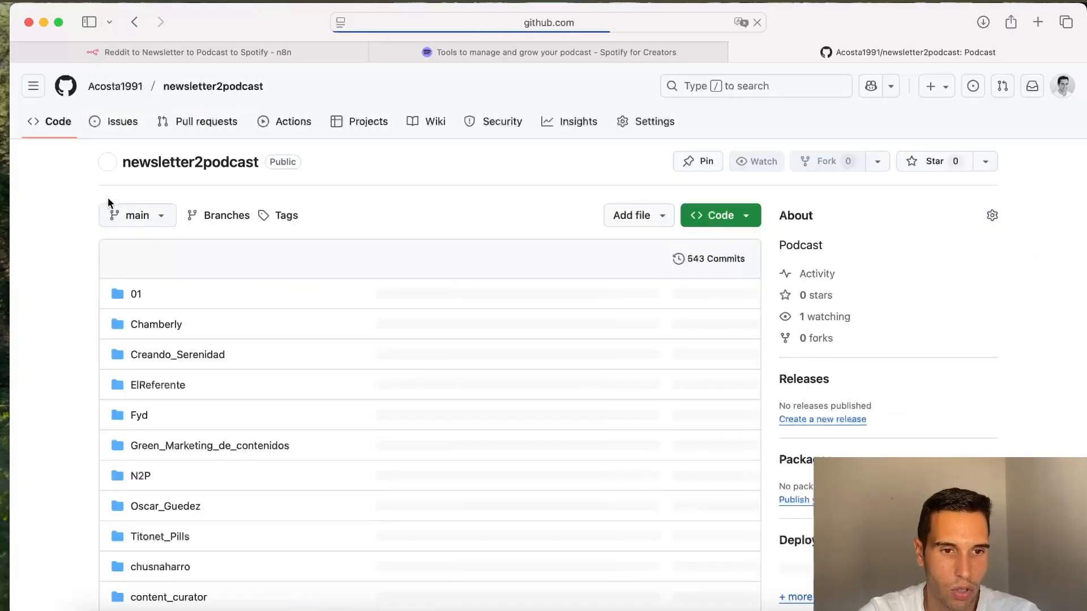
Step: Browse the podcast folders listed in the newsletter2podcast repository
scroll(287, 436, down, 1)
scroll(286, 433, down, 5)
scroll(287, 433, up, 5)
scroll(173, 342, down, 3)
scroll(173, 348, down, 3)
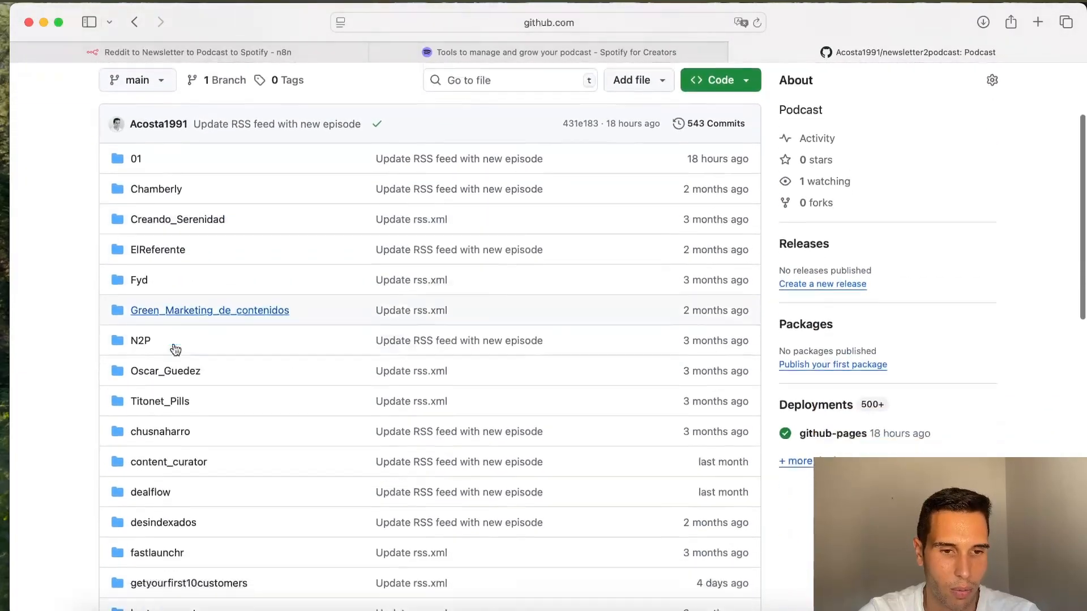
scroll(173, 348, up, 6)
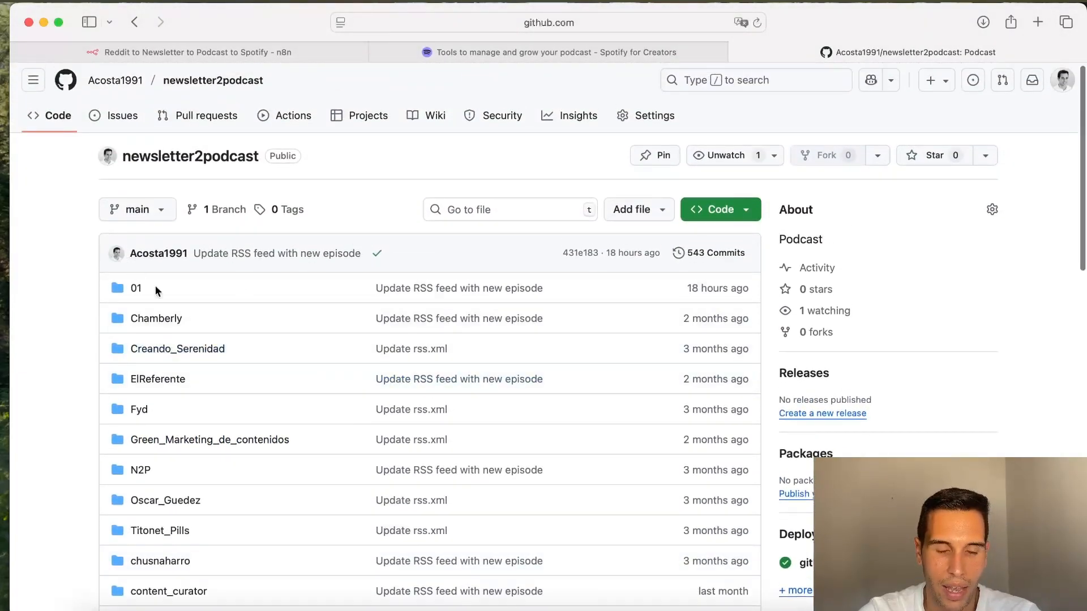
scroll(592, 353, down, 3)
scroll(592, 353, up, 3)
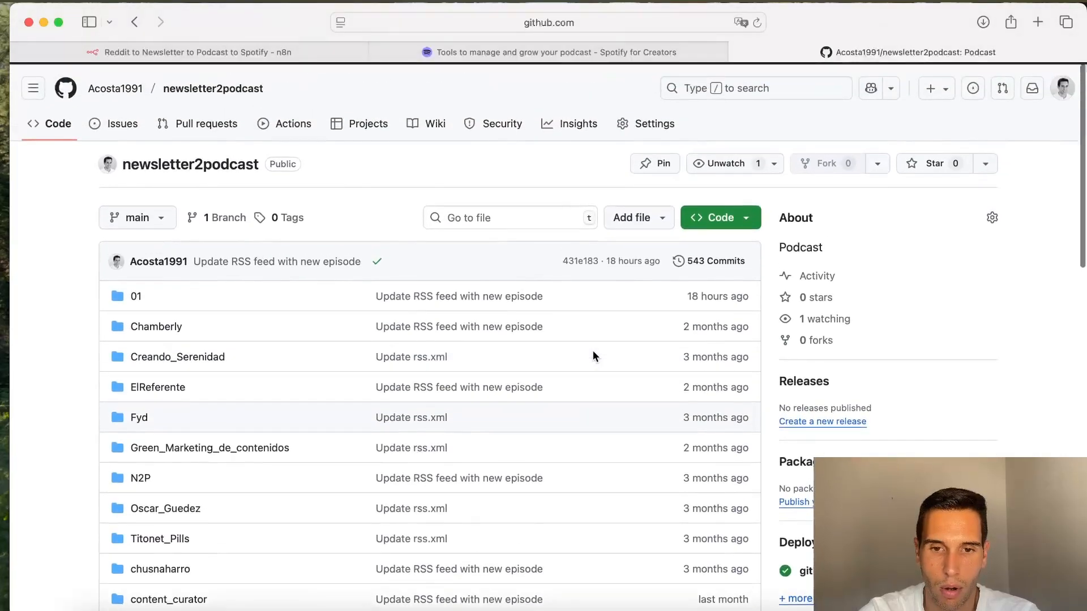
Step: Create a new file named n8n_yt/rss.xml in the repository and commit it
click(652, 221)
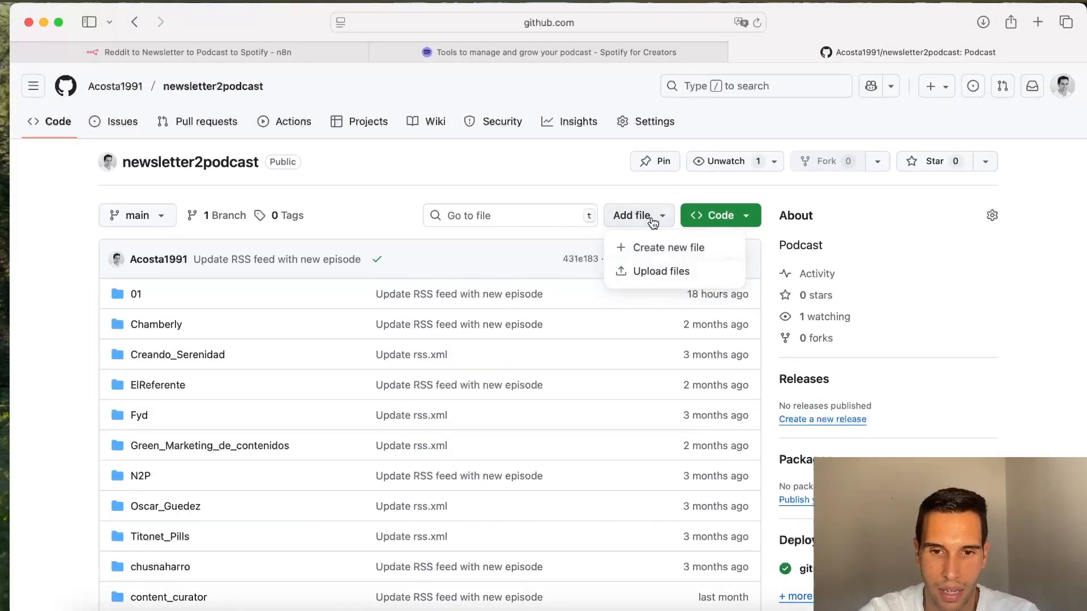
click(691, 251)
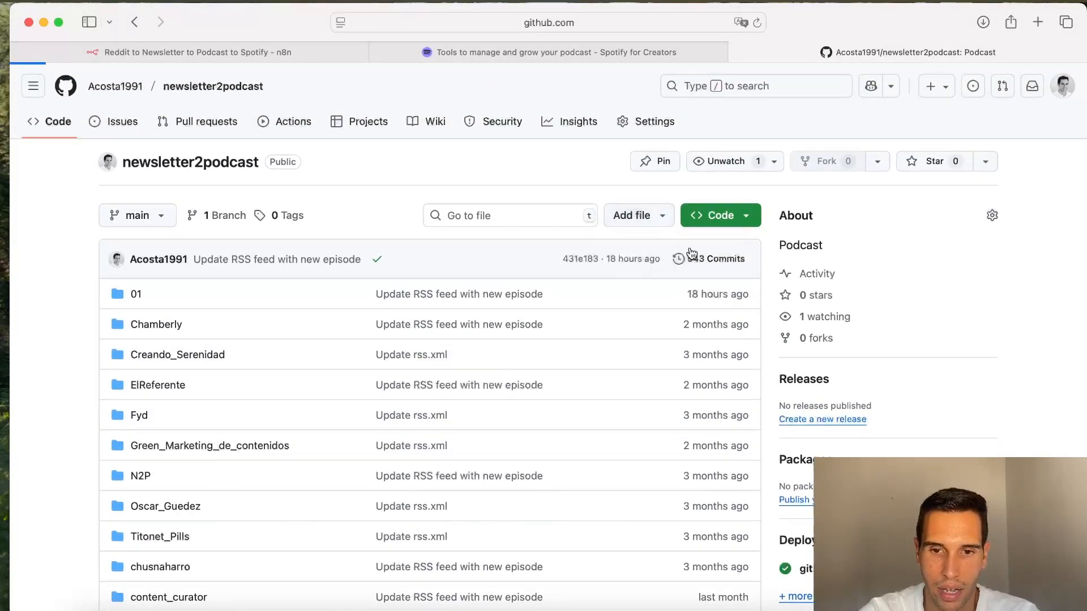
click(209, 168)
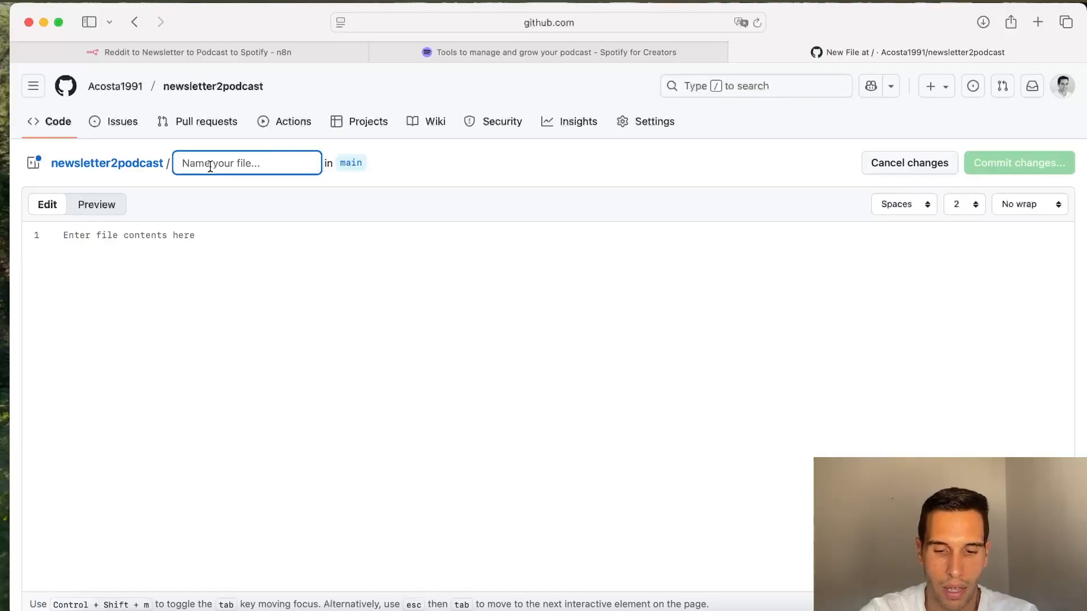
text(n8n_yt)
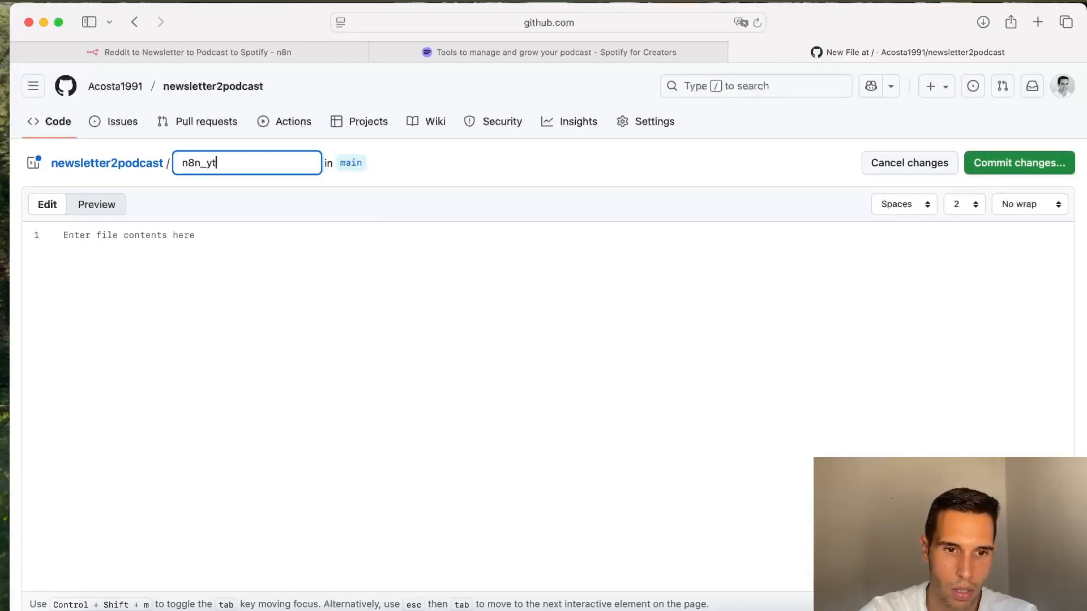
text(/rs)
text(s.)
text(xml)
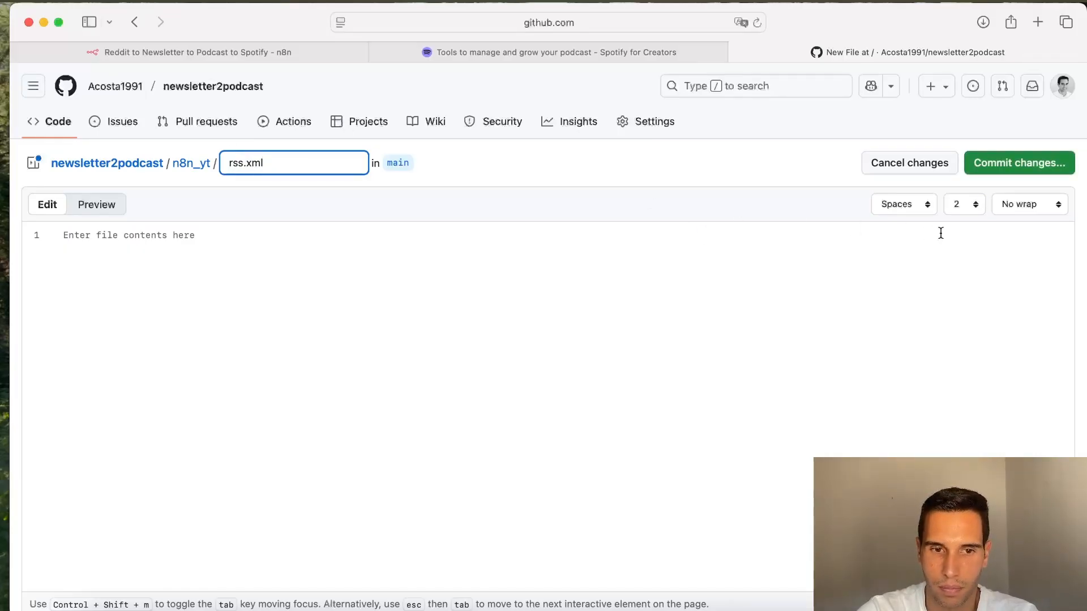
click(1026, 170)
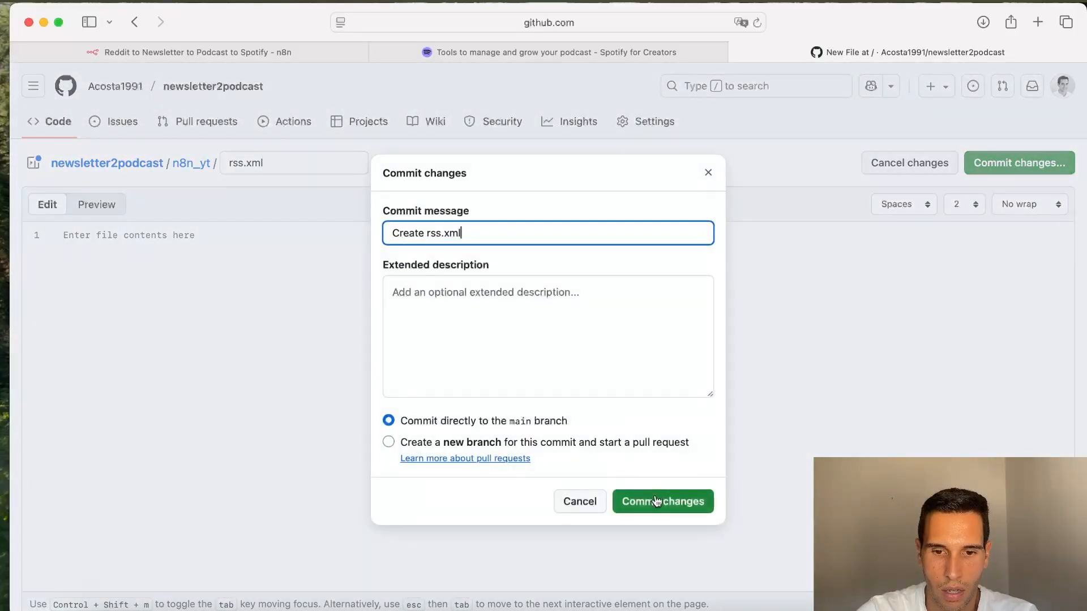
click(658, 501)
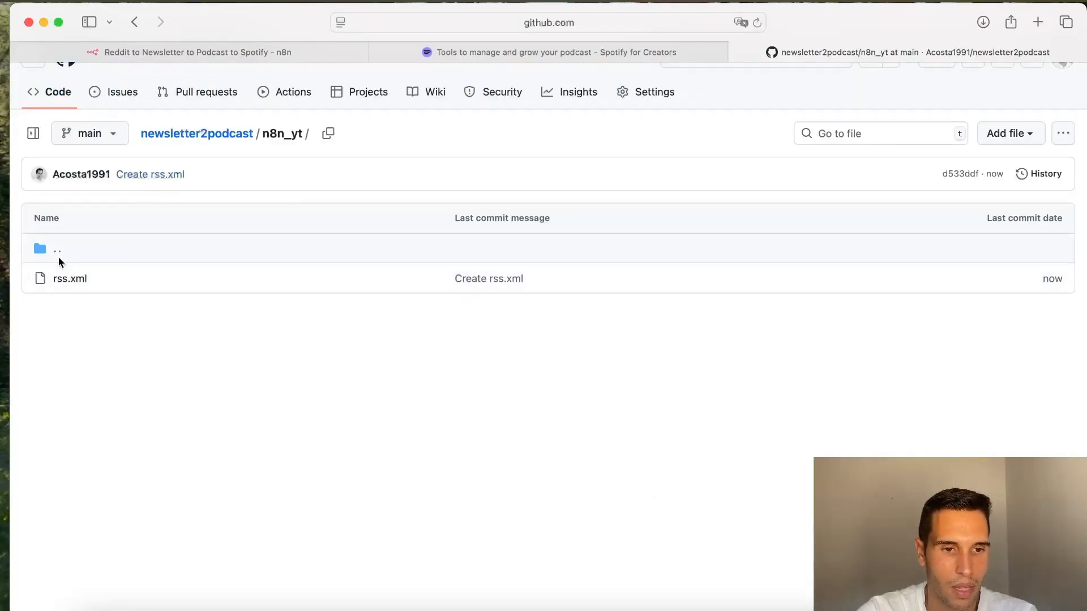
Step: Return to the repository root and open the rss.xml file inside the 01 folder
click(240, 136)
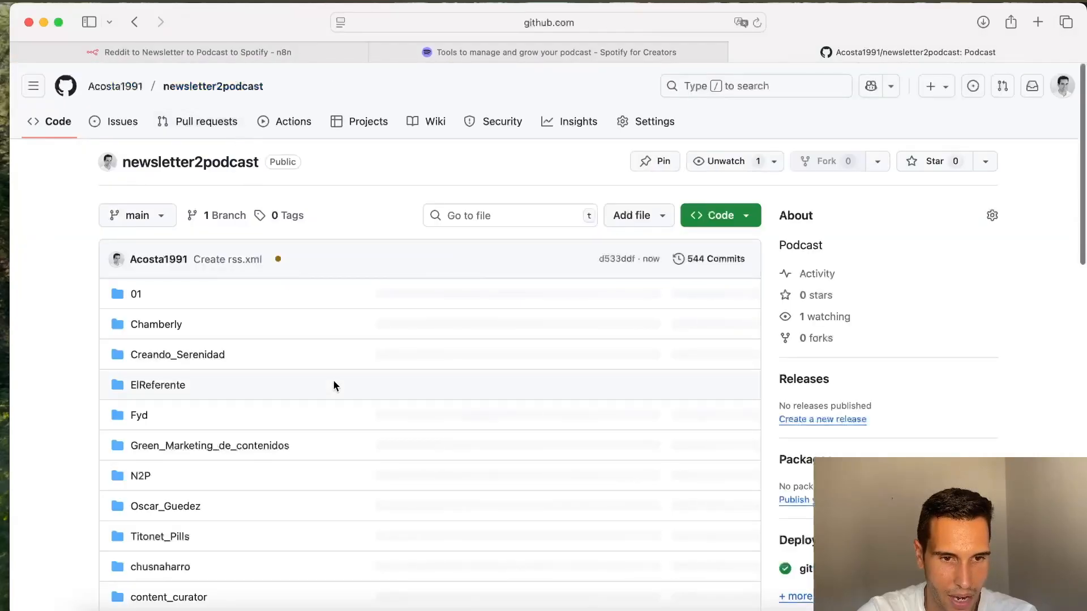
scroll(333, 384, down, 2)
scroll(333, 380, up, 3)
click(135, 226)
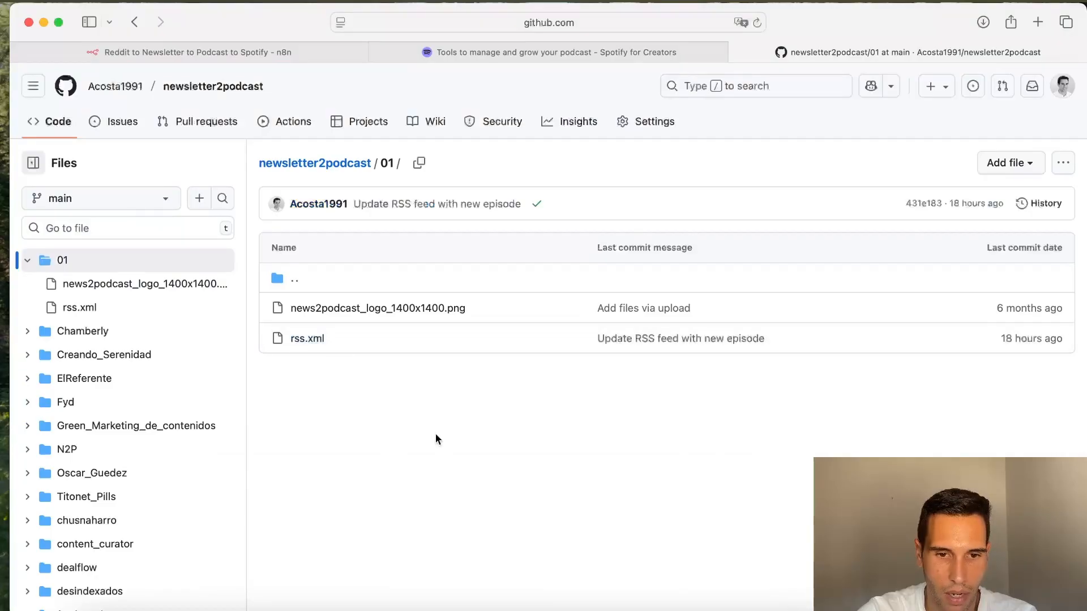
click(312, 337)
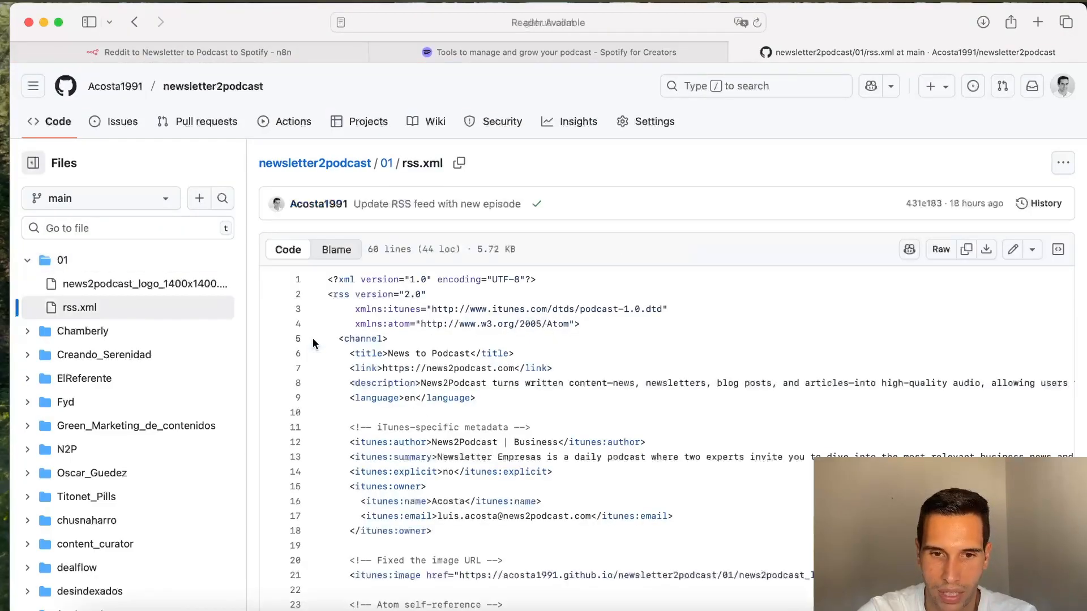
Step: Examine the channel title, link and description entries of the 01 rss.xml feed
scroll(324, 336, down, 3)
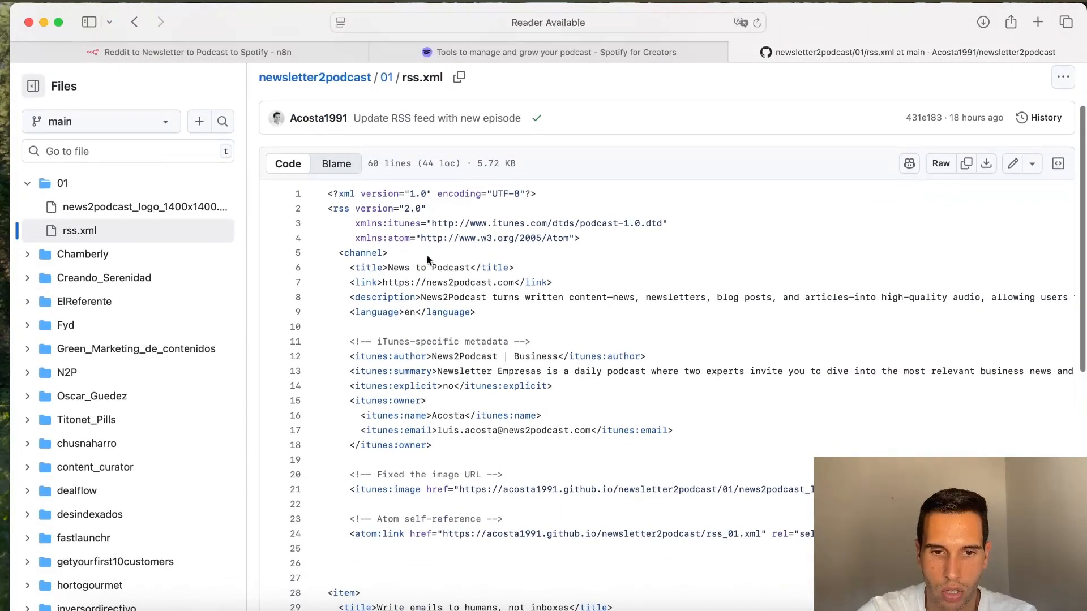
drag(468, 268, 389, 269)
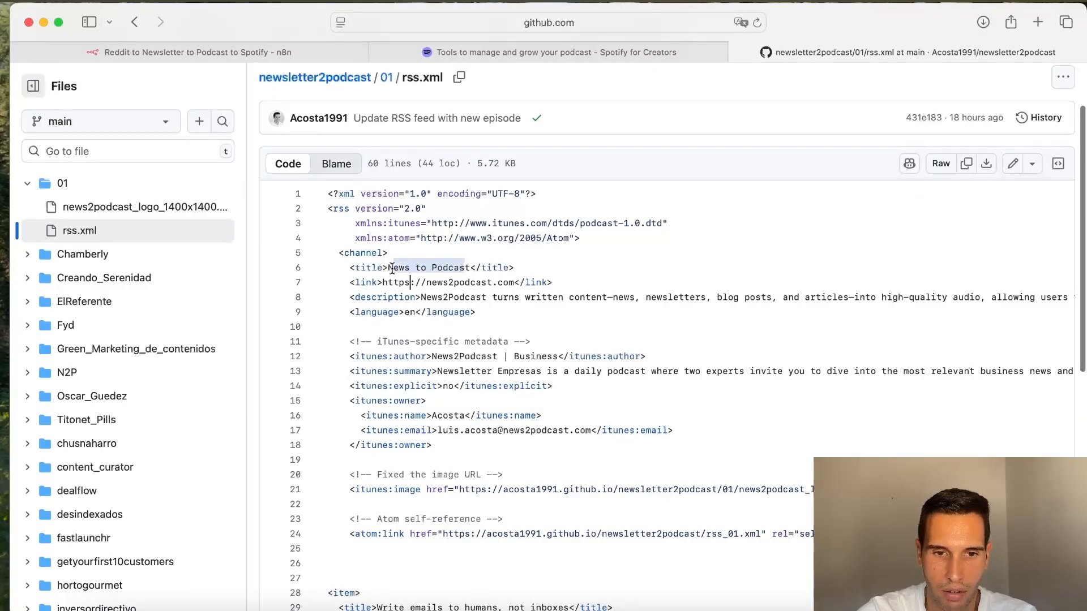
click(510, 297)
drag(519, 283, 389, 282)
scroll(407, 271, down, 2)
drag(420, 247, 638, 245)
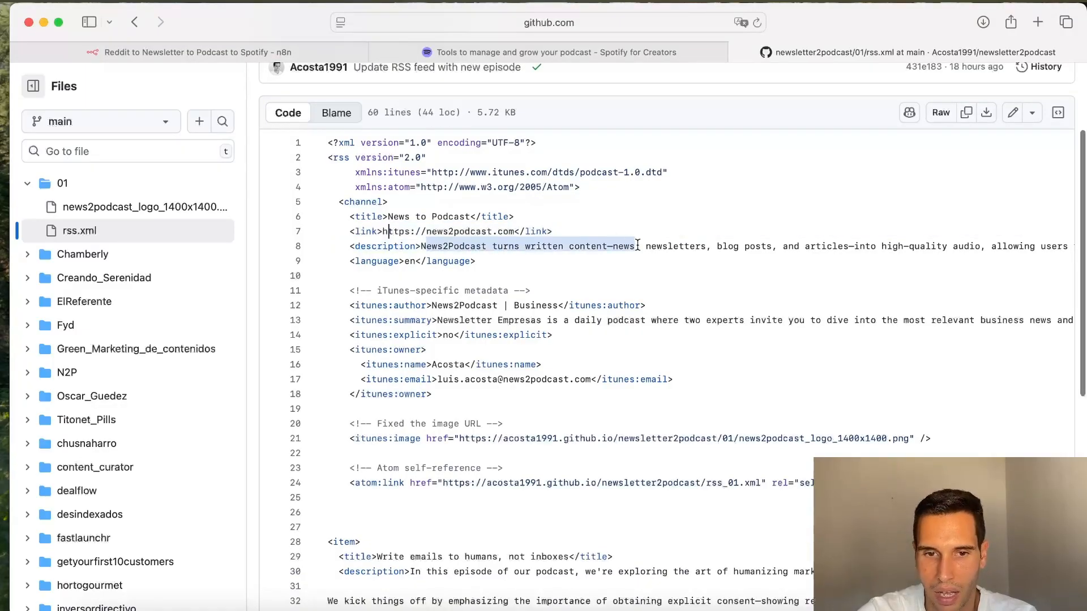
scroll(638, 245, down, 4)
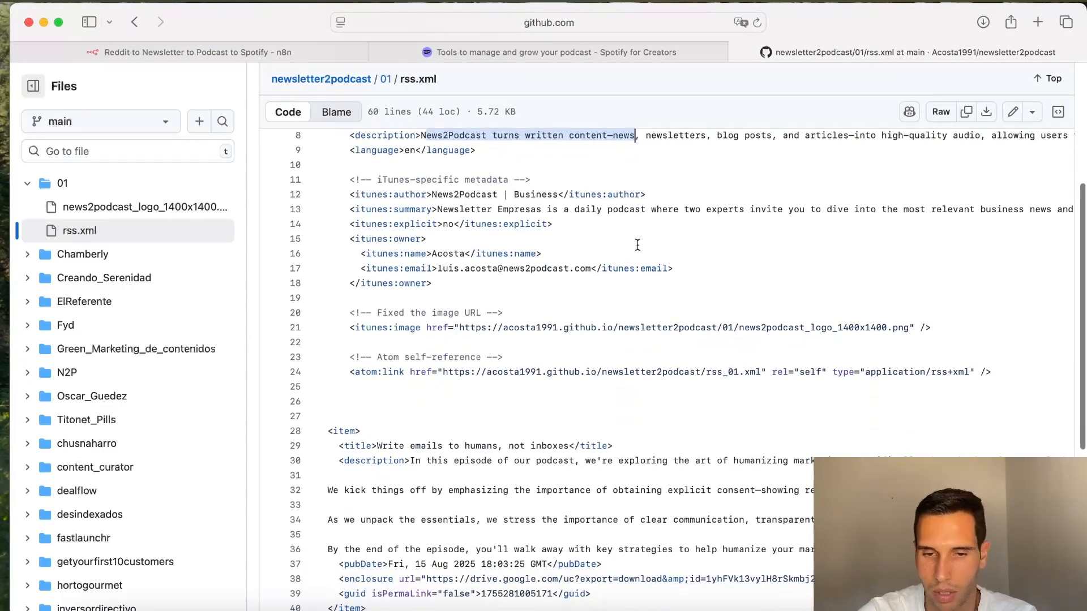
scroll(638, 244, down, 1)
scroll(637, 245, down, 1)
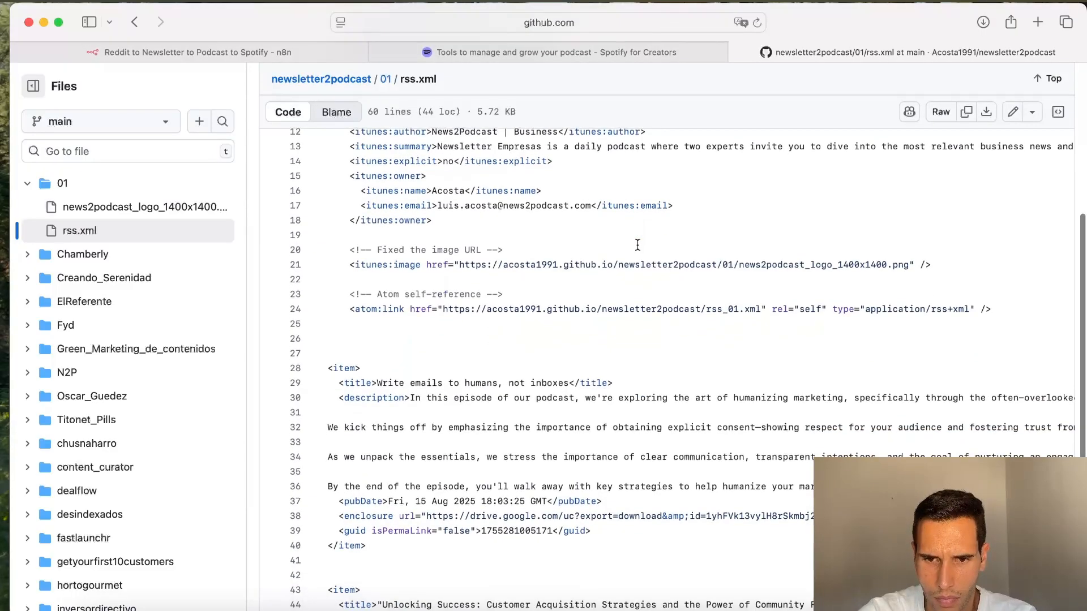
scroll(637, 245, down, 5)
scroll(638, 245, up, 15)
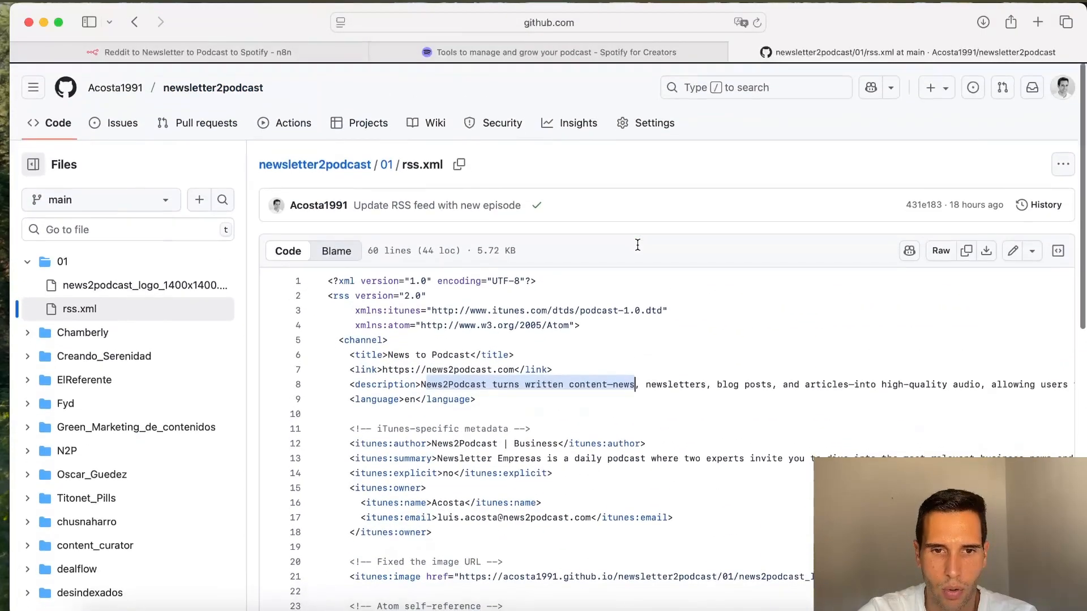
Step: Reopen the 01 rss.xml file and highlight the itunes:image logo URL
click(388, 163)
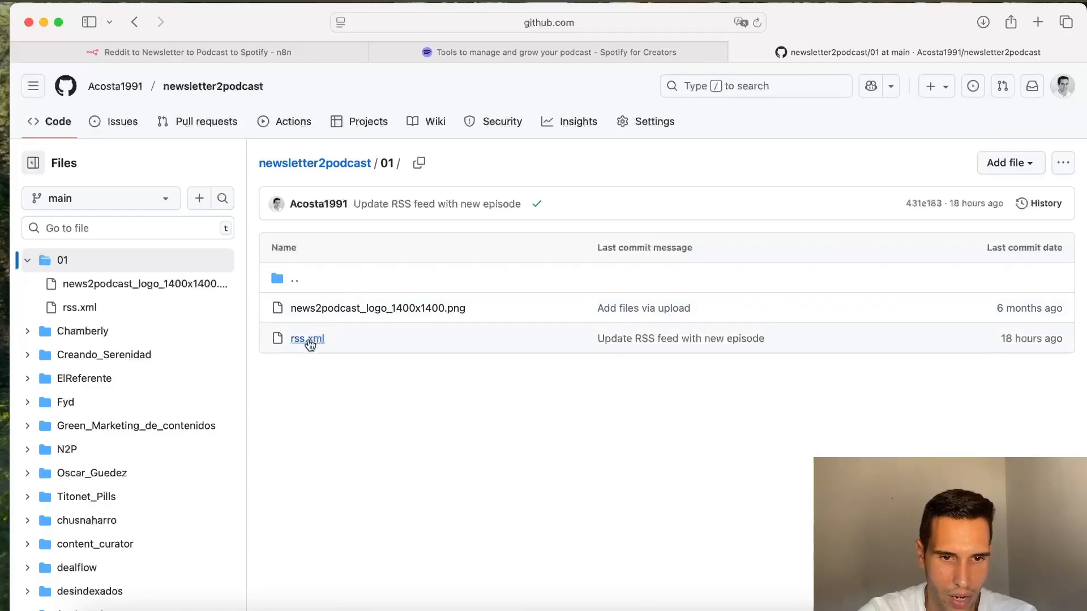
click(300, 338)
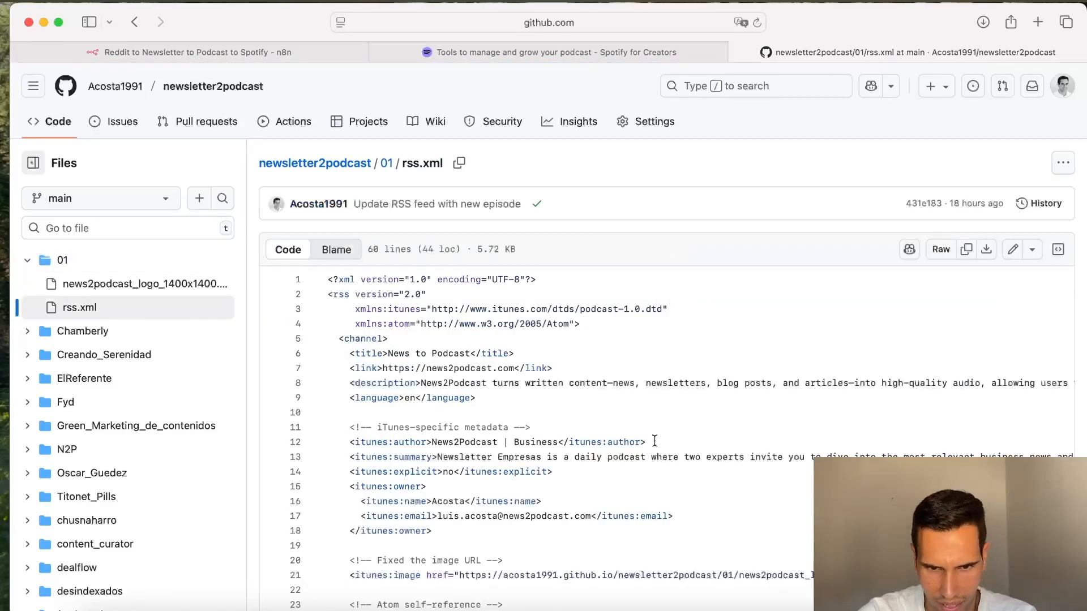
scroll(654, 441, down, 2)
scroll(654, 441, down, 2)
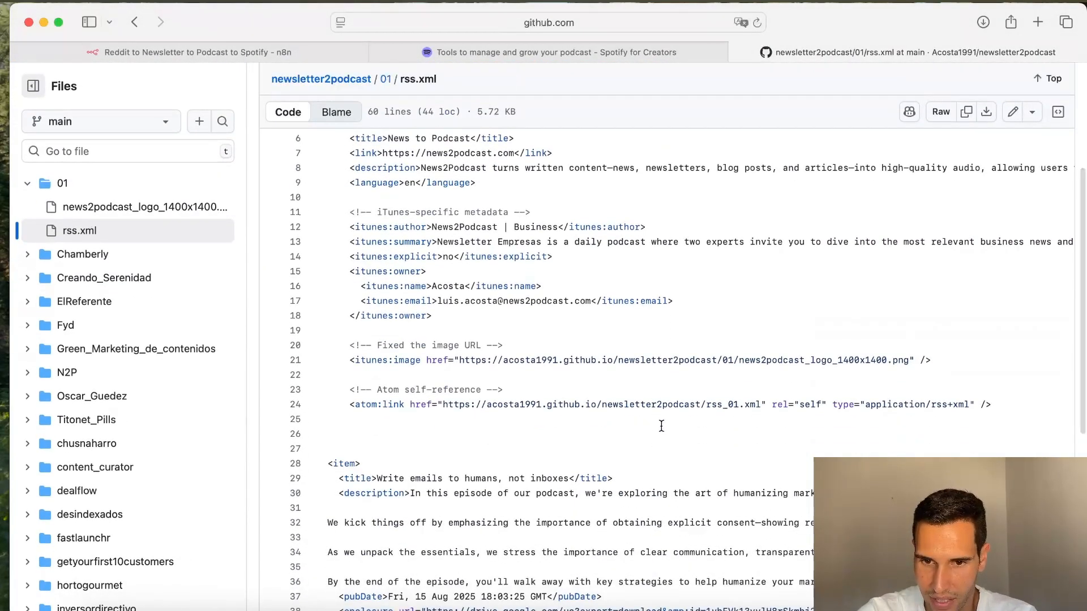
drag(915, 362, 427, 360)
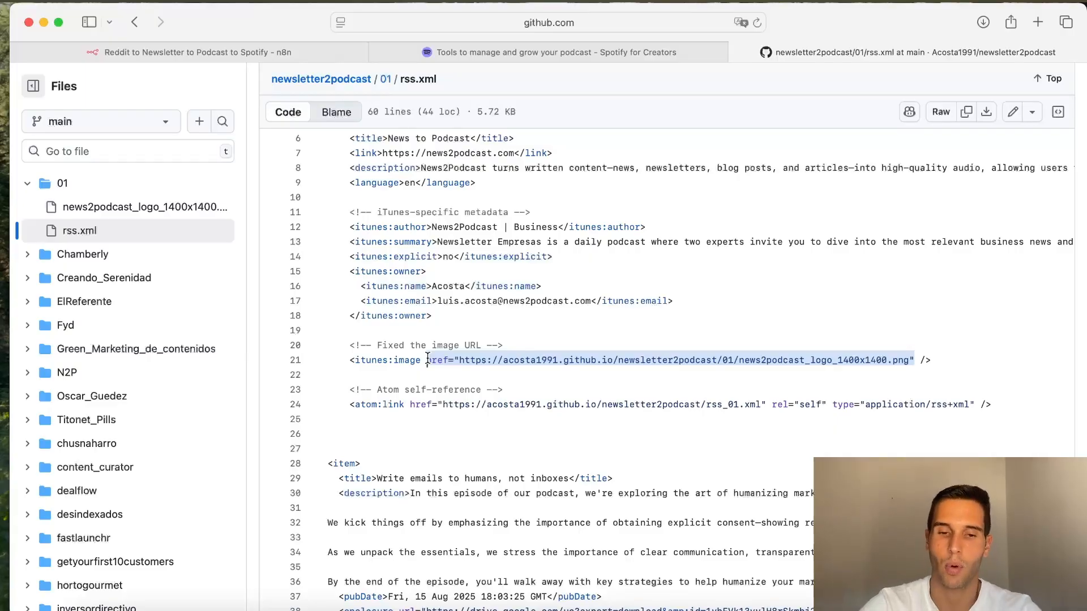
scroll(654, 428, down, 2)
scroll(654, 427, down, 1)
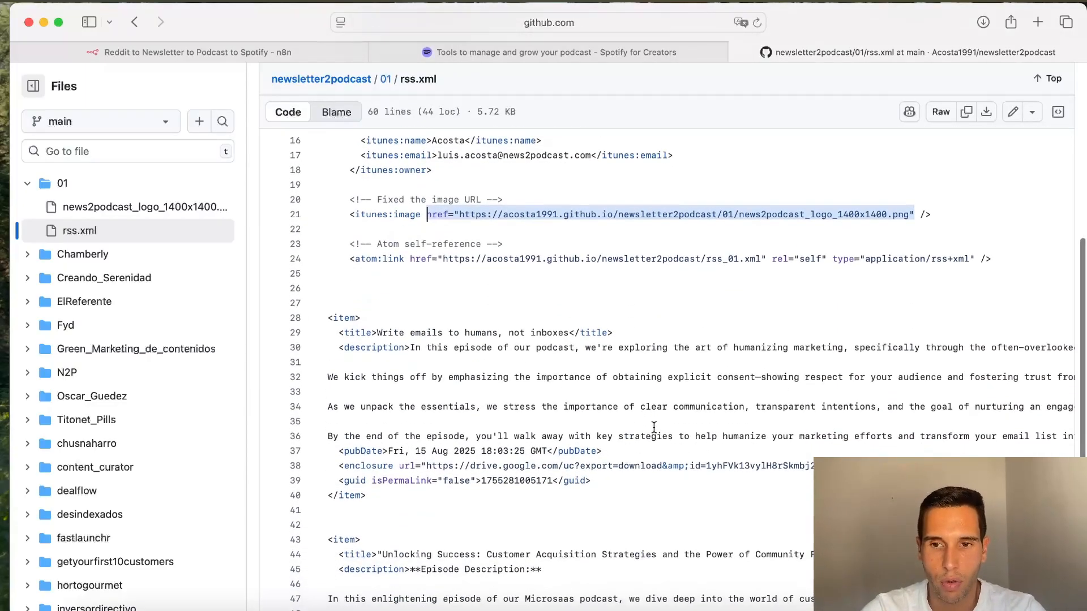
scroll(653, 427, up, 6)
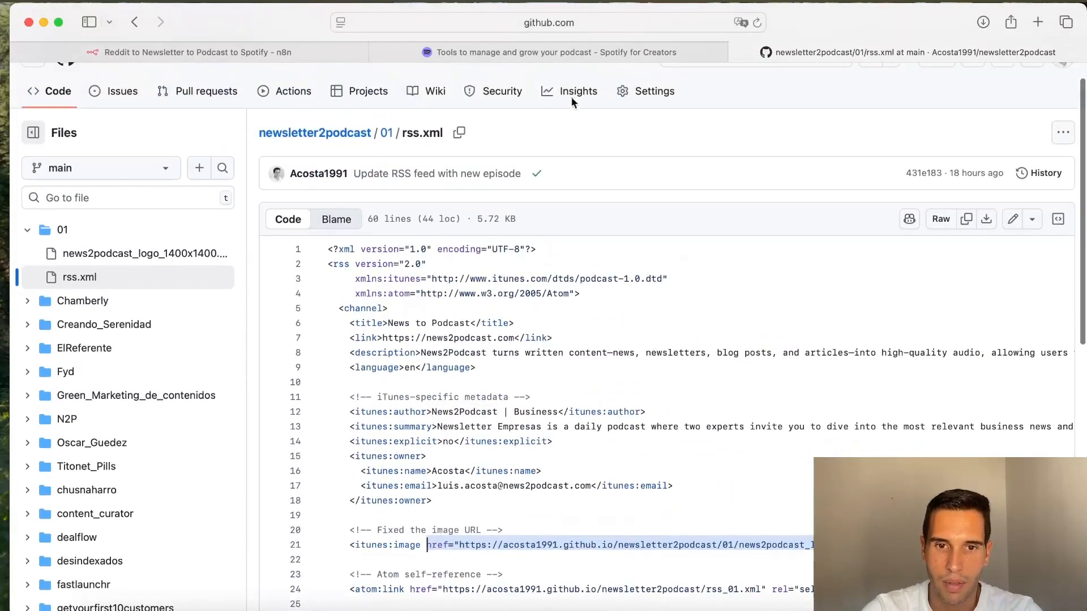
click(566, 46)
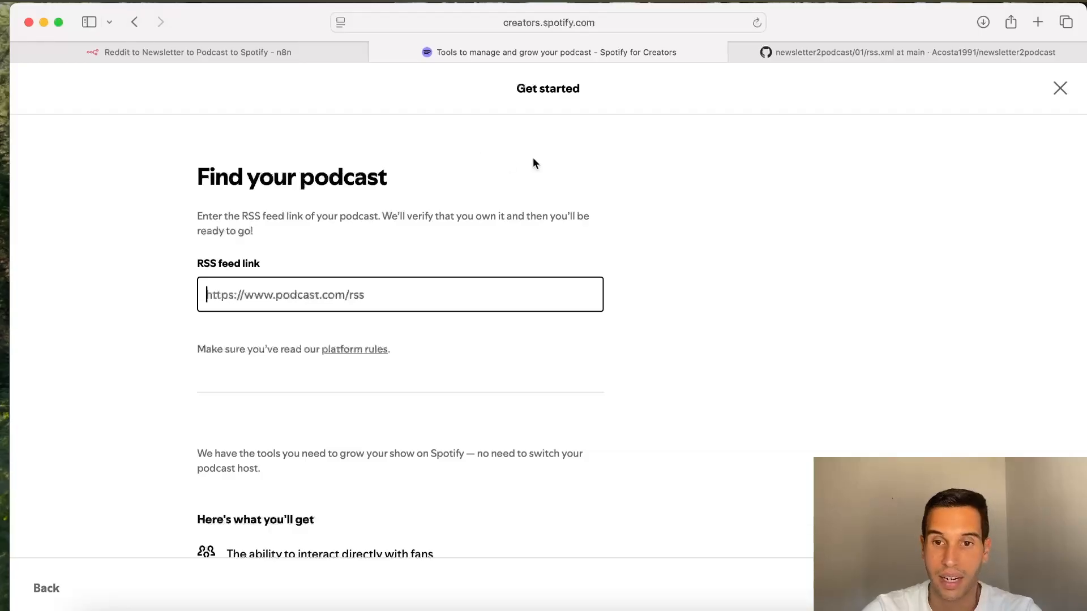
click(868, 53)
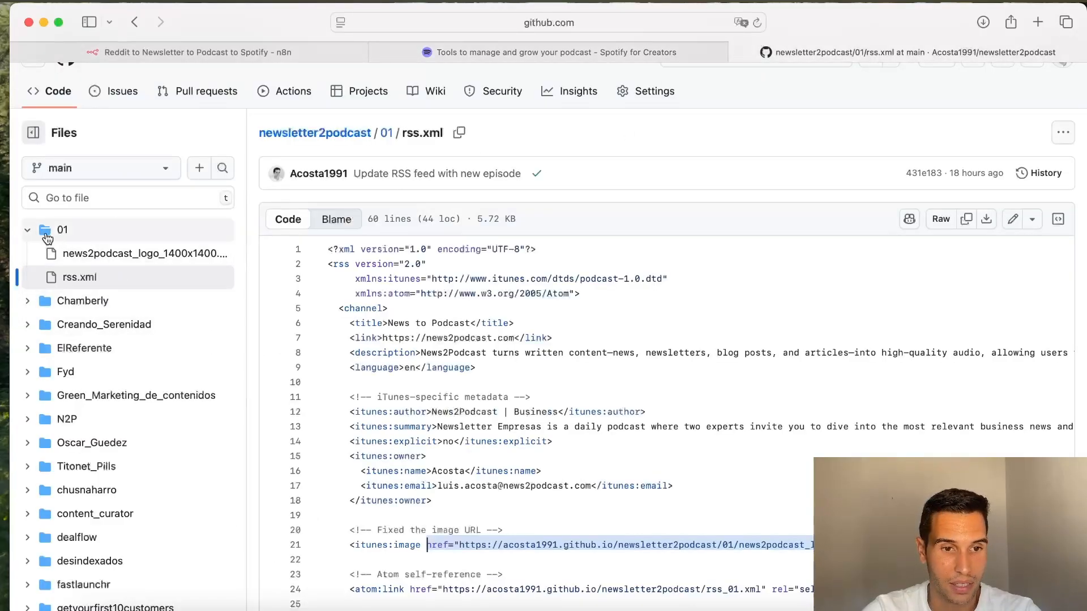
click(28, 230)
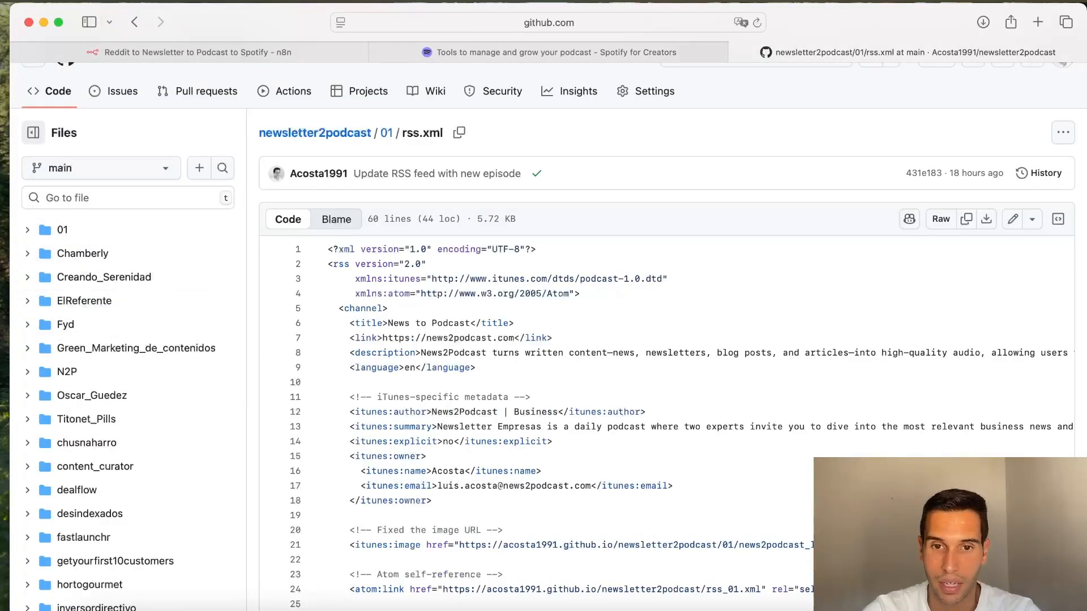
click(595, 60)
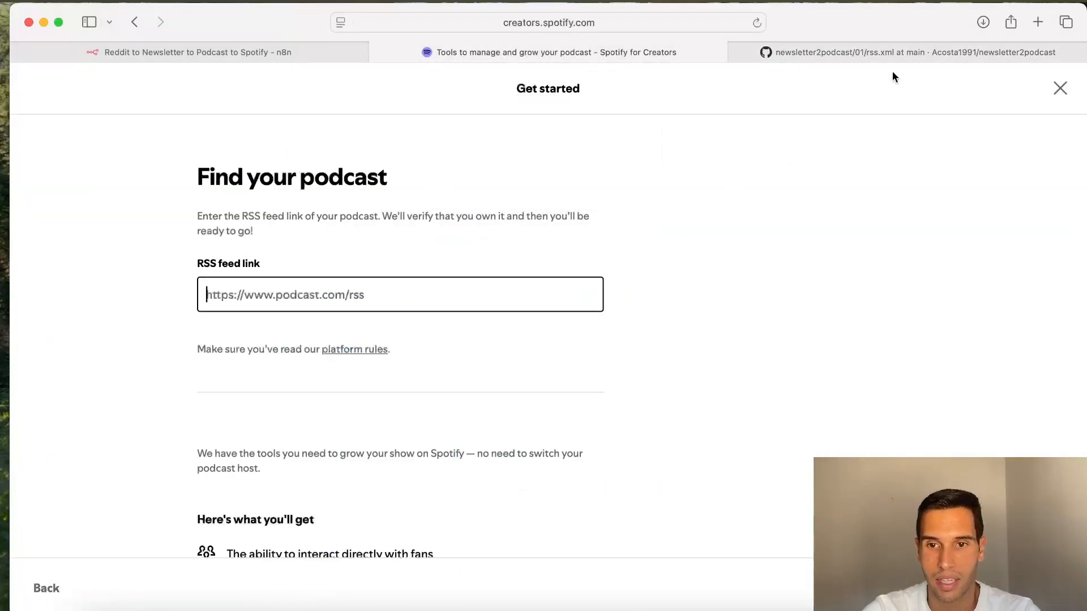
click(905, 59)
click(559, 55)
click(858, 56)
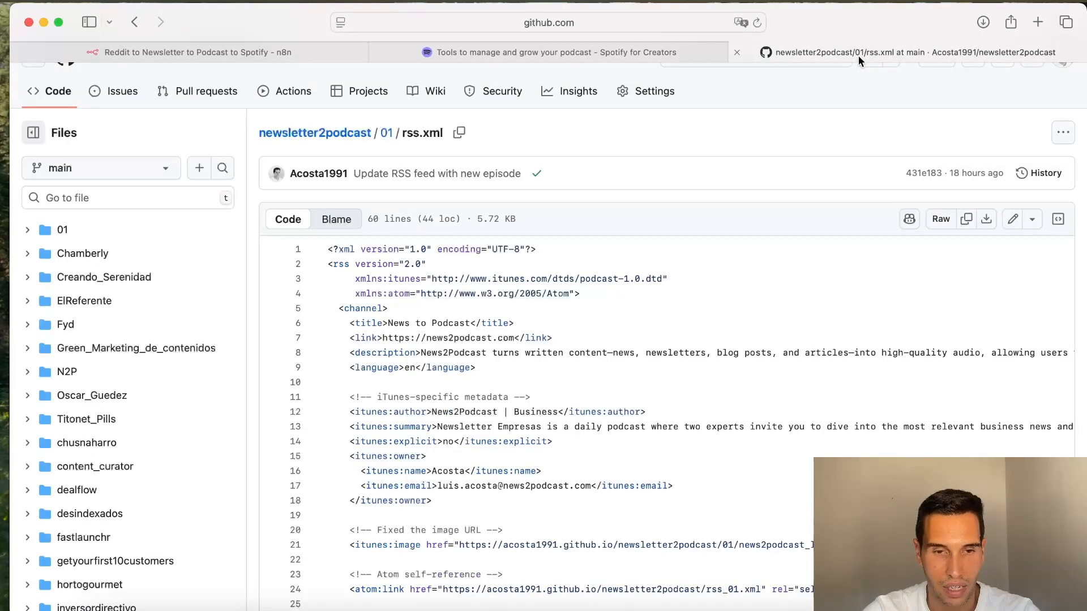
click(593, 51)
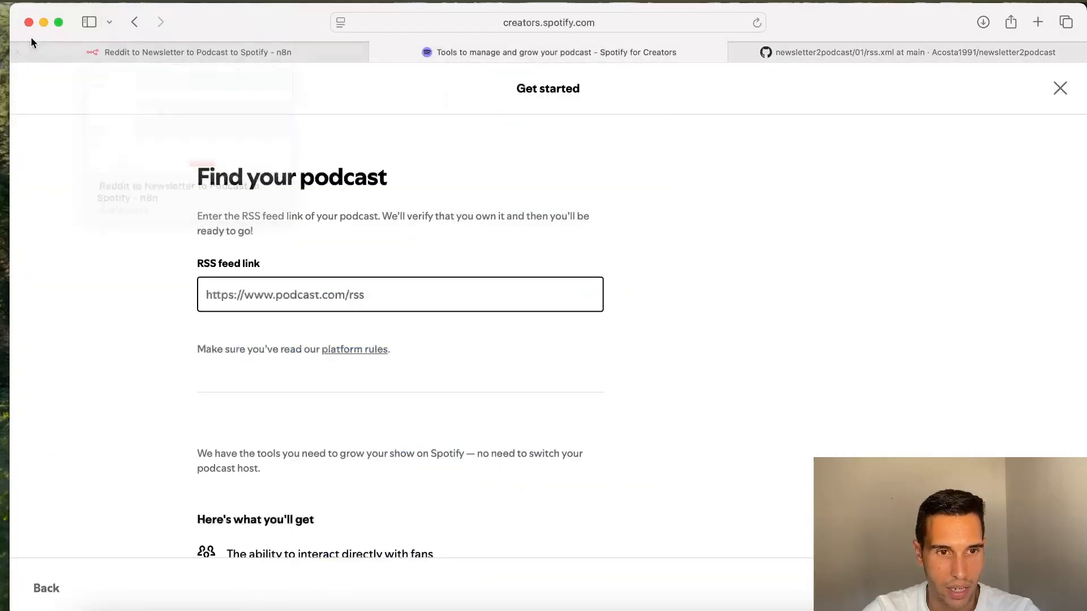
Step: Go back in Spotify for Creators to the News to Podcast show settings and highlight the Link to RSS feed URL
click(141, 26)
click(137, 22)
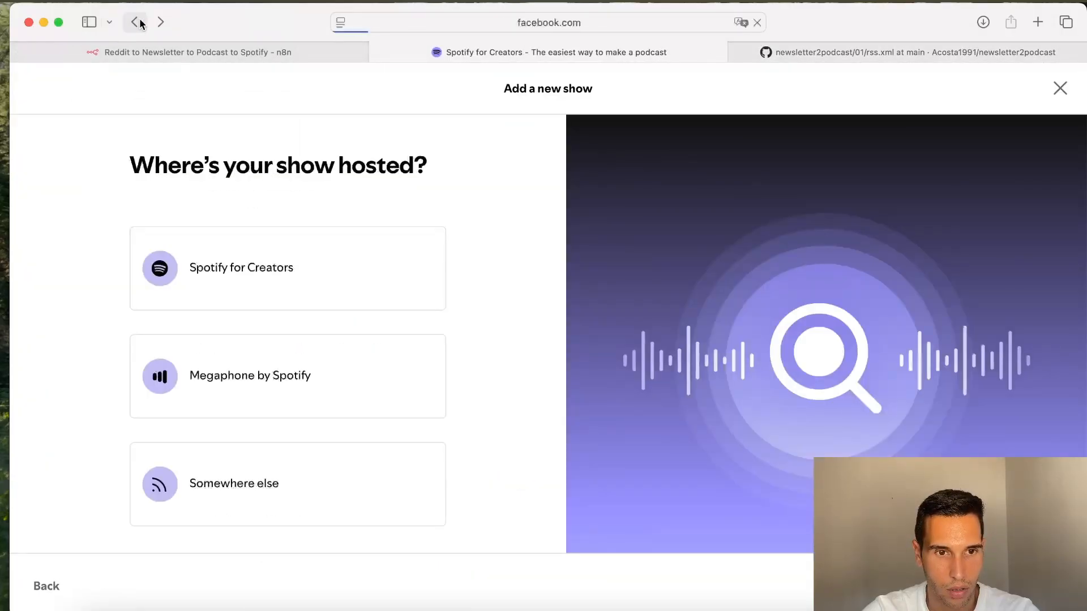
scroll(231, 339, down, 1)
drag(216, 337, 651, 335)
click(419, 311)
drag(217, 337, 583, 339)
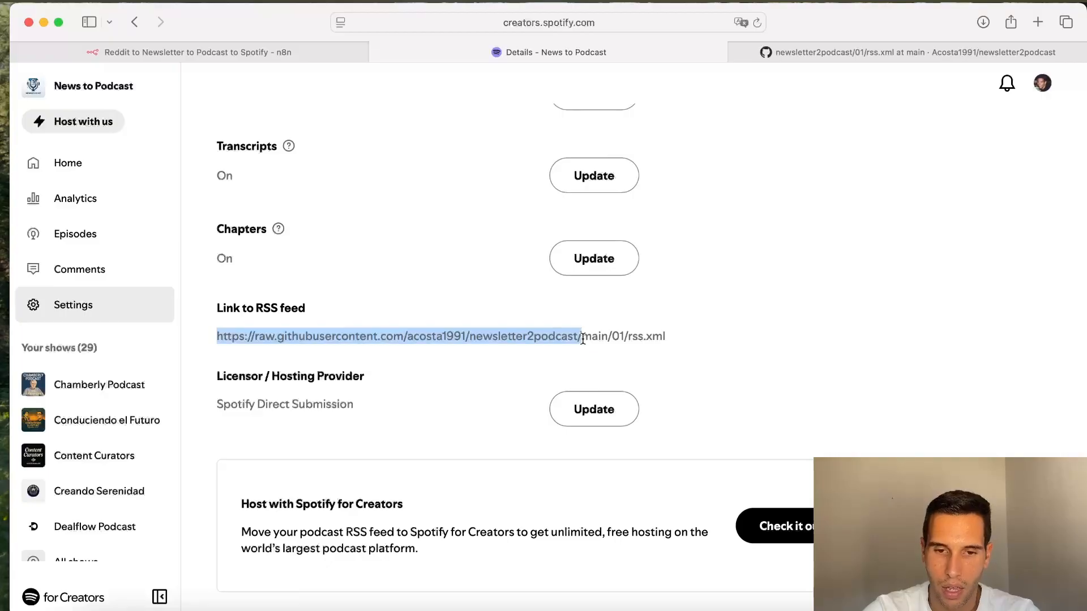
drag(583, 338, 613, 339)
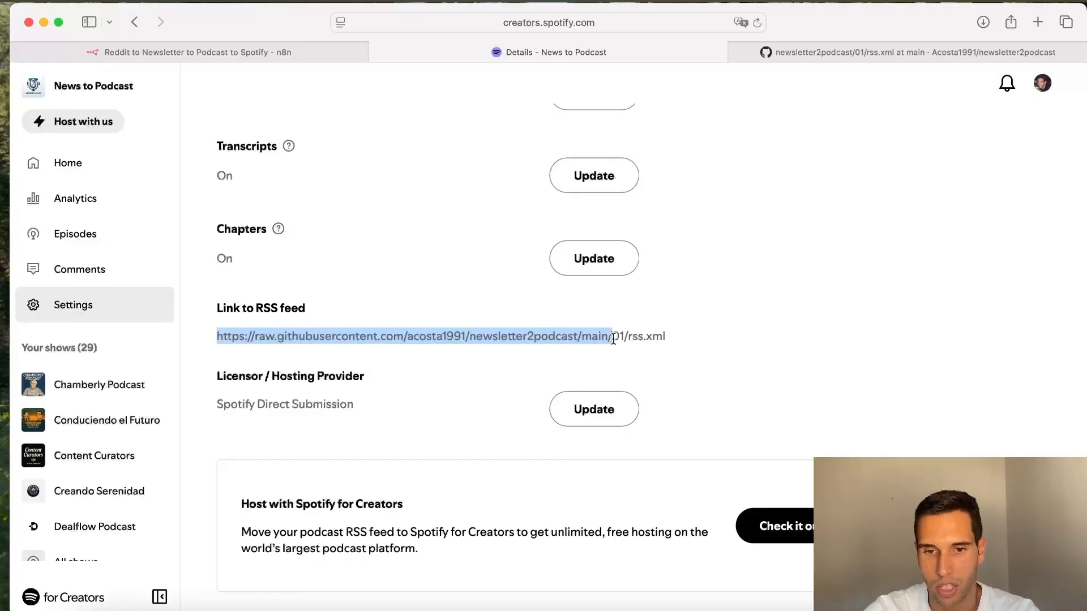
drag(613, 338, 628, 337)
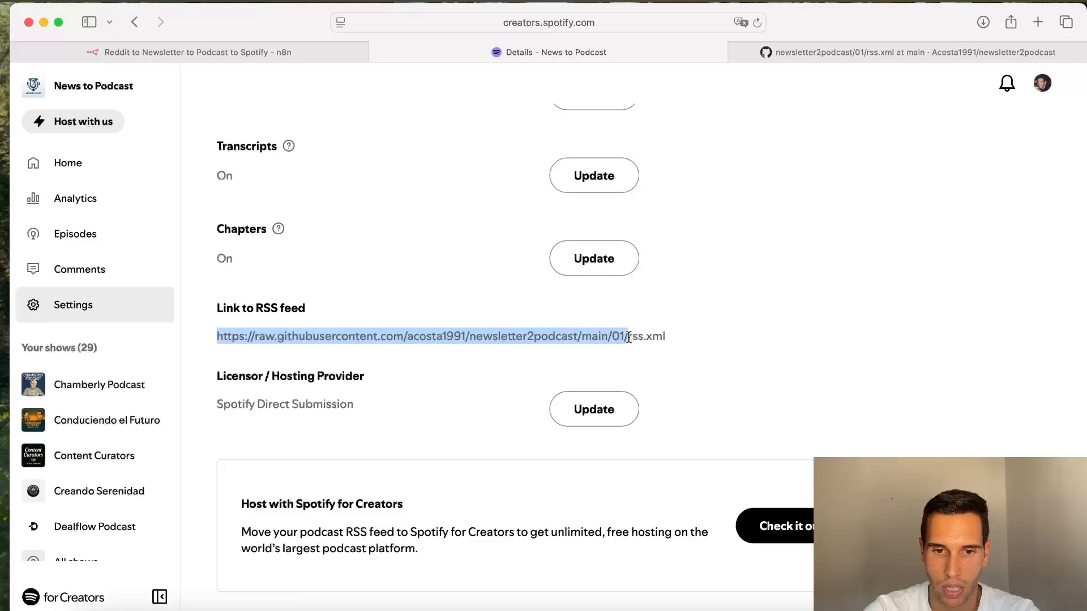
drag(630, 337, 666, 336)
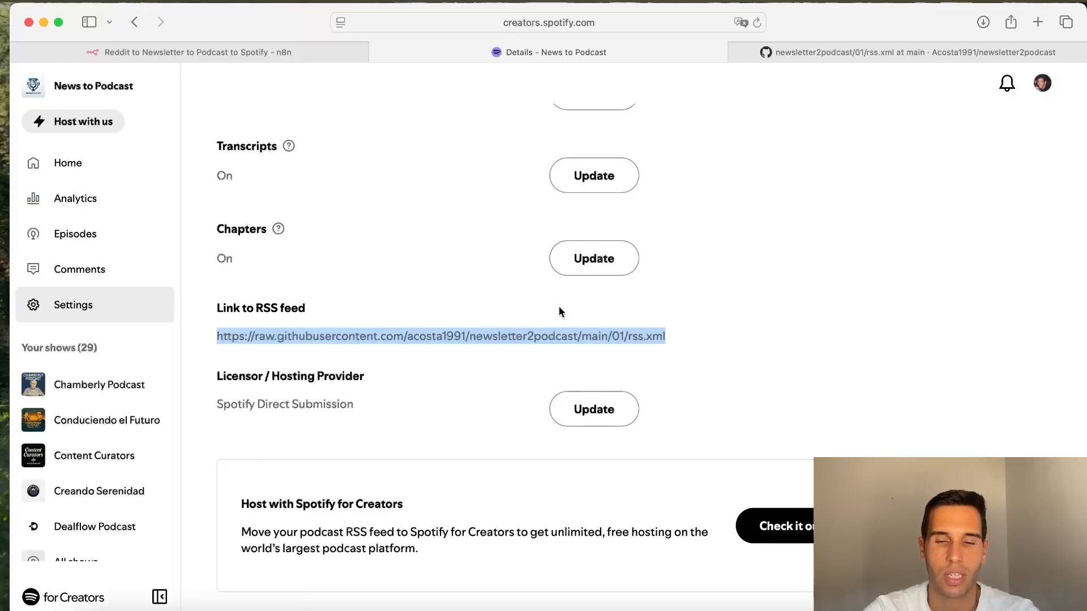
Step: Return to the 01 rss.xml file, scroll through its episodes and highlight the second item block
click(895, 52)
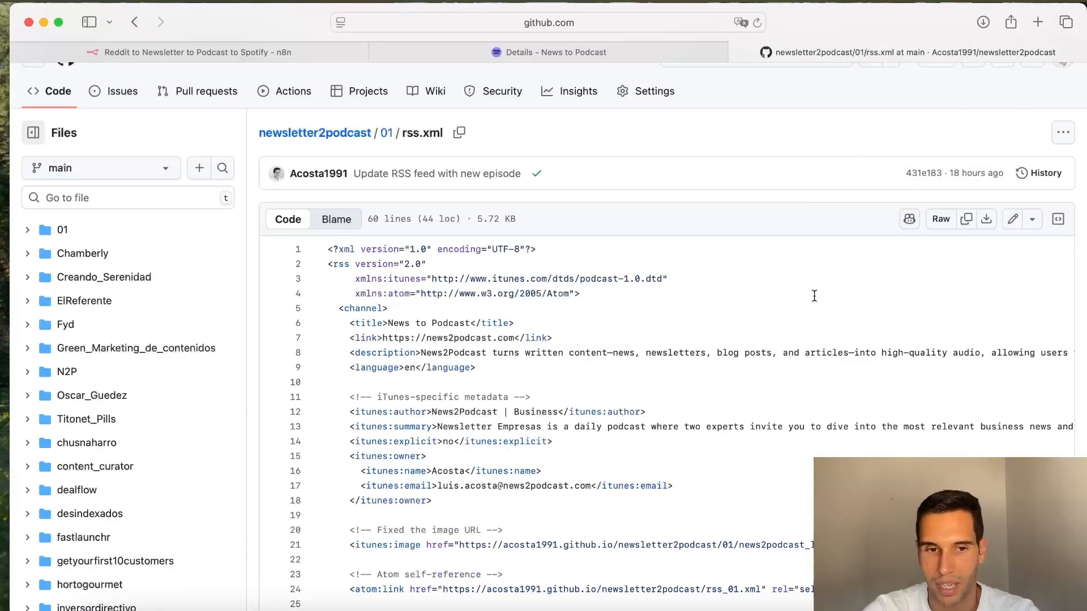
scroll(663, 399, down, 3)
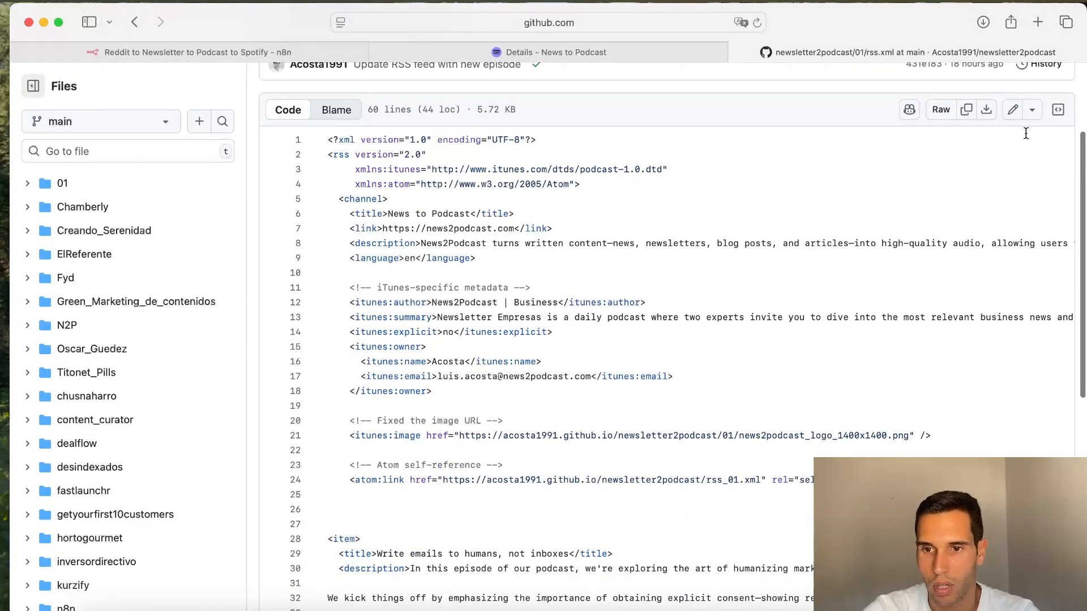
scroll(719, 437, down, 8)
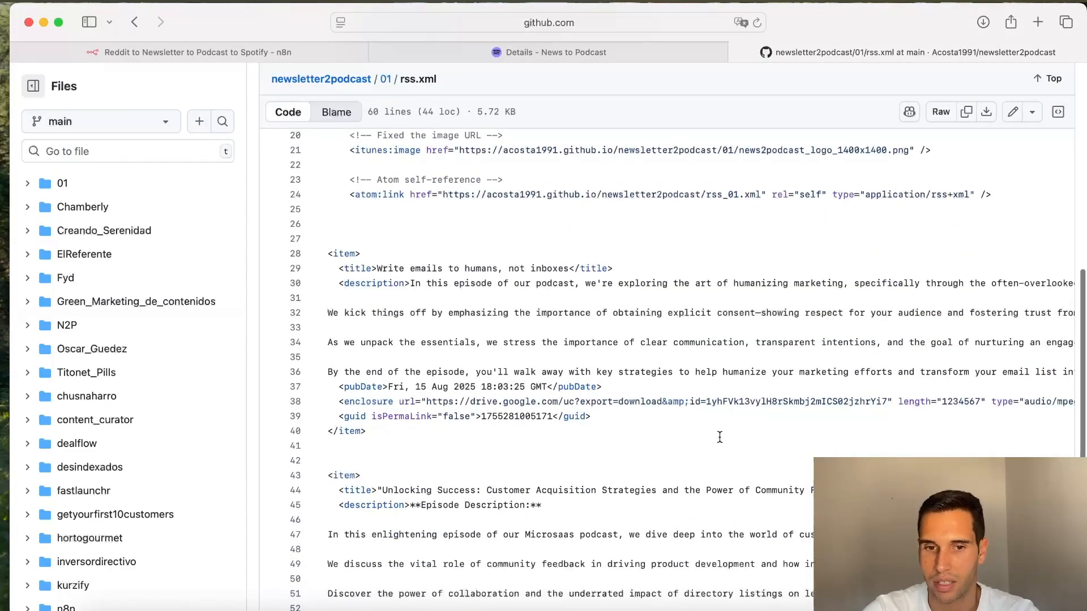
scroll(720, 437, down, 4)
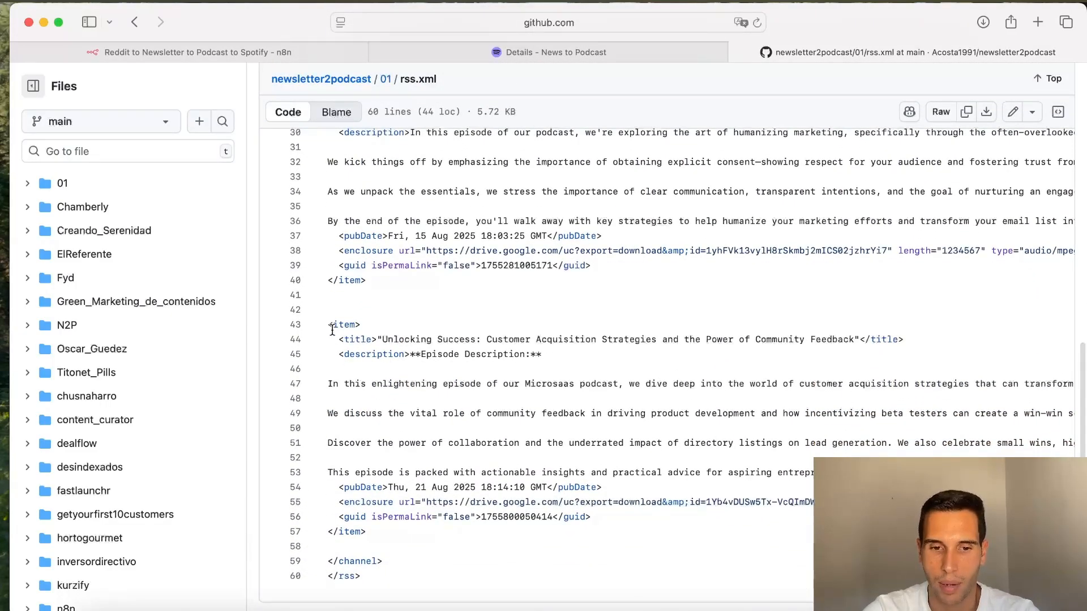
drag(333, 330, 368, 541)
Step: Open Gmail in the second browser tab
click(303, 50)
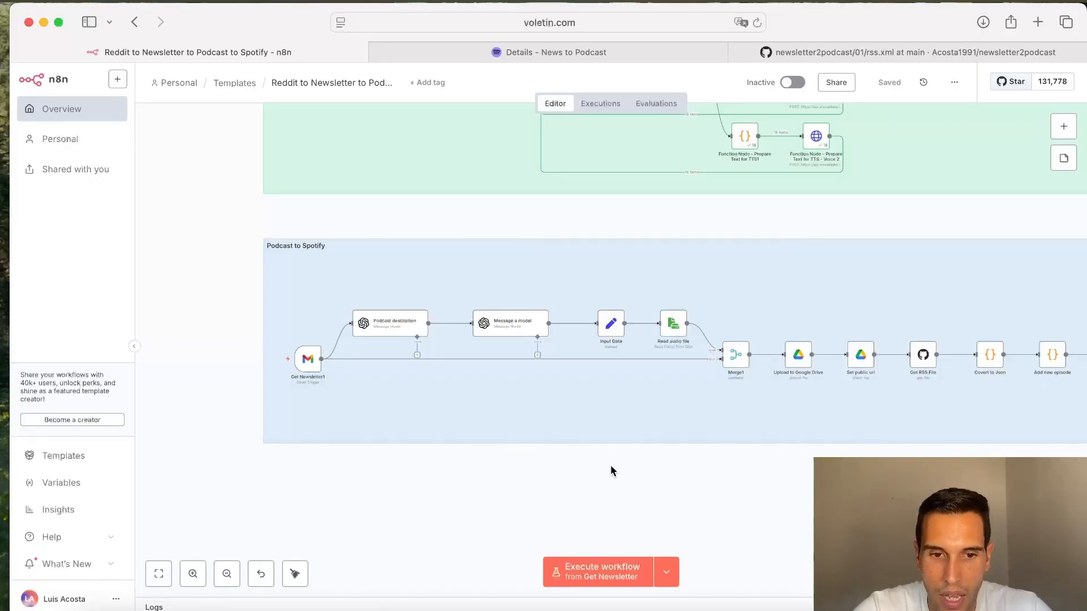
click(487, 57)
click(538, 22)
text(f)
key(BackSpace)
key(BackSpace)
text(gmail)
key(Return)
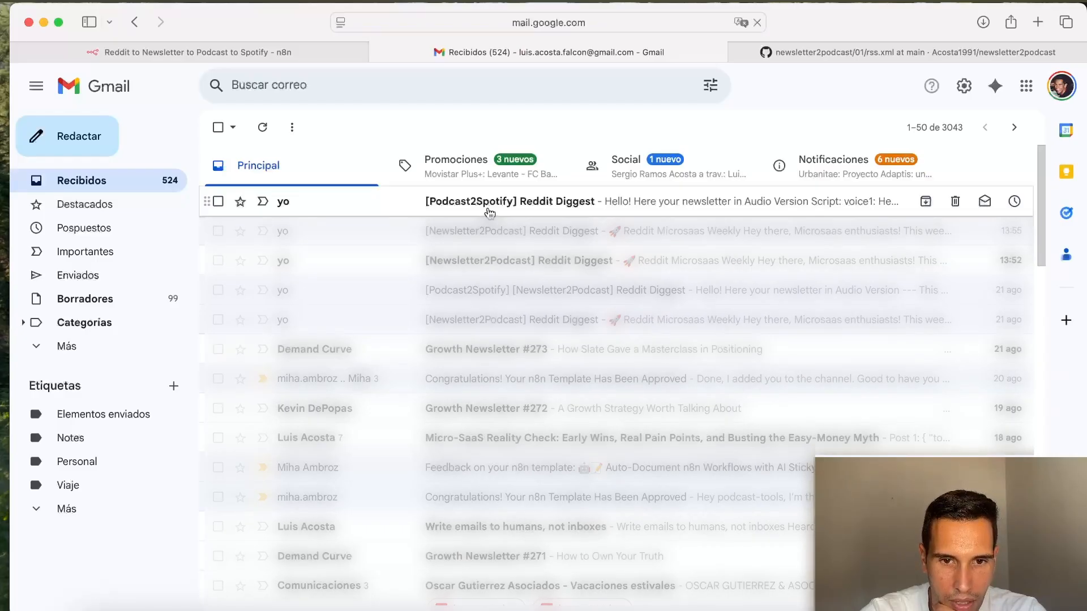
Step: Open the [Podcast2Spotify] Reddit Diggest email and highlight the beginning of its audio script
click(489, 205)
drag(385, 176, 235, 176)
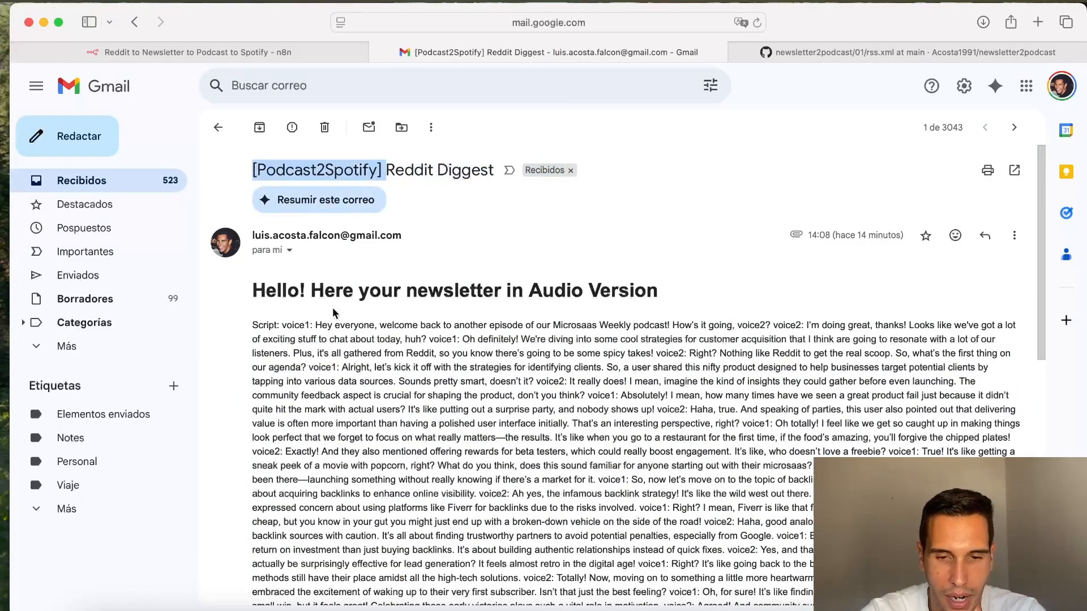
scroll(526, 338, down, 2)
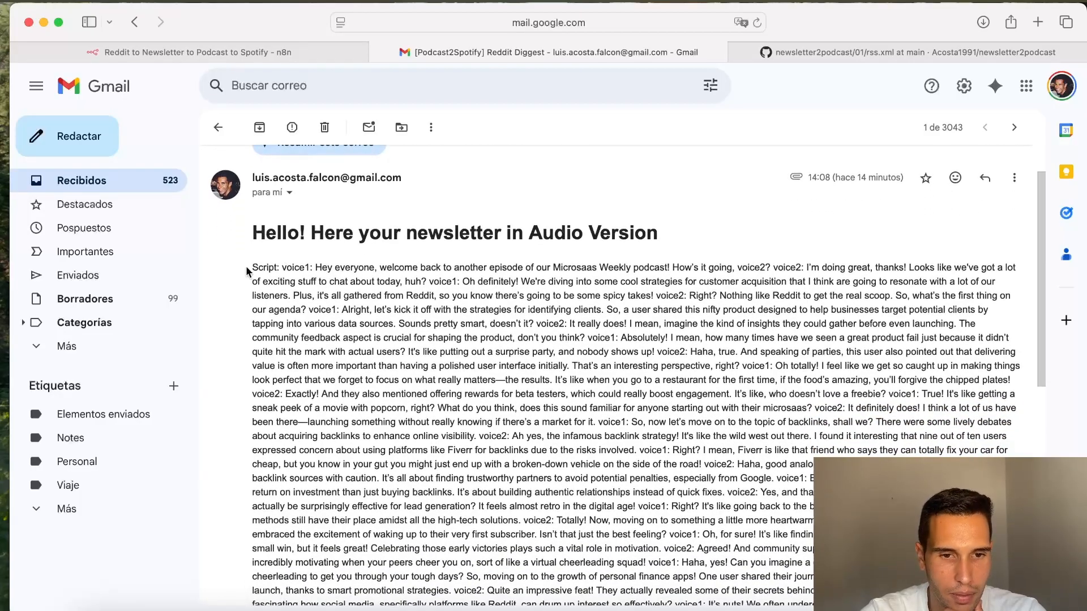
drag(250, 268, 439, 391)
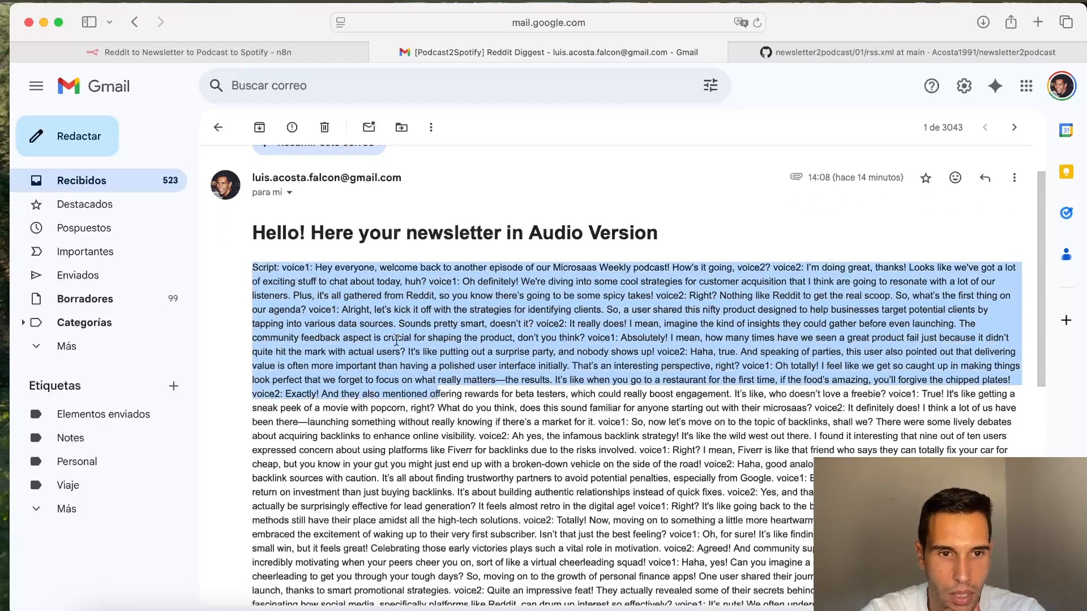
Step: Return to the n8n workflow and zoom into the Podcast to Spotify group
click(233, 58)
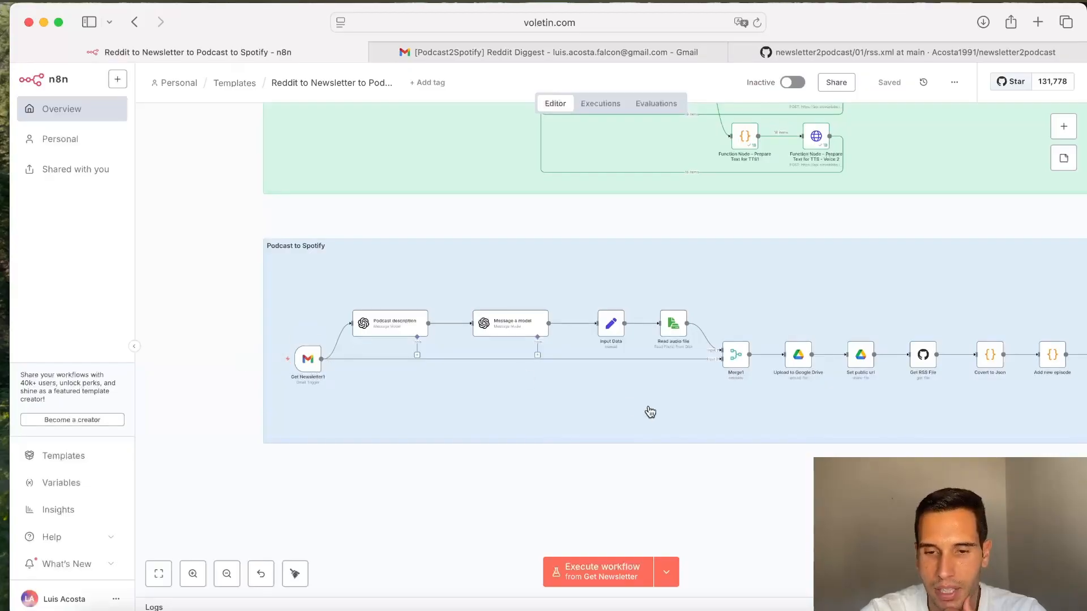
mouse_move(308, 367)
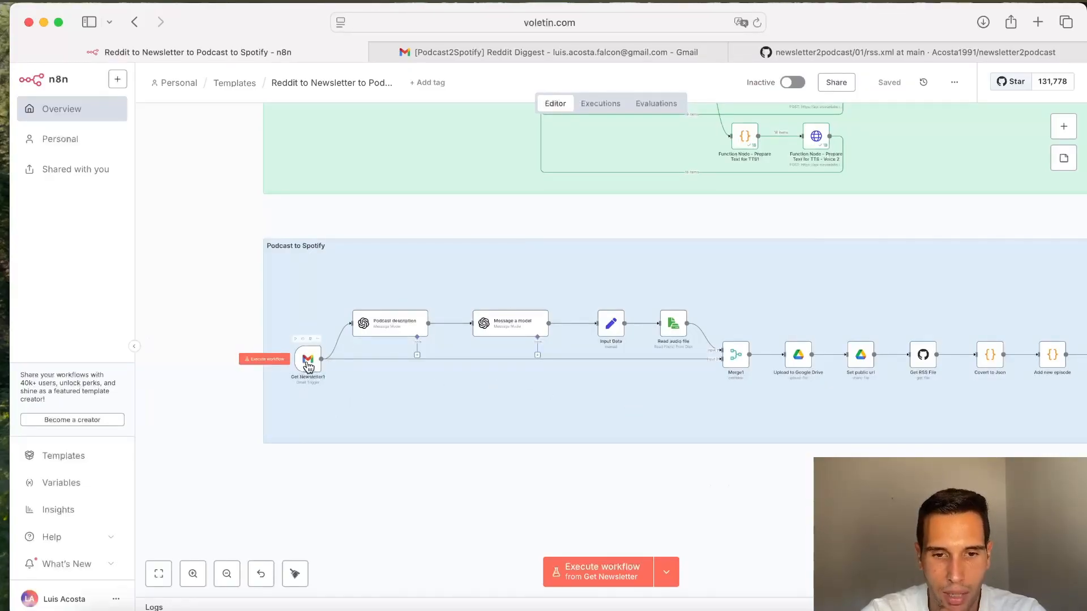
scroll(340, 340, up, 3)
scroll(338, 340, up, 1)
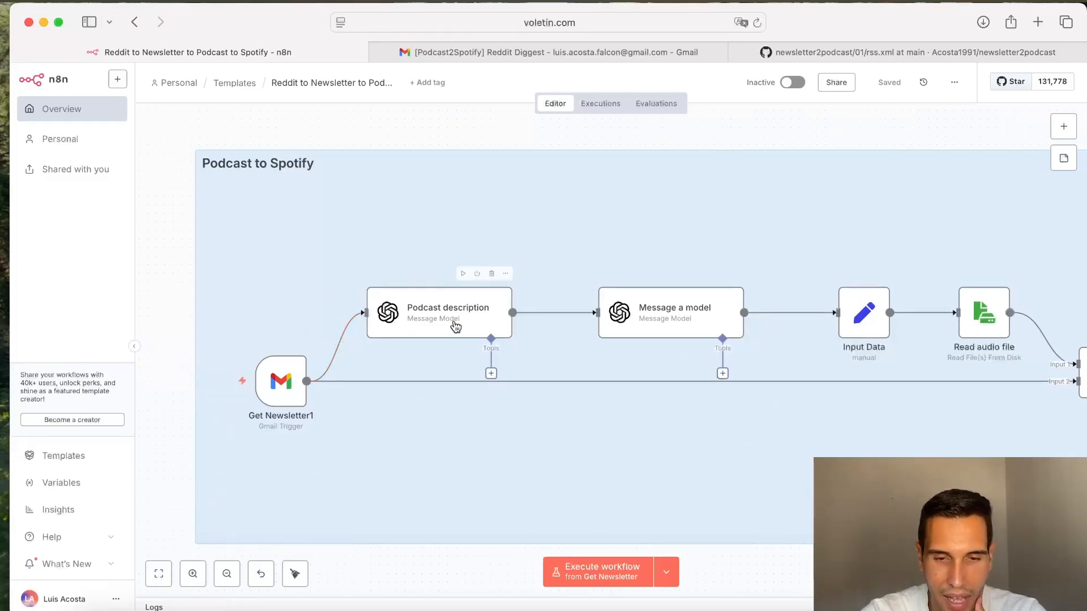
Step: Open the Spotify web player in the second browser tab
click(583, 52)
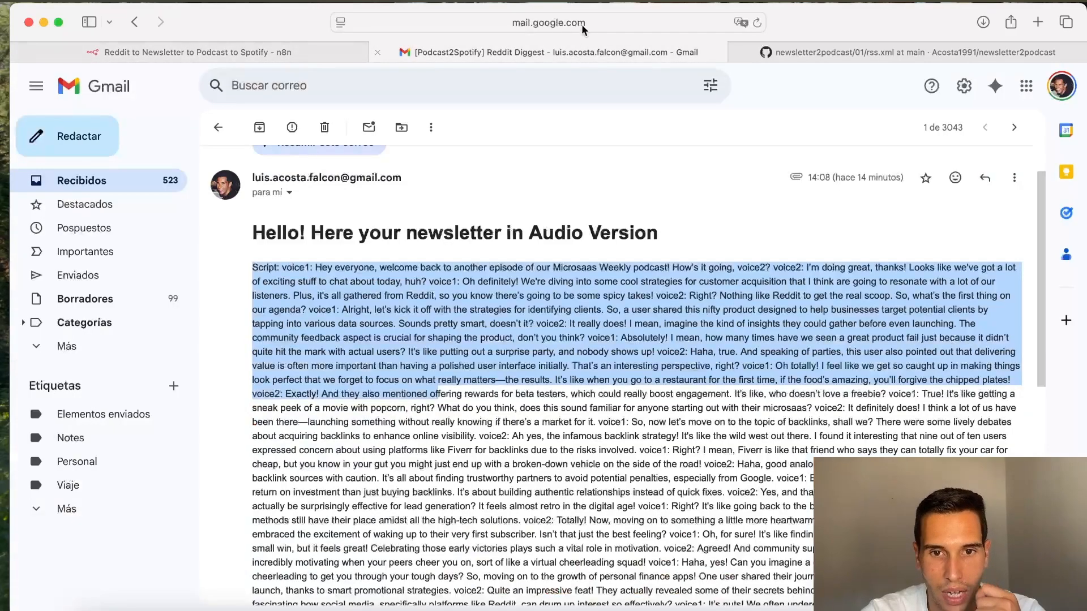
click(584, 22)
text(spotify)
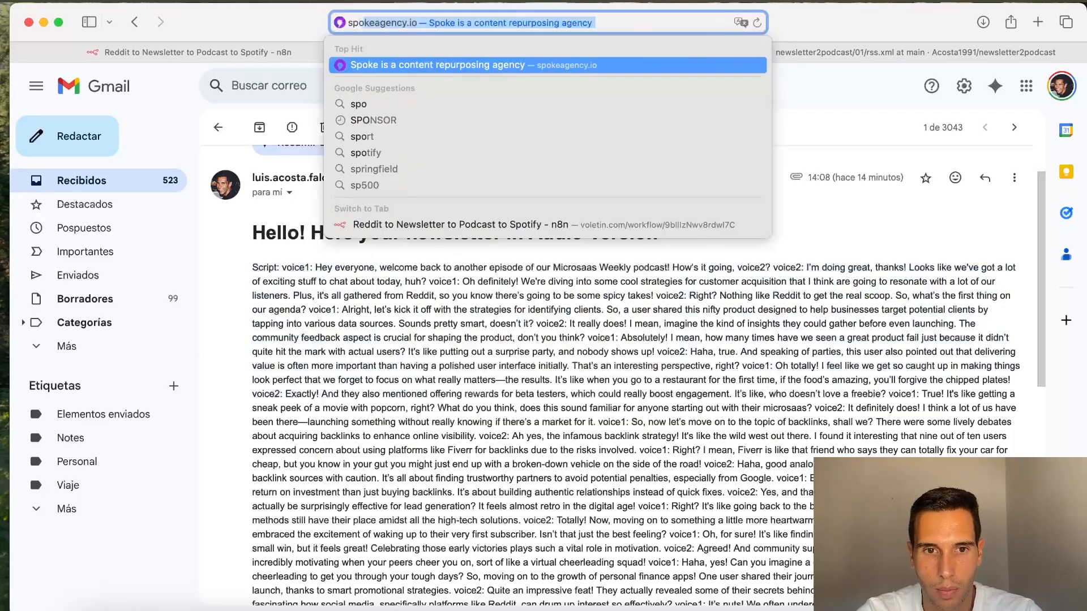
key(Return)
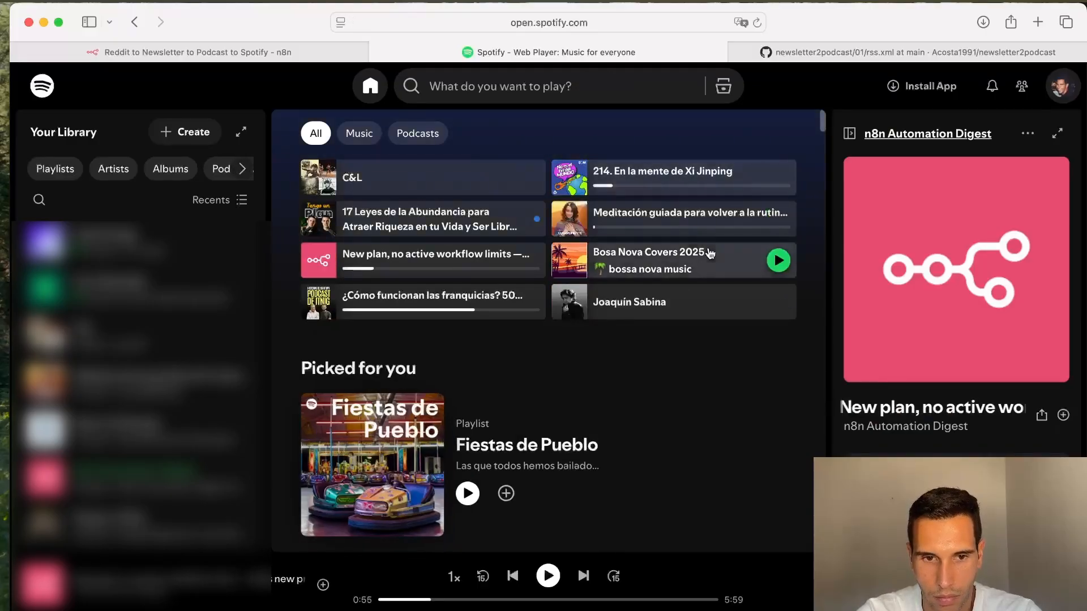
Step: Open the n8n Automation Digest episode, expand its episode description and highlight it
click(396, 256)
scroll(396, 257, down, 3)
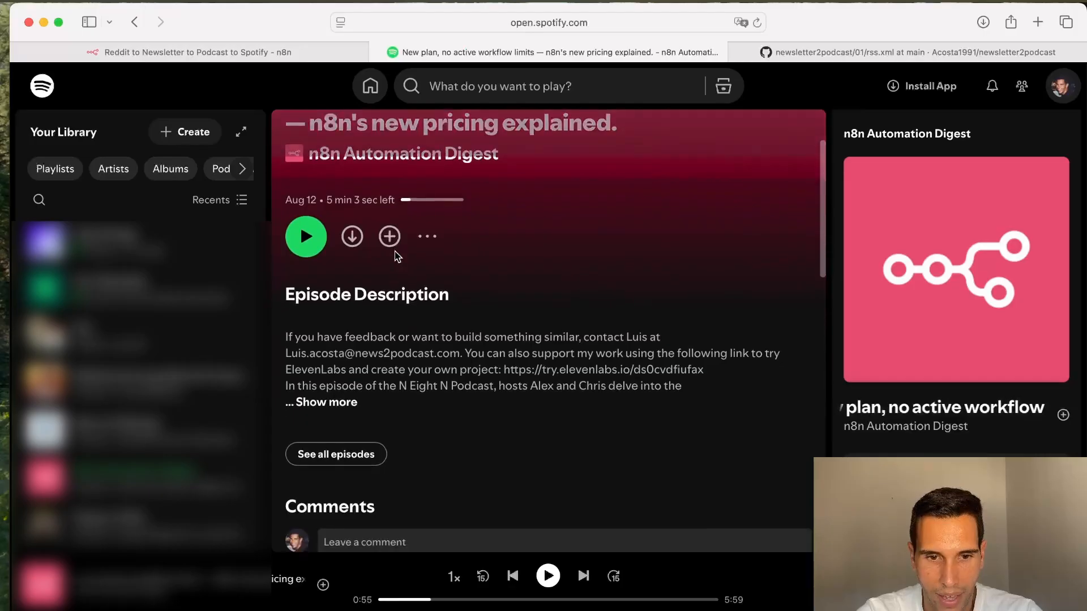
click(343, 402)
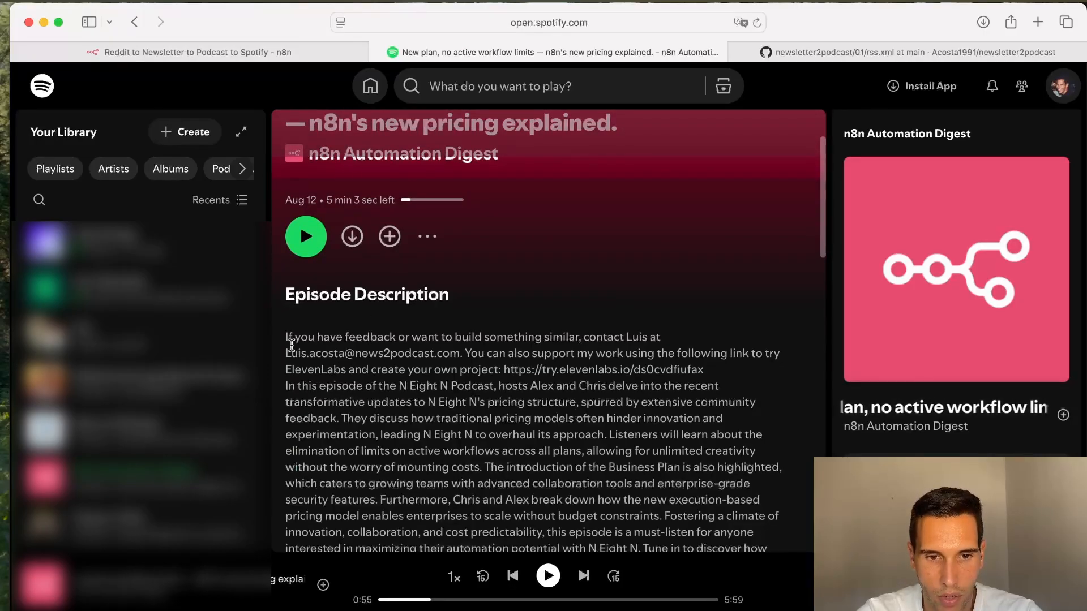
drag(286, 337, 562, 527)
scroll(562, 527, down, 3)
scroll(545, 243, up, 5)
click(279, 52)
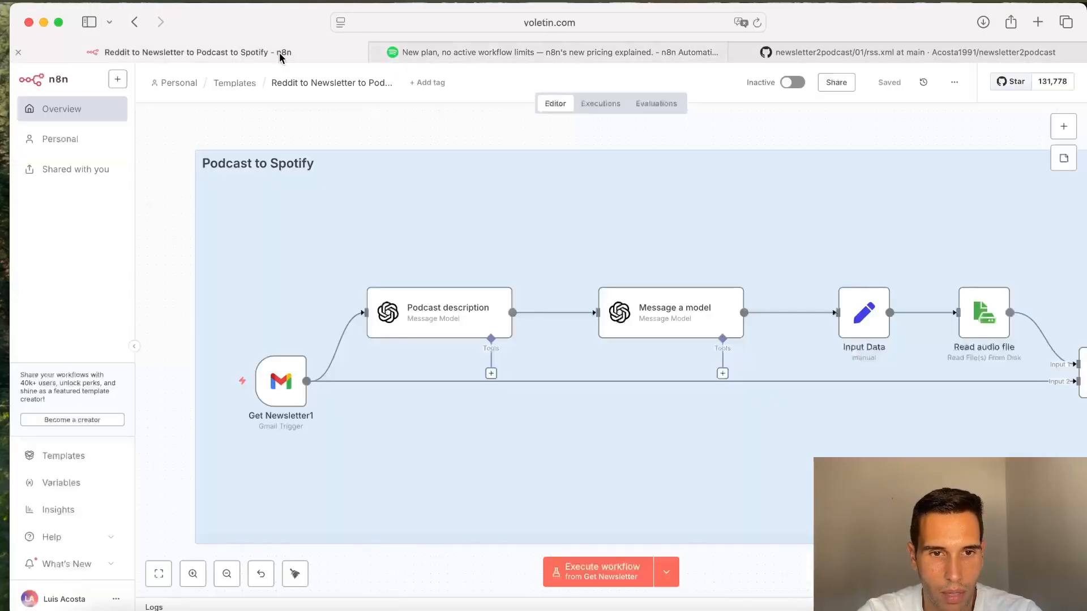
Step: Open the Podcast description node to review its prompt, then return to the canvas
click(454, 317)
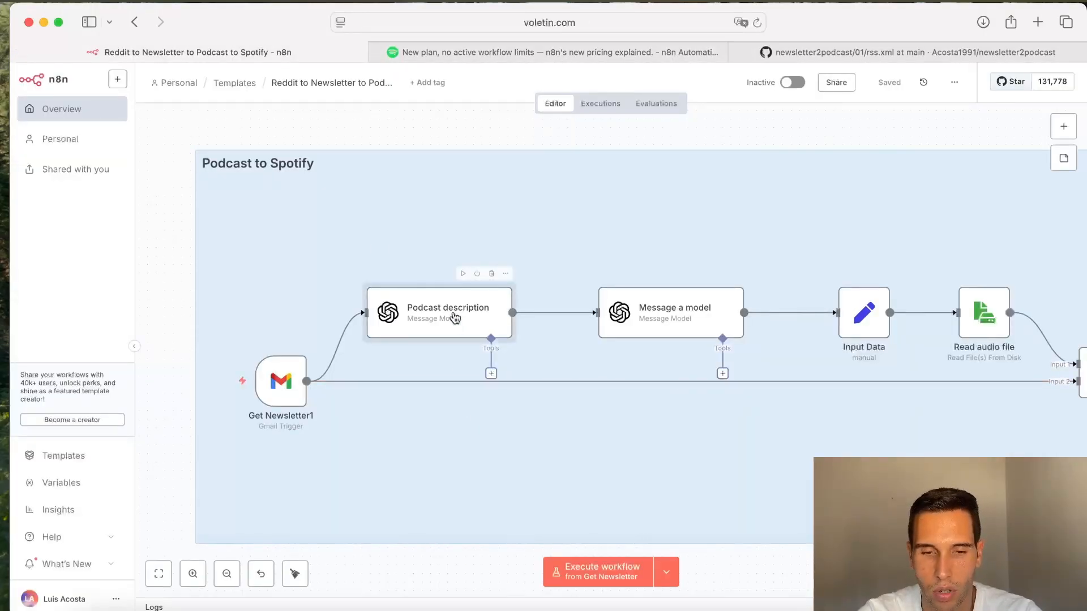
click(646, 312)
click(440, 301)
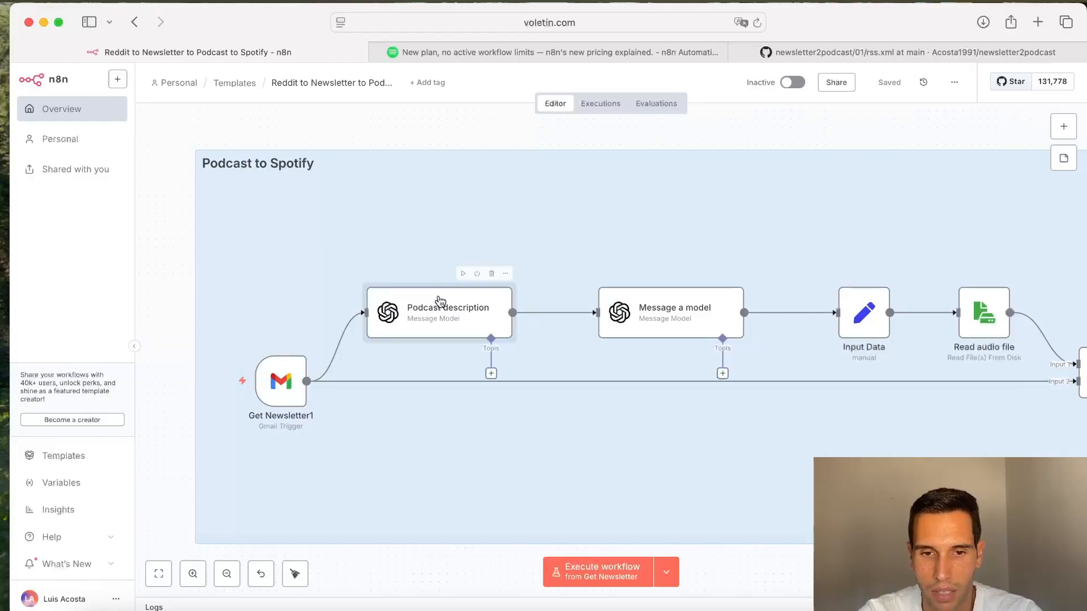
double_click(440, 300)
scroll(447, 385, down, 3)
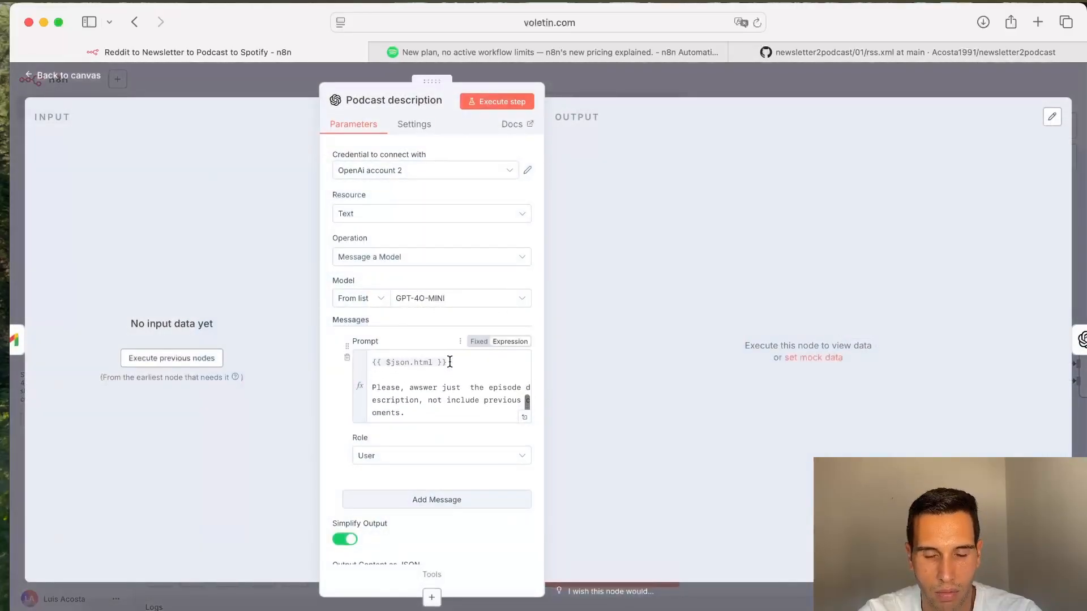
click(677, 85)
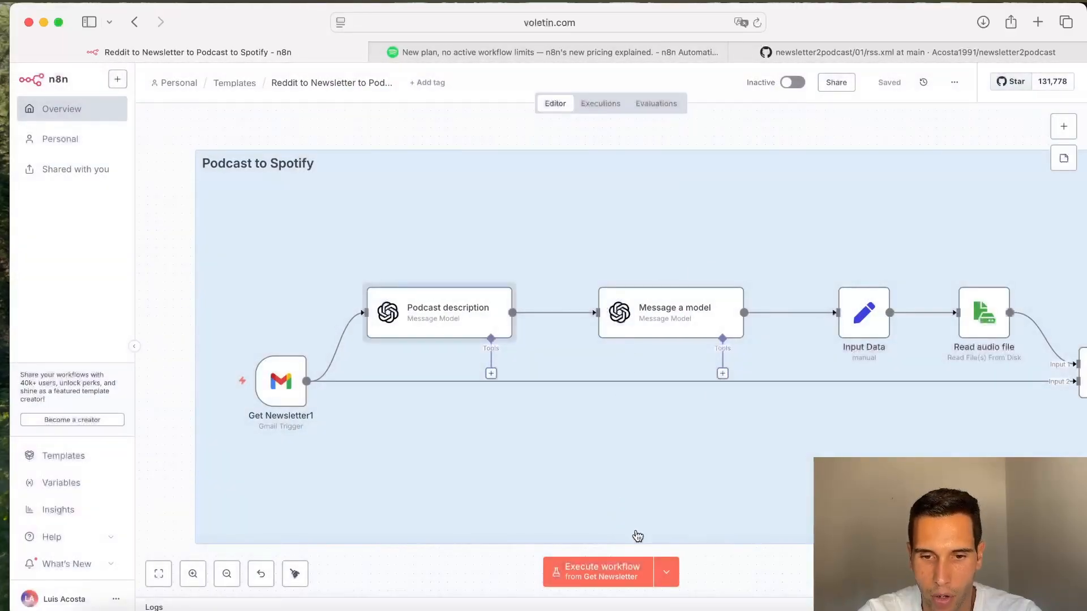
Step: Run the workflow starting from the Get Newsletter1 trigger
click(666, 572)
click(674, 536)
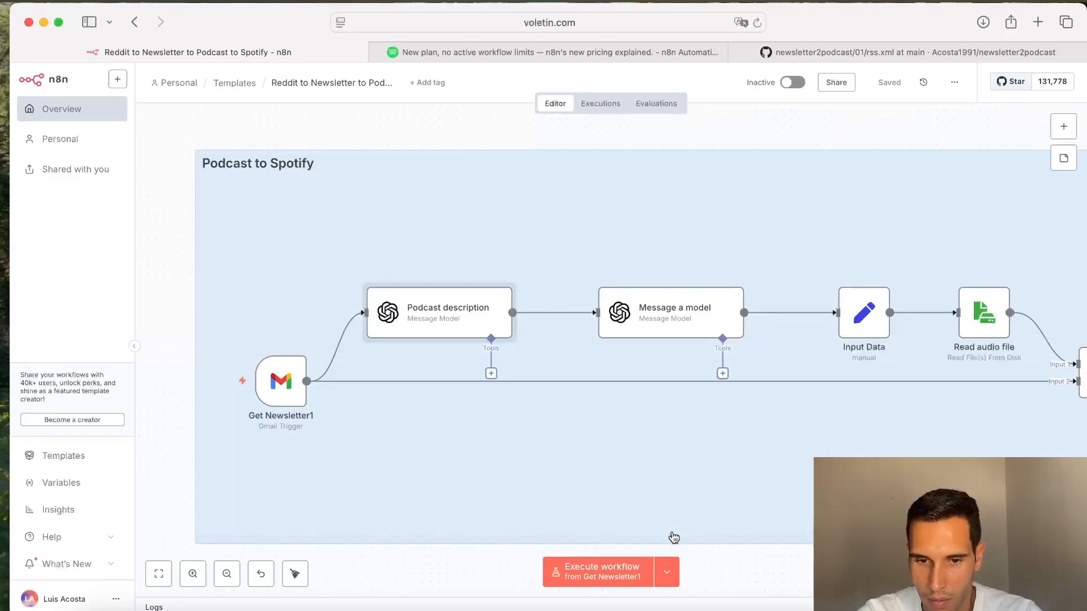
click(588, 580)
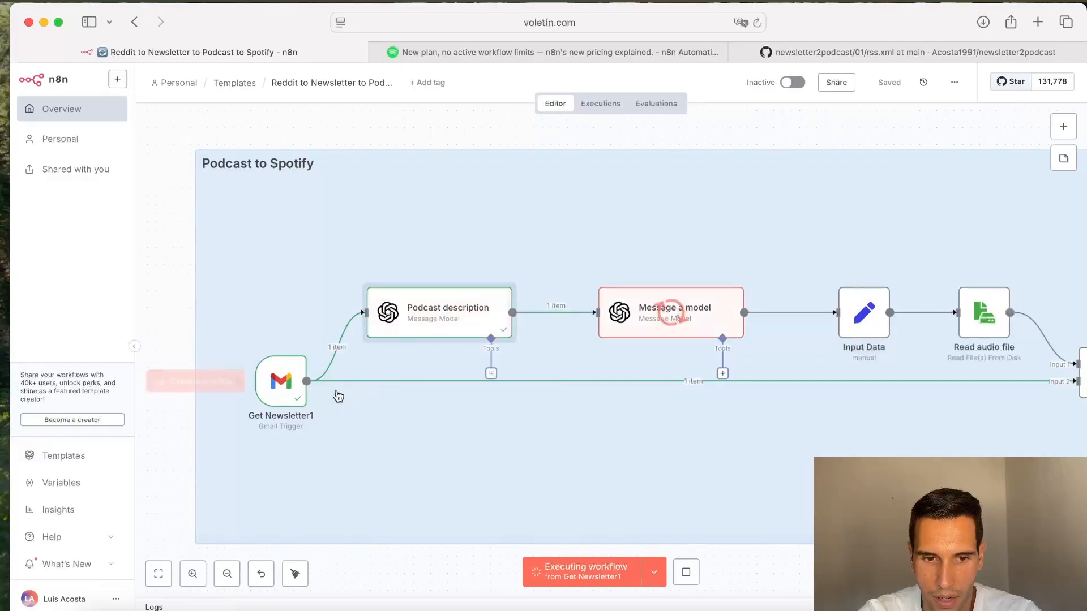
Step: Open the Get Newsletter1 node to review its Gmail subject search filter, then return to the canvas
double_click(276, 385)
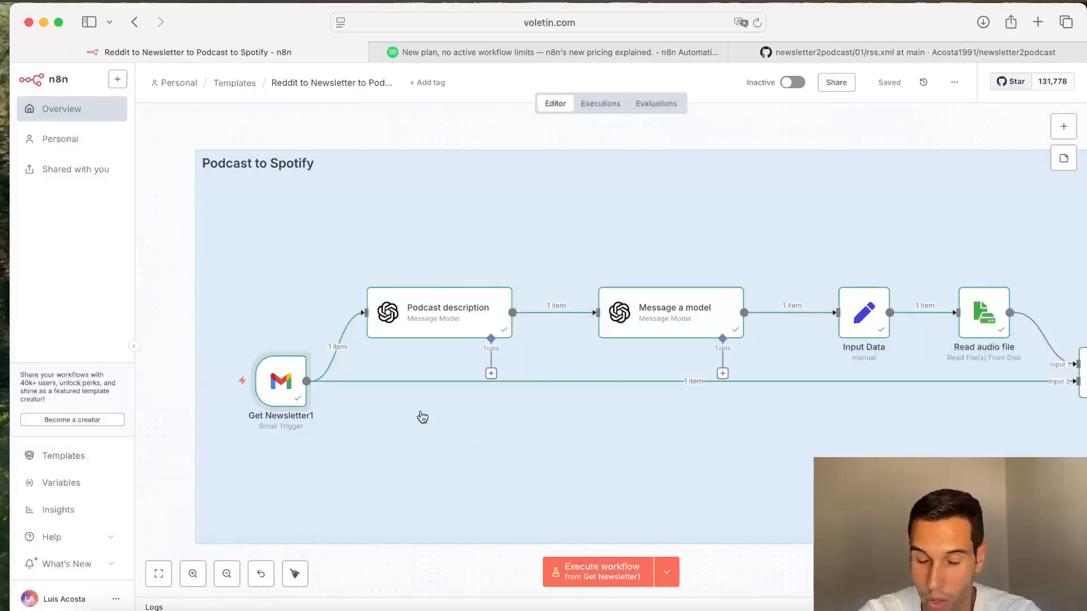
double_click(285, 395)
click(440, 418)
shift+click(359, 419)
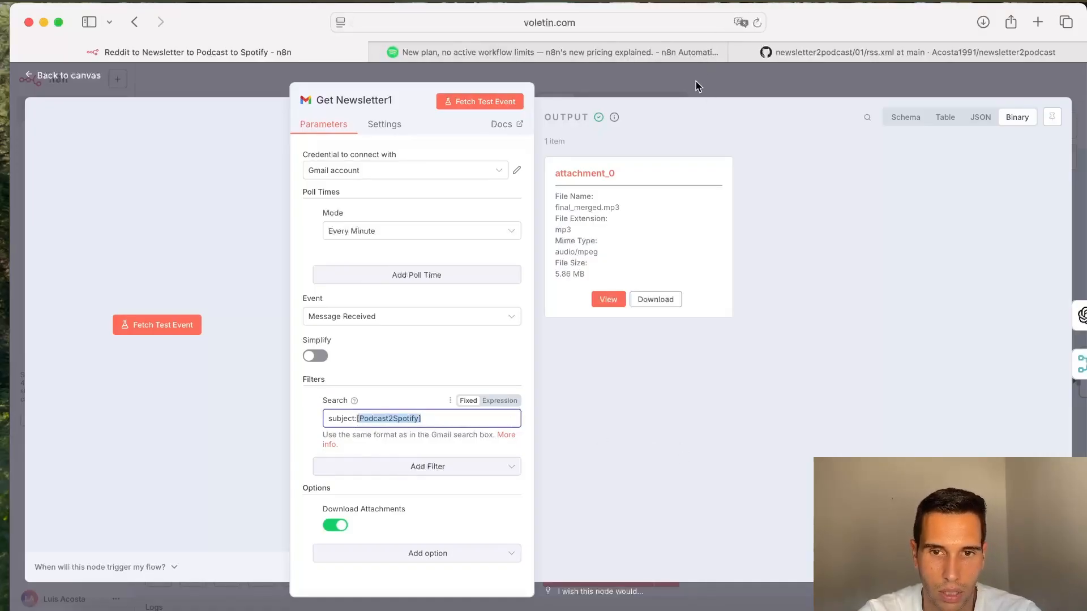
click(656, 86)
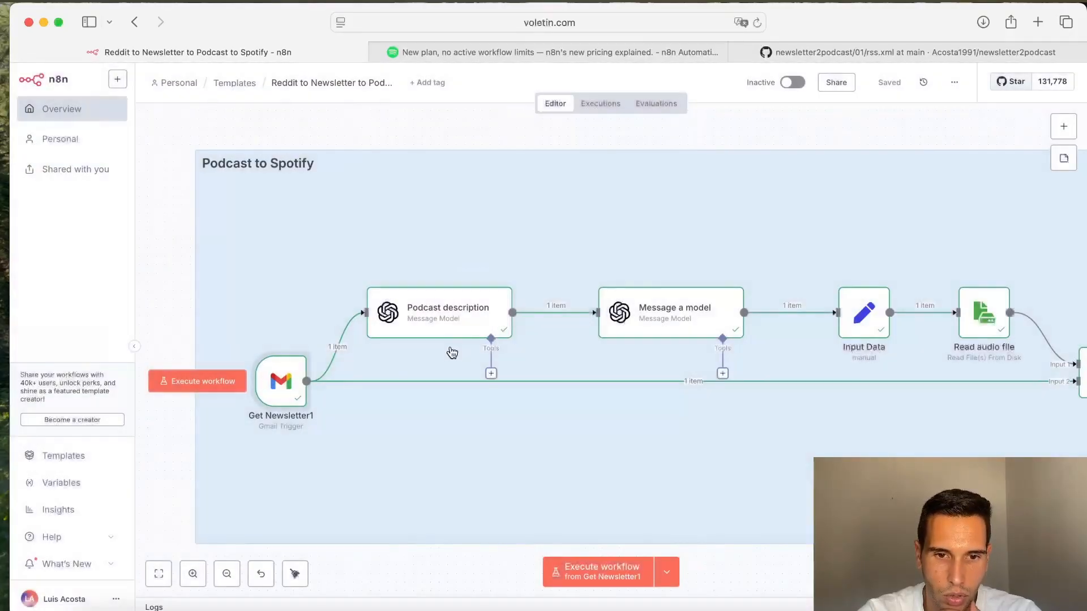
Step: Open the Input Data node to review its fileName, title and description fields, then close it
scroll(453, 344, right, 3)
scroll(604, 332, right, 6)
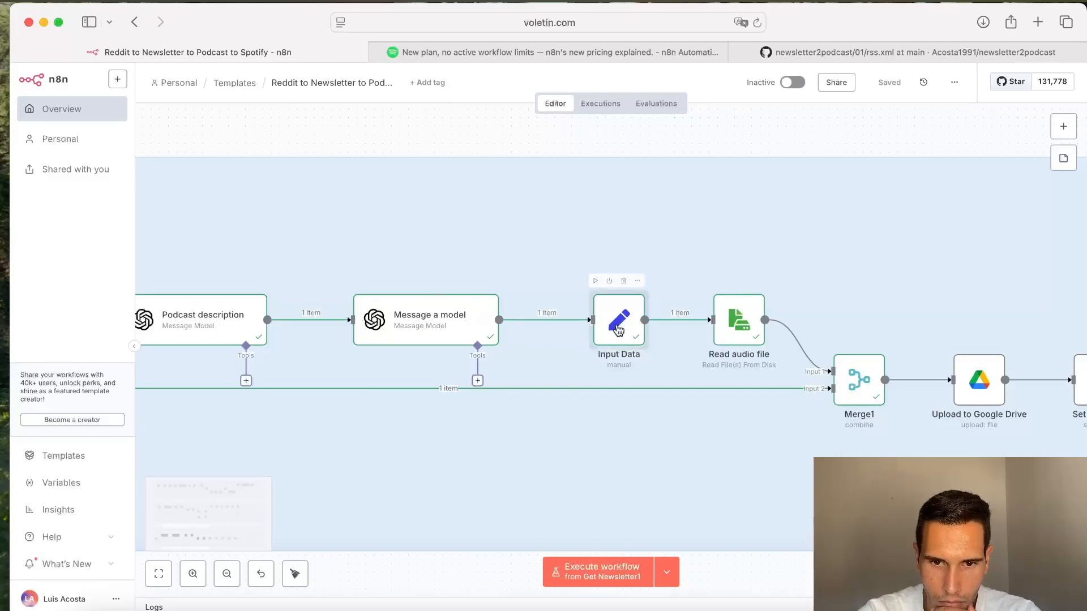
double_click(619, 330)
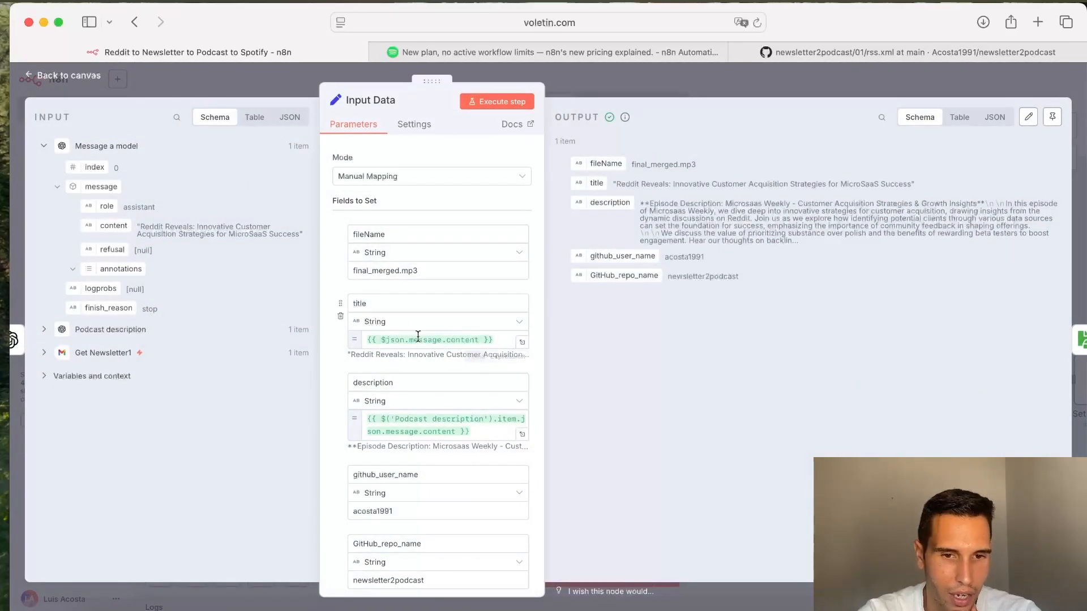
click(373, 300)
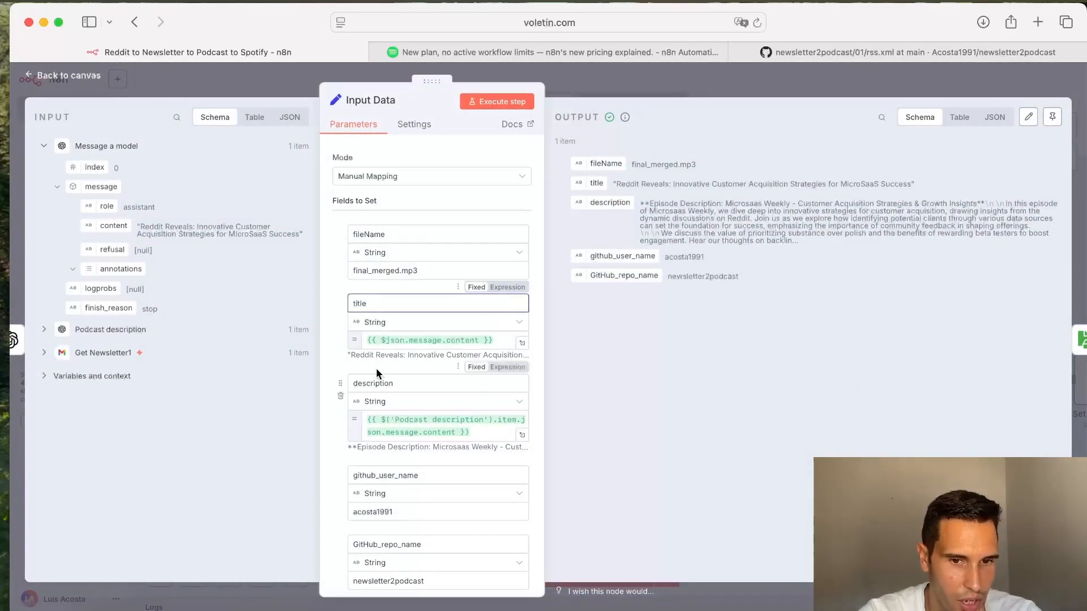
click(387, 238)
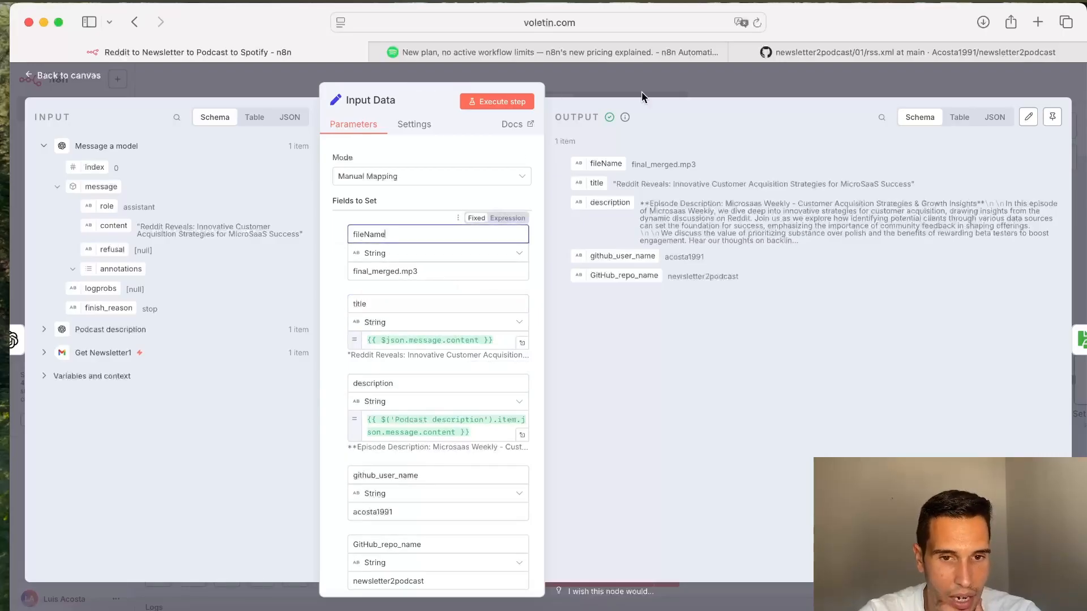
click(670, 83)
Step: Deactivate the Read audio file node
double_click(738, 323)
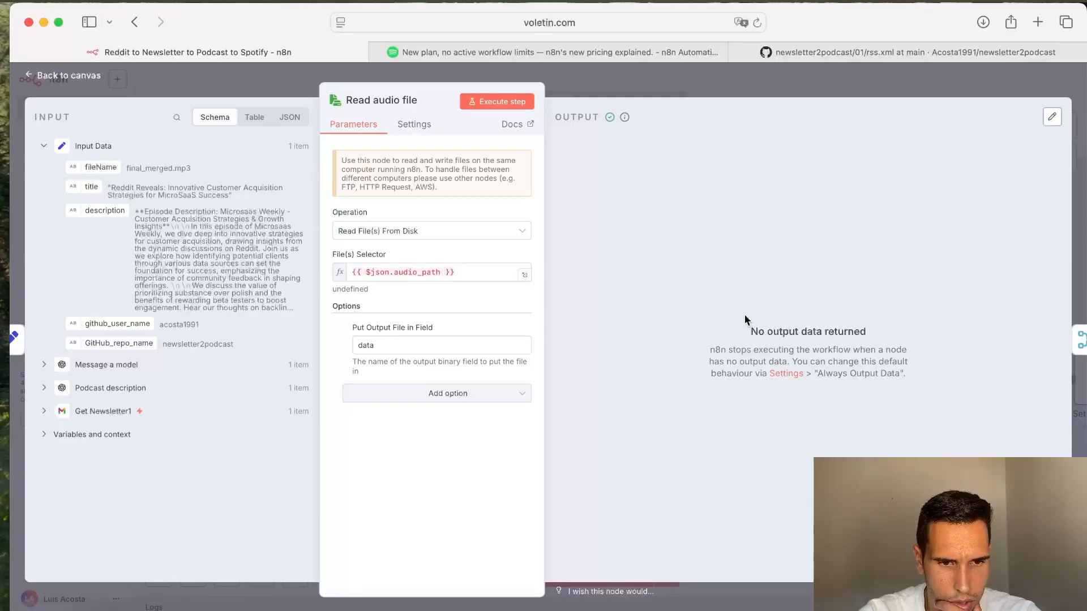
key(Escape)
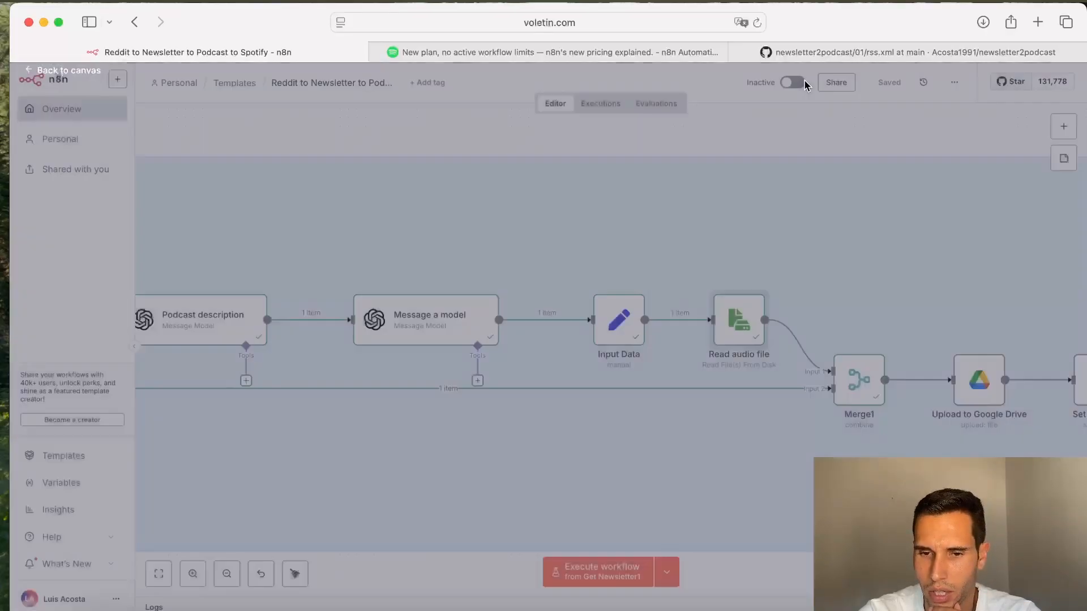
right_click(737, 319)
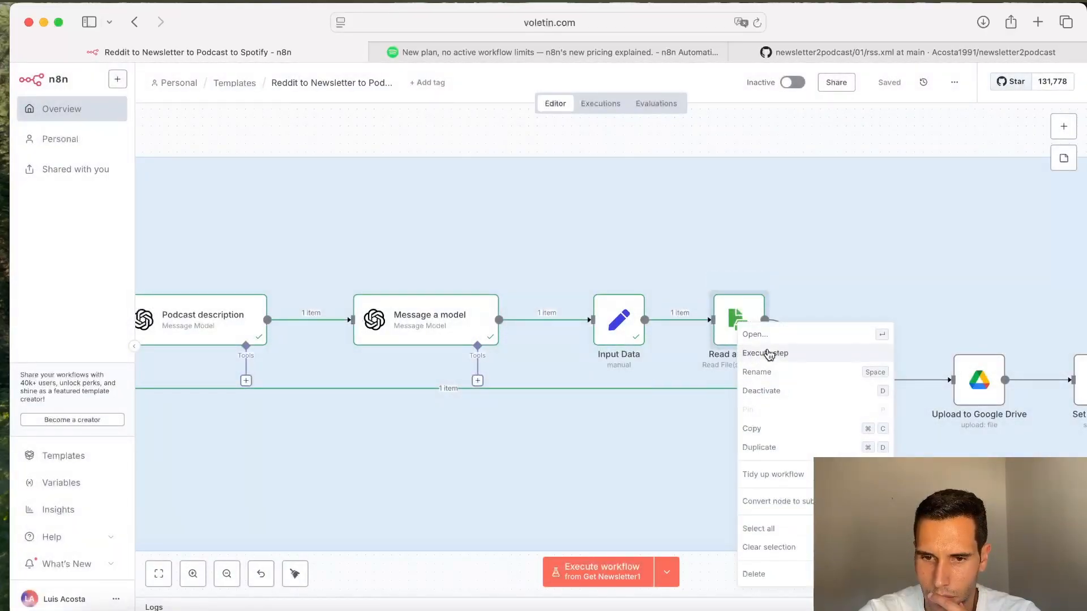
click(762, 391)
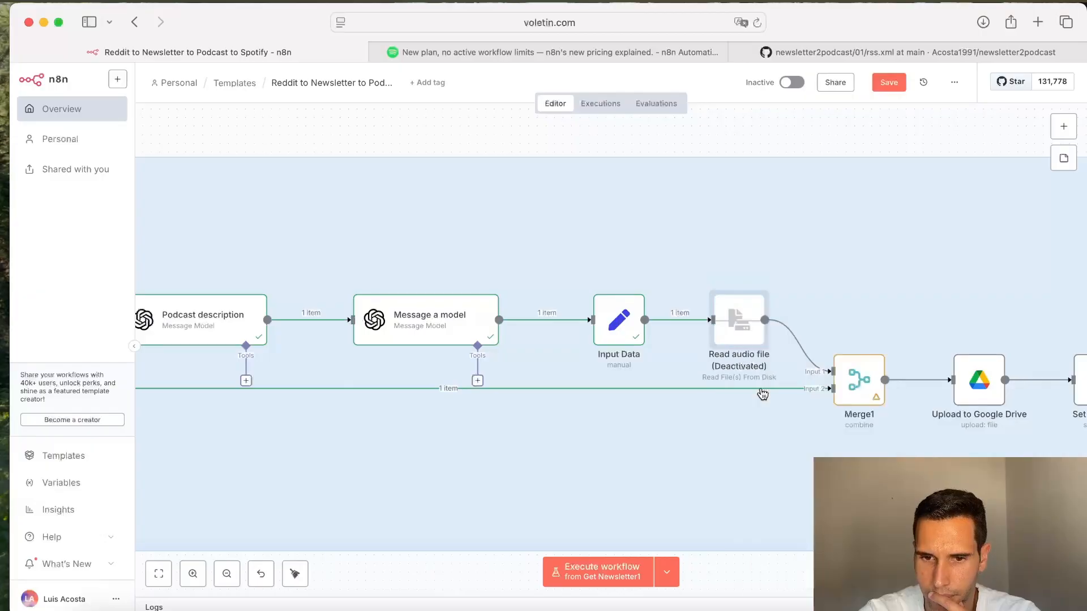
Step: Execute the whole workflow again from Get Newsletter1
right_click(730, 340)
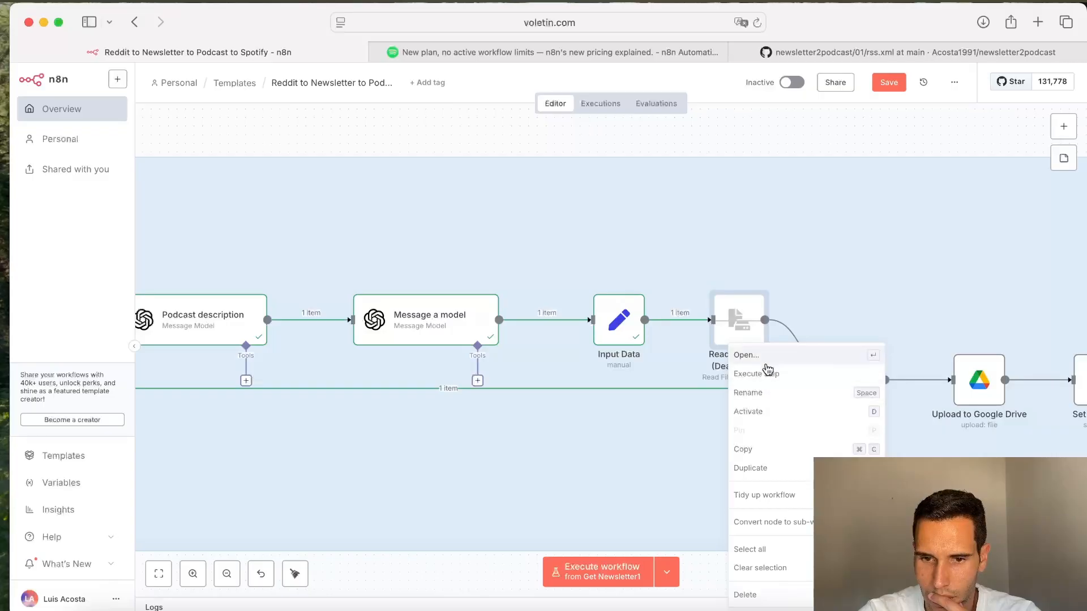
click(730, 328)
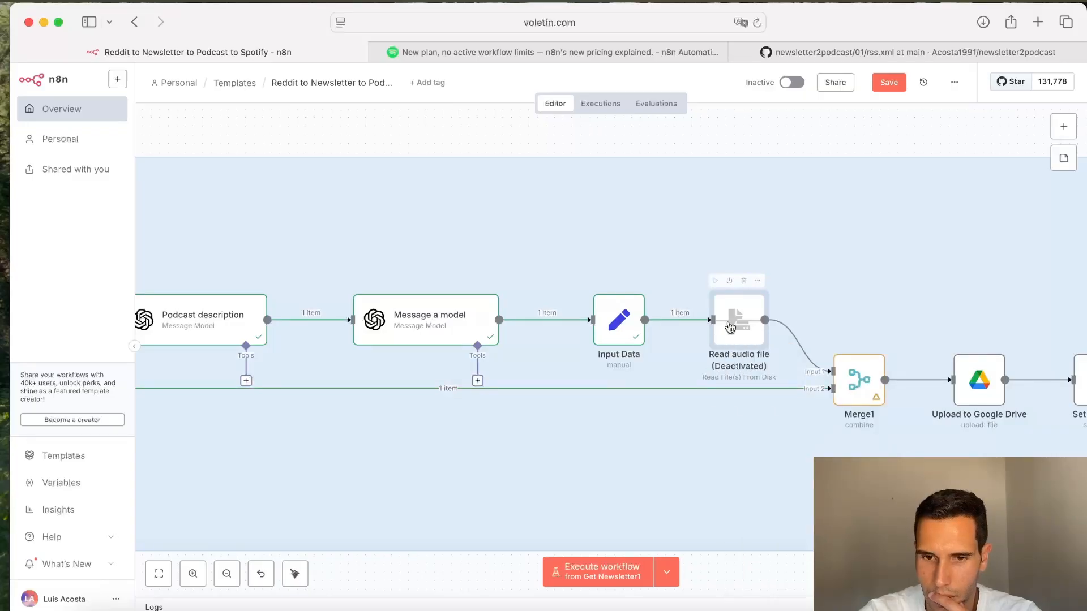
click(744, 280)
scroll(815, 227, right, 5)
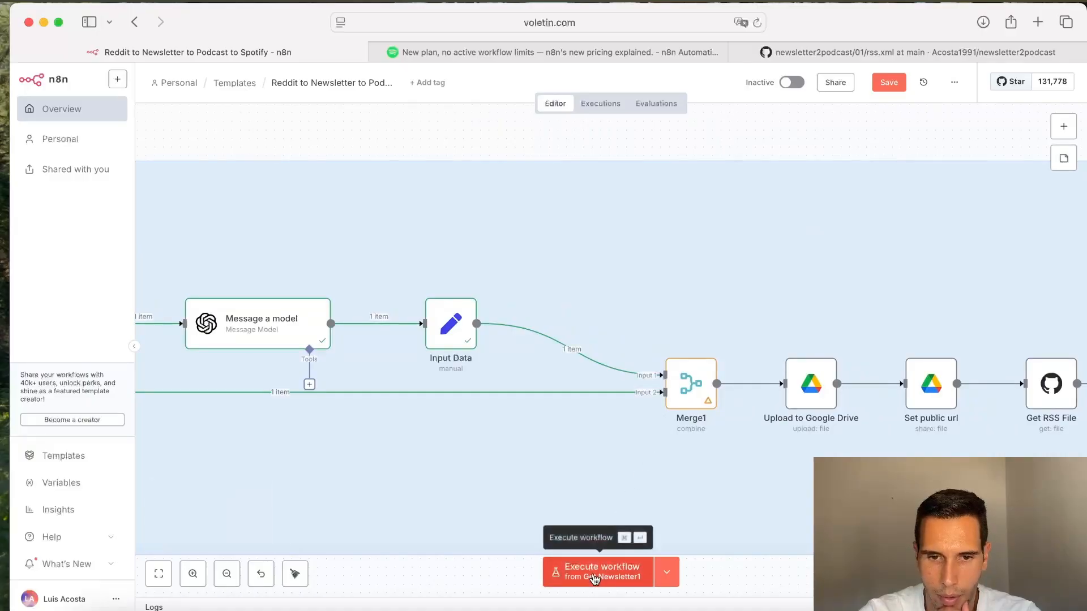
scroll(514, 485, left, 10)
click(573, 577)
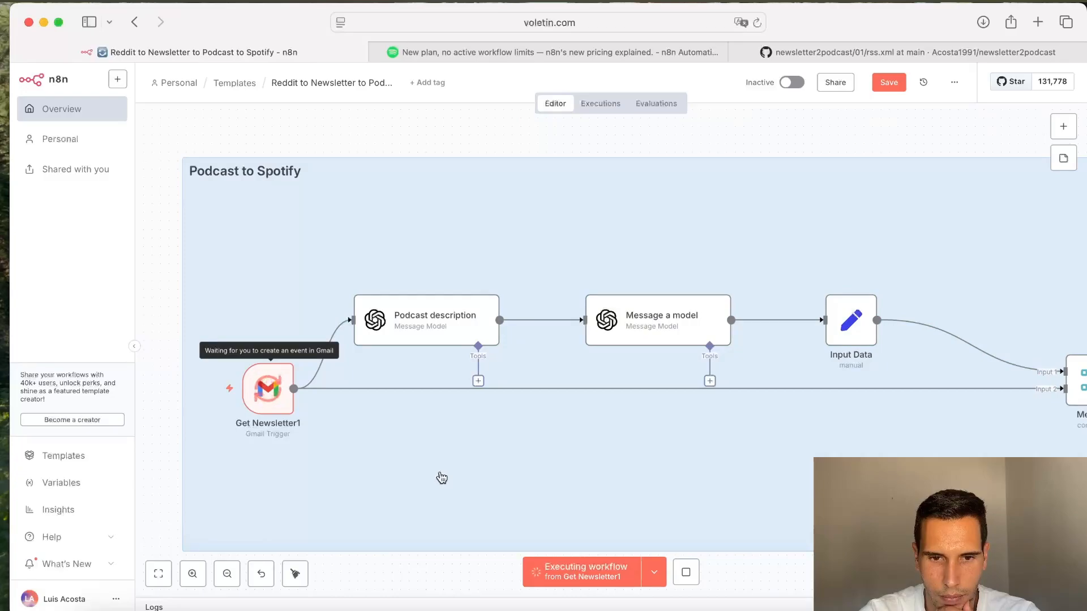
Step: Follow the running execution along the chain and open the Upload to Google Drive node to review its settings
scroll(442, 478, right, 10)
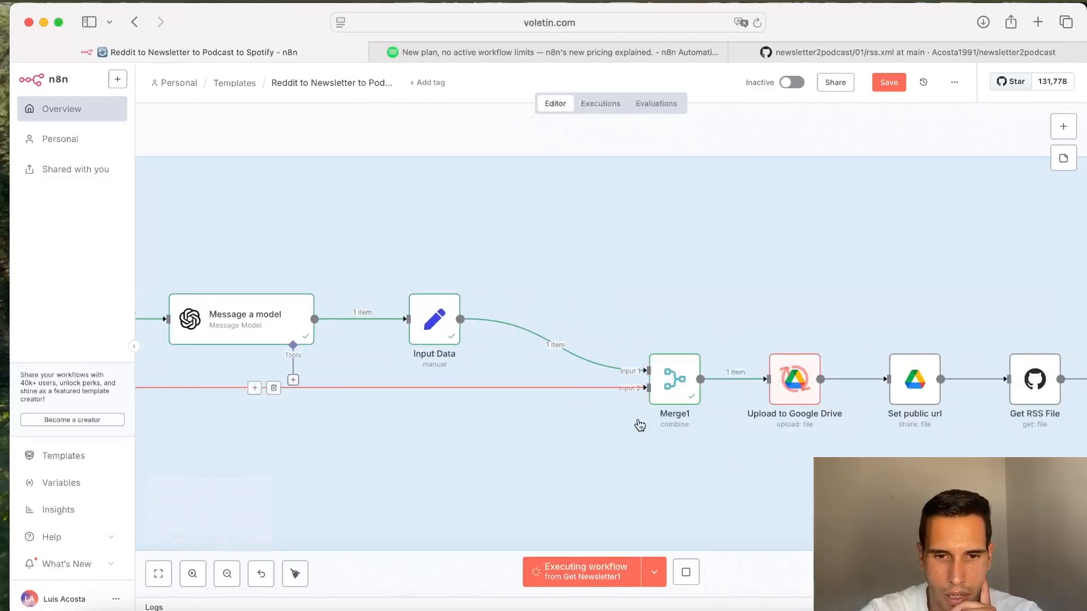
scroll(417, 435, left, 6)
scroll(400, 432, right, 4)
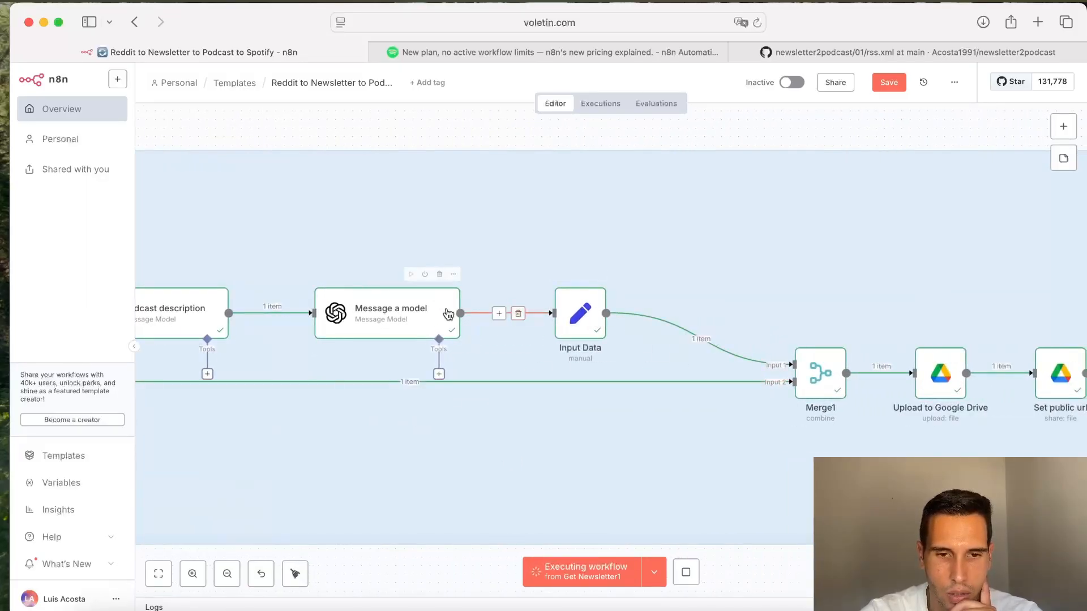
scroll(696, 270, right, 8)
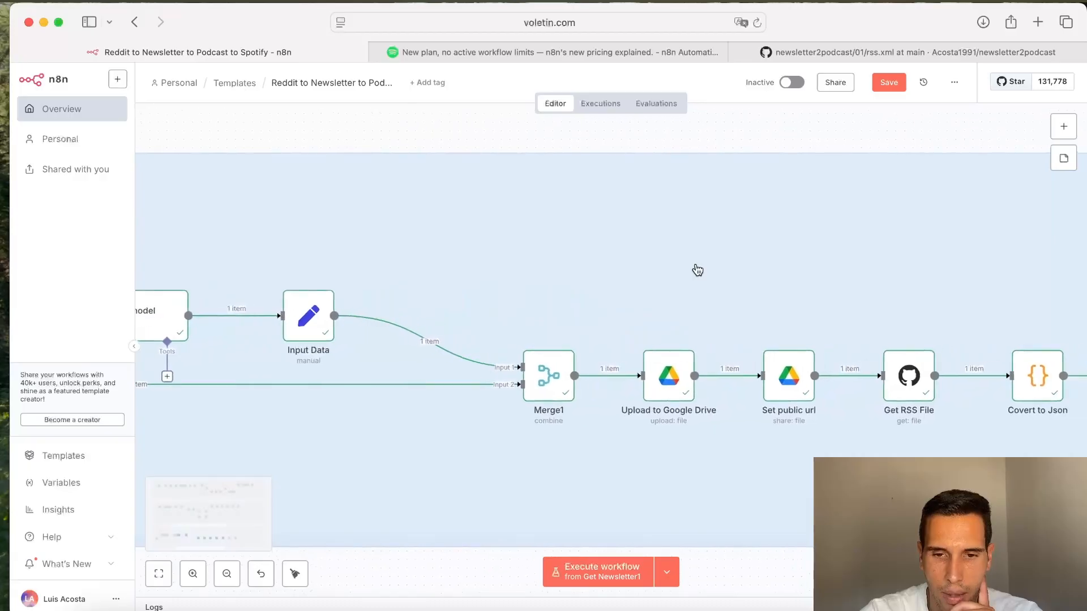
scroll(517, 293, down, 2)
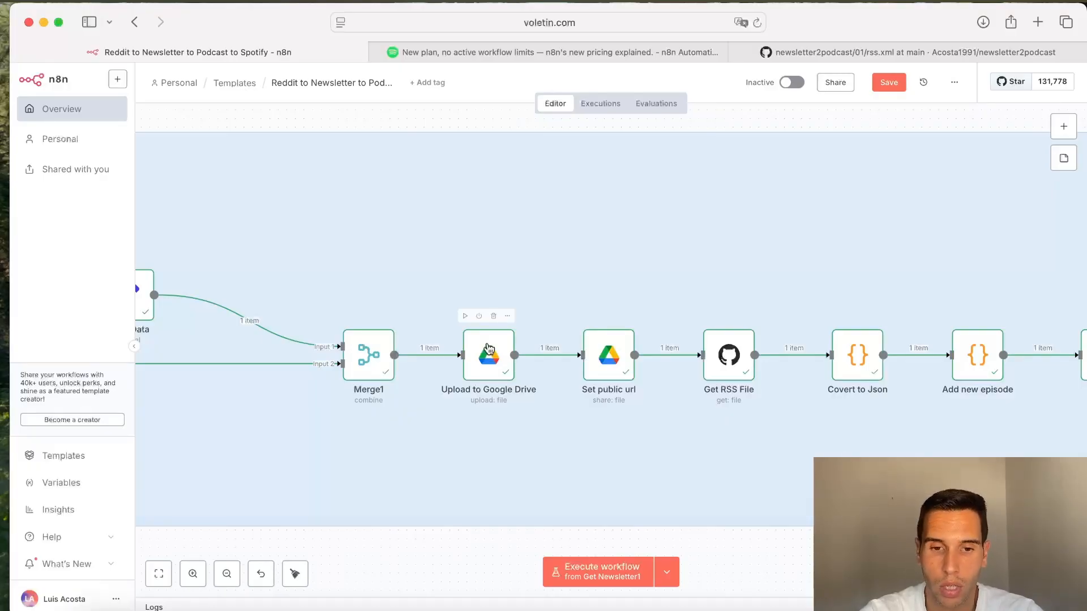
double_click(488, 348)
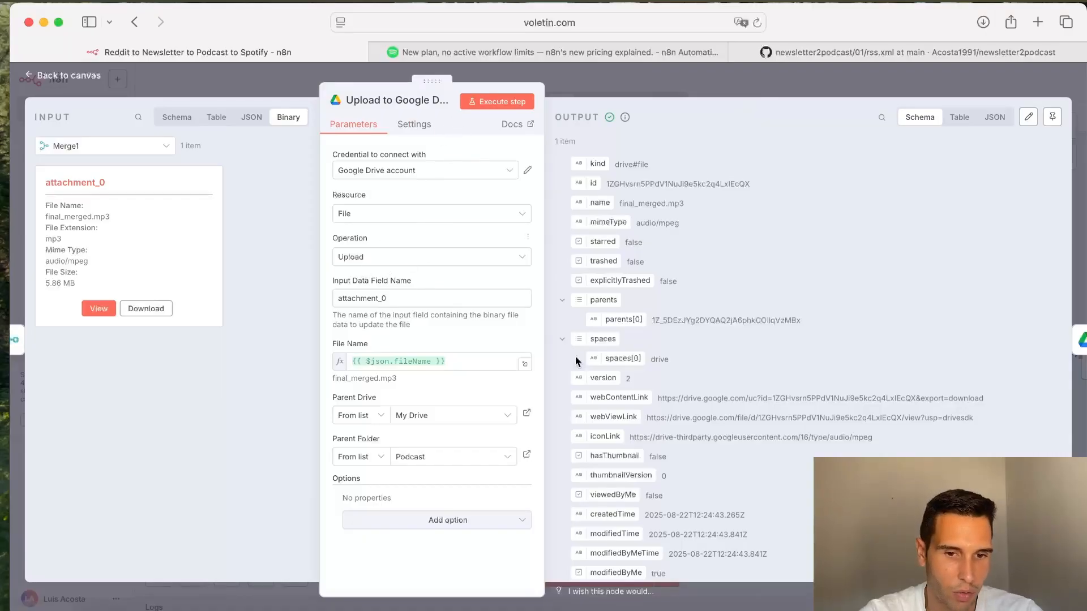
click(728, 99)
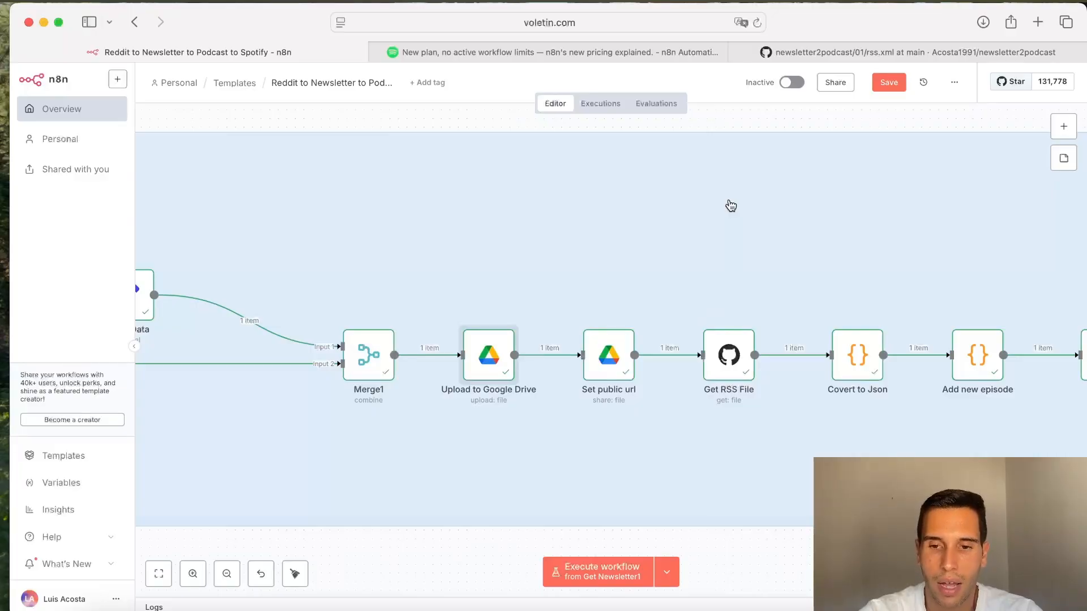
Step: Open the Get RSS File node and select its 01/rss.xml file path to point it out, then close it
scroll(730, 205, right, 3)
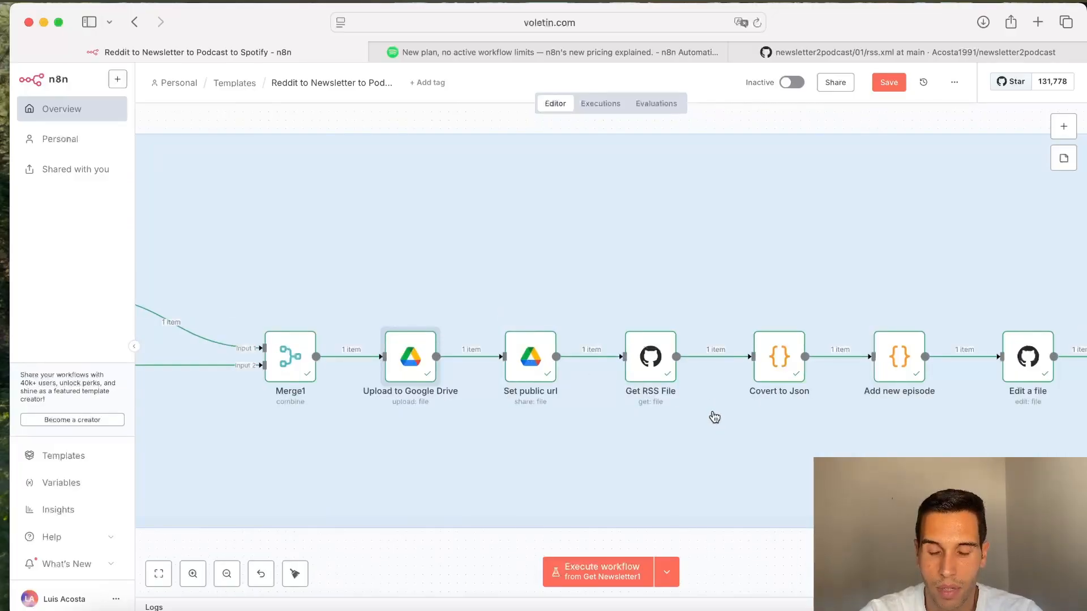
double_click(651, 357)
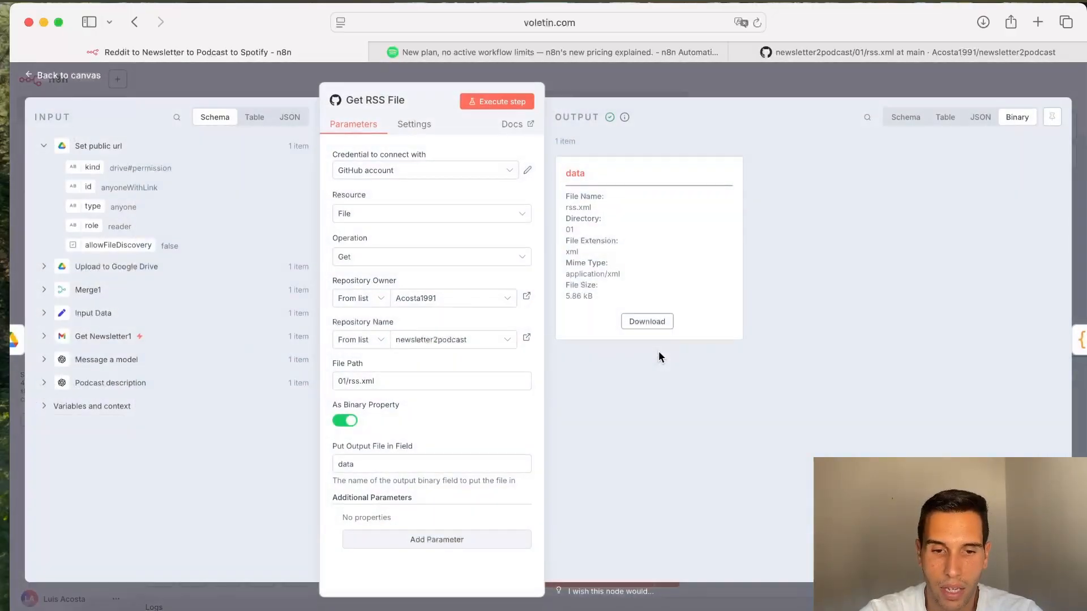
click(385, 386)
key(super+a)
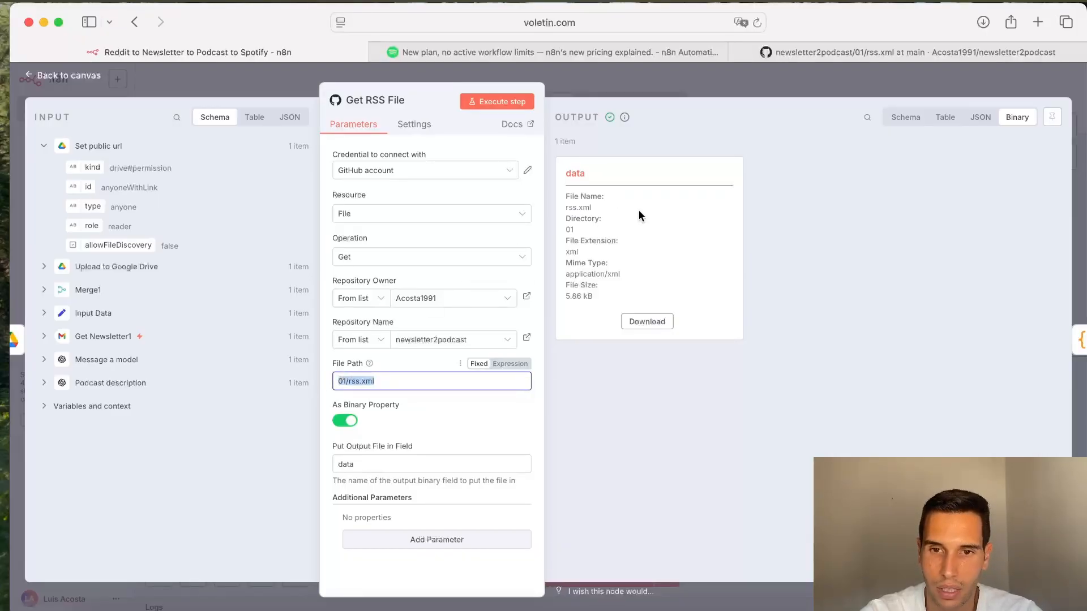
double_click(365, 382)
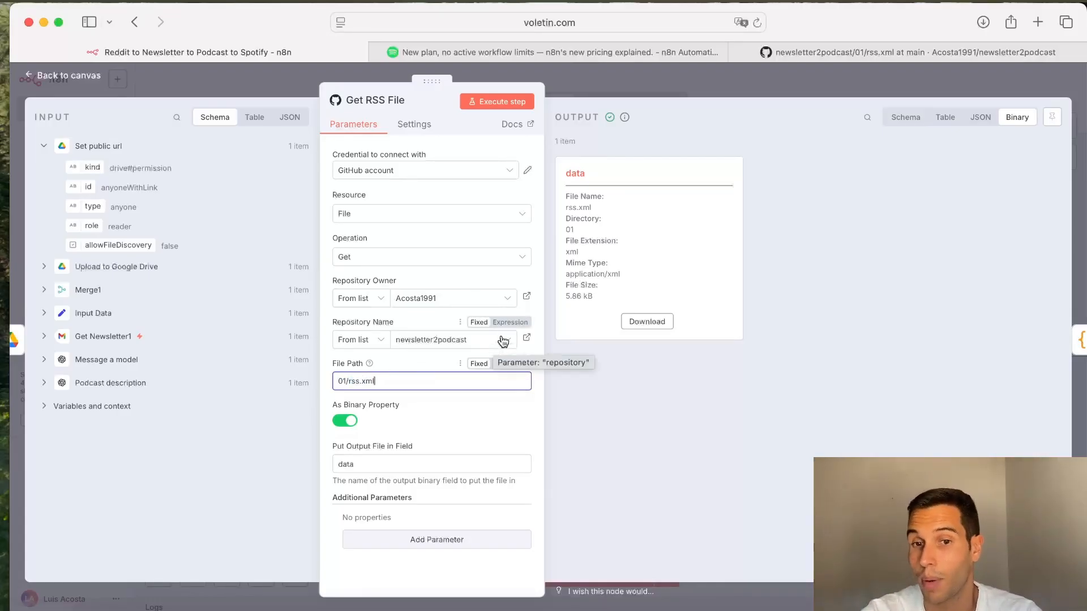
click(752, 88)
Step: Open the Covert to Json and Add new episode nodes briefly to review them
scroll(715, 449, right, 3)
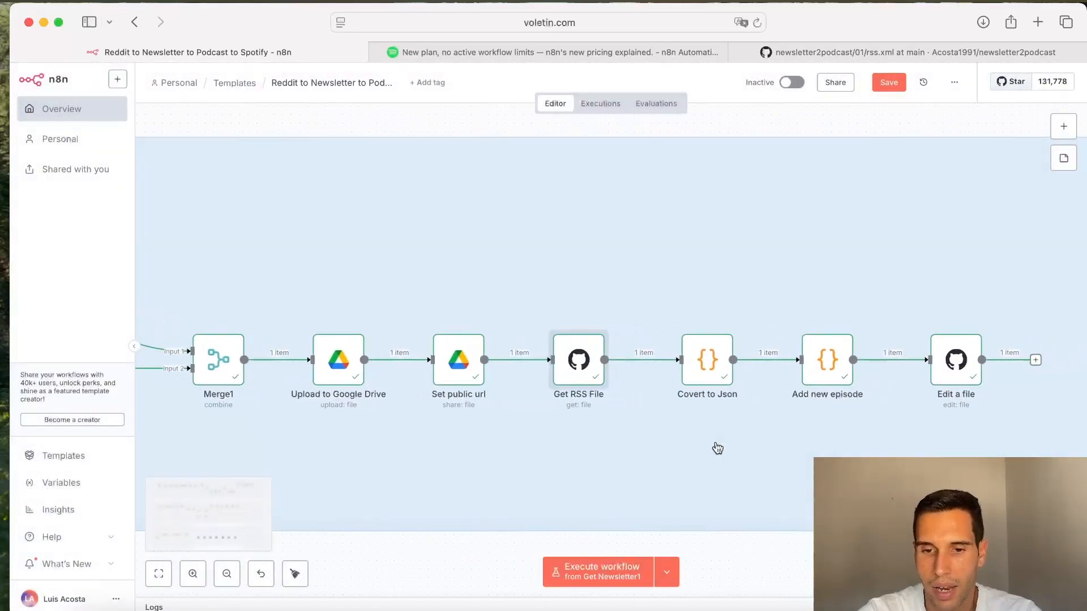
scroll(712, 373, right, 3)
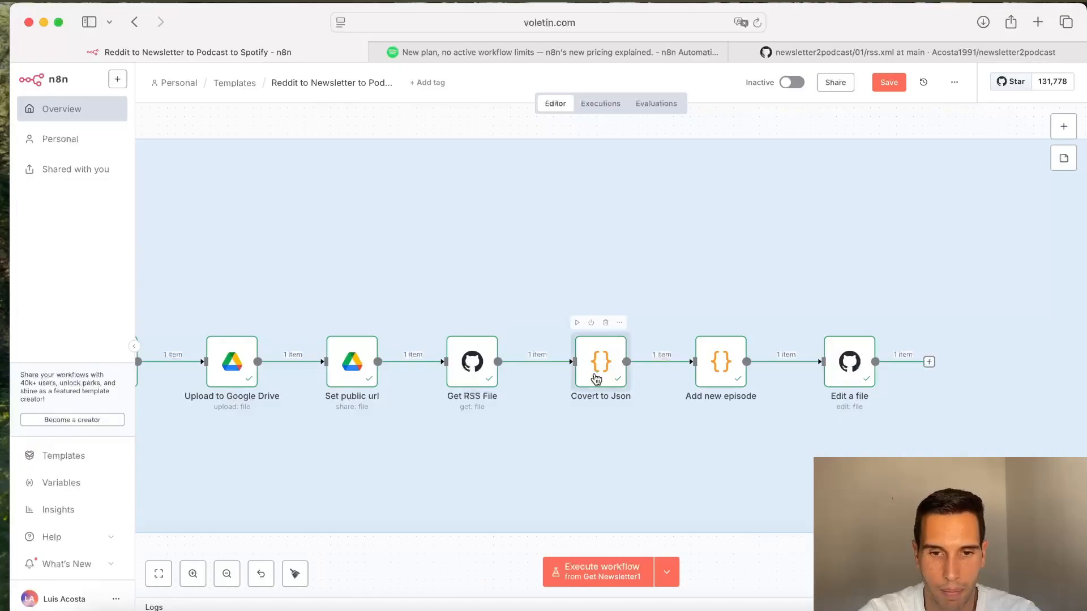
double_click(594, 374)
click(878, 73)
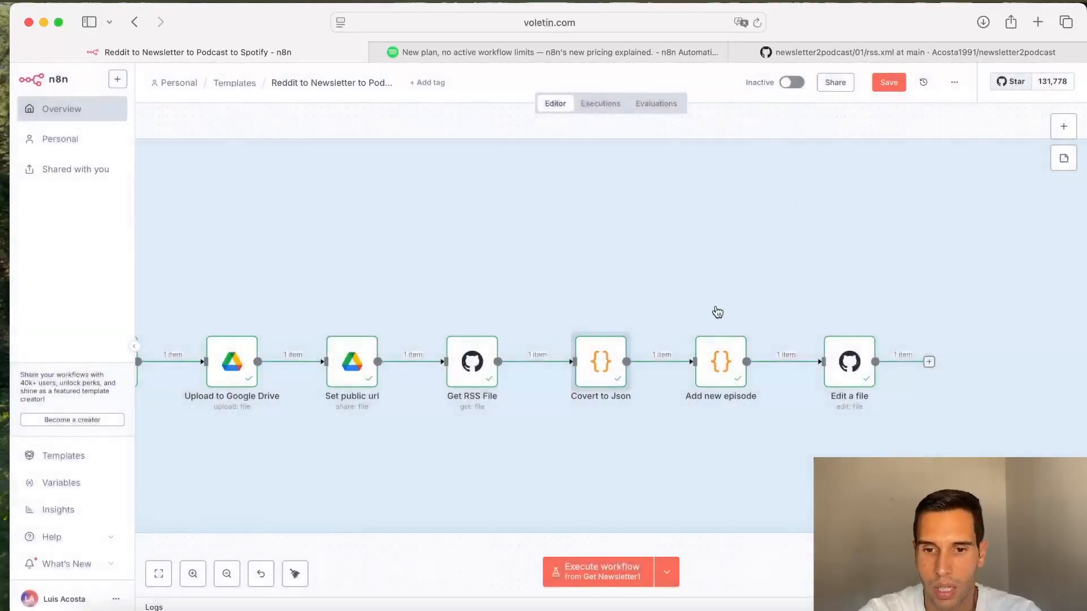
double_click(705, 368)
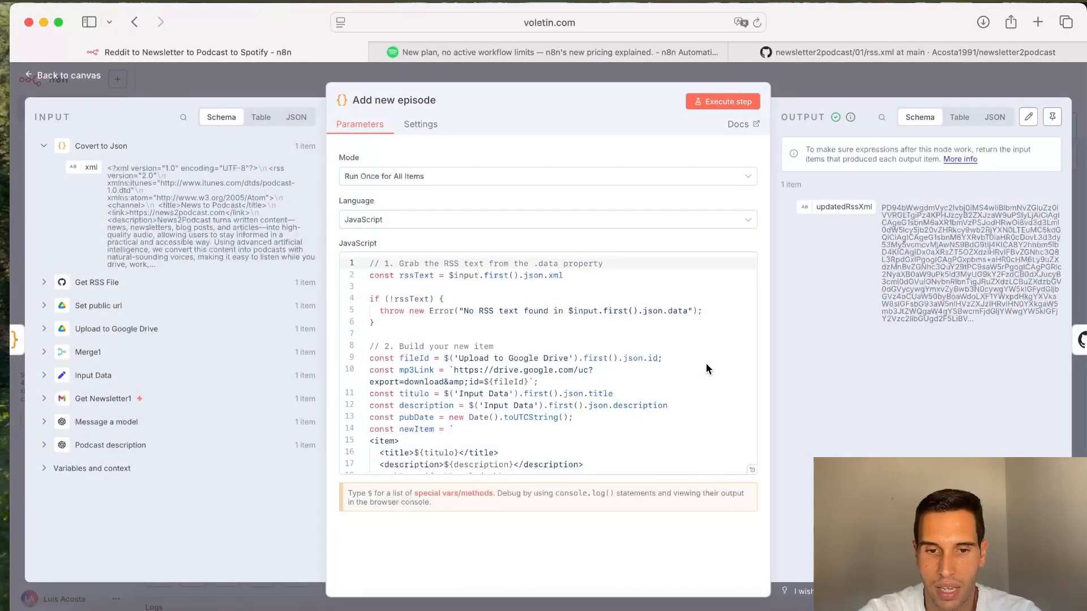
click(807, 83)
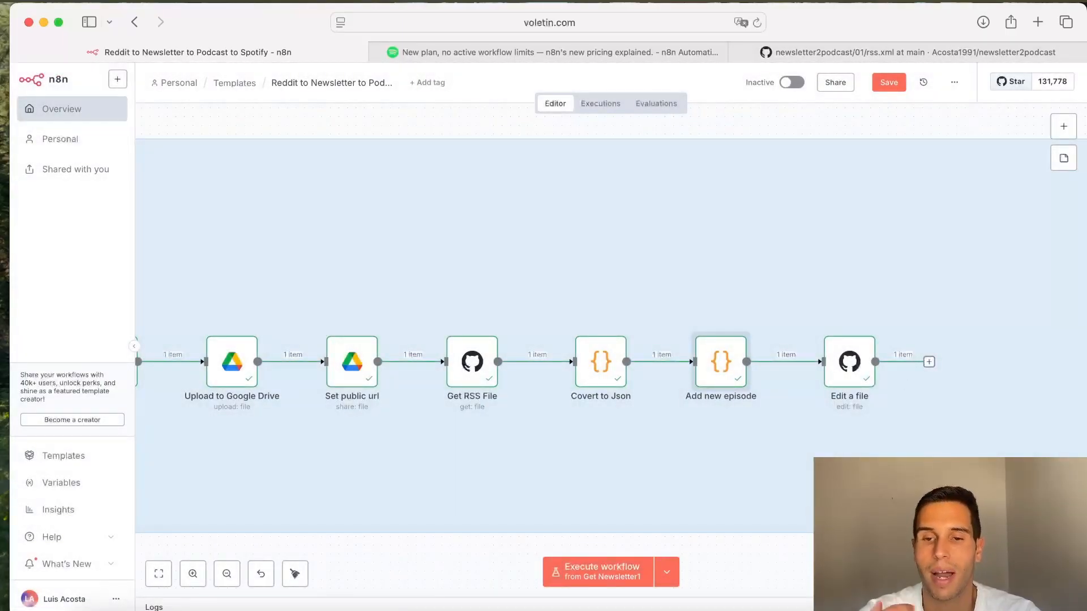
Step: Reopen the Add new episode code and highlight the new item's fields, including the enclosure url and guid
double_click(723, 377)
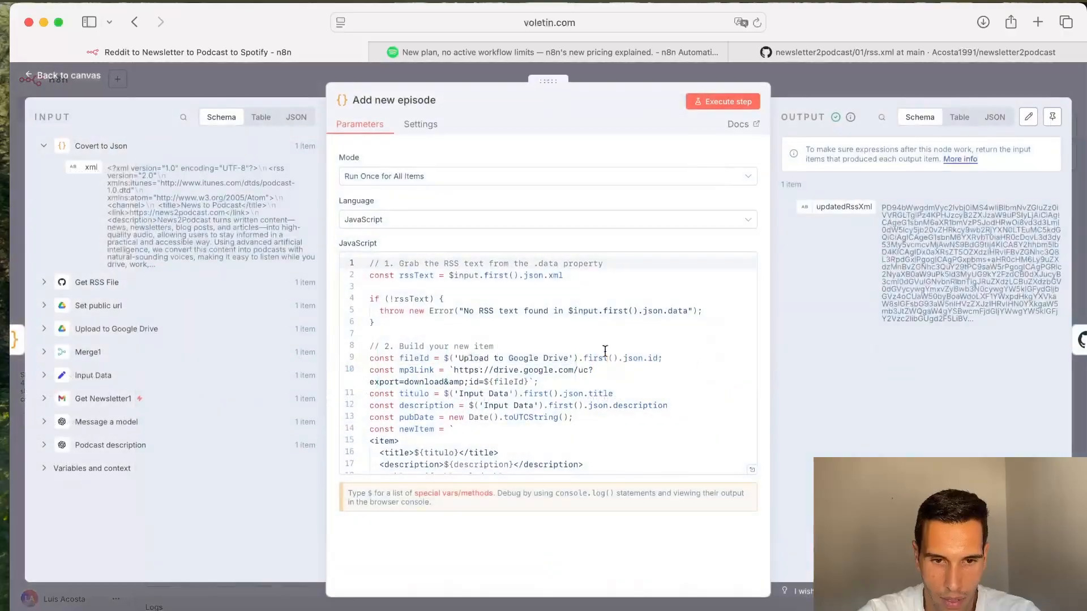
scroll(482, 350, down, 3)
drag(370, 294, 402, 366)
click(449, 327)
drag(457, 309, 414, 306)
drag(516, 317, 449, 315)
click(499, 354)
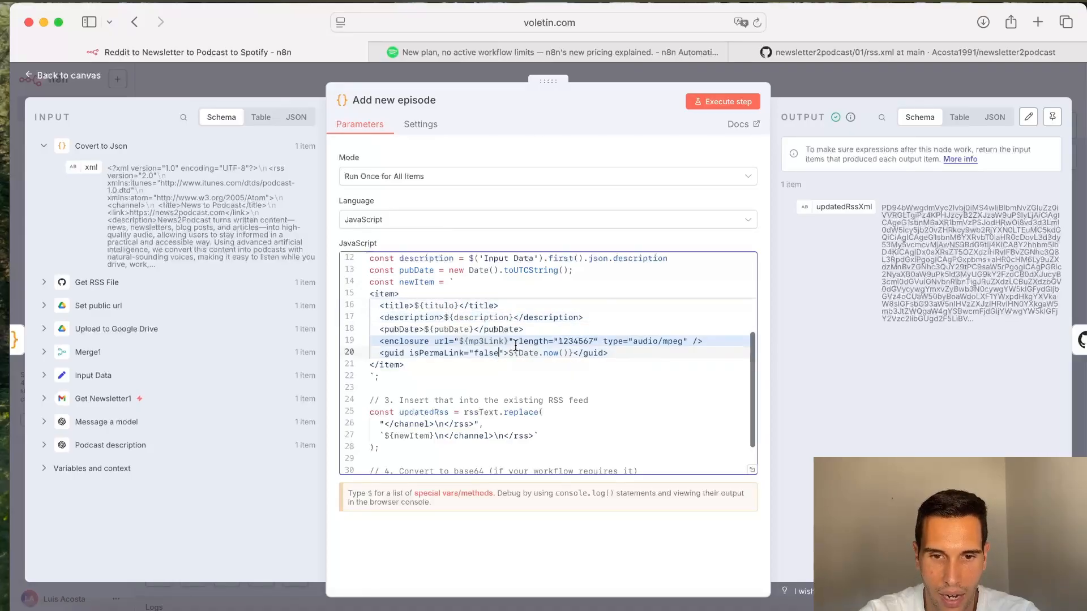
drag(514, 343, 455, 342)
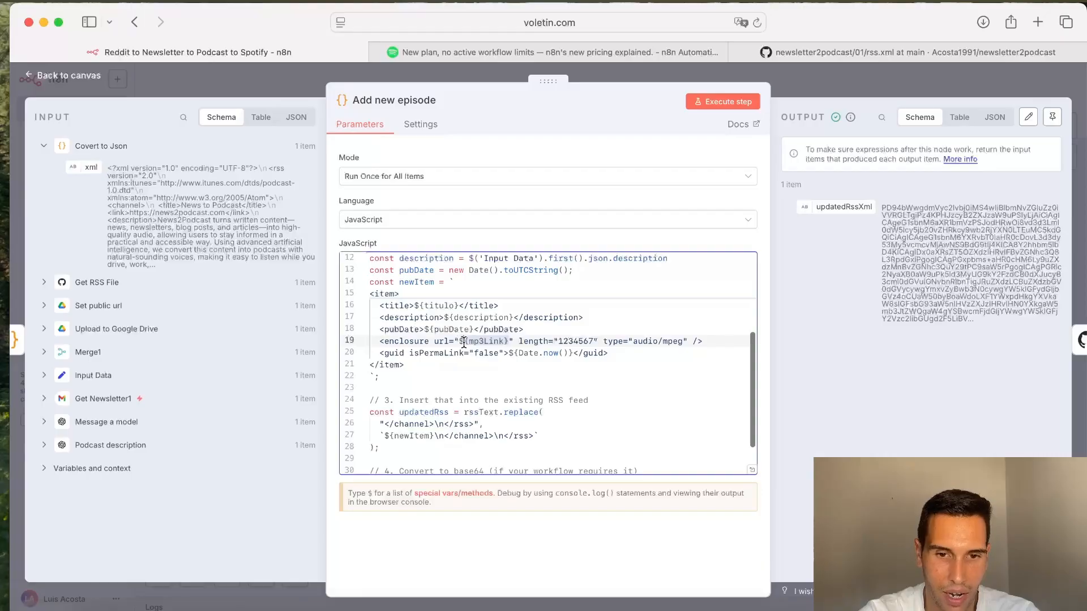
Step: Close the Add new episode node and zoom out over the Podcast to Spotify chain on the canvas
click(843, 92)
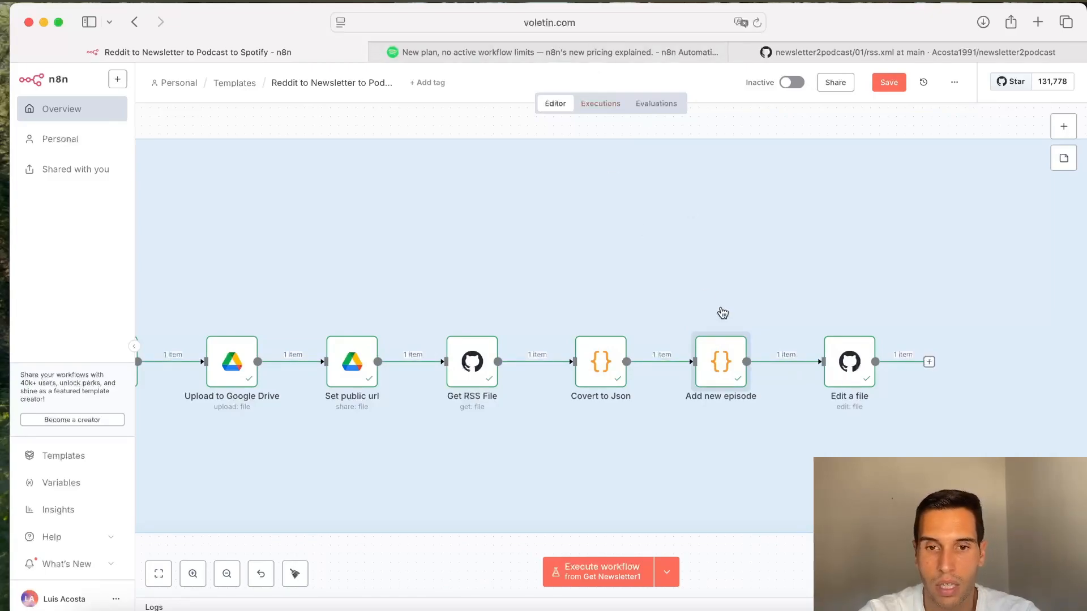
scroll(719, 318, down, 3)
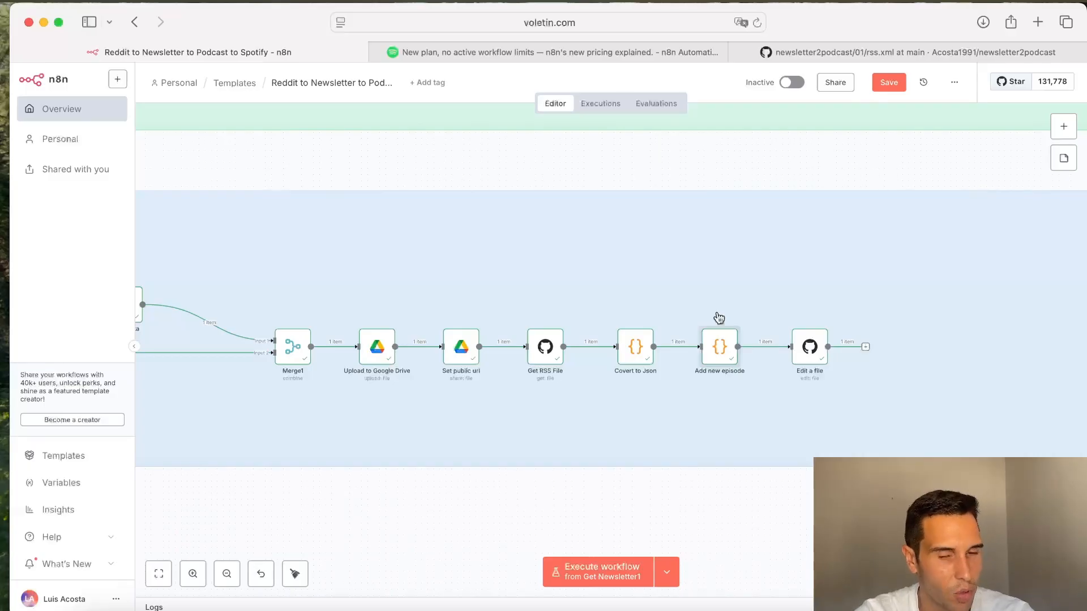
Step: Show the published episode page on Spotify, then return to the workflow and zoom out to view all three sections
click(539, 52)
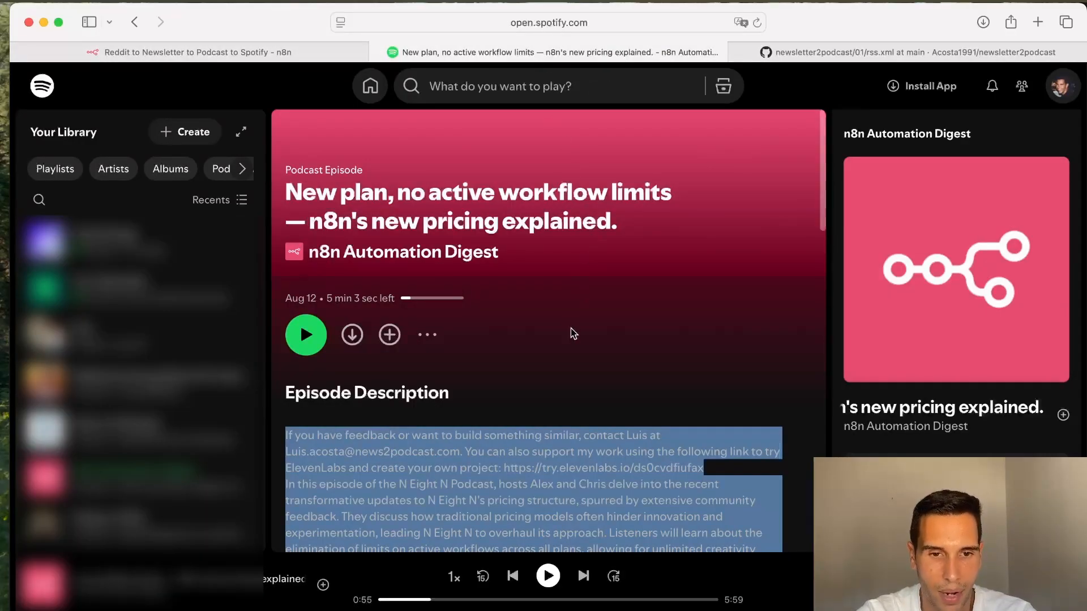
click(575, 338)
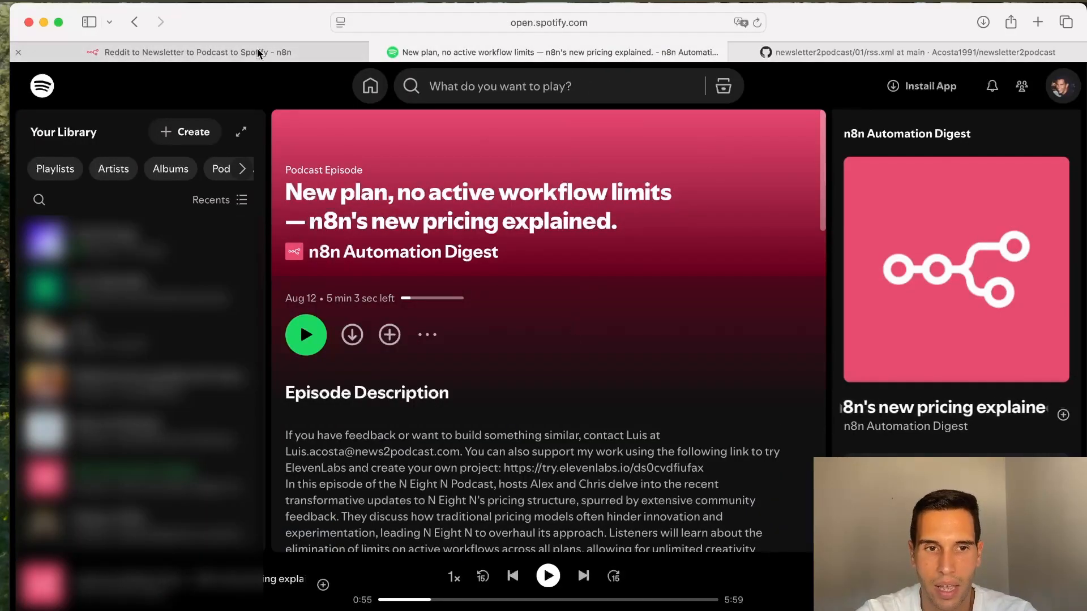
click(226, 52)
scroll(700, 349, down, 10)
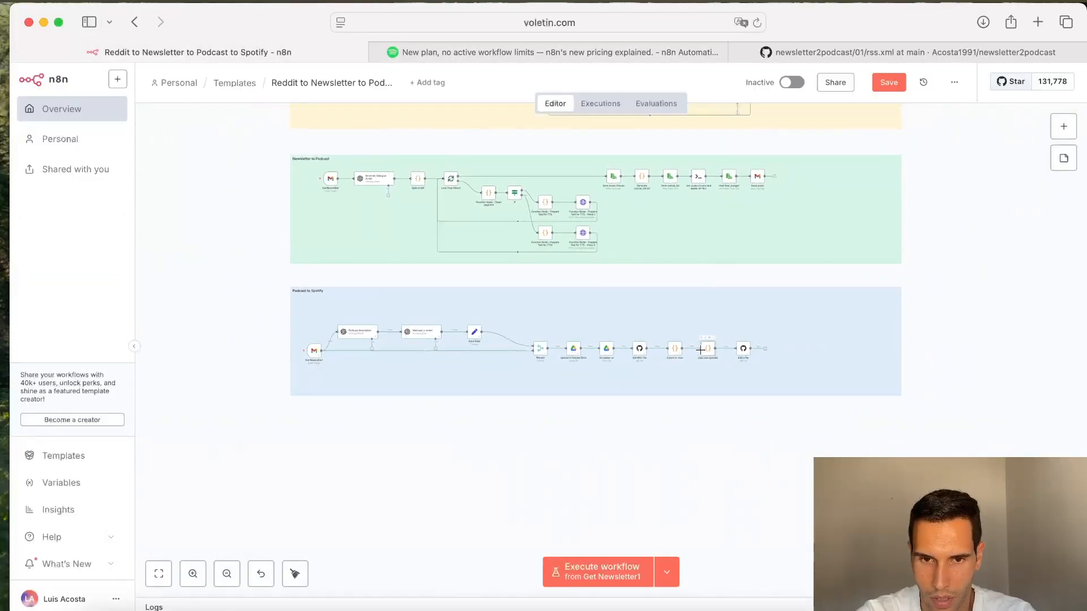
scroll(700, 350, up, 3)
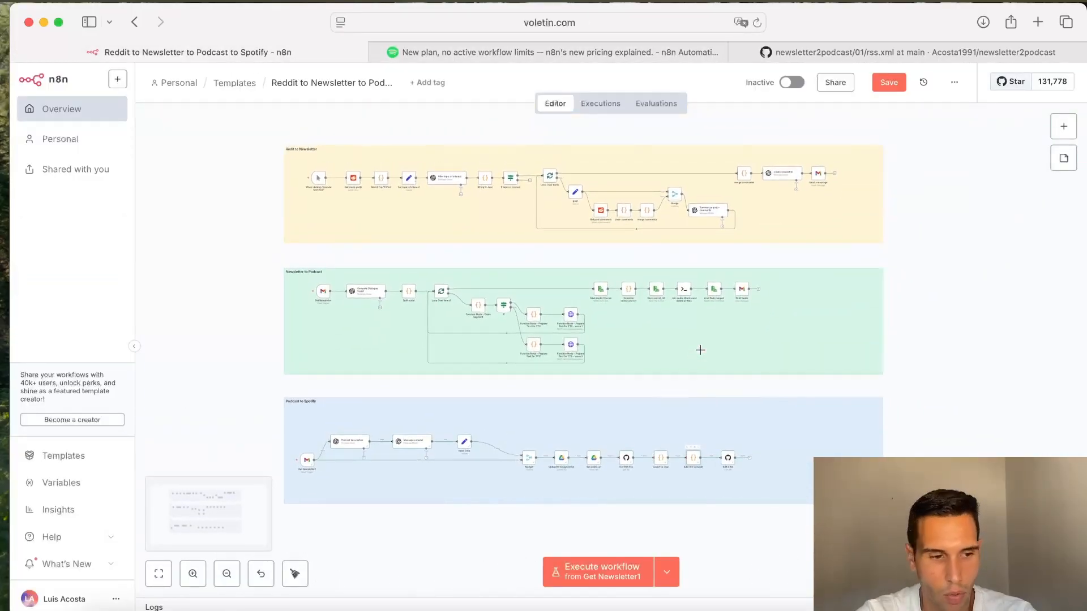